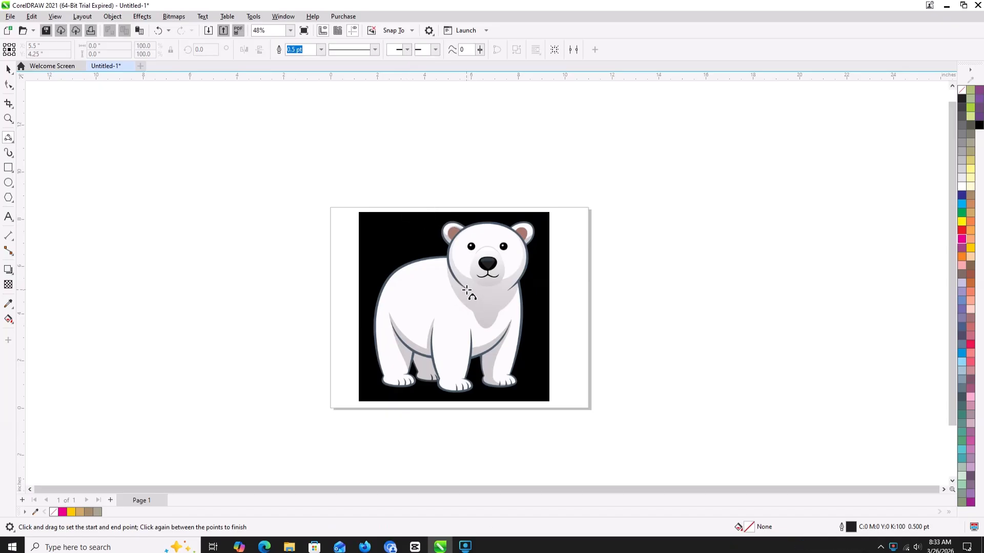
- Trace the bear's head outline from the left cheek over the crown to the right jaw with 3-point curves, about 3.4 × 2.9 in overall
drag(466, 291, 461, 233)
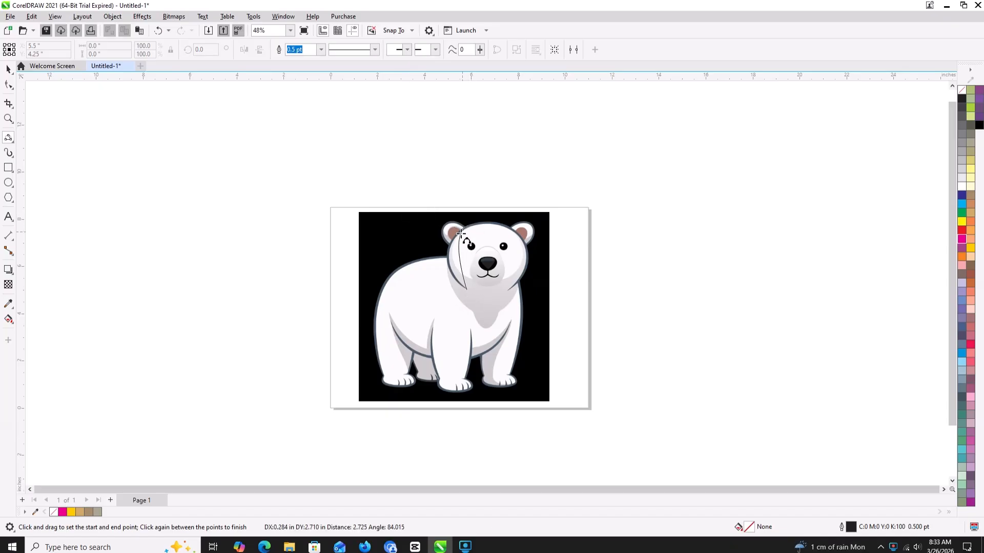
click(448, 258)
drag(475, 224, 505, 227)
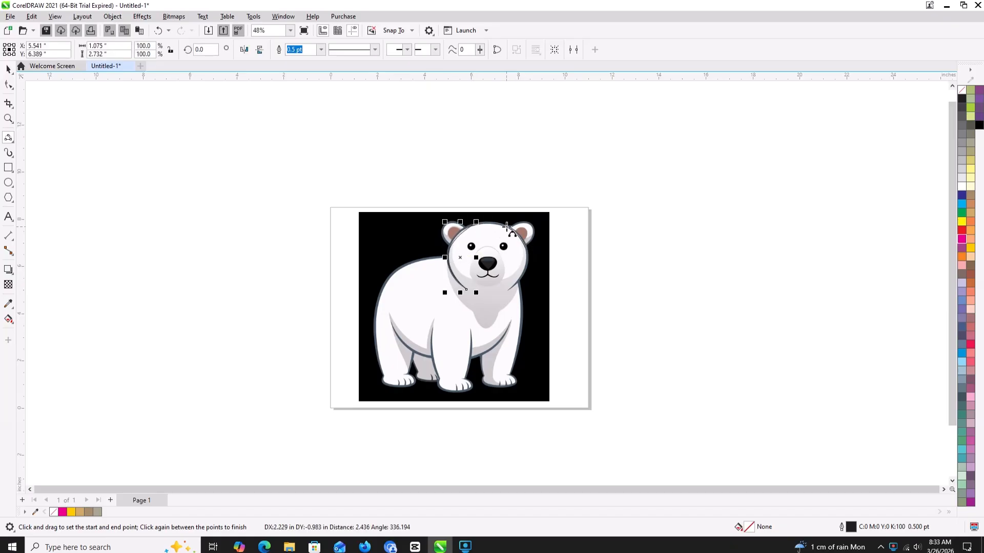
click(517, 234)
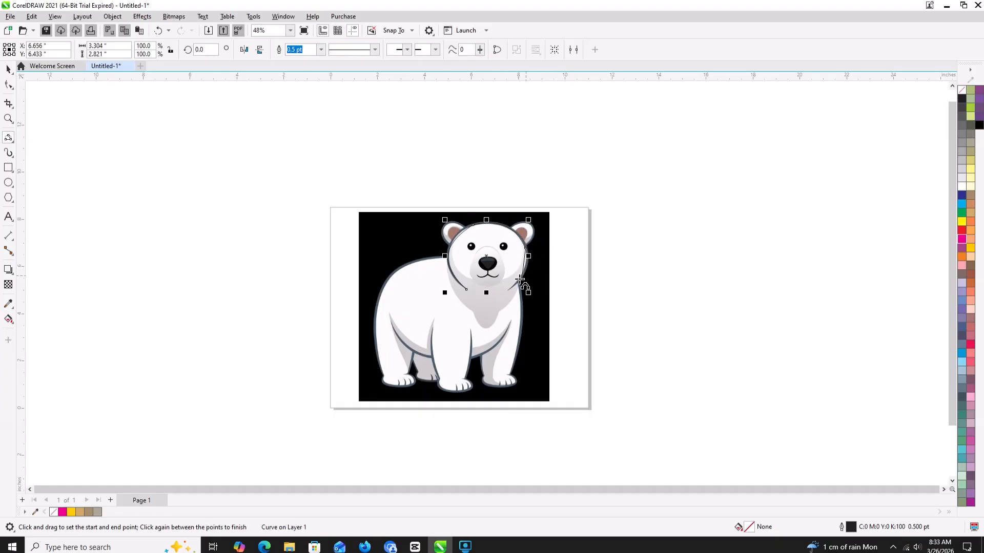
drag(526, 249, 510, 290)
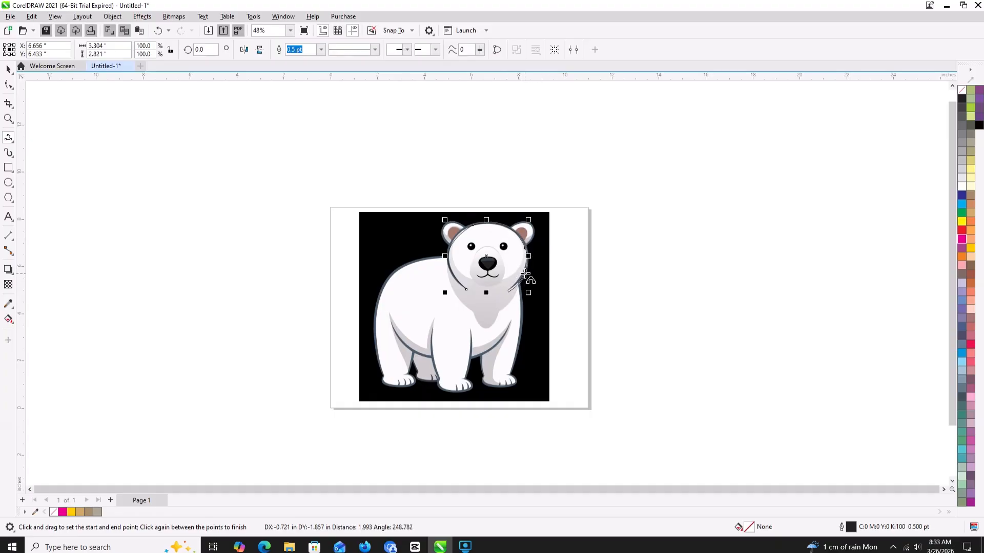
click(528, 269)
- Reshape the head curve by adjusting its nodes and control handles at the crown, right side and right jaw to follow the bear's outline
key(F10)
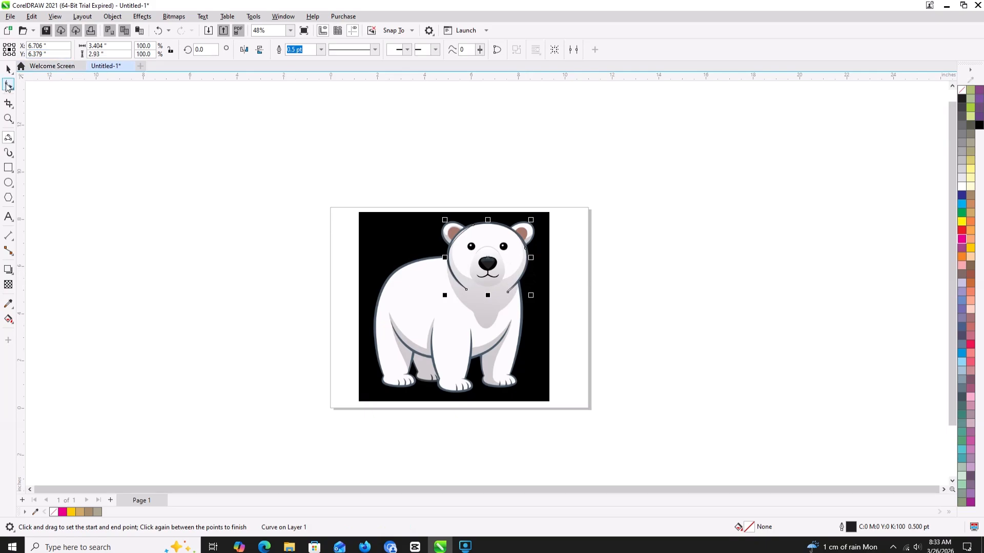
scroll(549, 276, up, 1)
click(451, 211)
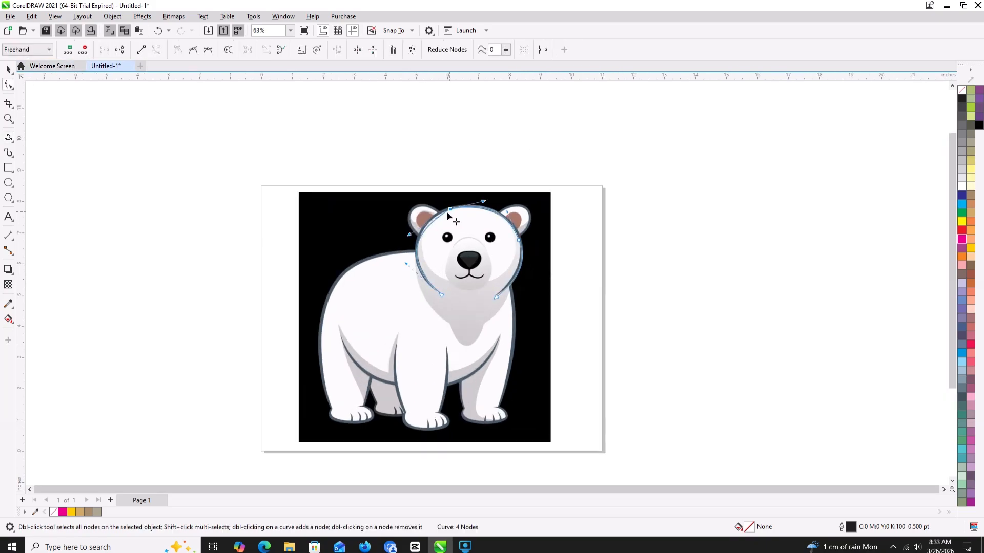
drag(410, 233, 409, 226)
drag(509, 215, 508, 231)
drag(518, 281, 519, 278)
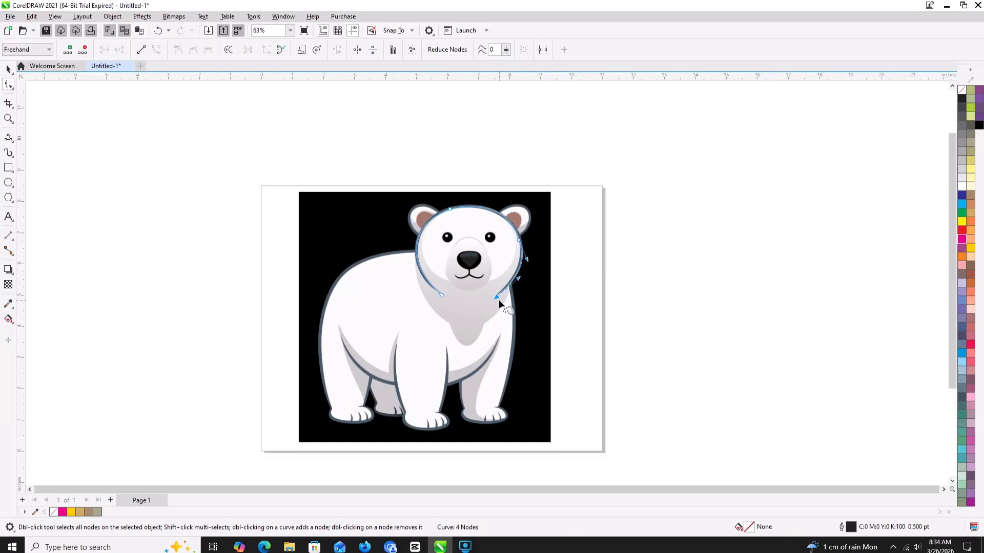
click(495, 296)
scroll(496, 292, up, 2)
drag(492, 294, 492, 300)
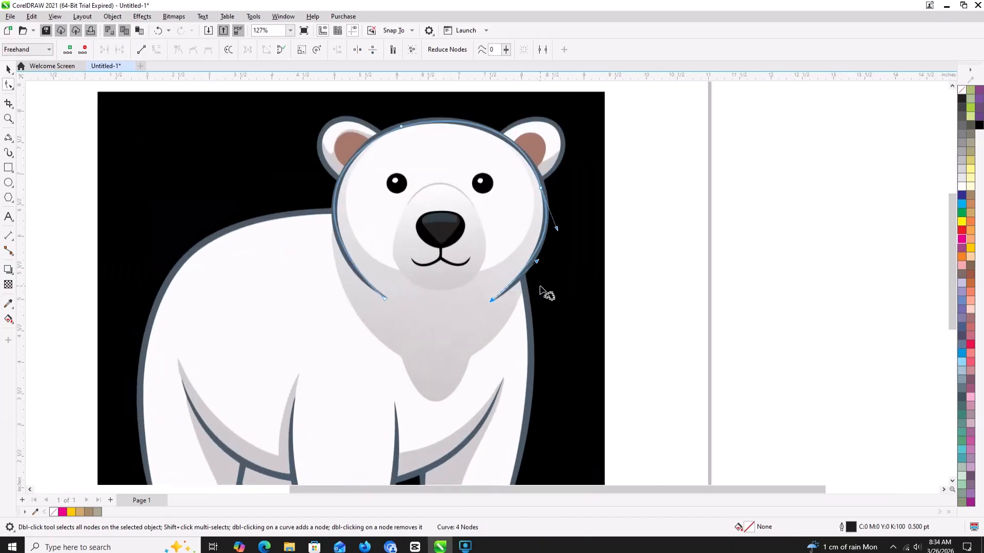
drag(536, 262, 536, 269)
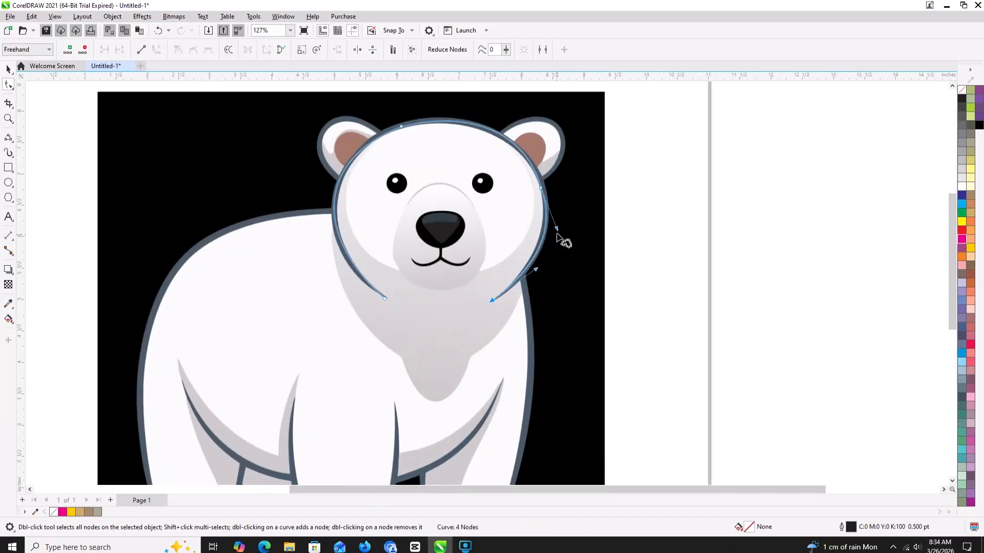
- Delete the head curve's node just below the right ear
click(541, 188)
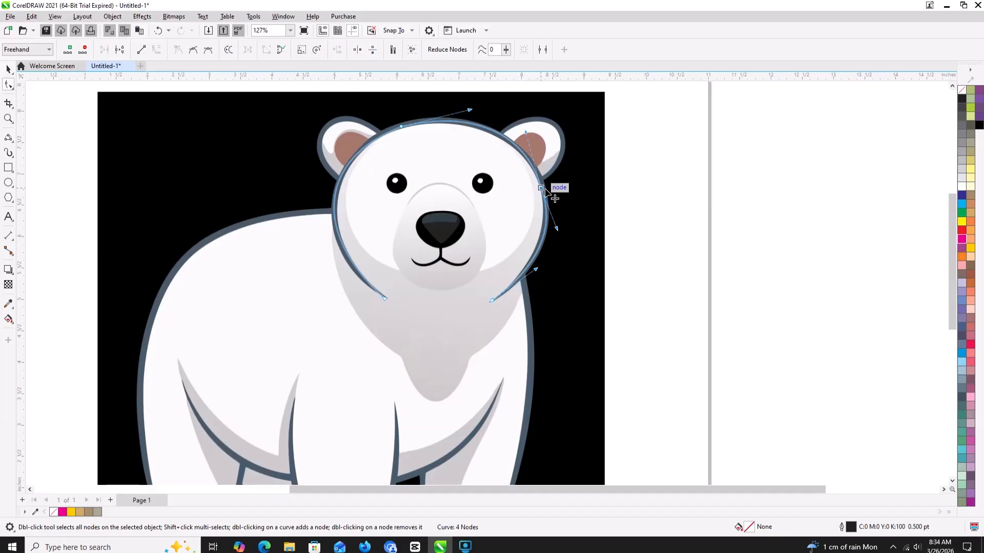
double_click(543, 189)
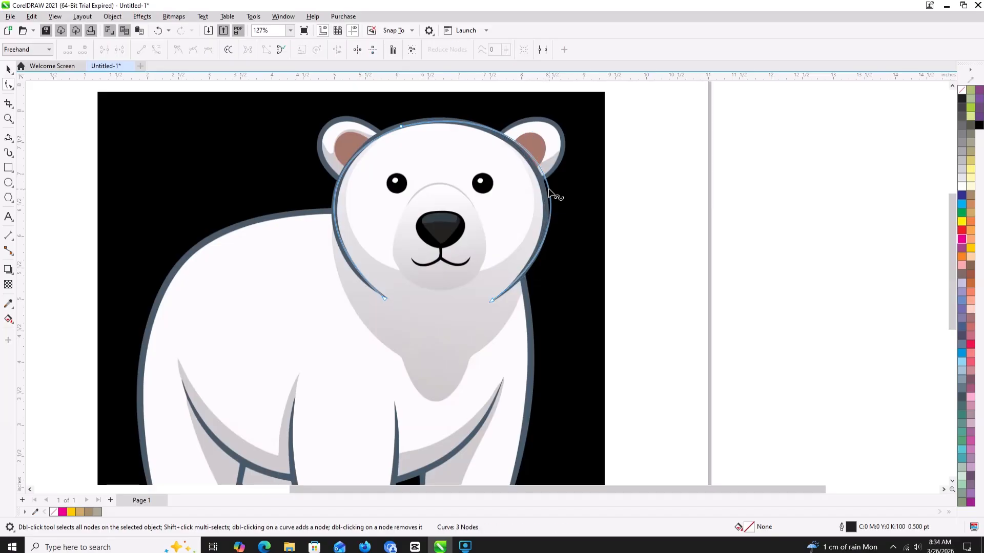
scroll(574, 196, down, 1)
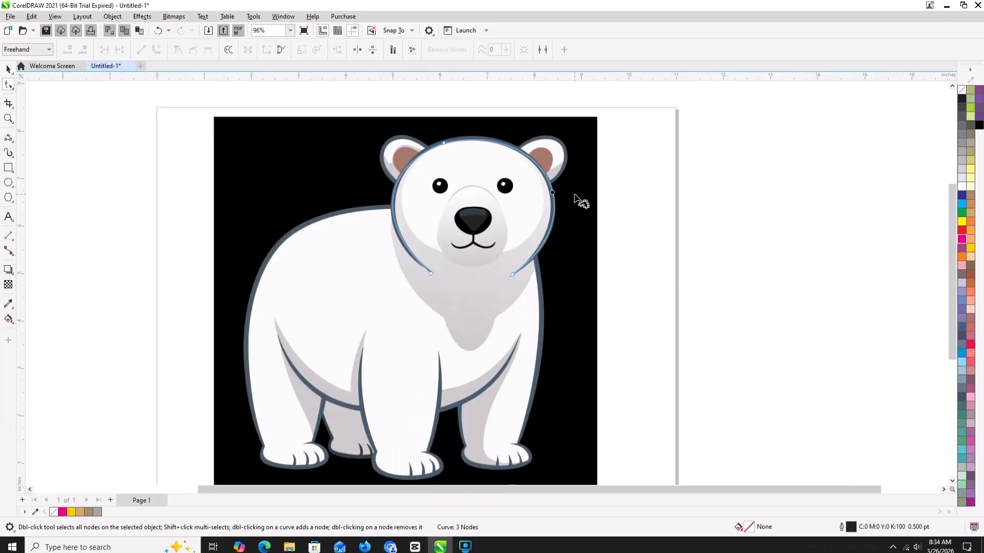
scroll(574, 196, down, 1)
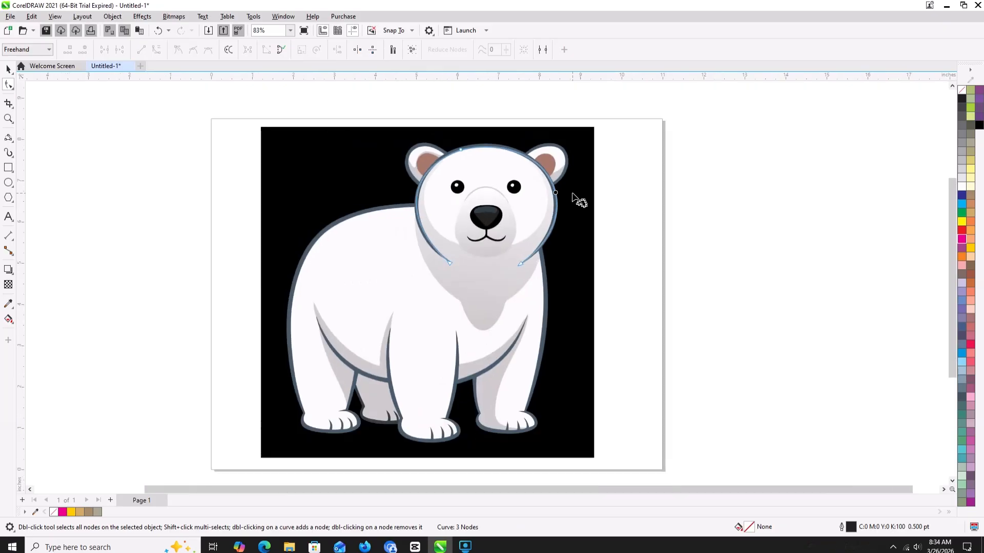
- Trace the bear's back and rear leg with connected 3-point curves from the head down to the rear paw, about 3.2 × 5 in overall
click(9, 138)
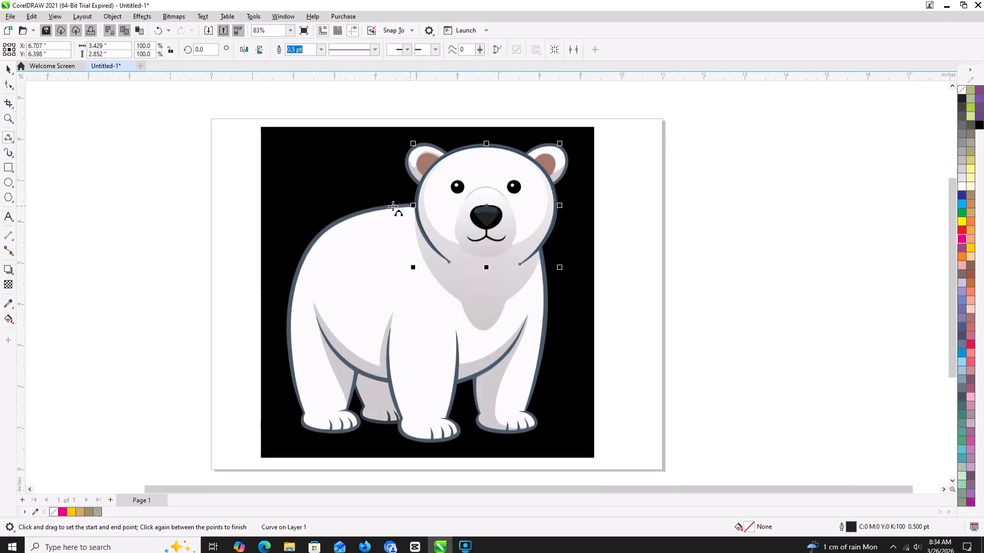
drag(393, 206, 309, 242)
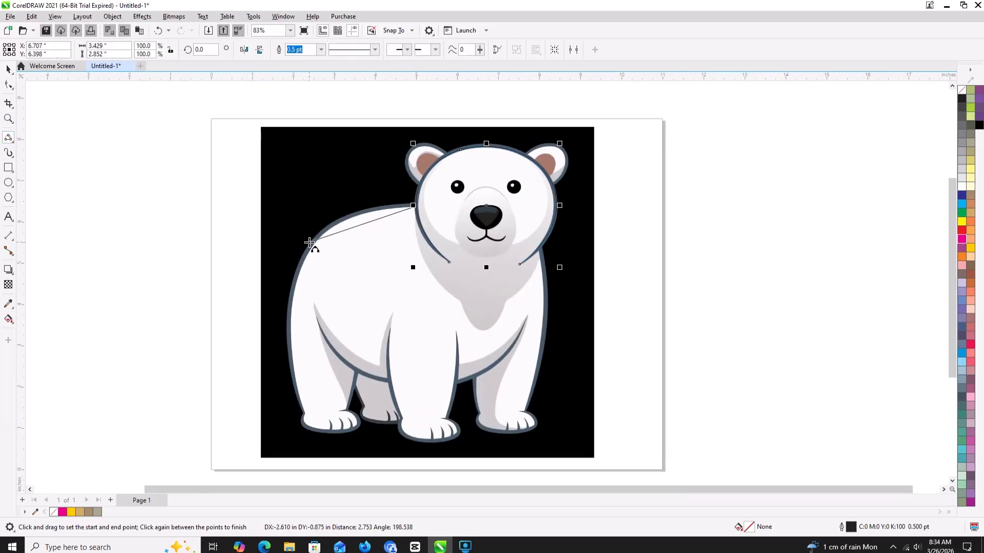
click(343, 219)
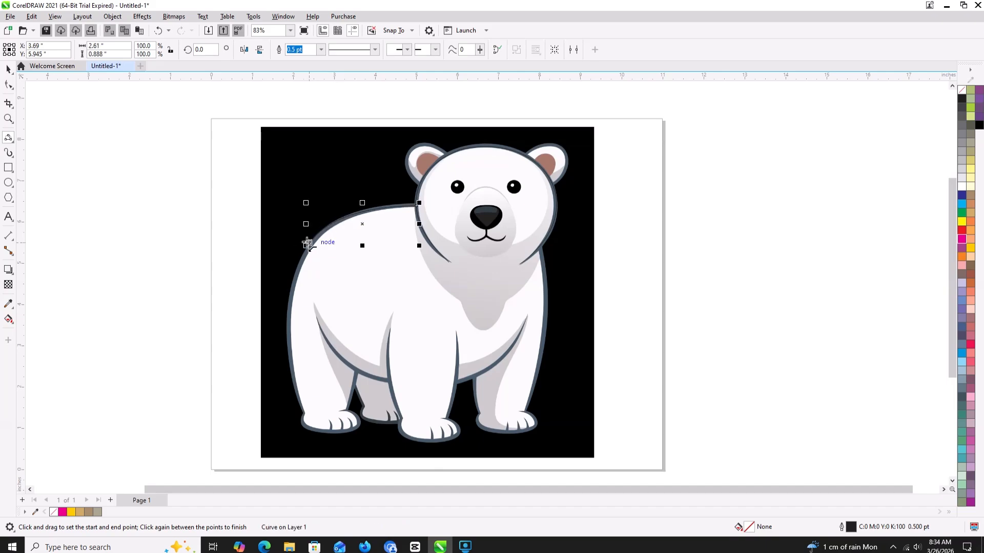
drag(305, 245, 293, 384)
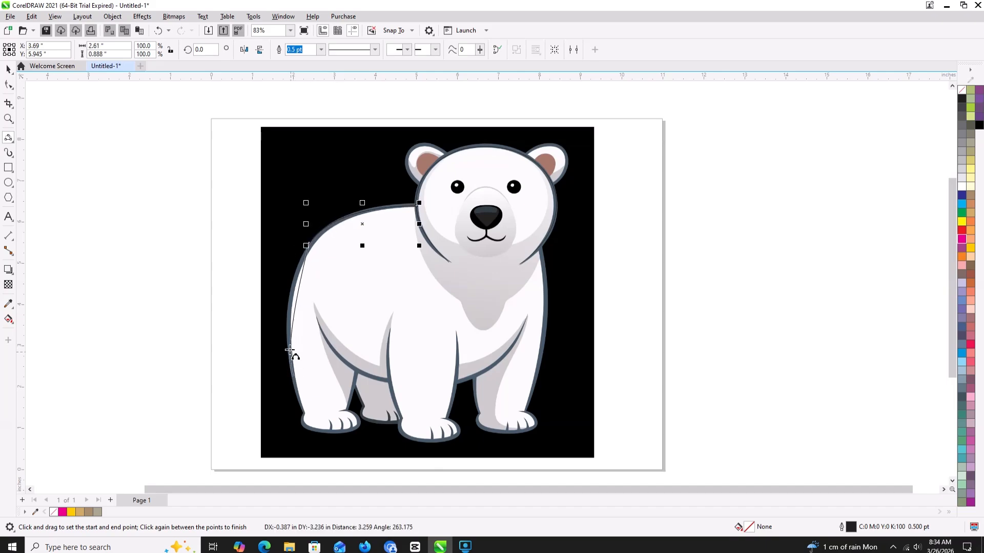
click(287, 323)
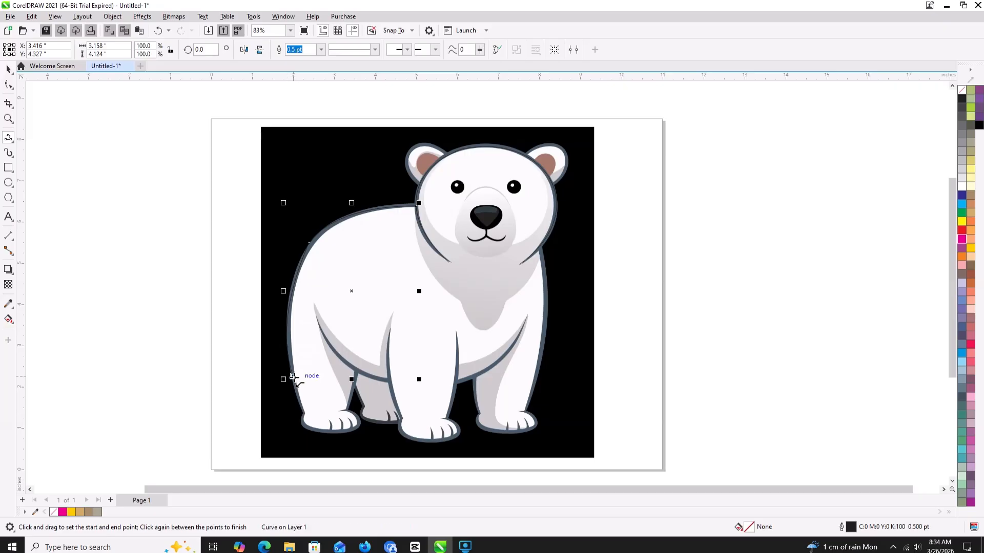
drag(293, 379, 307, 414)
- Continue the body outline under the rear left paw with a 3-point curve and adjust its handles to fit the paw's edge
scroll(306, 414, up, 2)
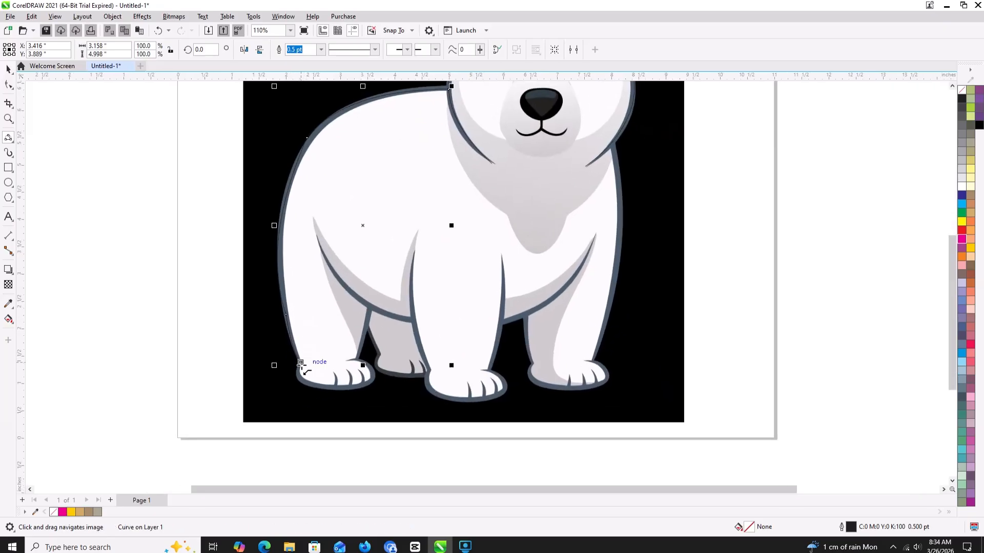
mouse_move(299, 362)
mouse_down()
mouse_move(336, 395)
mouse_move(376, 386)
mouse_move(314, 392)
mouse_move(301, 380)
mouse_move(362, 391)
mouse_move(373, 382)
mouse_up()
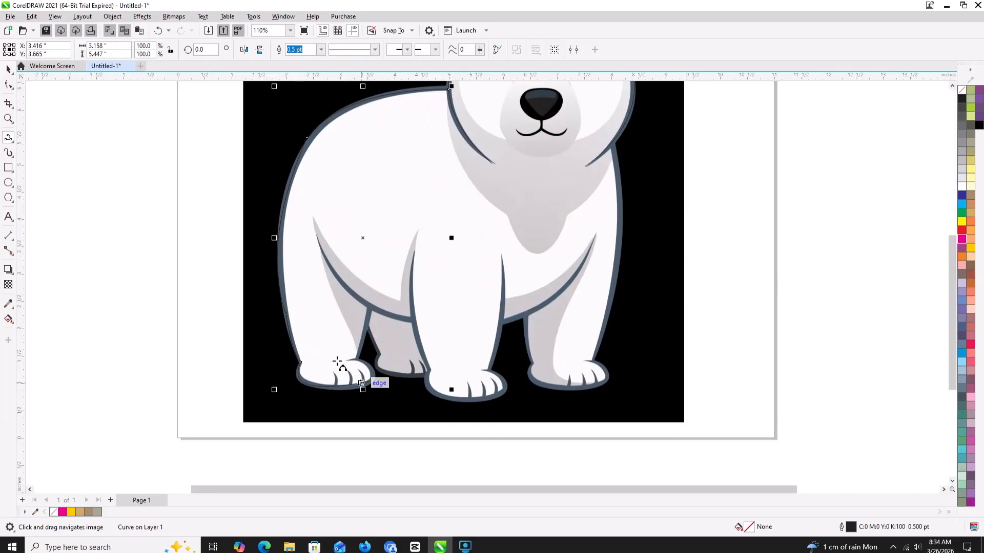
click(8, 84)
click(373, 383)
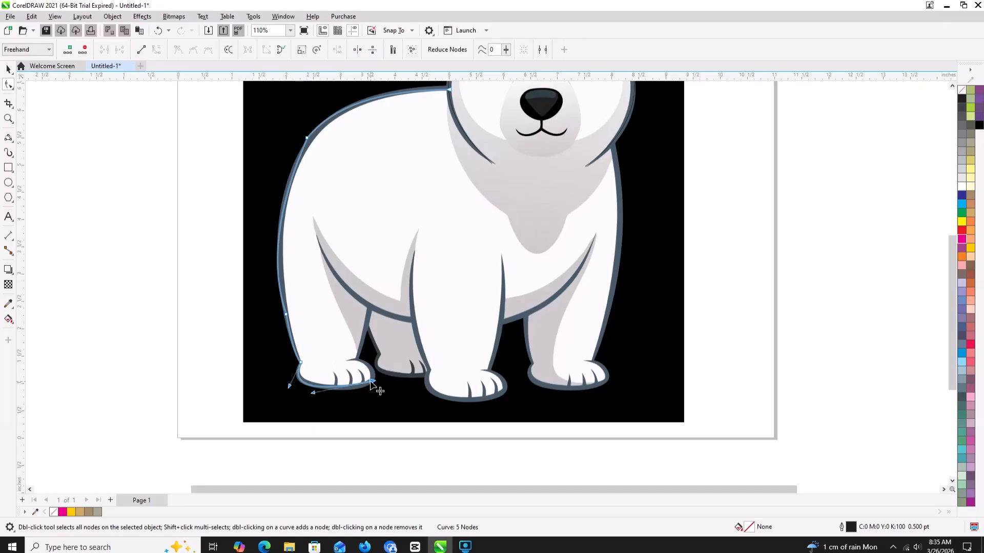
drag(314, 395, 282, 389)
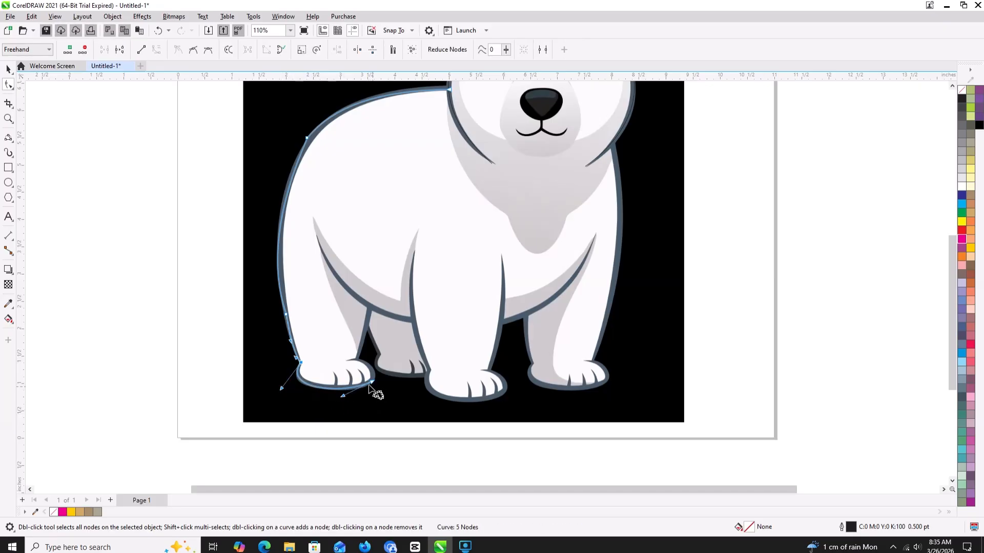
- Trace the rear left paw's toe edge with a 3-point curve spanning about 0.6 in up to the top of the paw
click(8, 137)
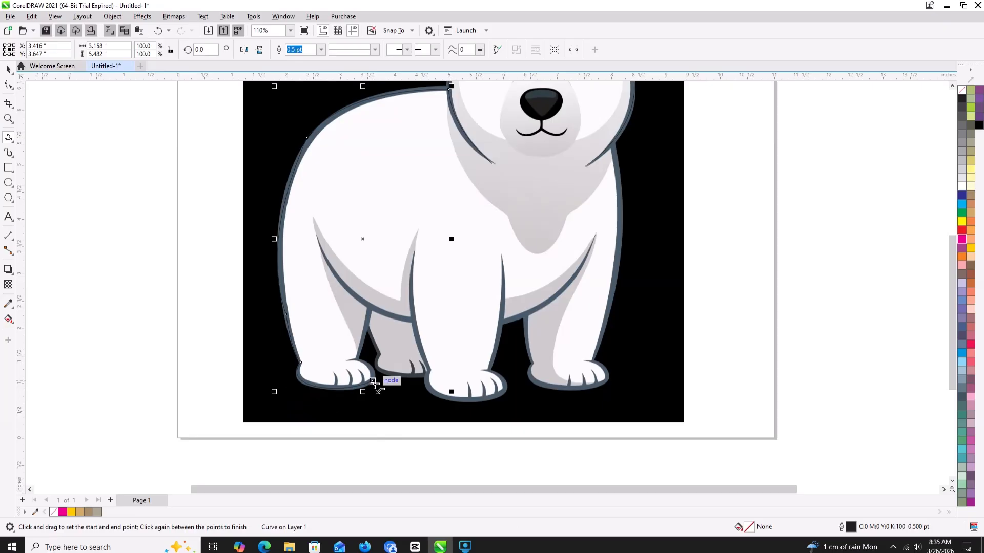
drag(373, 379, 349, 360)
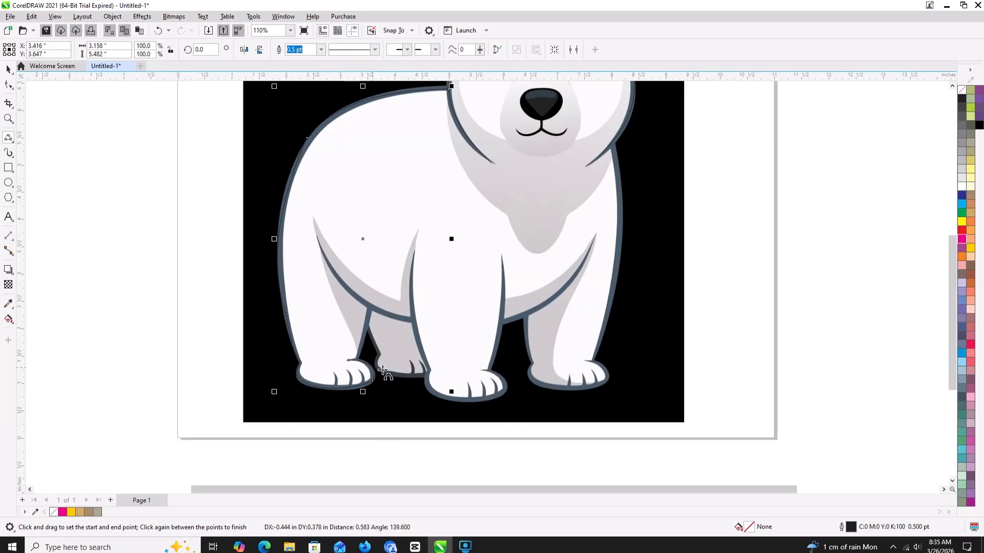
click(373, 370)
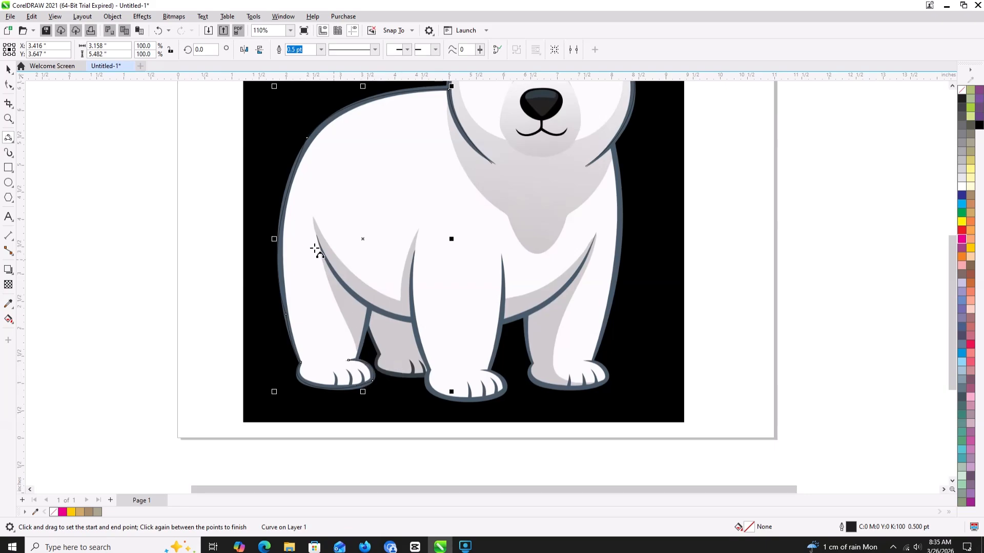
- Trace the belly line spanning about 2.3 in and the rear left leg's inner edge spanning about 1 in with 3-point curves
drag(317, 236, 412, 322)
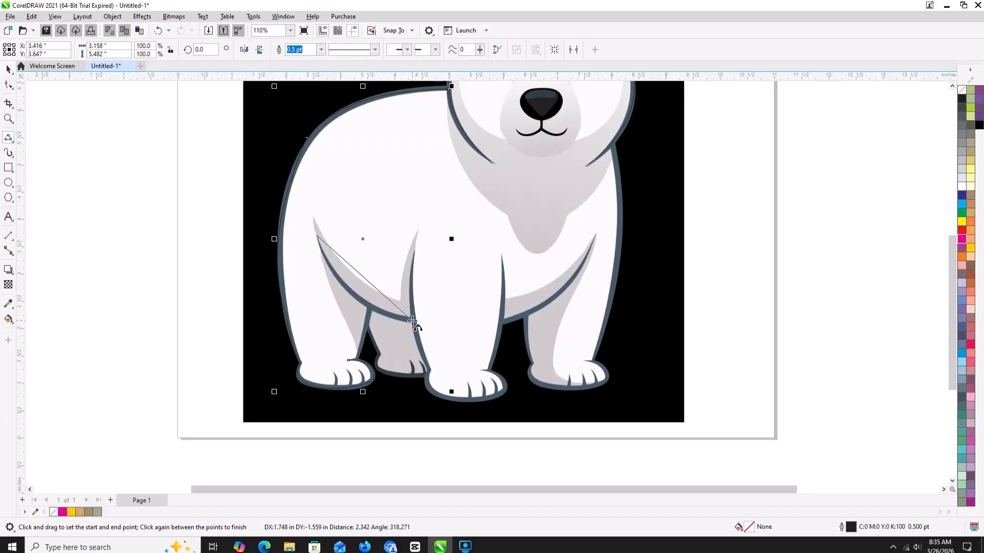
click(355, 297)
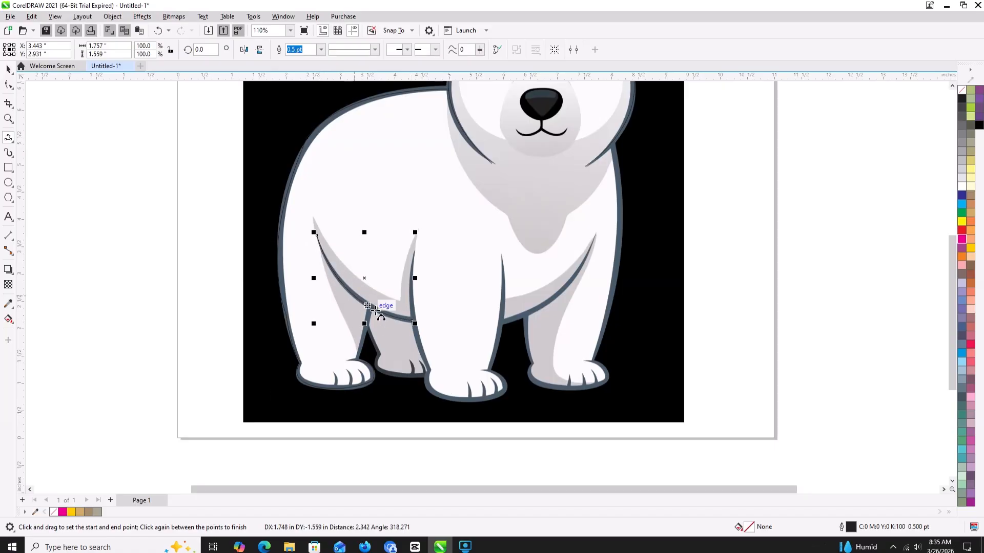
drag(370, 308, 363, 359)
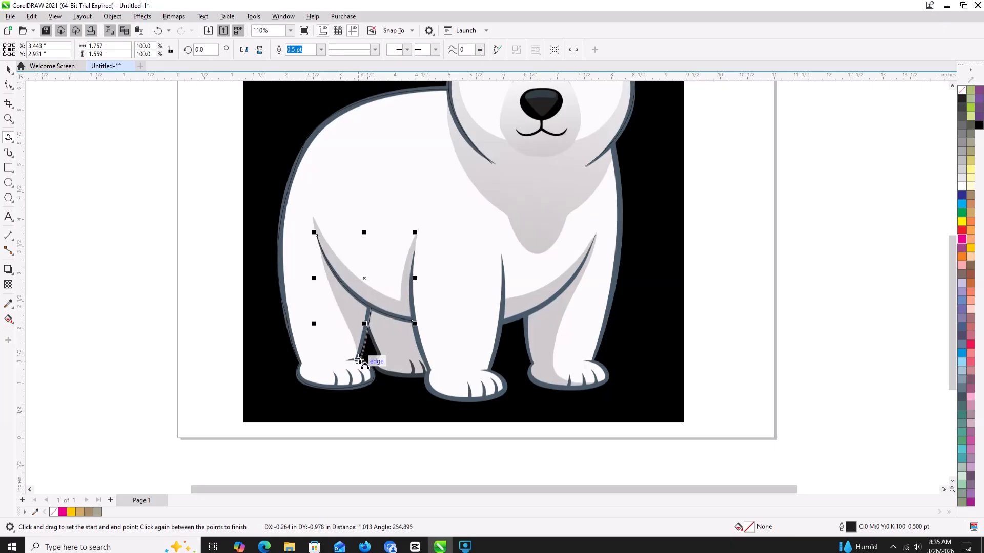
click(372, 357)
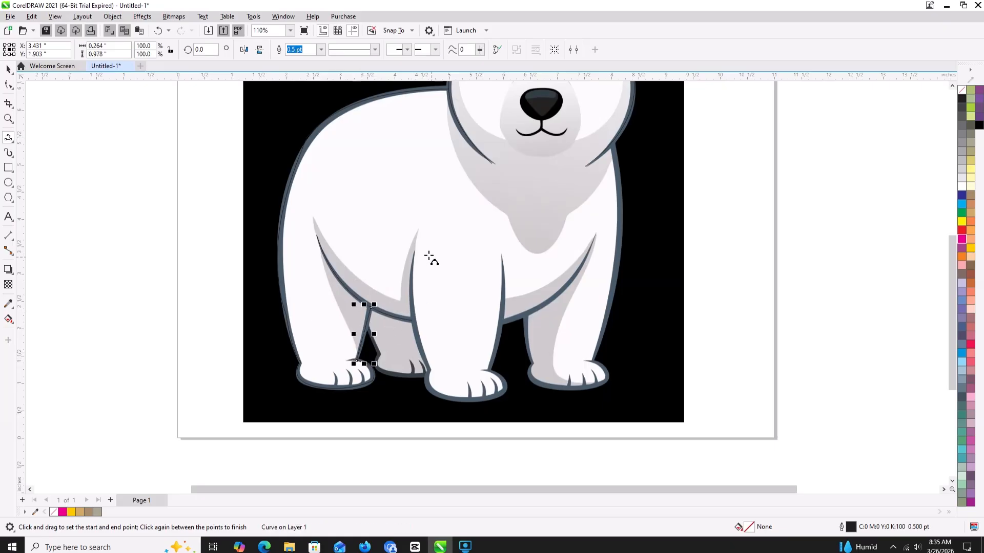
- Trace the middle front leg's left edge, about 2.2 in tall, continuing under the paw and around its toes with connected 3-point curves
drag(415, 251, 423, 361)
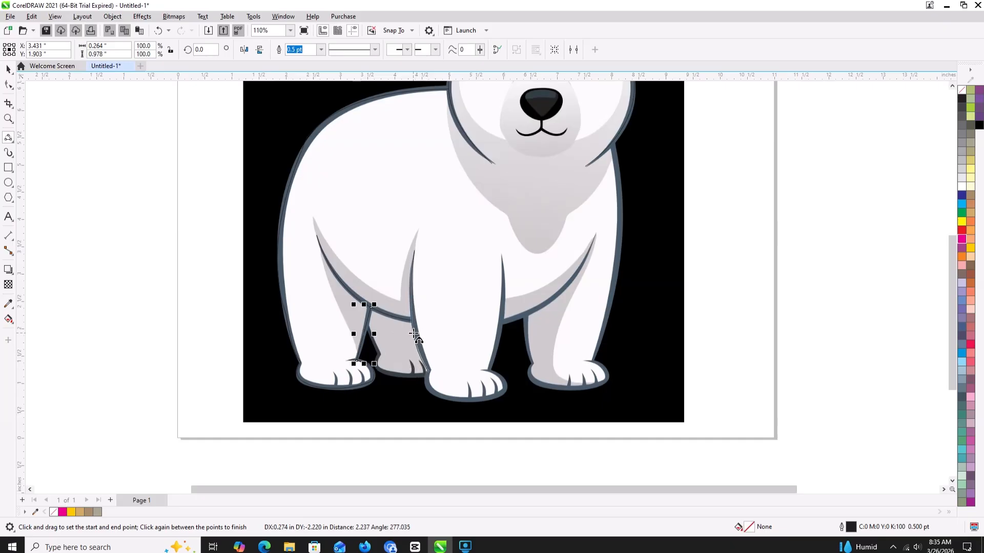
click(417, 340)
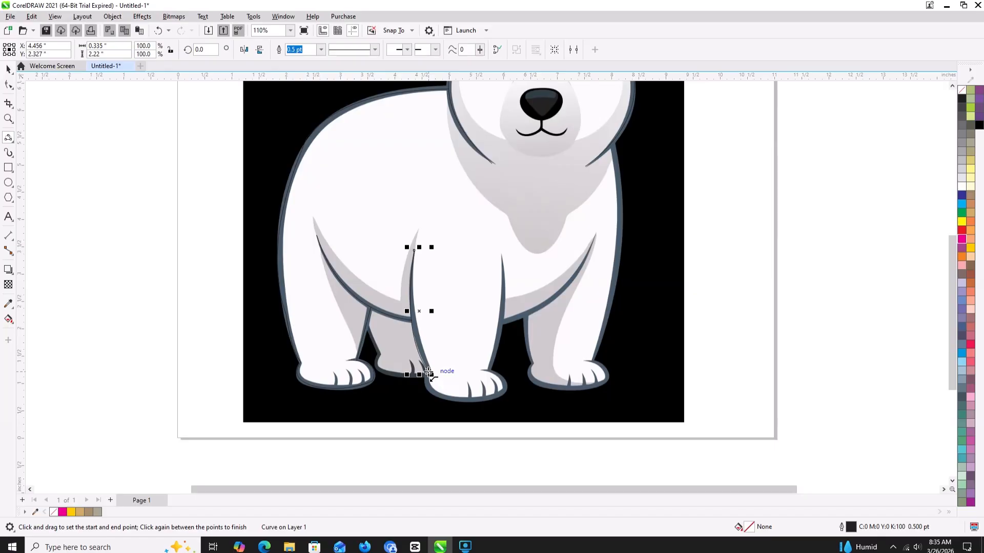
drag(428, 371, 479, 400)
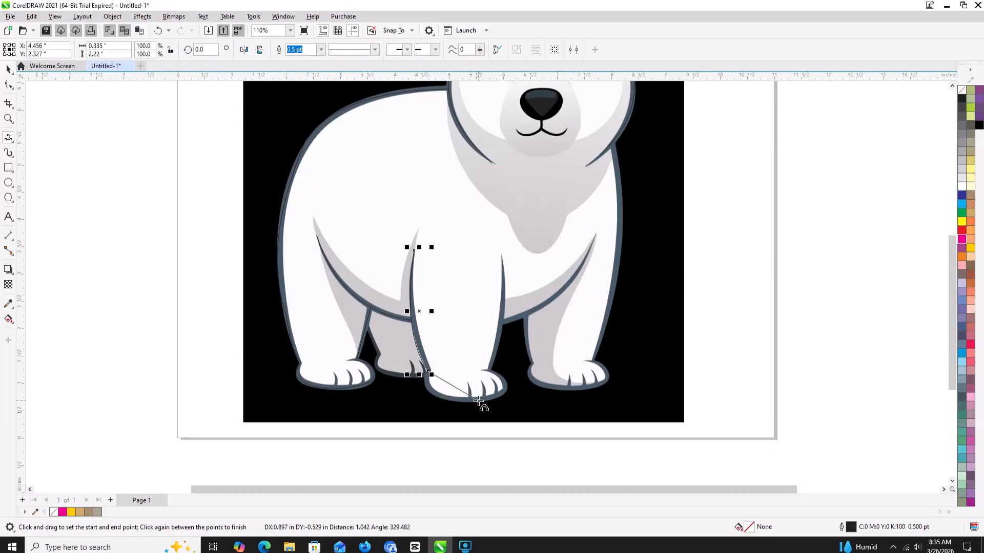
click(432, 392)
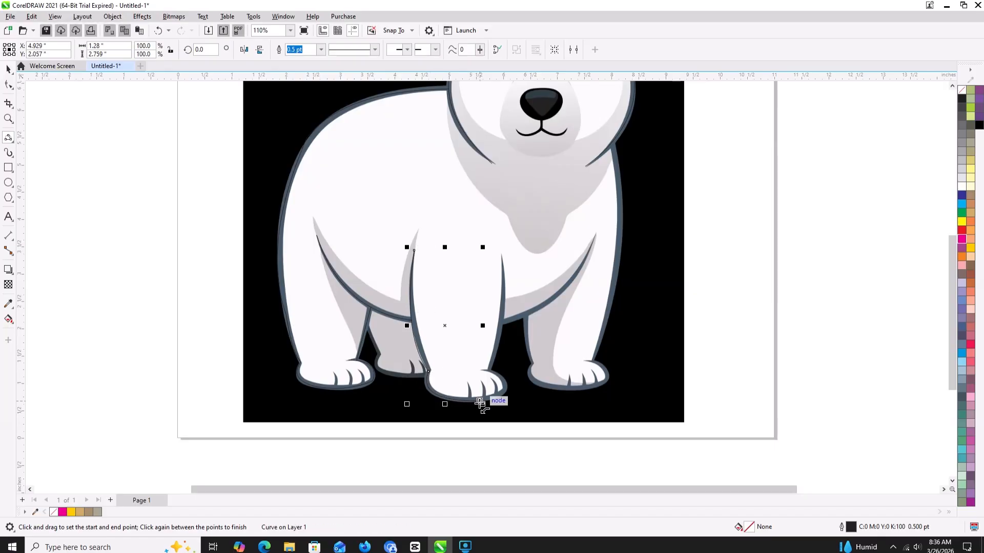
drag(483, 403, 482, 371)
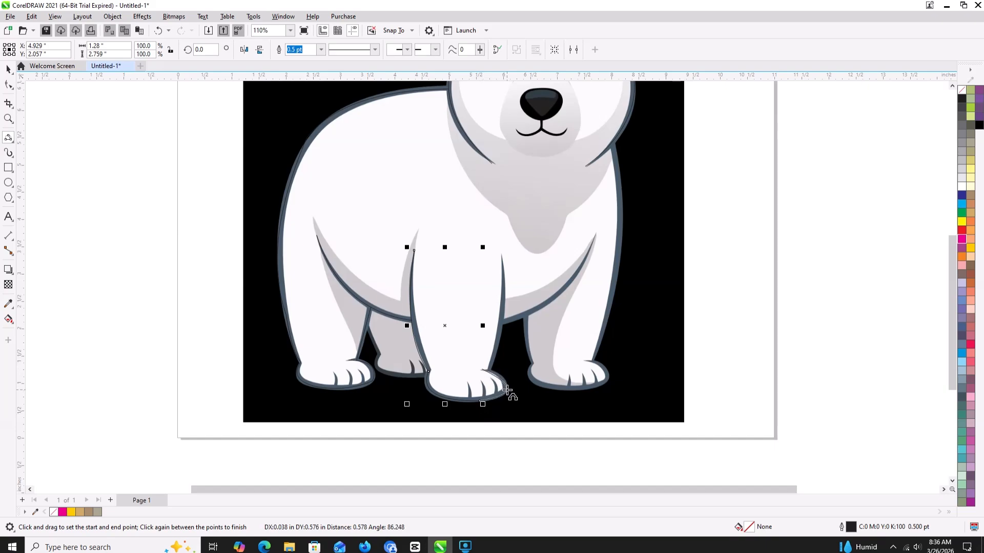
click(505, 388)
click(8, 85)
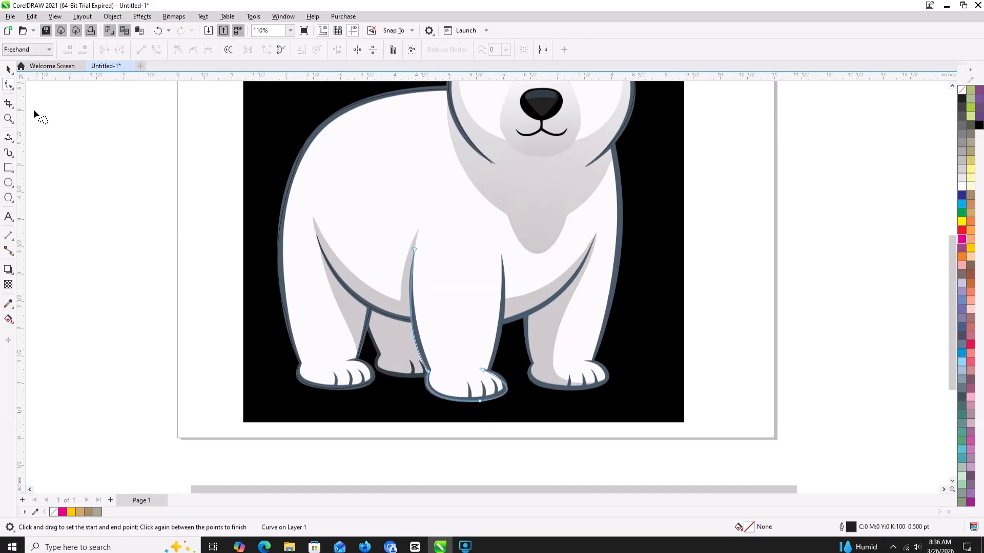
- Adjust the toe curve's handles on the middle front paw and trace that leg's right edge with a 3-point curve about 2.1 in tall
click(482, 369)
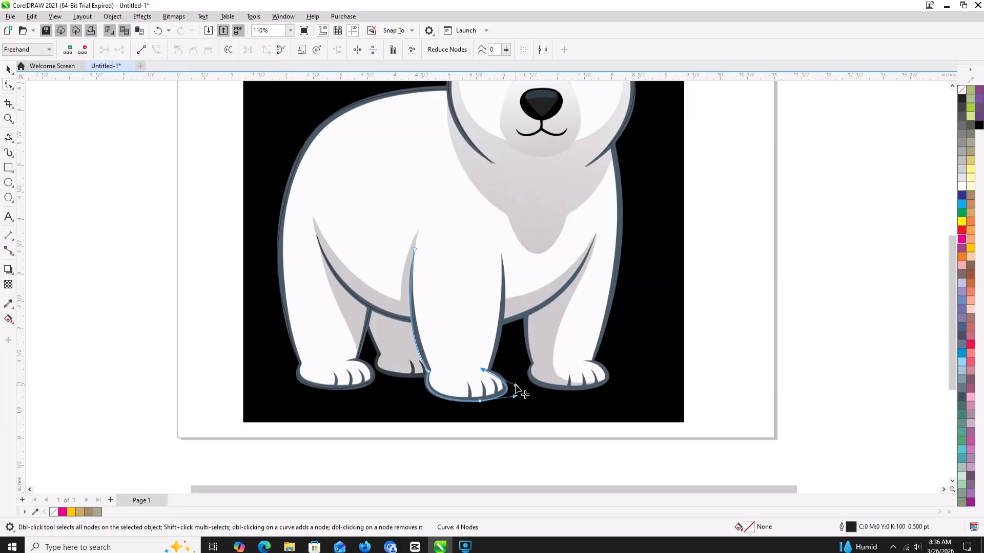
drag(514, 388, 516, 375)
click(8, 138)
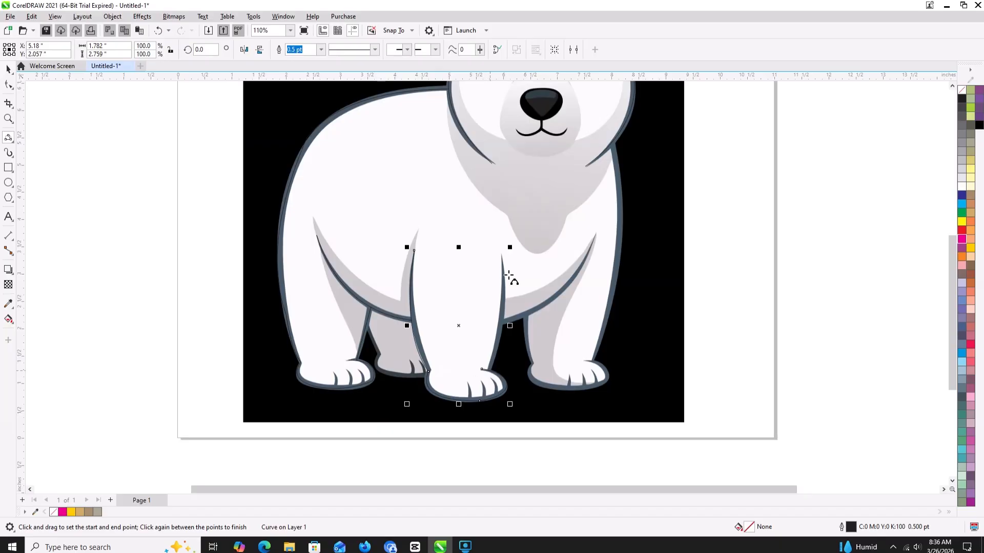
drag(501, 255, 490, 366)
click(504, 313)
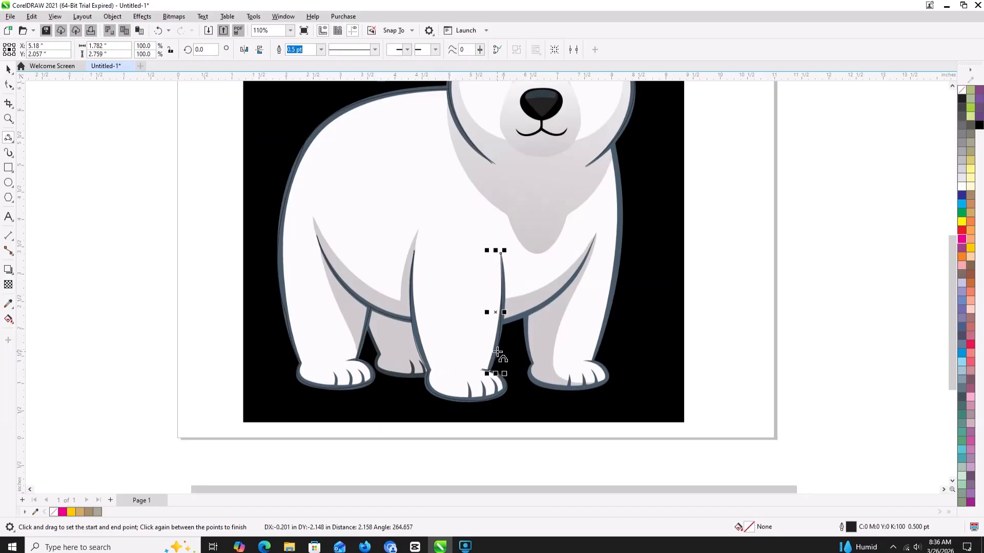
- Trace the right belly line spanning about 1.8 in and the right front leg's inner edge, continuing under its paw with connected 3-point curves
drag(596, 235, 501, 324)
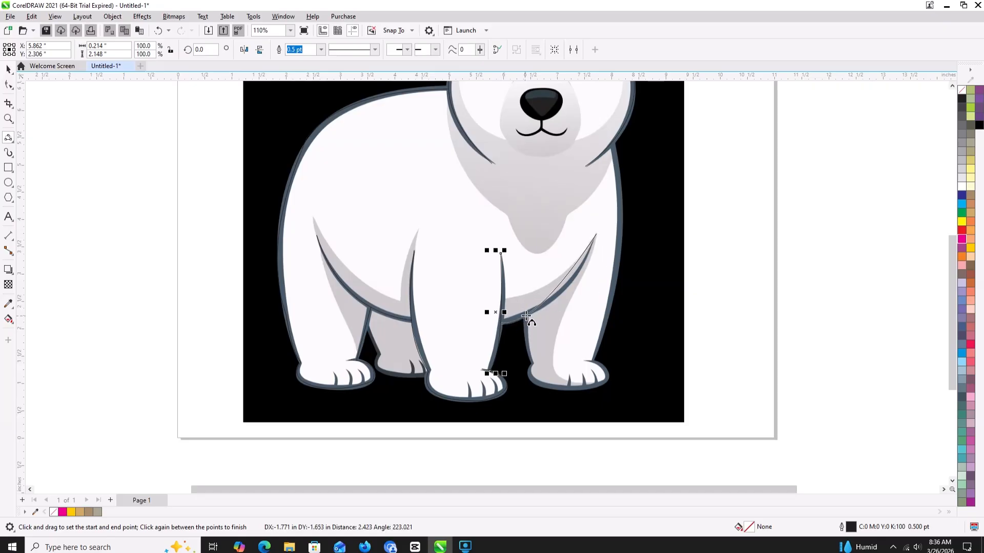
click(565, 293)
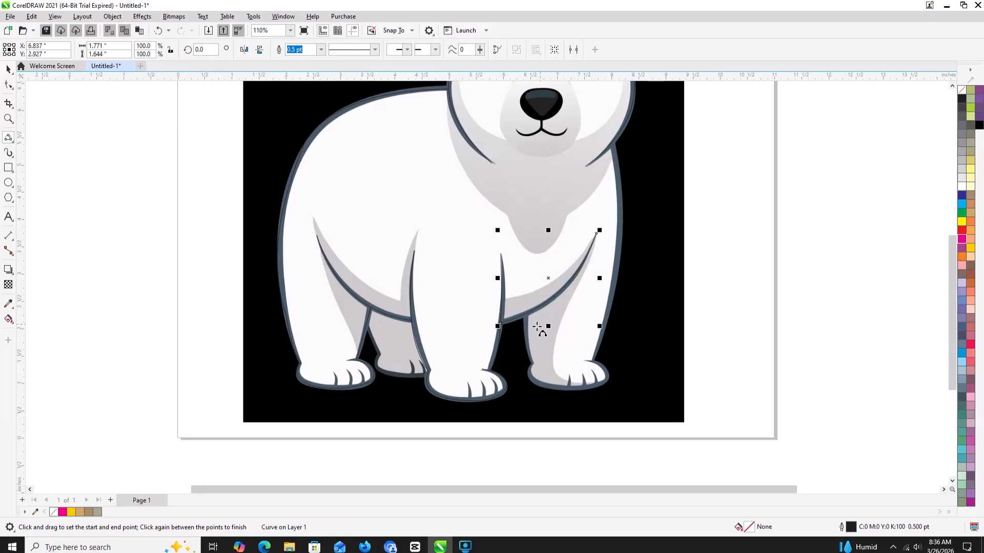
drag(527, 314, 531, 380)
click(530, 343)
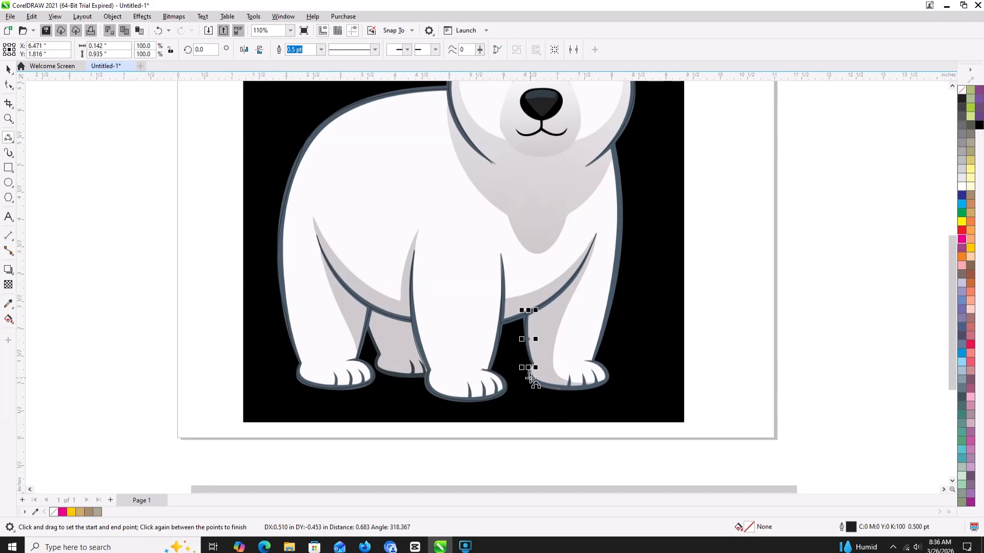
click(563, 392)
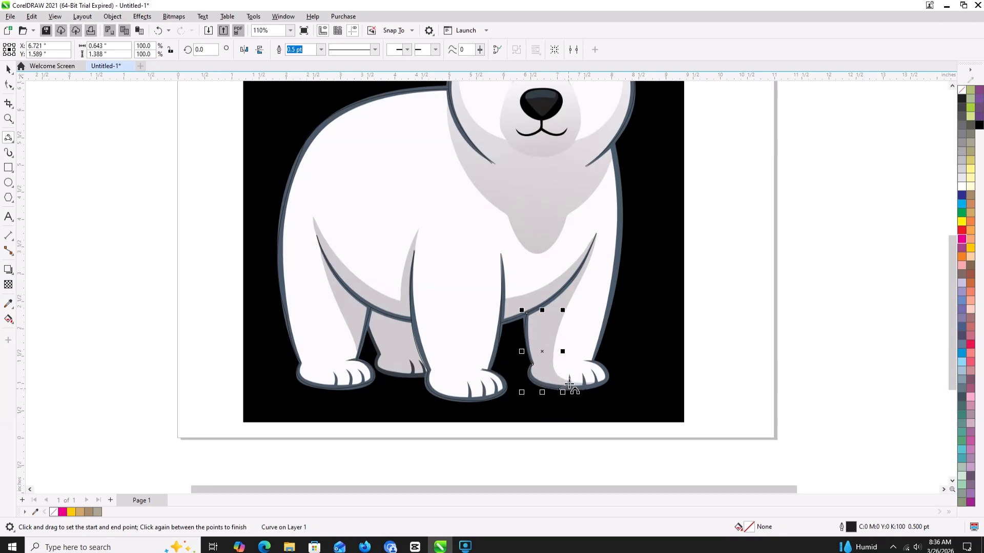
drag(564, 389, 568, 379)
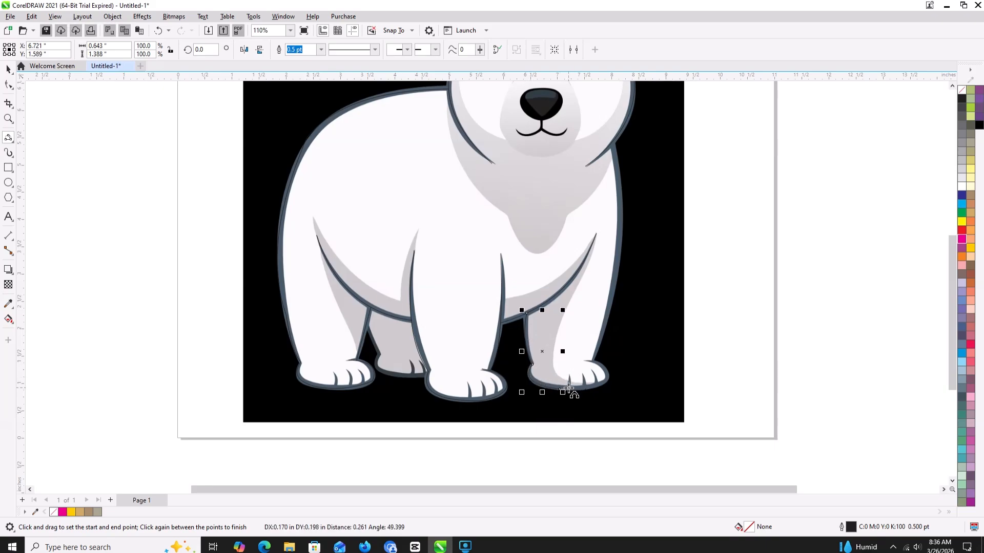
click(569, 387)
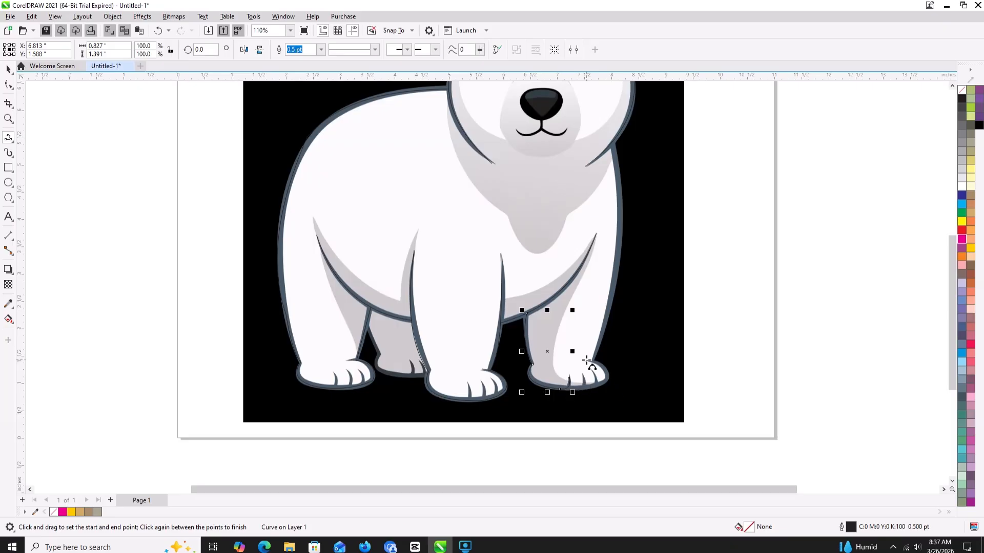
drag(586, 362, 570, 391)
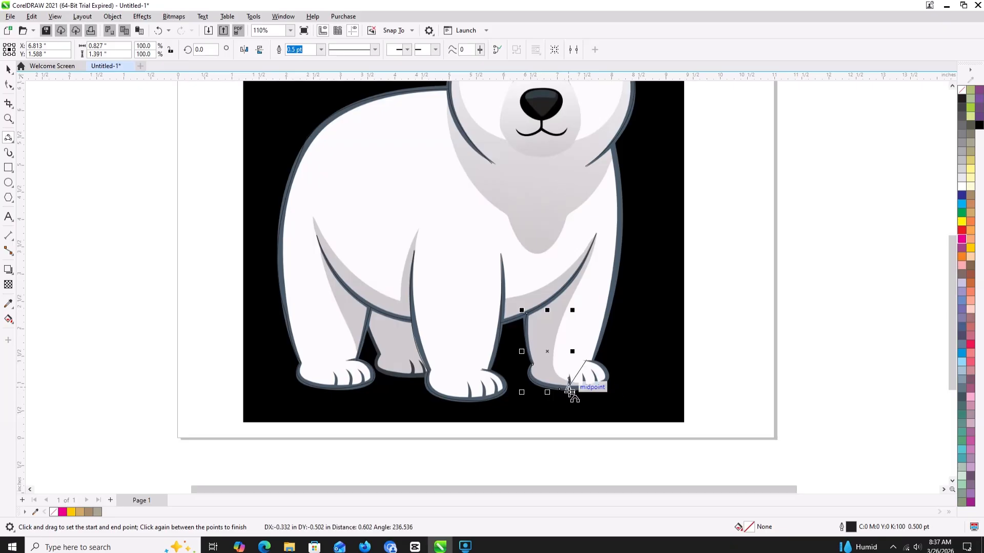
click(606, 381)
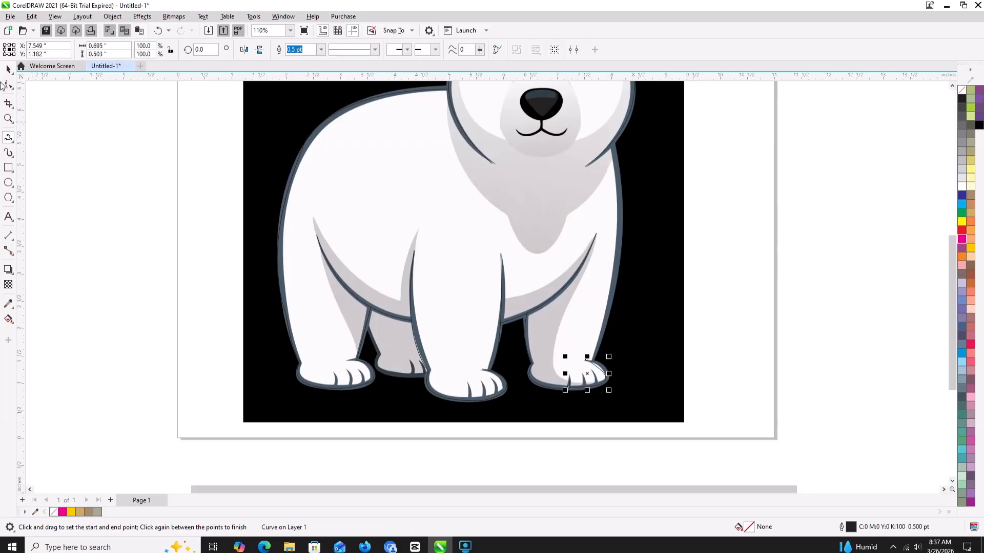
click(9, 86)
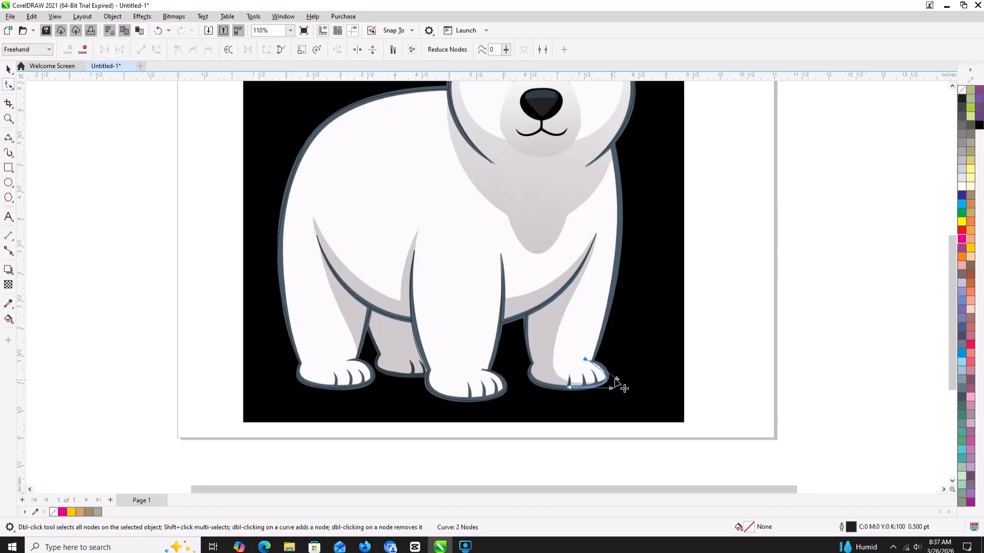
mouse_move(617, 380)
mouse_down()
mouse_move(623, 397)
mouse_move(608, 395)
mouse_up()
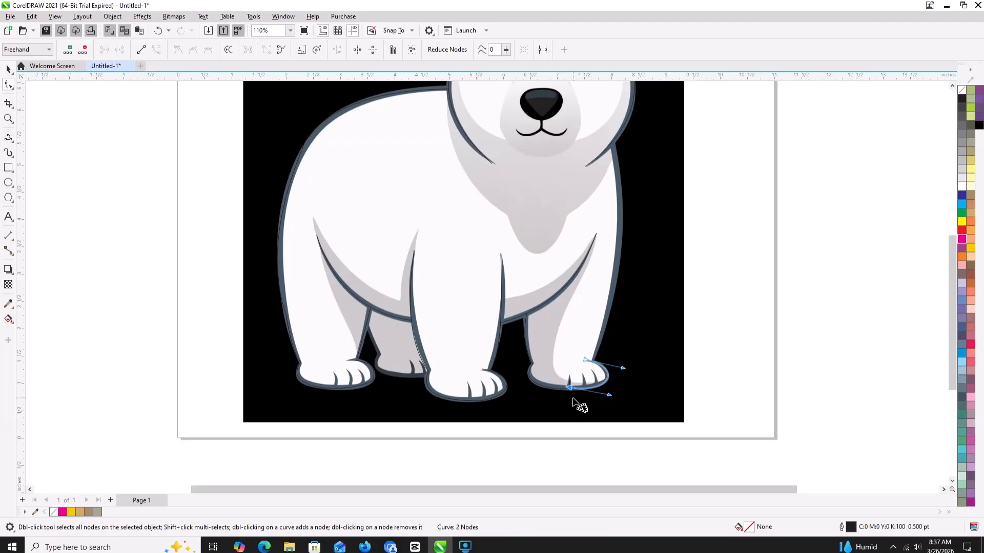
click(574, 398)
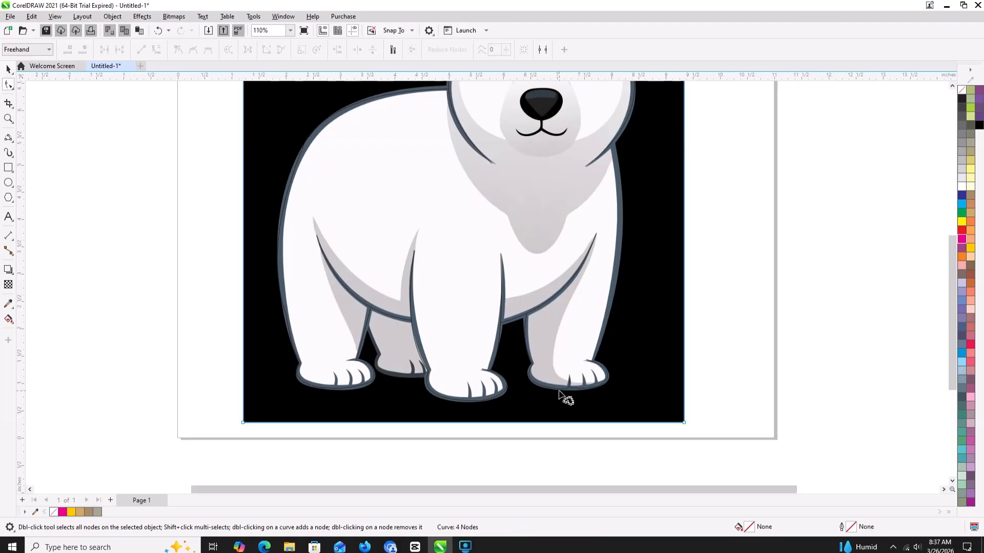
click(572, 391)
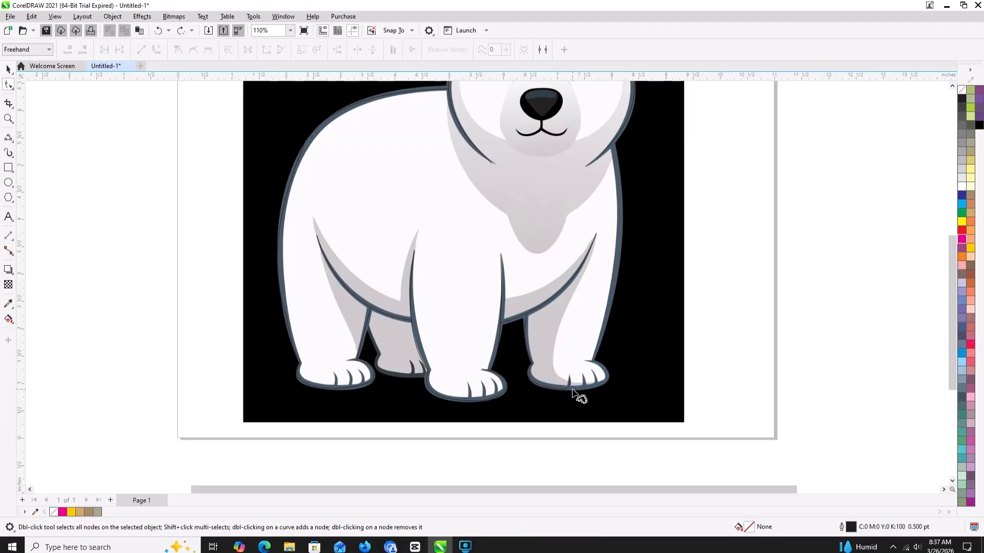
- Continue the right paw's outline around its toes to the top, and trace the body's right outer edge with a 3-point curve about 4 in tall
click(8, 137)
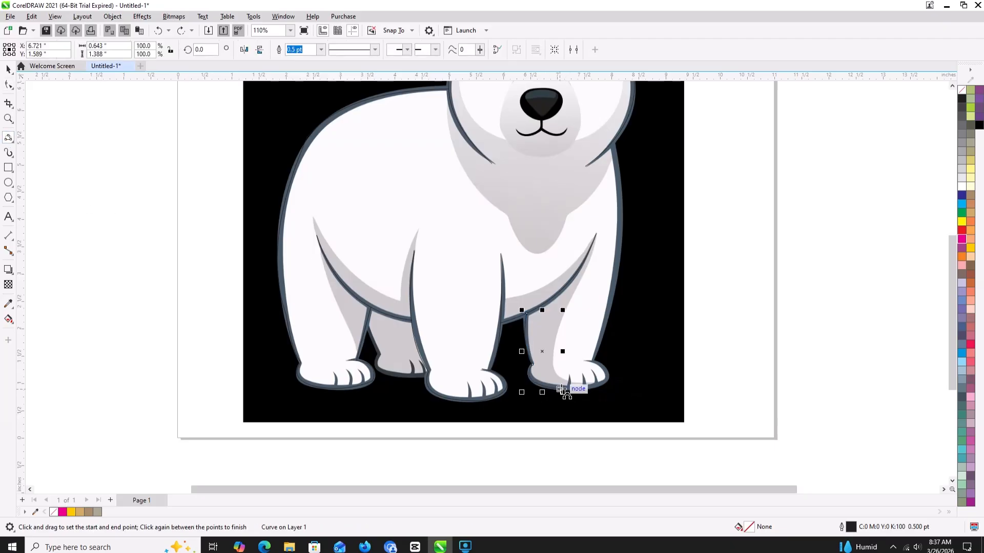
drag(563, 392, 586, 361)
click(600, 385)
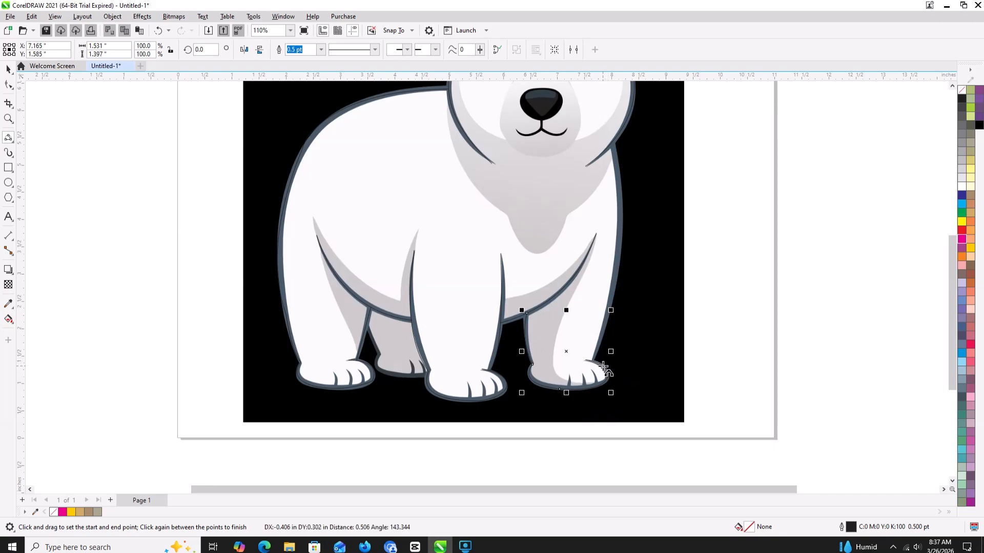
click(604, 369)
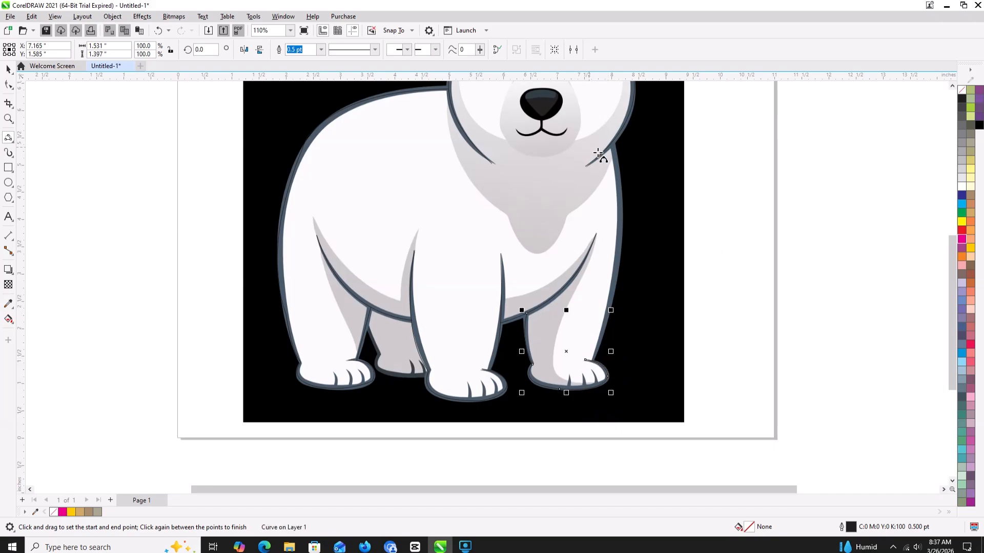
drag(612, 148, 586, 360)
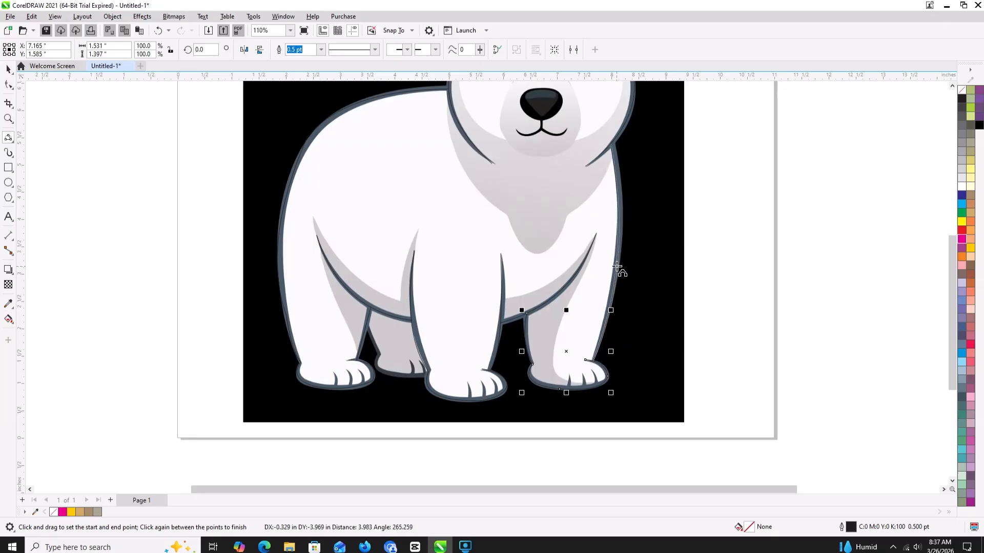
click(621, 272)
- Trace the left ear's outer outline, about 1.02 by 0.98 in, with two connected 3-point curves meeting the head at both ends
drag(635, 222, 592, 320)
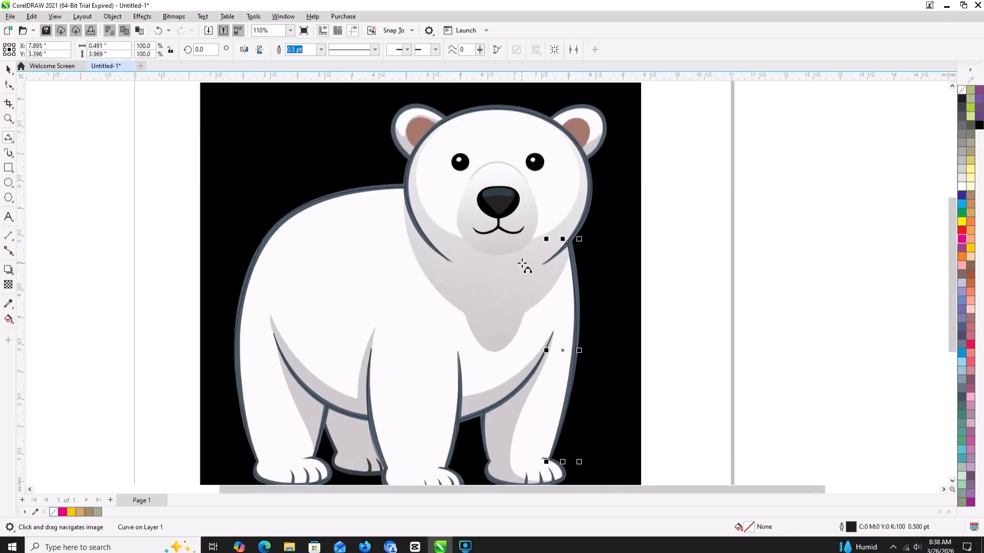
scroll(527, 264, down, 2)
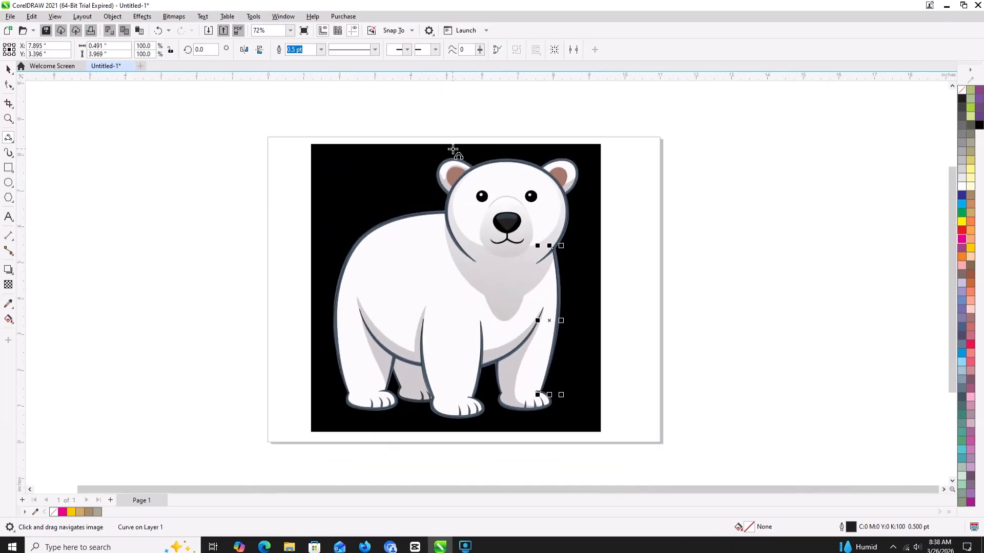
scroll(453, 149, up, 2)
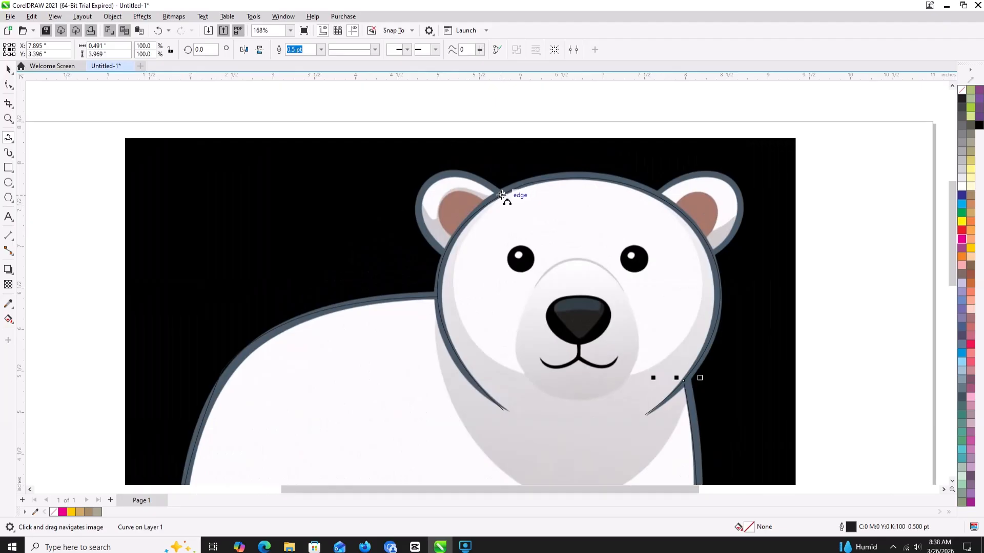
click(501, 195)
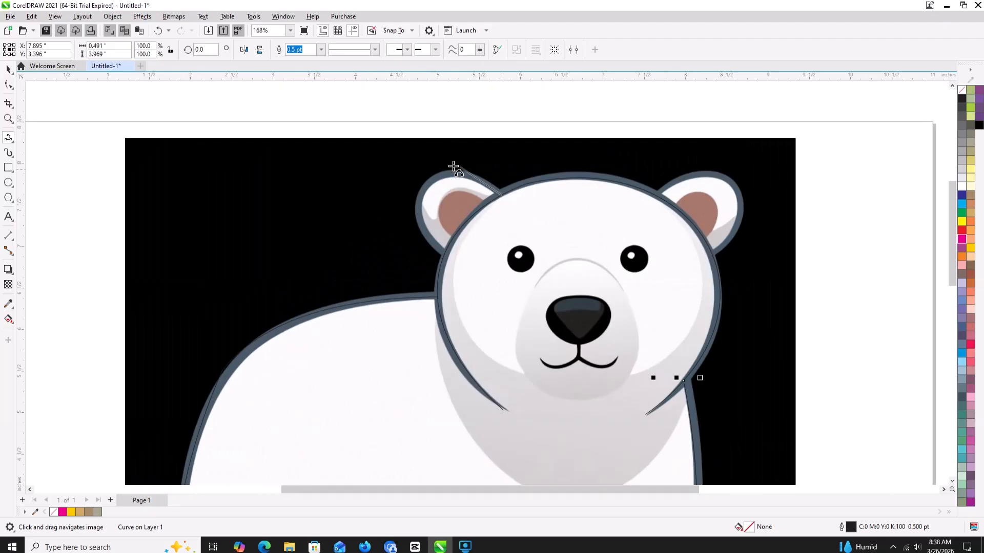
click(426, 173)
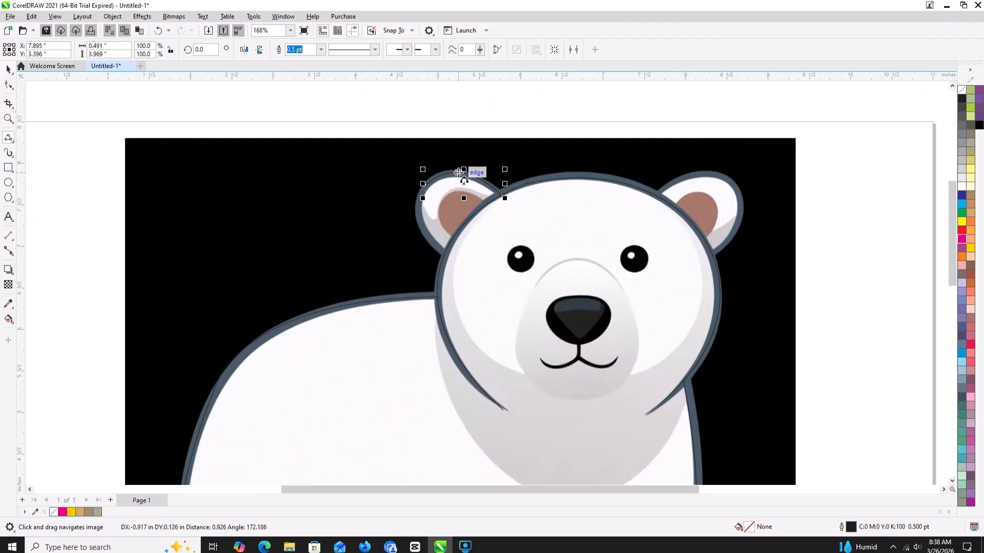
click(426, 184)
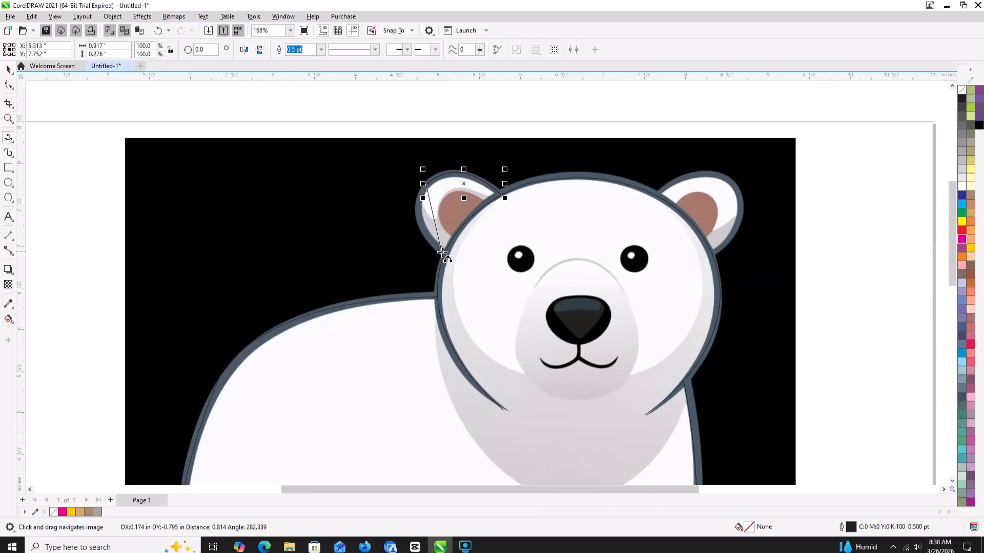
drag(443, 253, 417, 213)
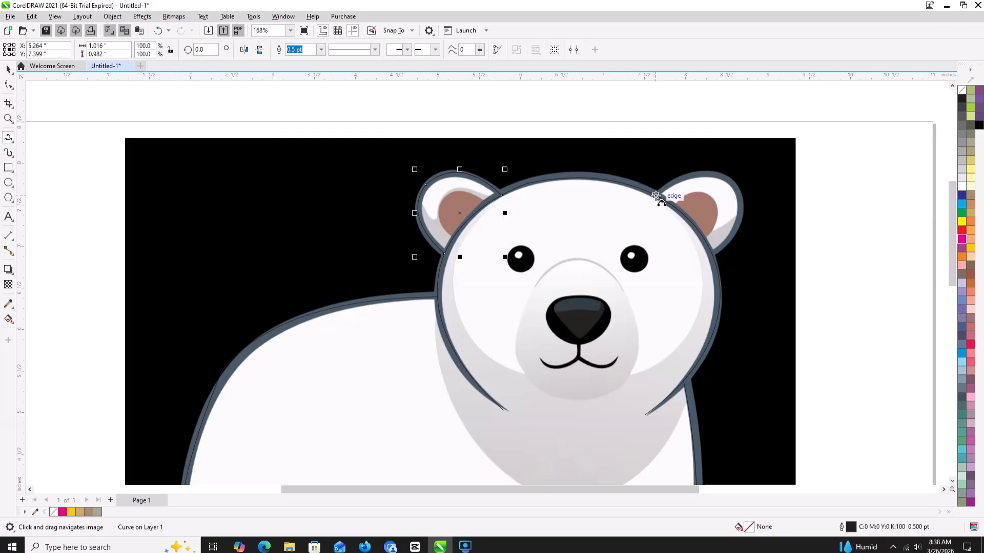
- Trace the right ear's outer outline, about 1.07 by 1.01 in, with two connected 3-point curves meeting the head at both ends
drag(656, 195, 733, 184)
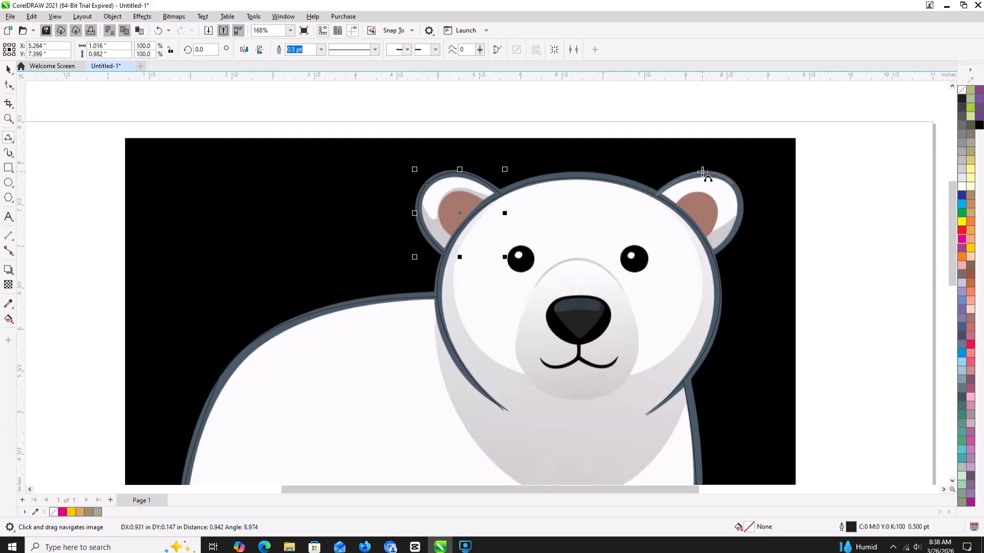
click(701, 173)
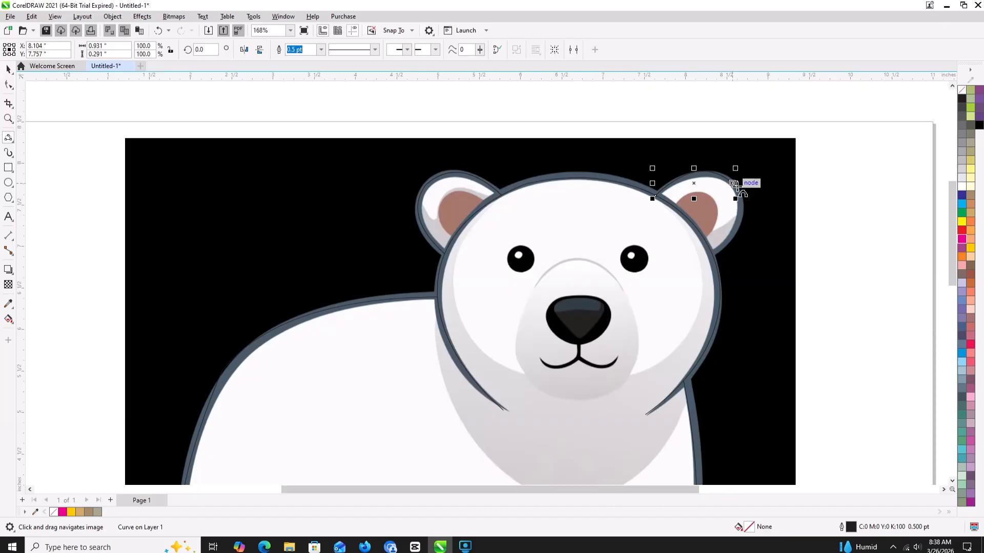
drag(735, 184, 736, 227)
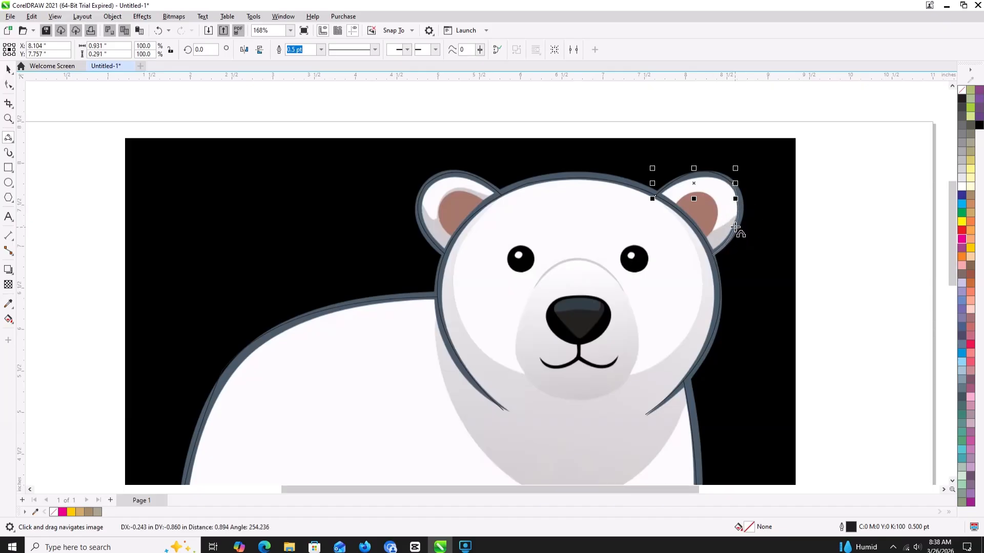
click(737, 215)
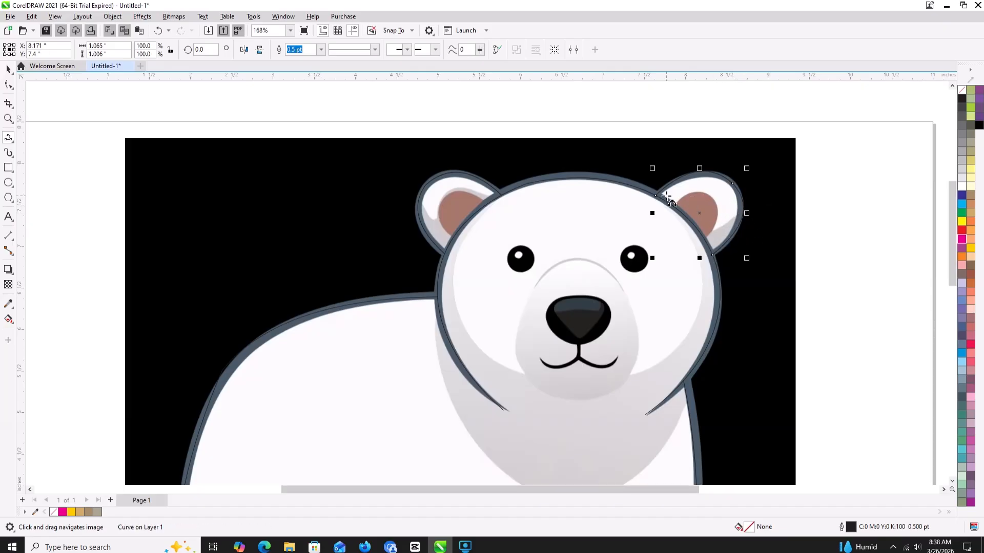
- Trace the short edge of the right ear's white area beside the head with a 3-point curve about 0.16 by 0.13 in
scroll(667, 198, up, 3)
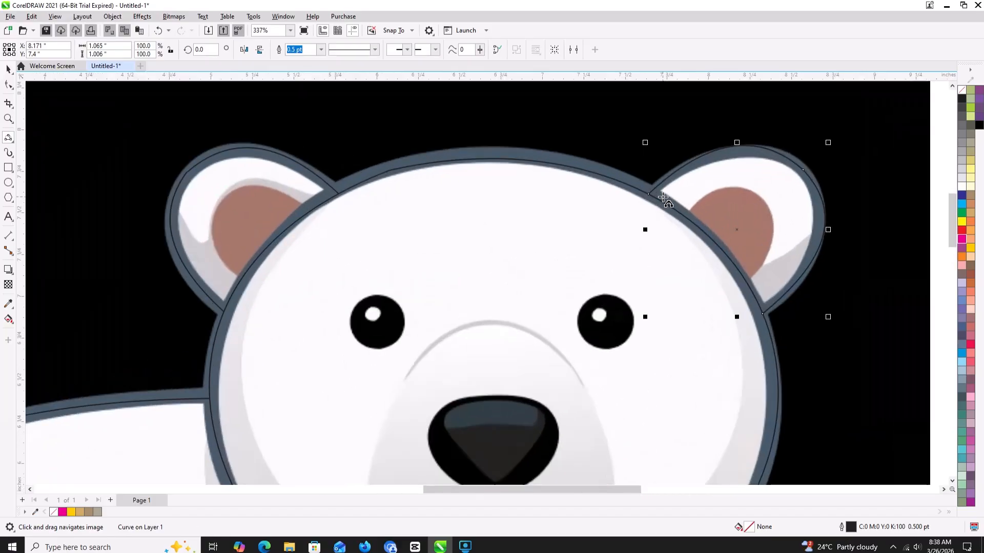
mouse_move(661, 191)
mouse_down()
mouse_move(689, 212)
mouse_move(762, 197)
mouse_move(766, 212)
mouse_up()
click(689, 213)
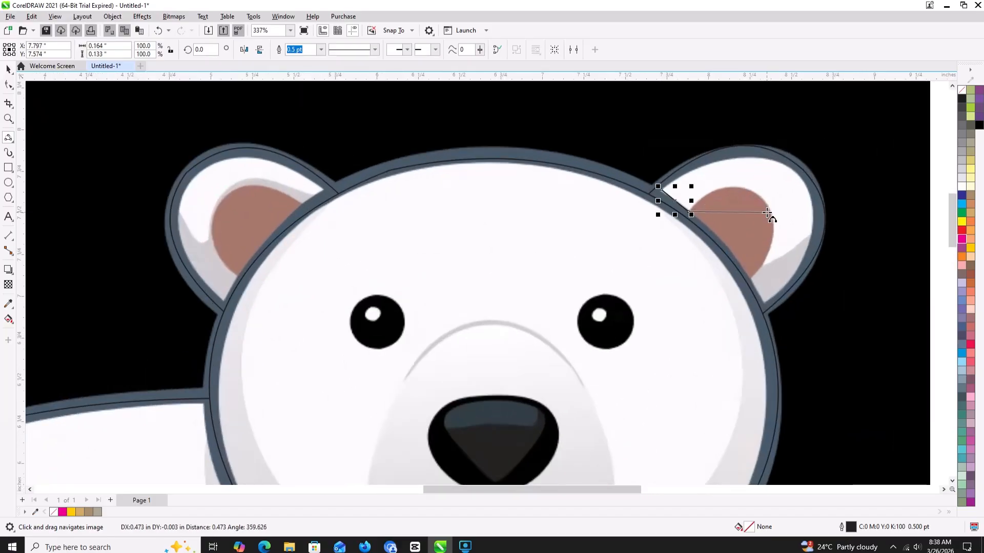
click(749, 277)
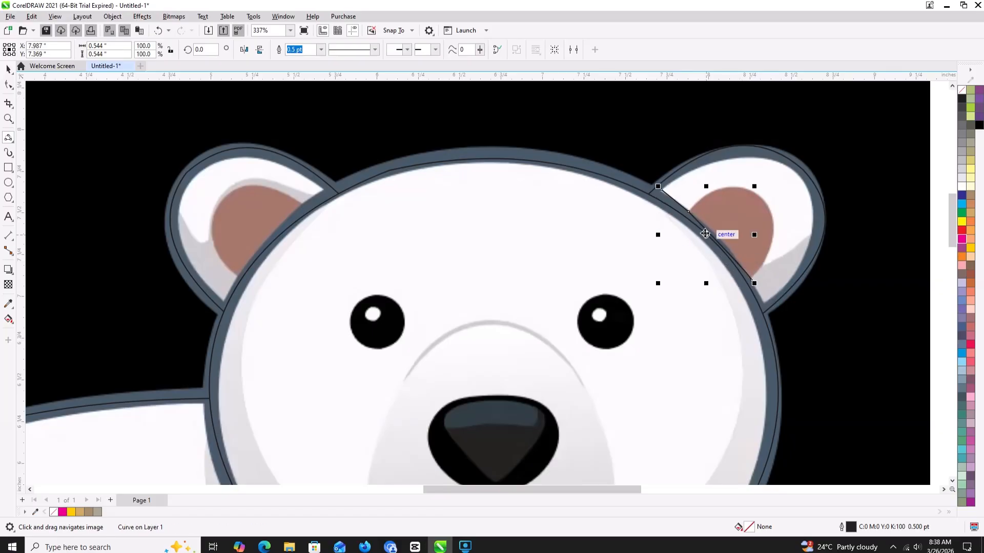
key(ctrl+z)
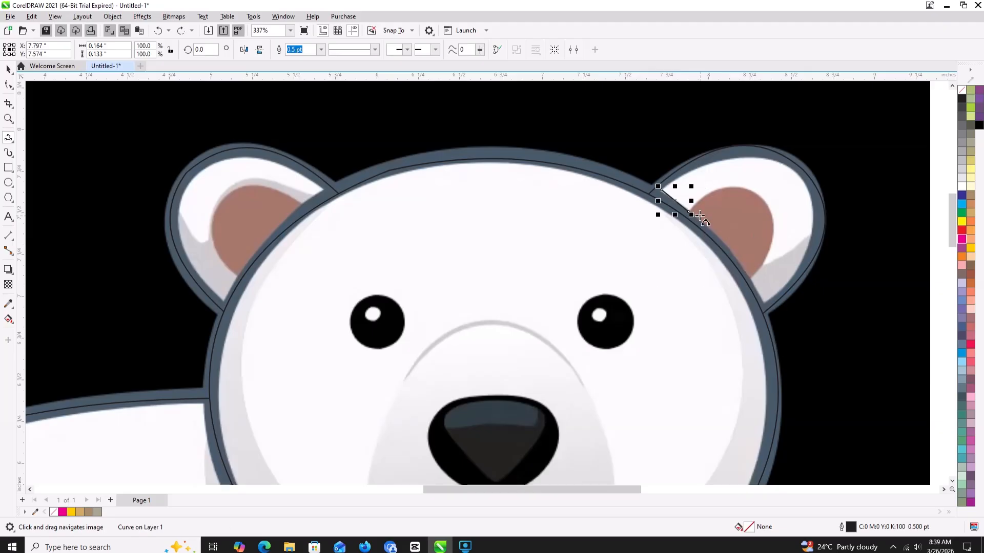
click(660, 190)
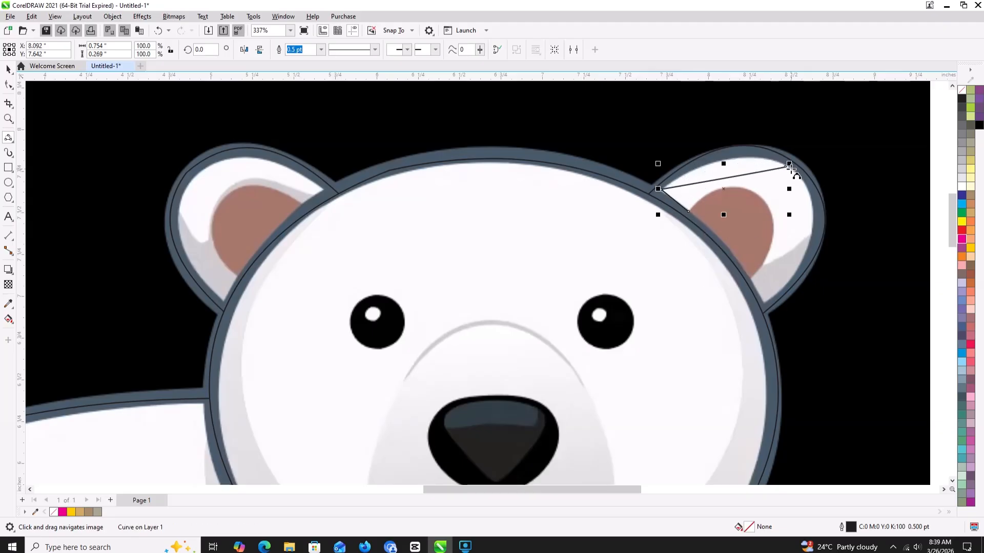
key(ctrl+z)
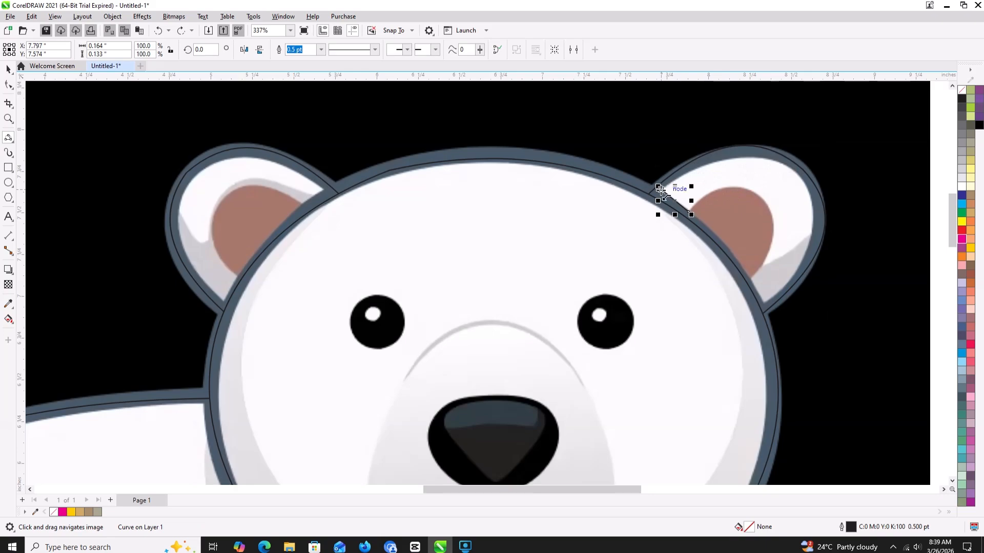
- Trace the right ear's white inner outline over the top and down its outer side to the head, about 0.92 by 0.87 in overall
click(661, 189)
drag(798, 169, 757, 156)
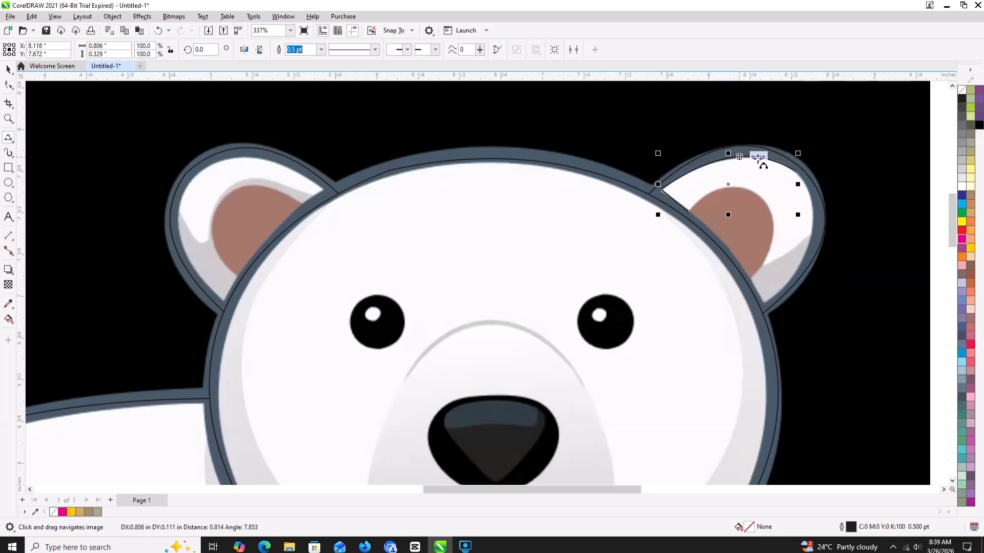
click(795, 170)
click(796, 280)
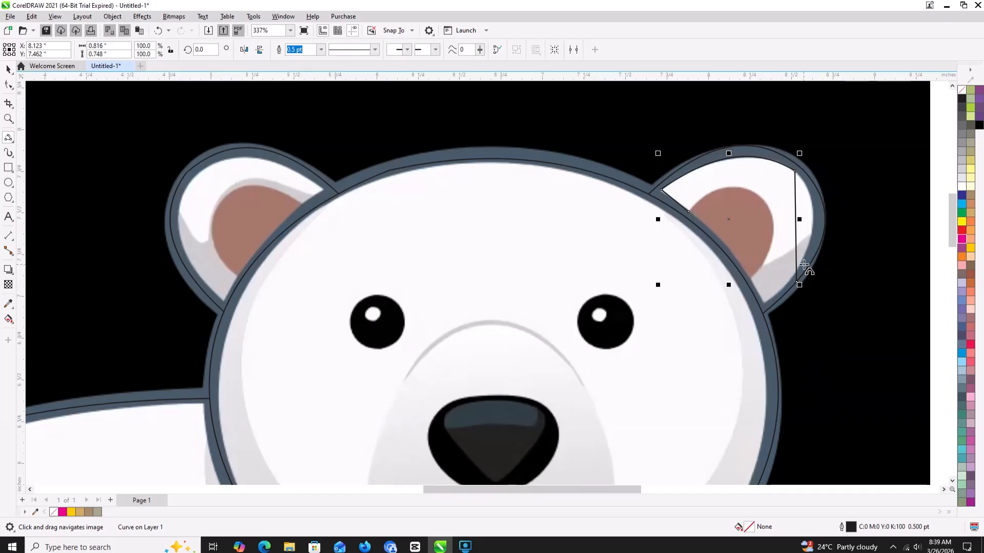
key(ctrl+z)
click(795, 171)
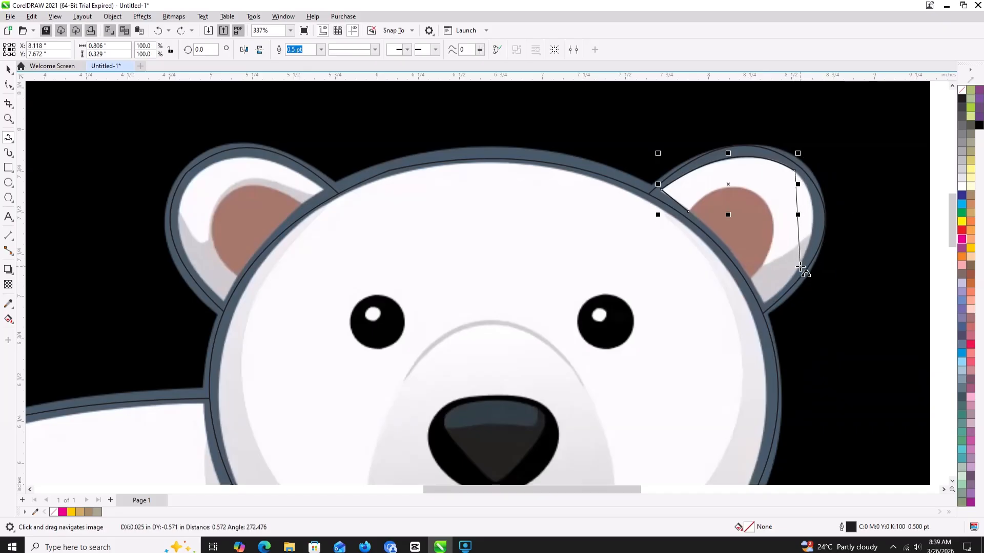
drag(801, 267, 815, 207)
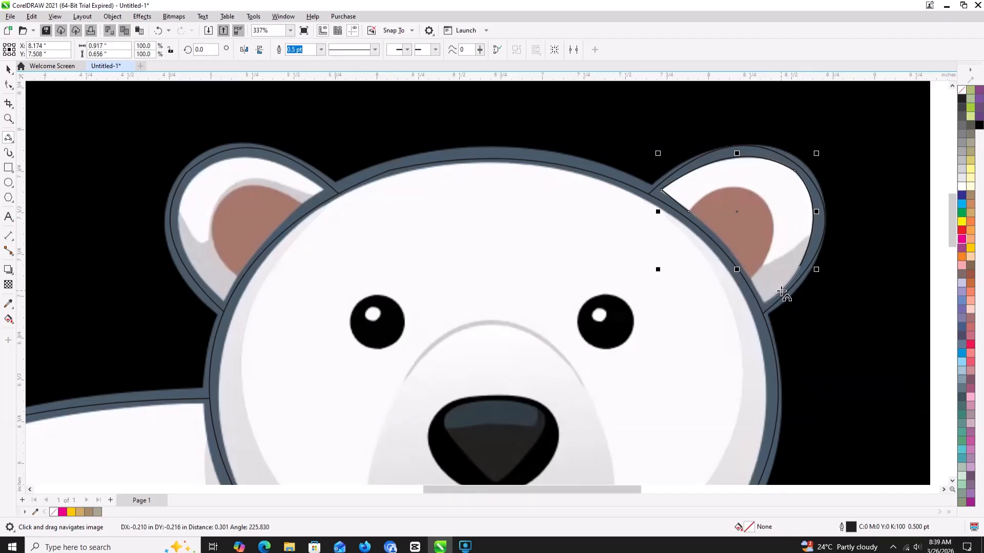
click(763, 302)
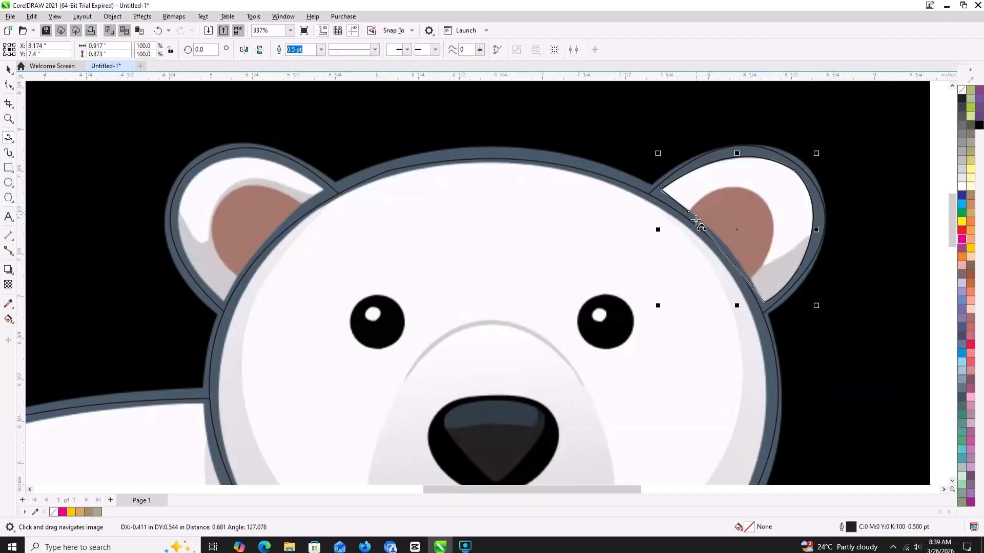
- Continue the right inner ear outline along the head and around the brown patch's outer edge and top with connected 3-point curves
click(753, 278)
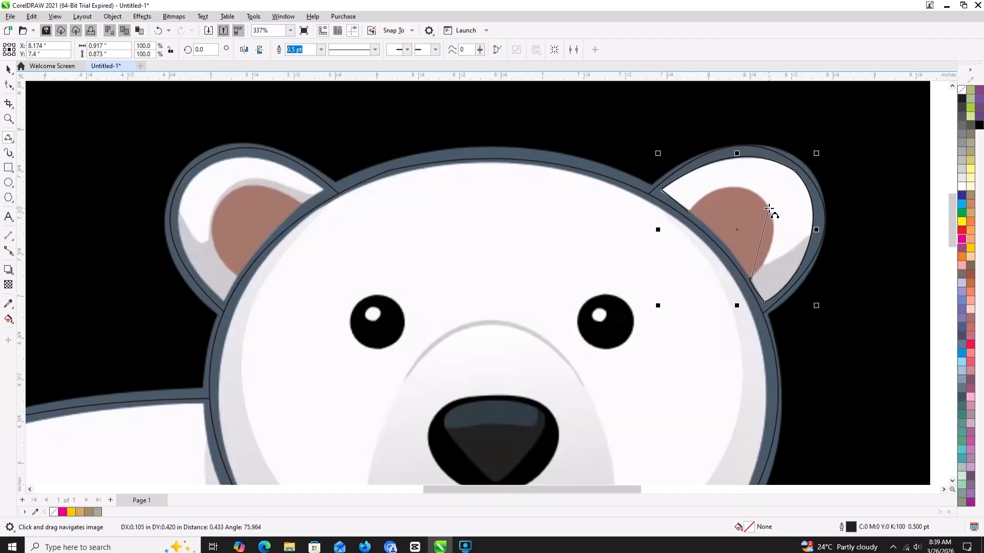
click(773, 226)
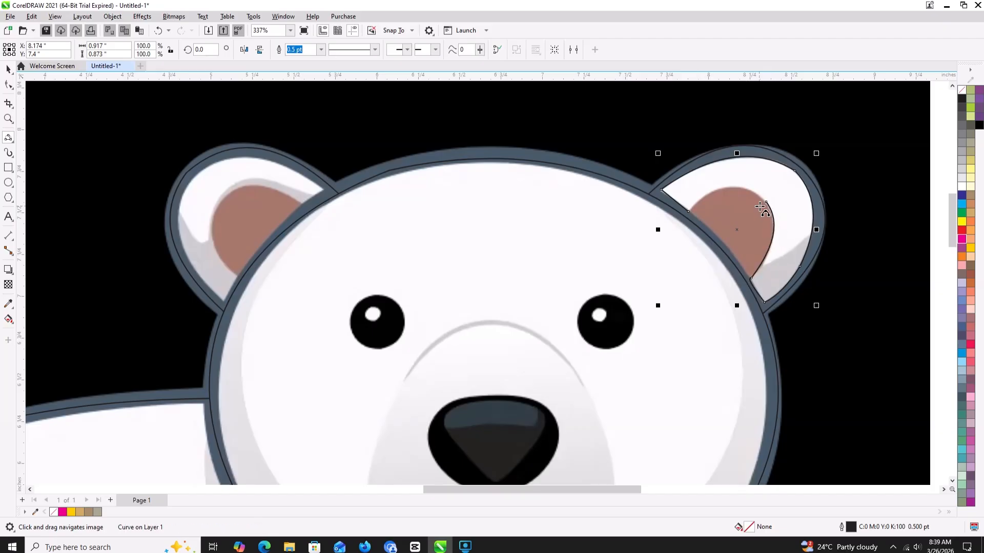
click(689, 211)
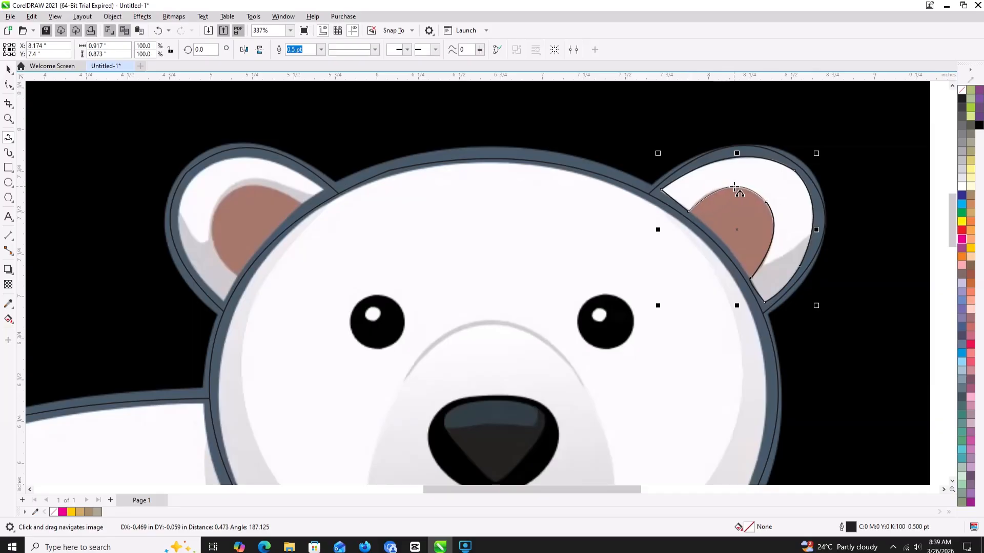
click(731, 188)
click(689, 212)
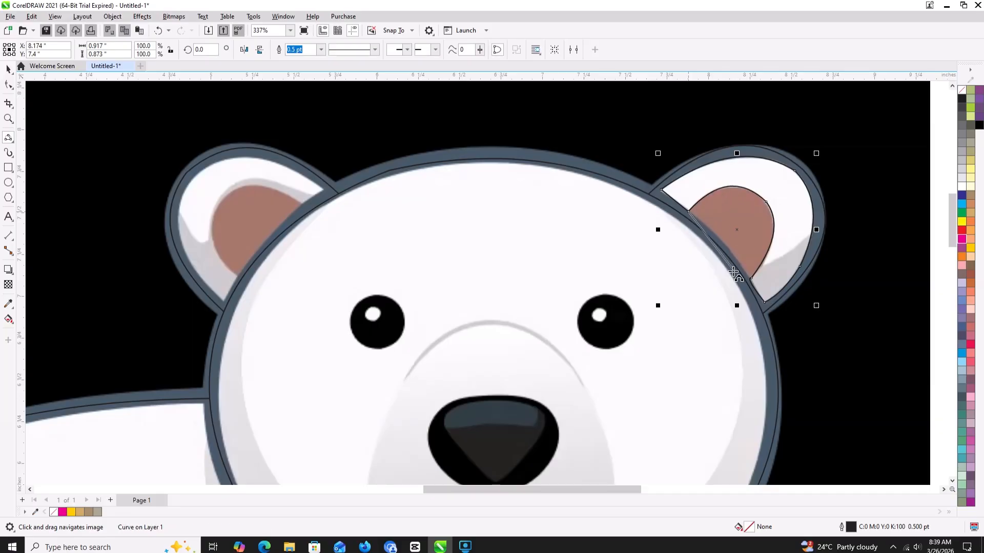
click(750, 282)
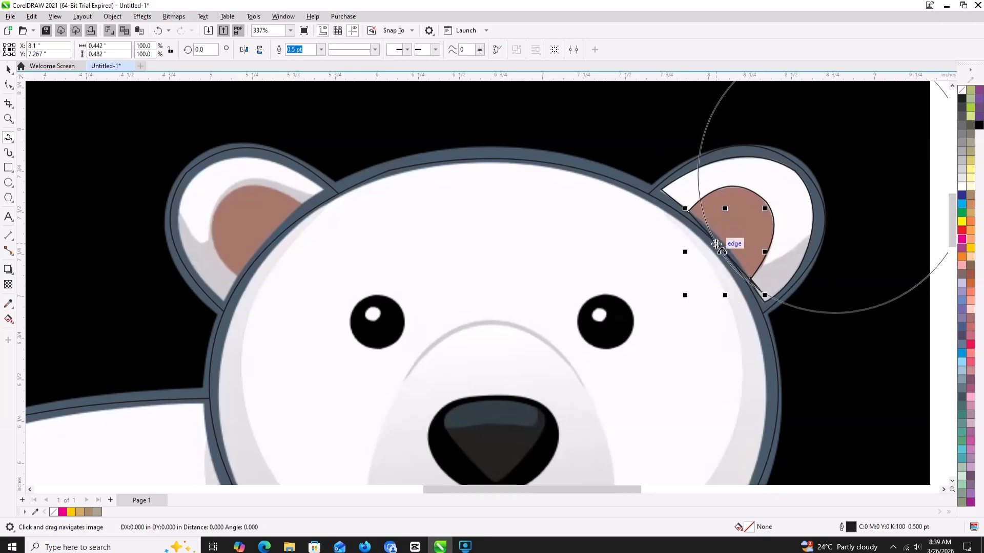
click(718, 244)
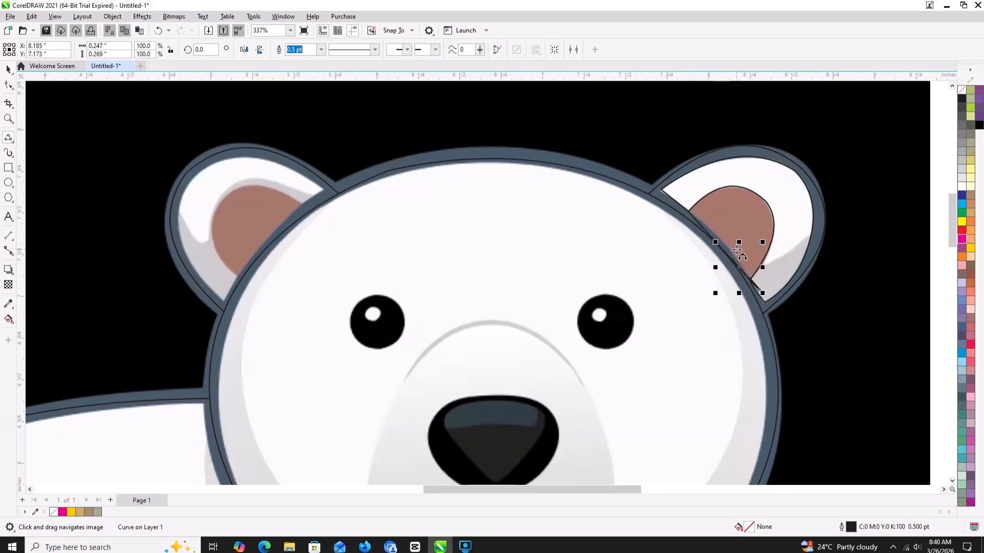
key(ctrl+z)
- Trace the right brown patch's edge along the head with a 3-point curve about 0.39 by 0.41 in
click(686, 210)
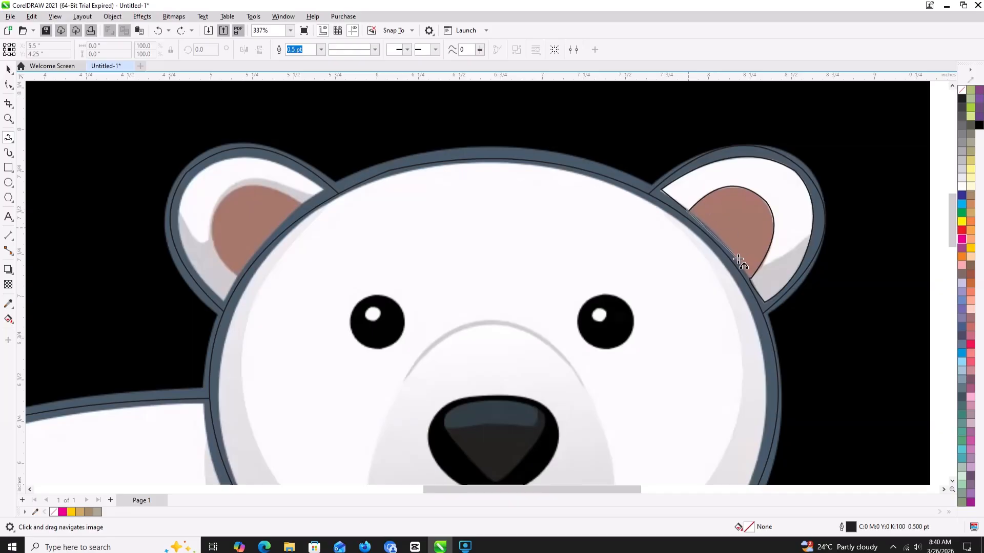
click(750, 277)
click(731, 249)
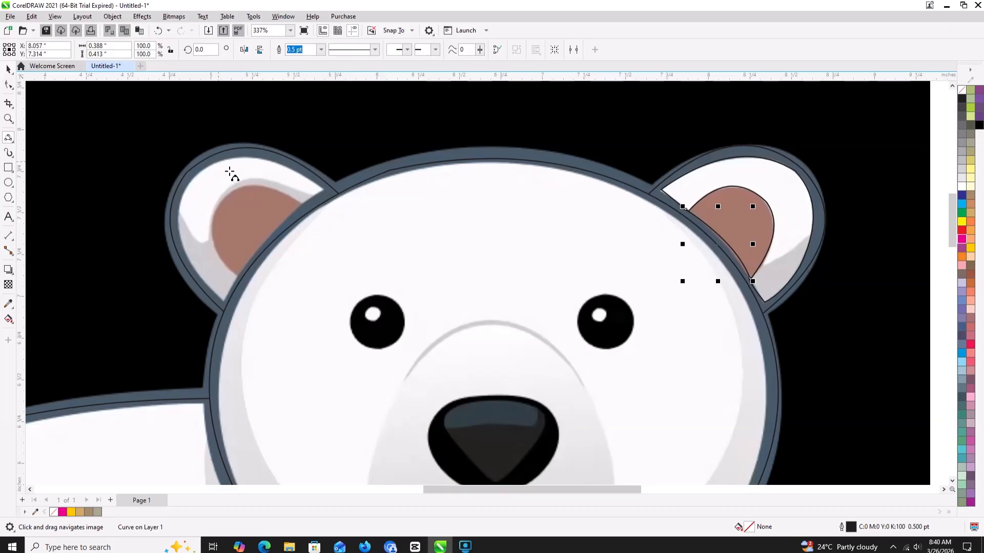
drag(291, 207, 225, 303)
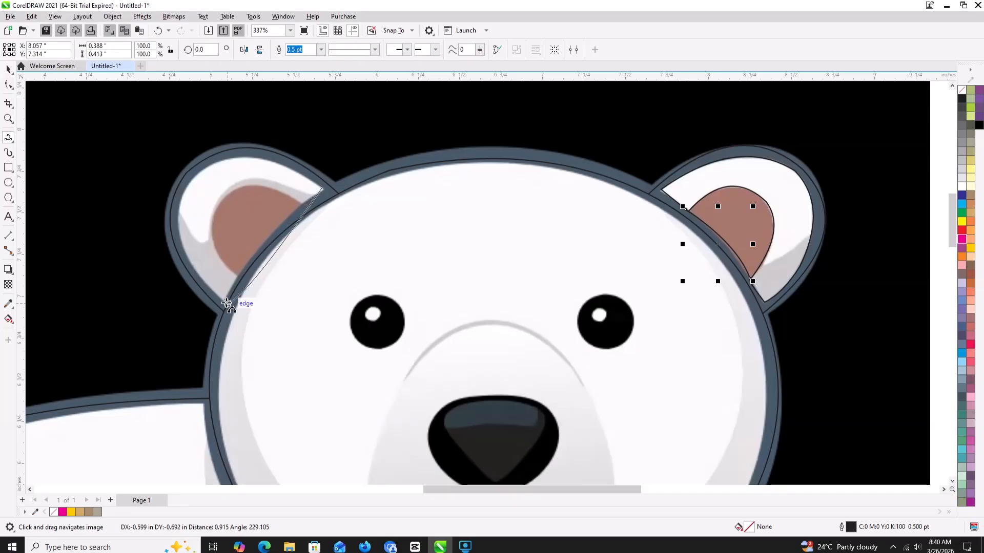
click(224, 297)
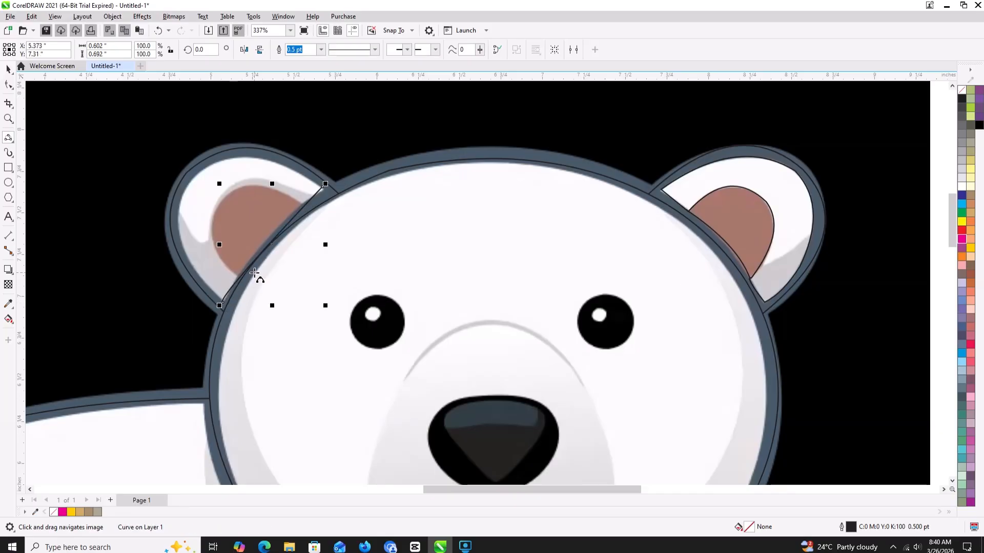
key(ctrl+z)
- Trace the left ear's white inner outline over the top and down its outer side with connected 3-point curves, about 0.87 by 0.86 in
drag(324, 192, 226, 308)
click(241, 161)
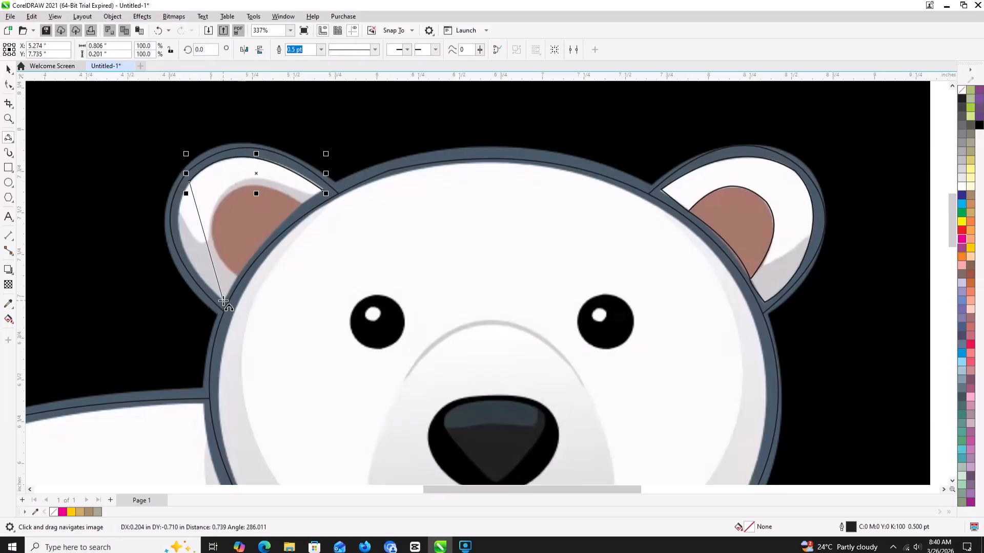
click(179, 235)
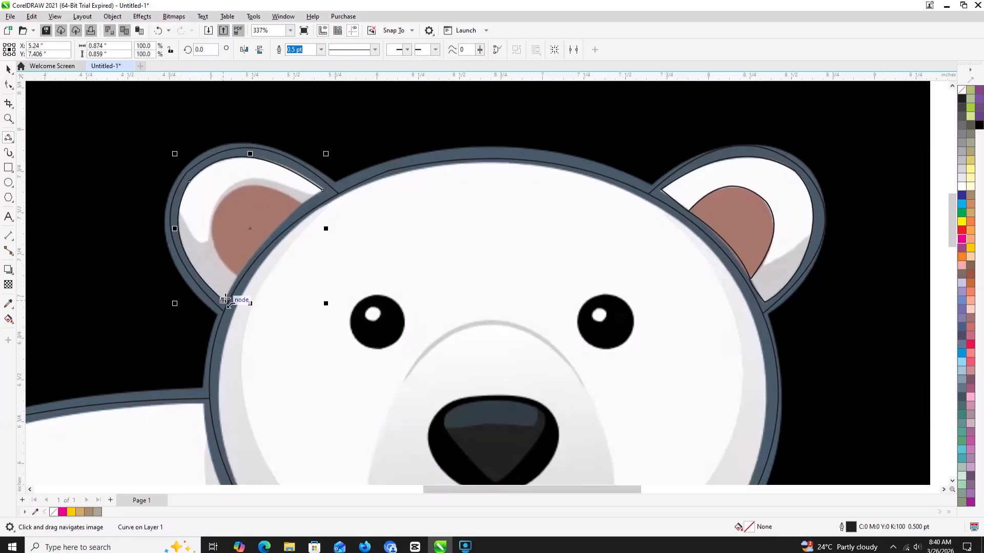
- Continue the left inner ear outline along the head and around the brown patch's outer edge and top with connected 3-point curves
drag(222, 301, 218, 202)
click(235, 278)
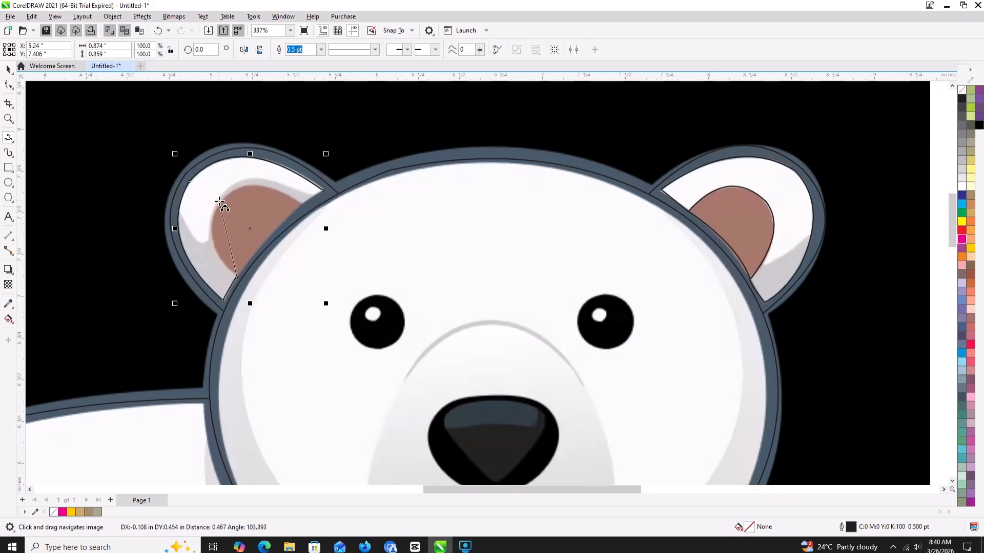
click(211, 225)
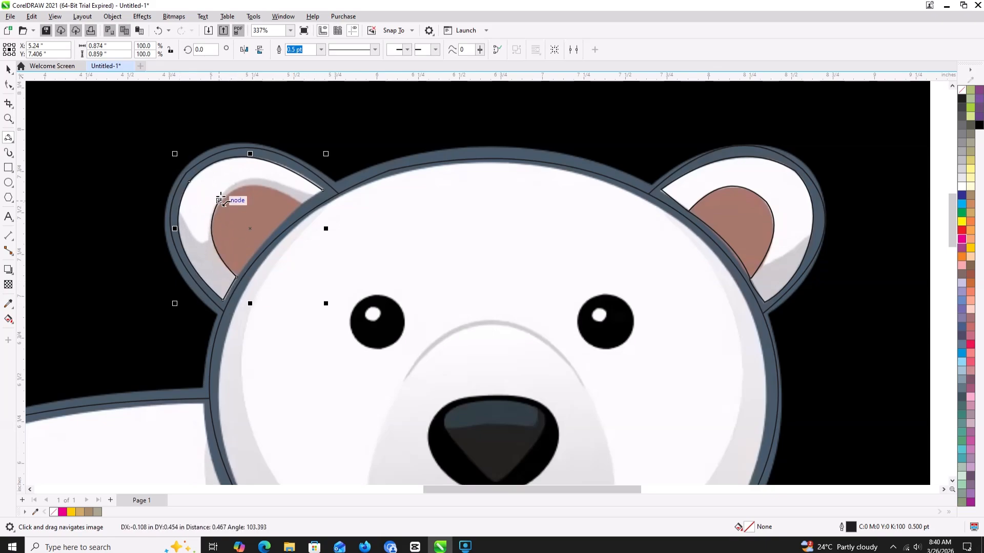
drag(219, 200, 302, 202)
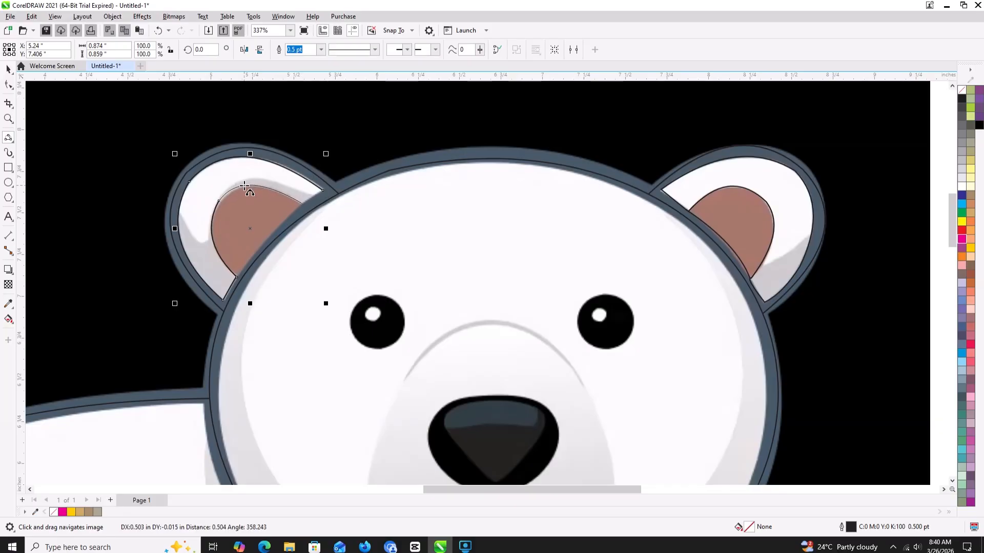
click(245, 185)
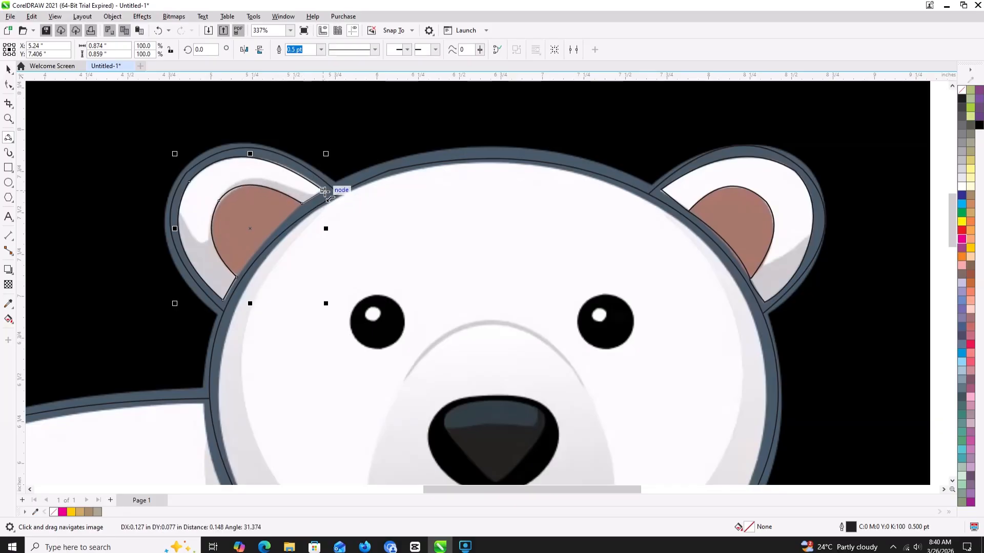
- Trace the muzzle's left edge, about 0.58 by 1.14 in, and its top and right edge with two connected 3-point curves
scroll(372, 221, down, 3)
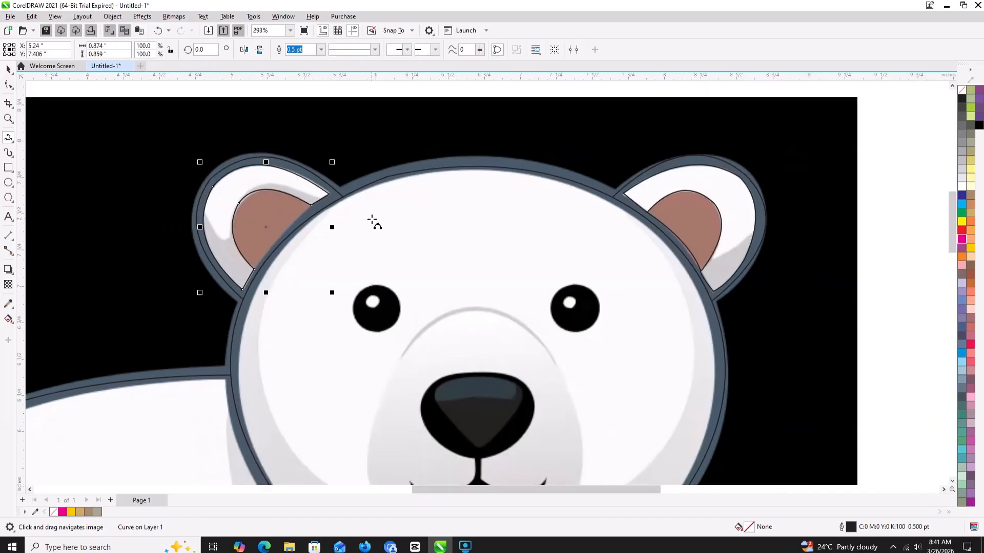
scroll(385, 236, down, 3)
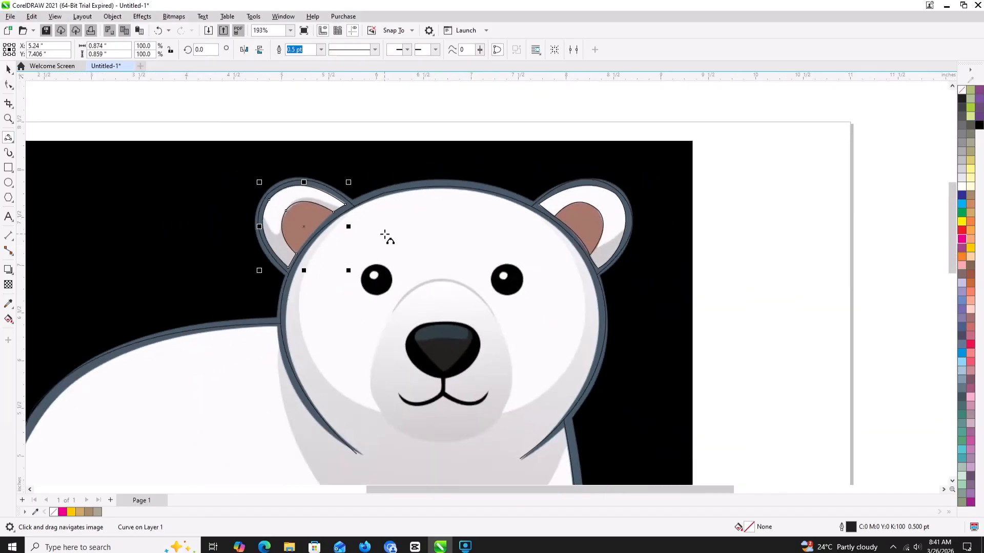
scroll(384, 255, up, 1)
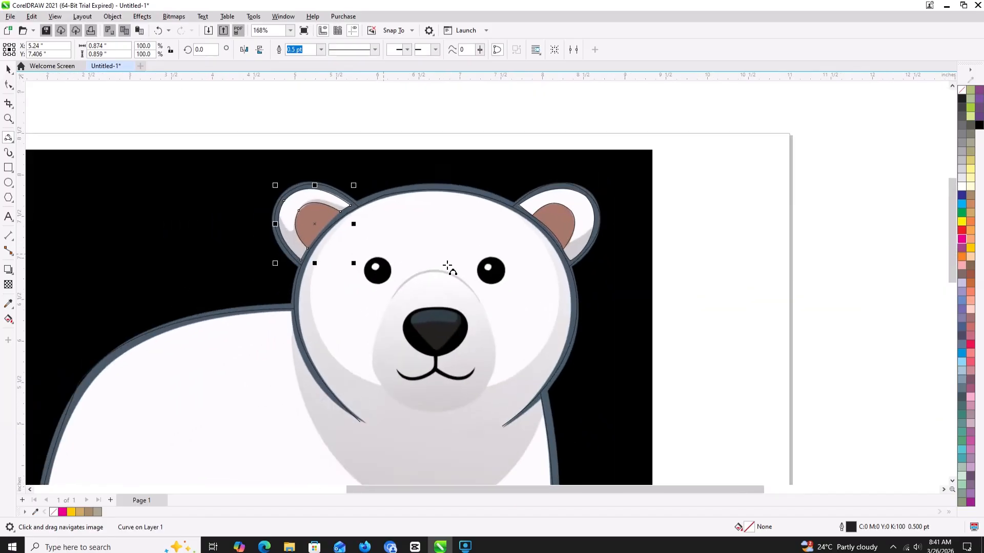
click(419, 273)
drag(372, 365, 386, 306)
click(387, 307)
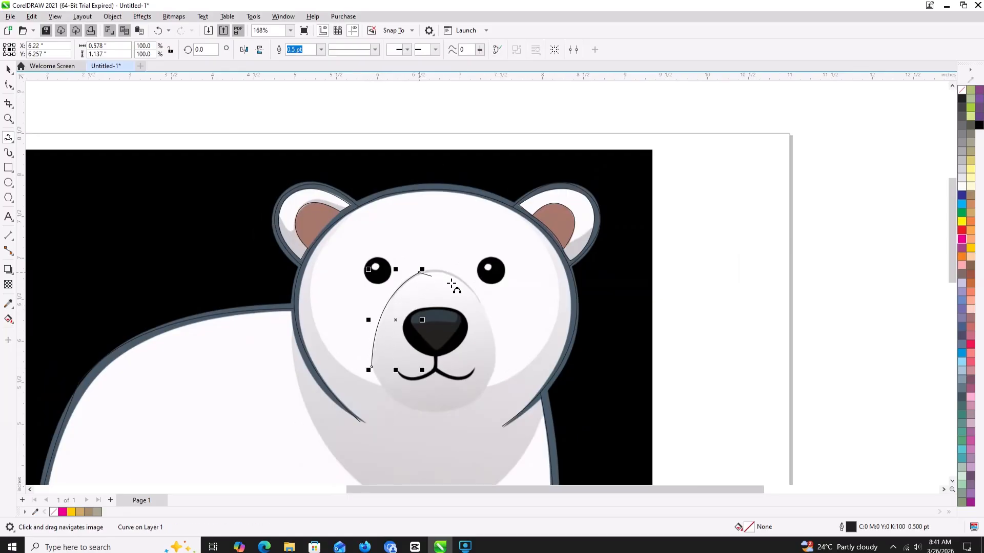
drag(451, 283, 497, 352)
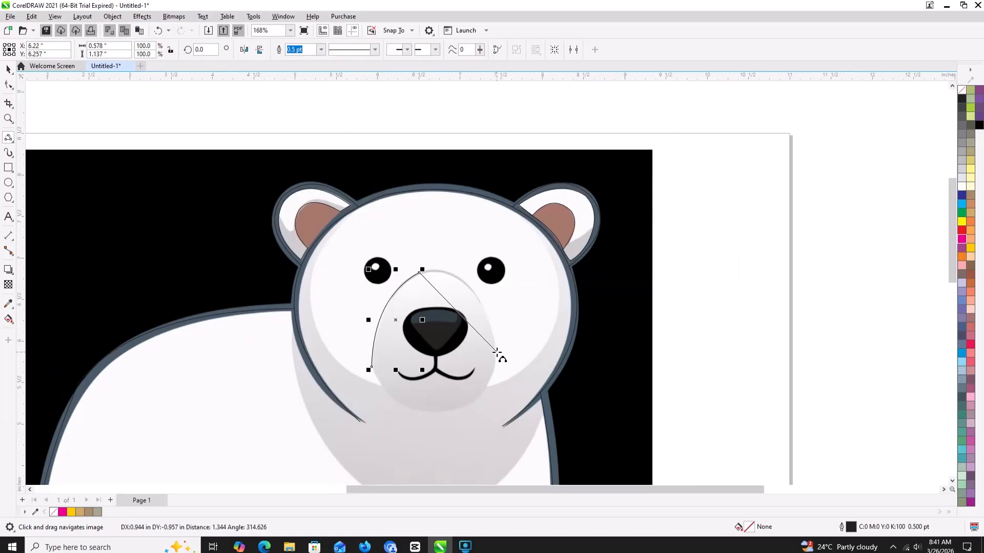
click(468, 283)
- Close the muzzle outline around its lower right and lower left with two 3-point curves, about 1.52 by 1.7 in overall
drag(497, 376, 439, 413)
click(477, 399)
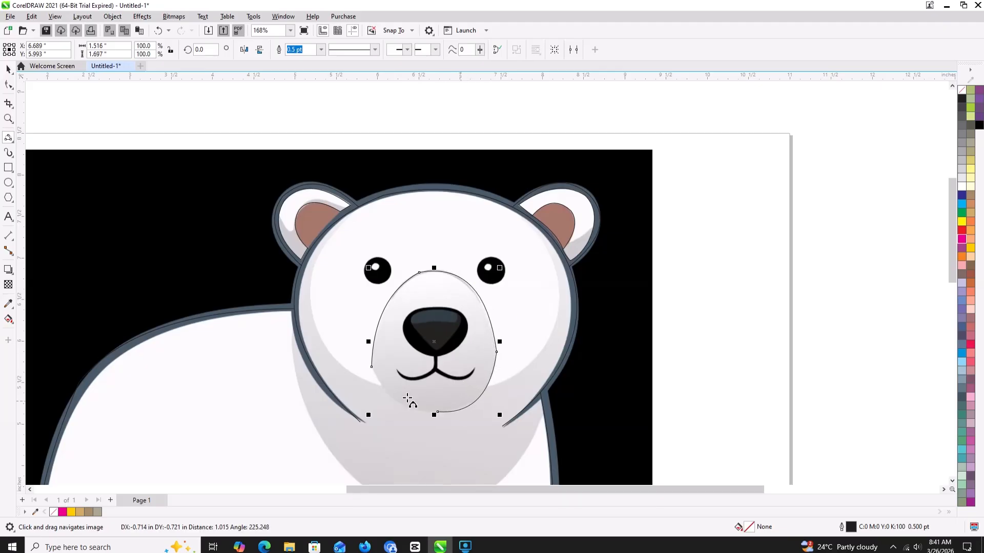
drag(372, 366, 437, 412)
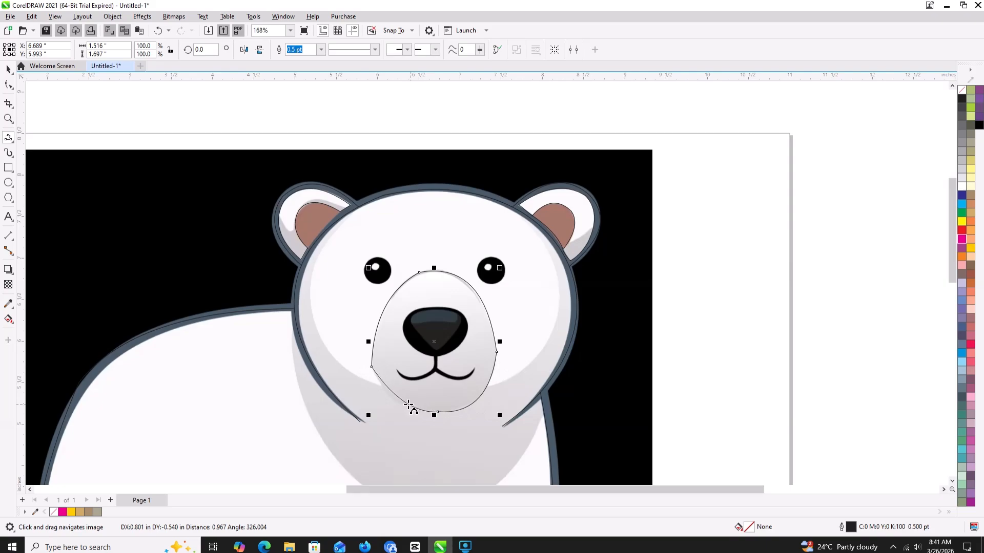
click(401, 407)
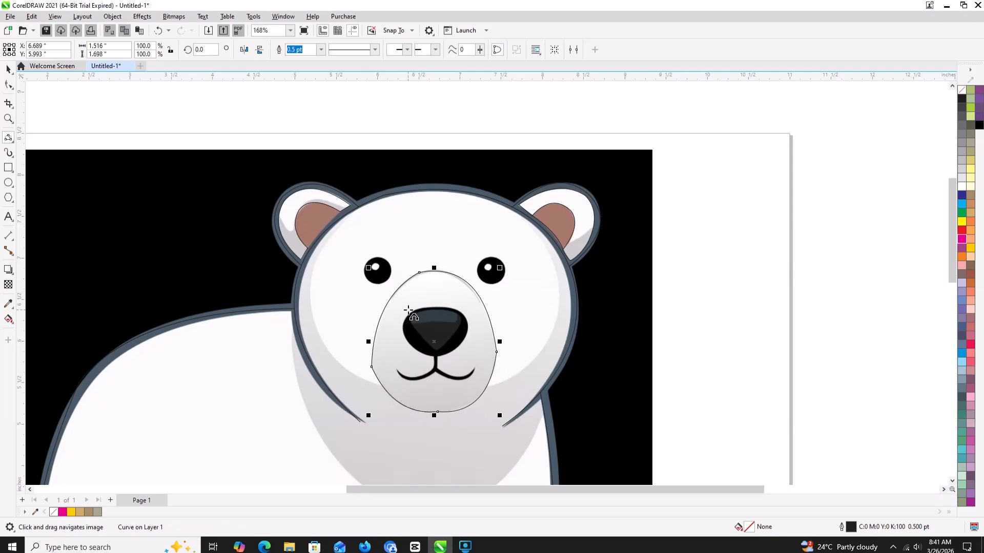
- Trace the black nose's outline with connected 3-point curves, about 0.8 by 0.6 in overall
mouse_move(418, 309)
mouse_down()
mouse_move(456, 310)
mouse_move(405, 351)
mouse_move(412, 365)
mouse_move(398, 338)
mouse_move(449, 383)
mouse_move(433, 379)
mouse_up()
scroll(417, 310, up, 1)
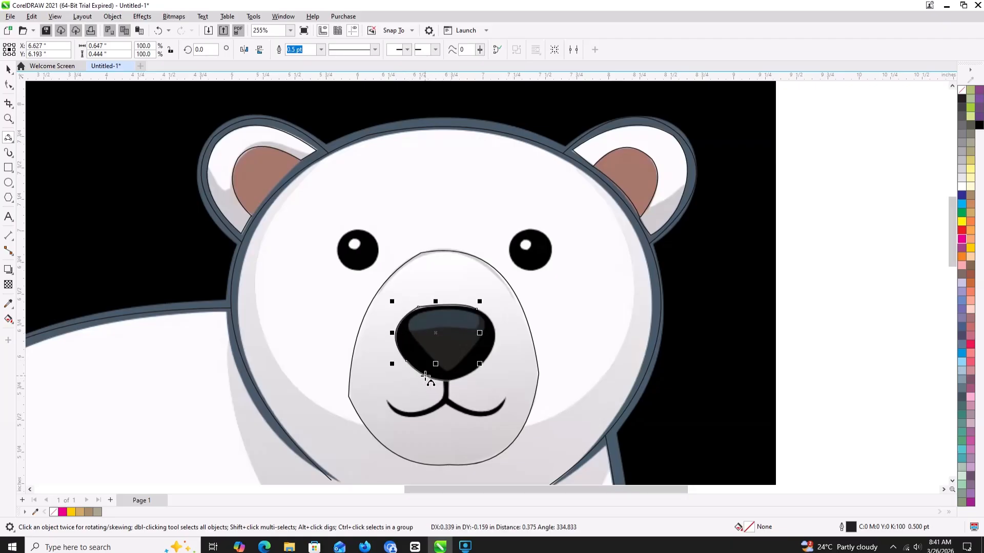
click(448, 382)
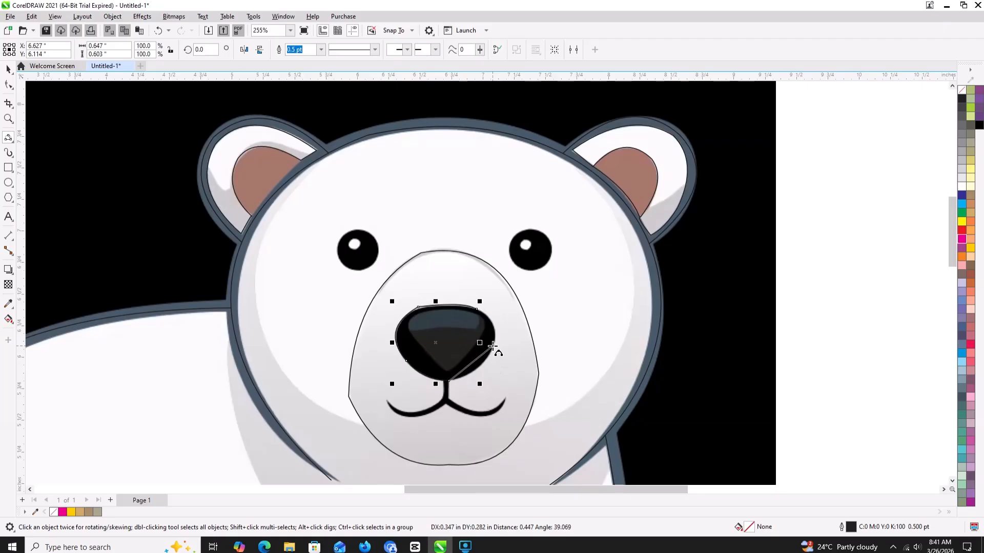
drag(493, 347, 492, 346)
click(484, 362)
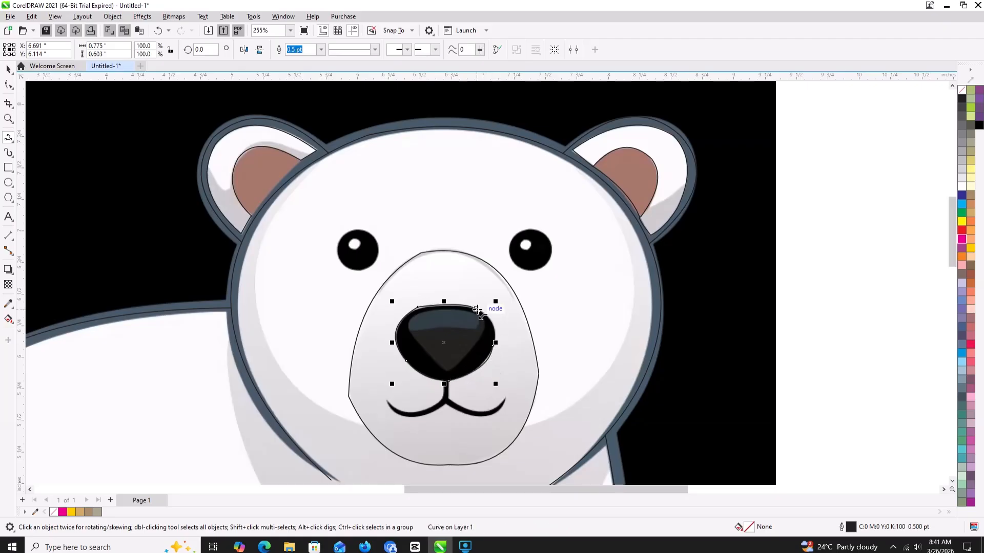
click(477, 310)
drag(494, 336, 493, 339)
click(493, 326)
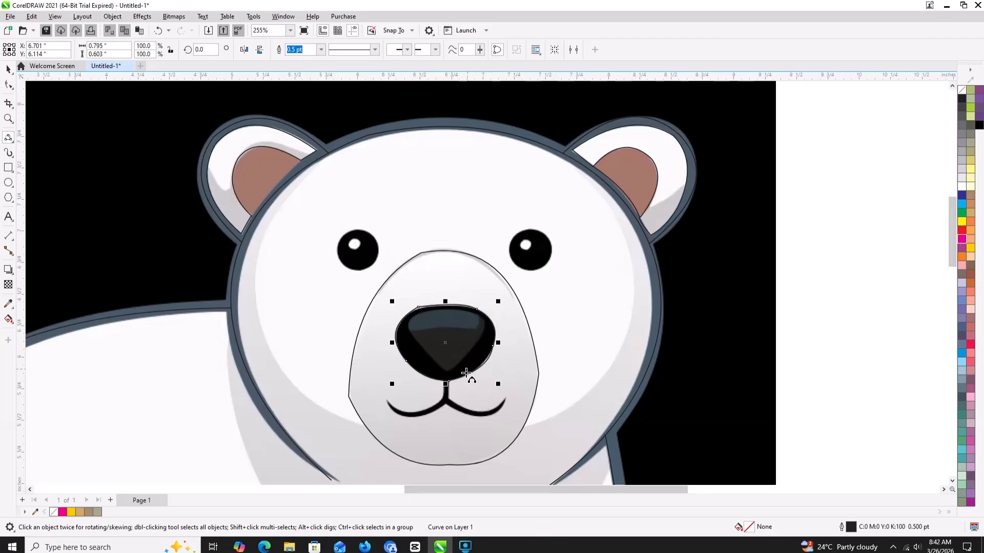
click(447, 381)
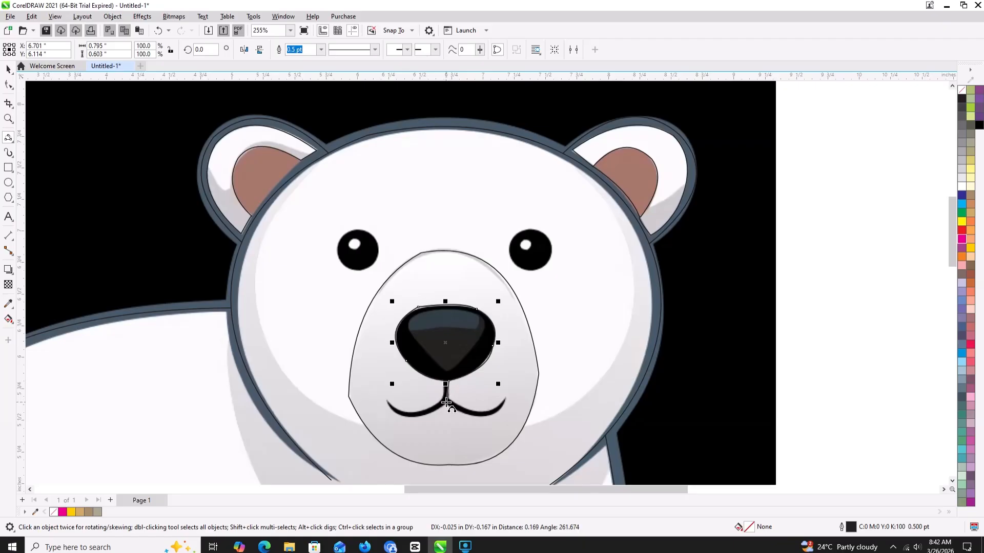
click(447, 403)
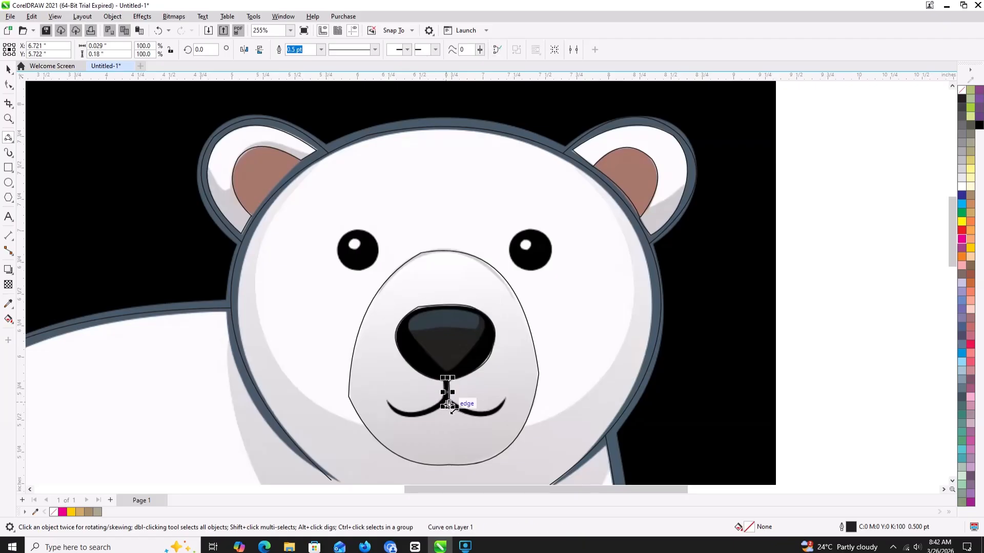
key(ctrl+z)
- Trace the mouth with a vertical line about 0.16 in long below the nose and a 3-point curve along each side of the smile
click(446, 382)
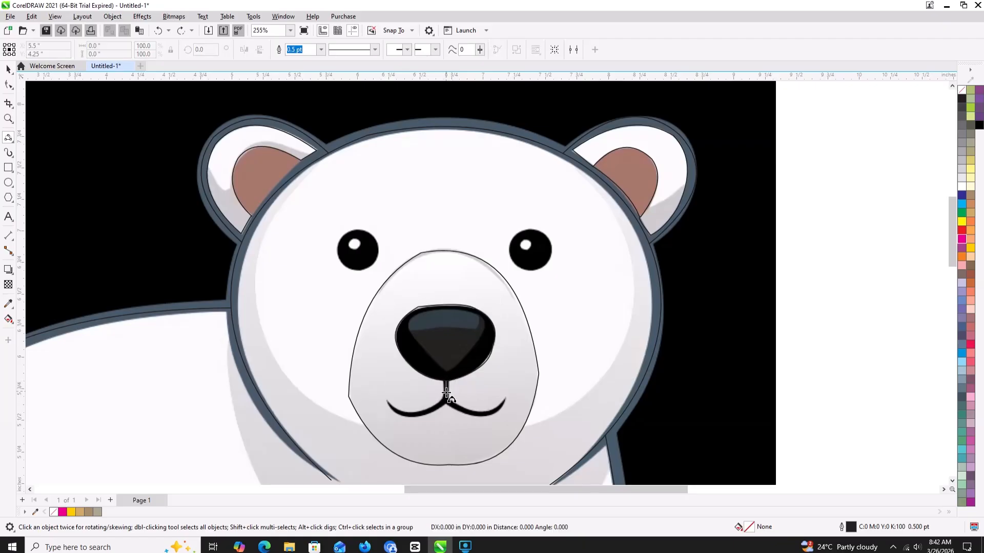
click(446, 403)
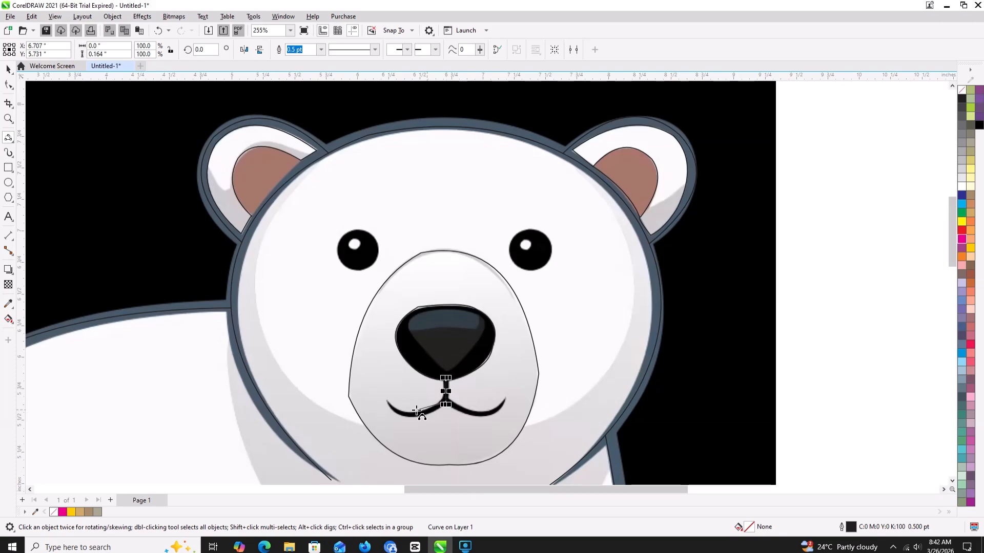
click(400, 408)
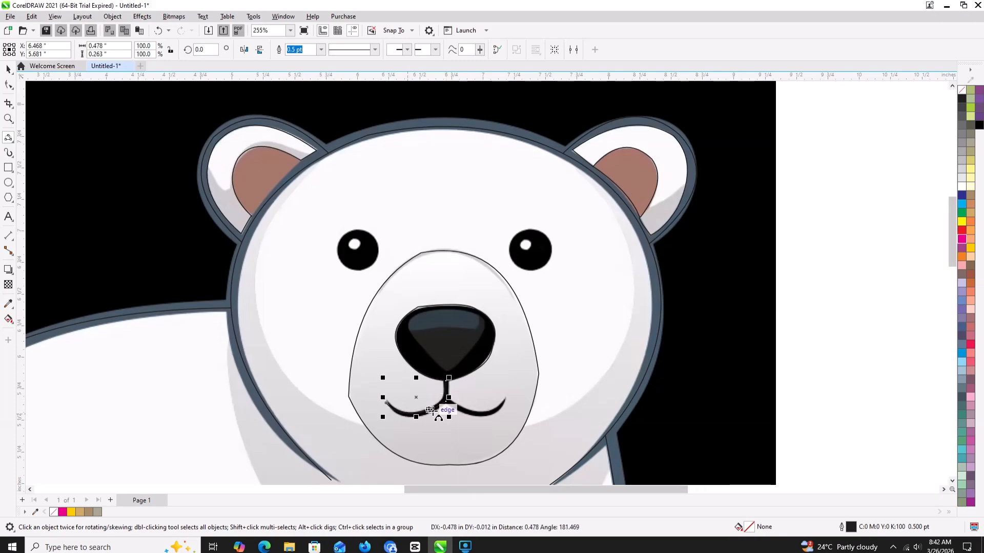
click(447, 401)
drag(503, 408, 507, 397)
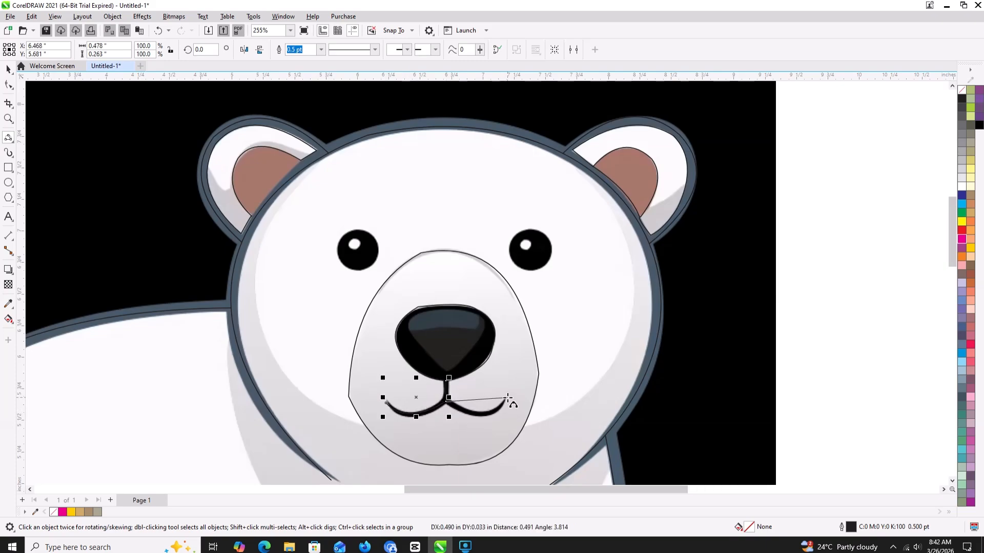
click(483, 416)
- Trace the lighter triangular patch inside the nose with three connected 3-point curves, about 0.61 by 0.47 in overall
scroll(423, 332, up, 3)
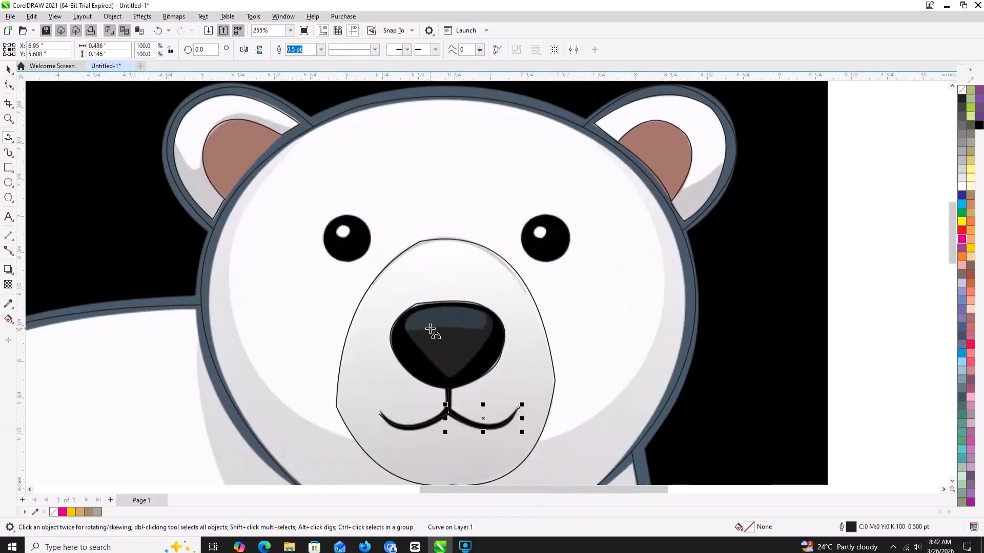
click(394, 321)
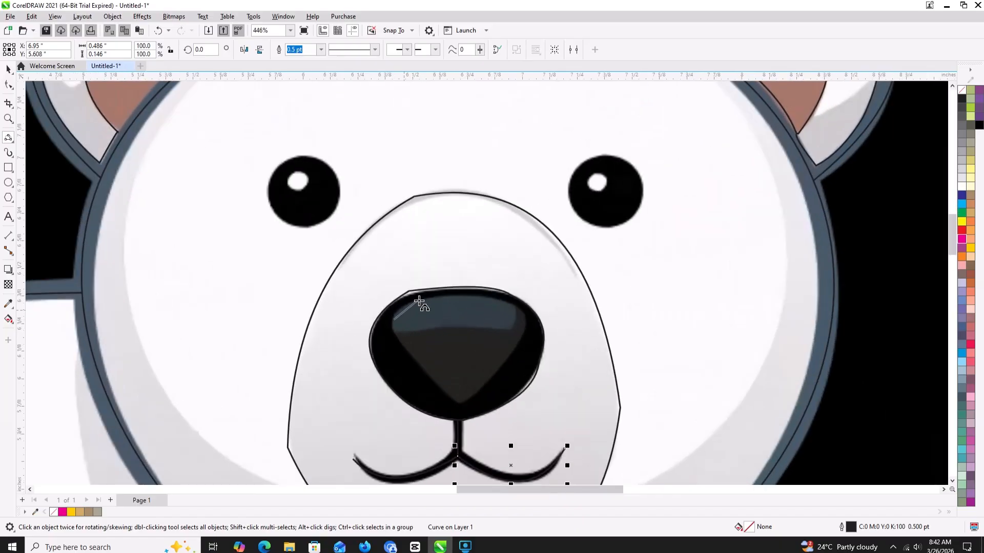
click(527, 321)
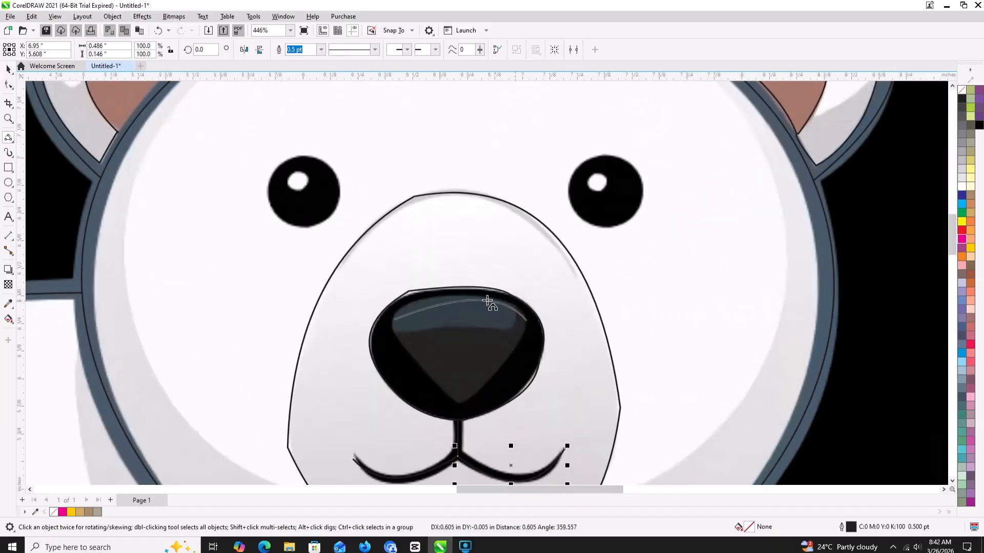
click(456, 297)
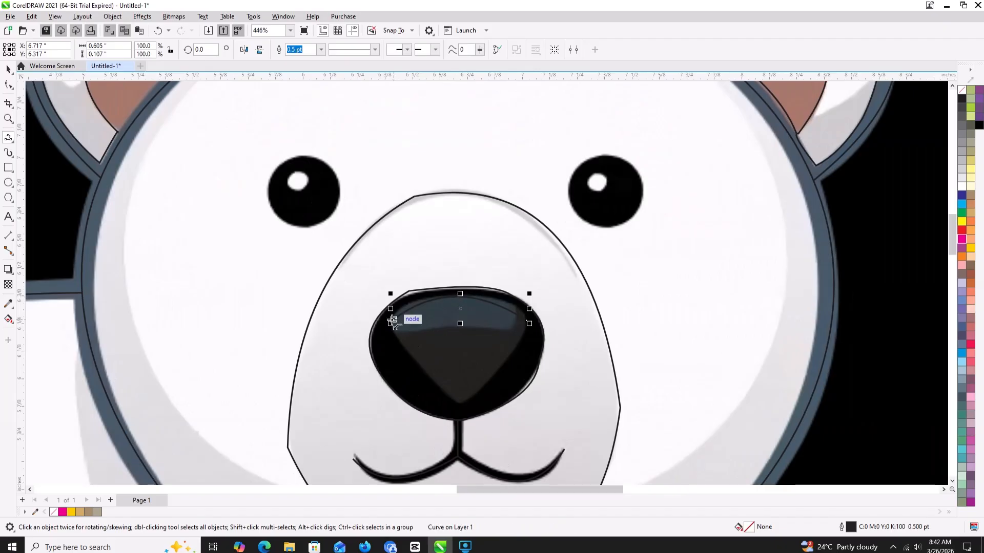
click(391, 323)
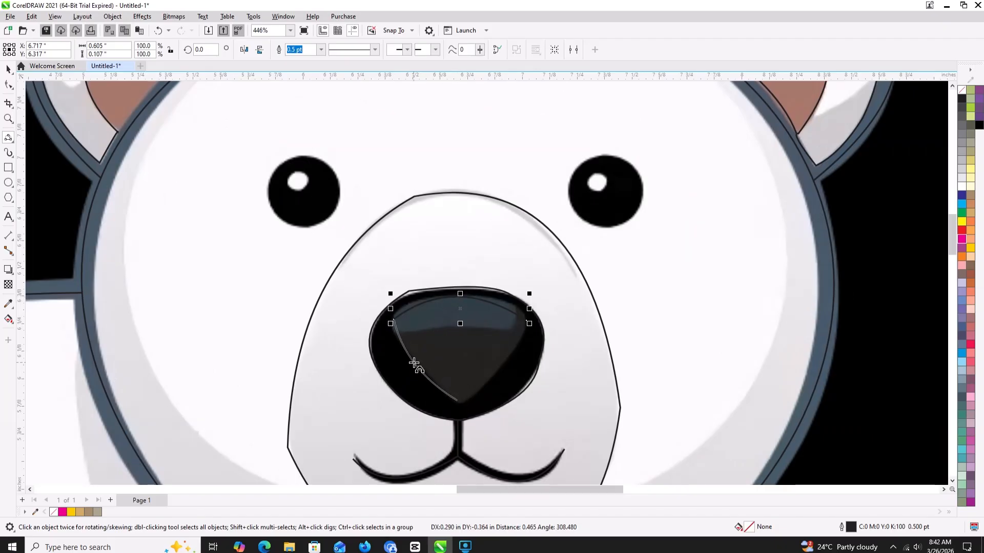
click(458, 401)
drag(458, 401, 527, 321)
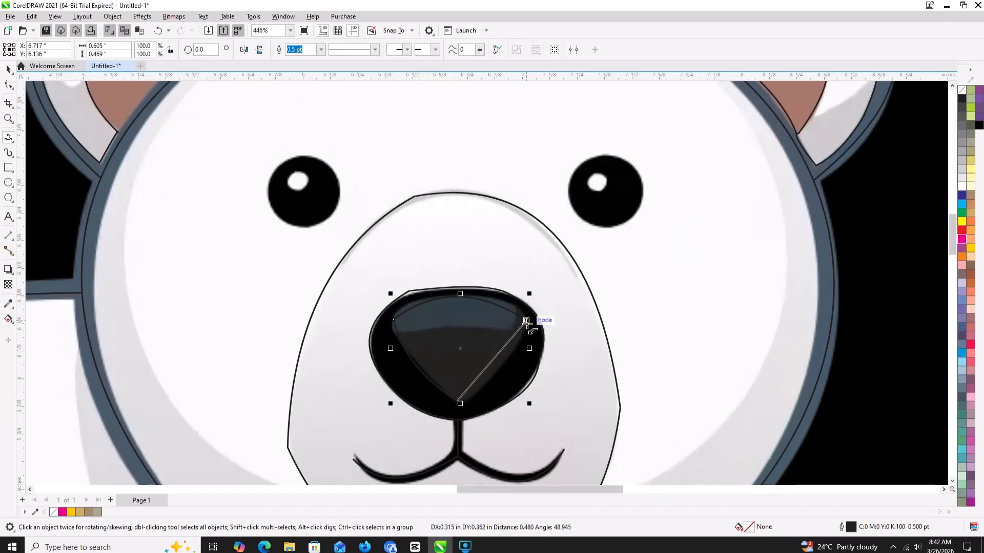
drag(505, 361, 505, 370)
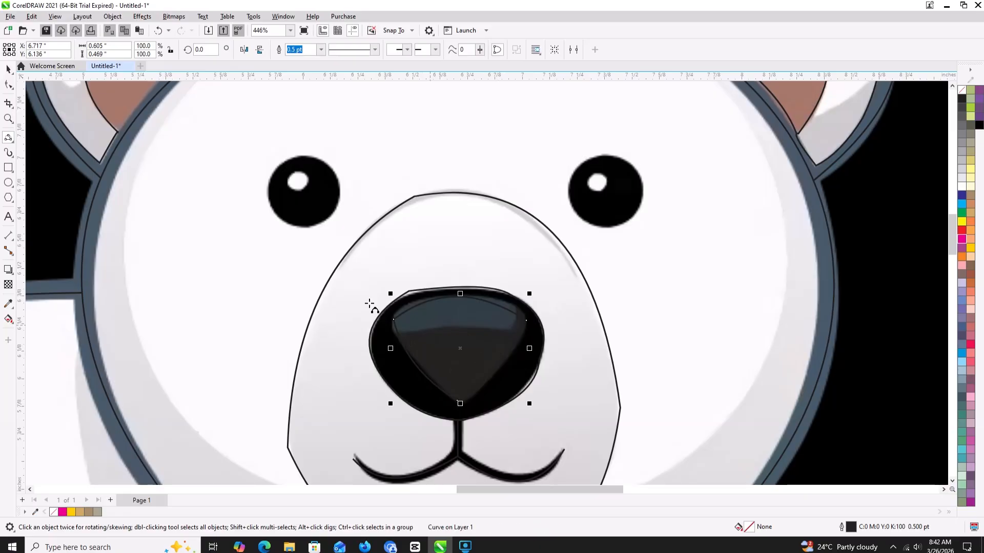
- Reshape the top edge of the inner nose patch with its curve handles so it bulges up along the blue highlight
click(8, 84)
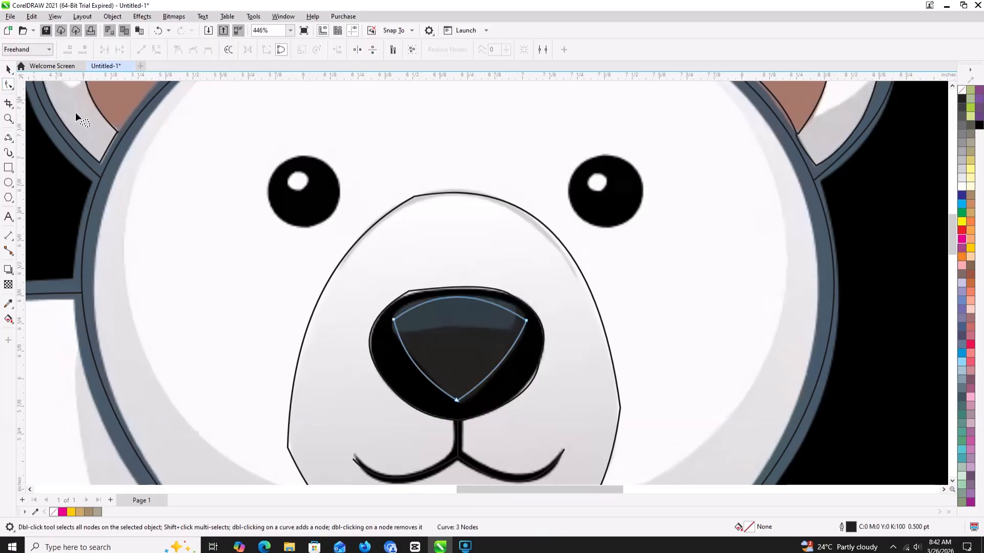
click(393, 321)
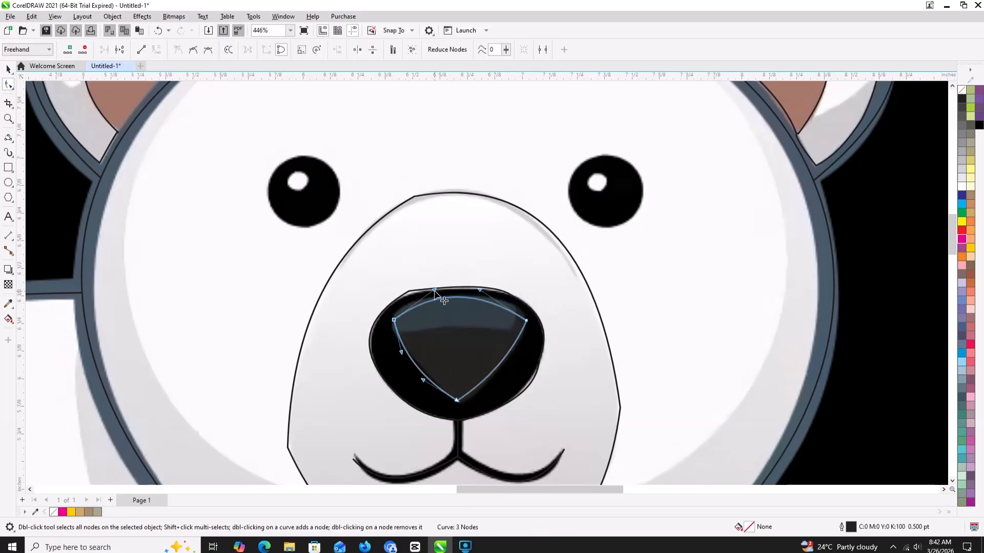
drag(435, 291, 495, 282)
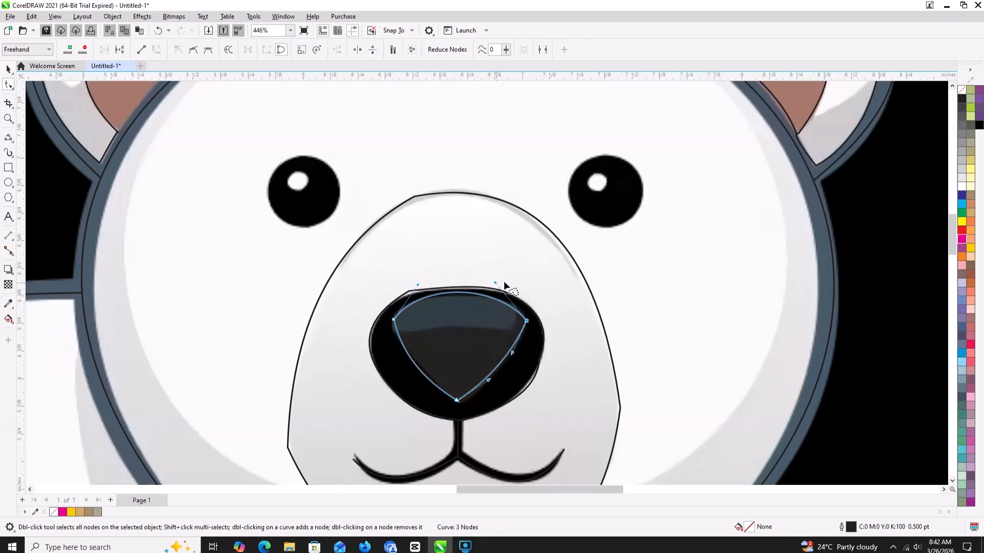
- Draw an ellipse around the left eye and enlarge it to about 0.34 by 0.31 in
scroll(362, 283, down, 1)
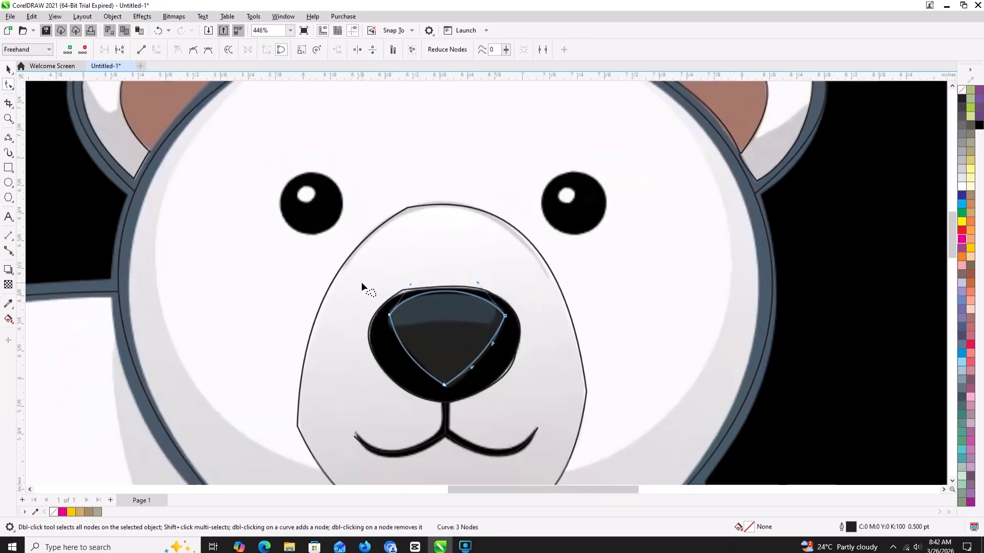
click(8, 183)
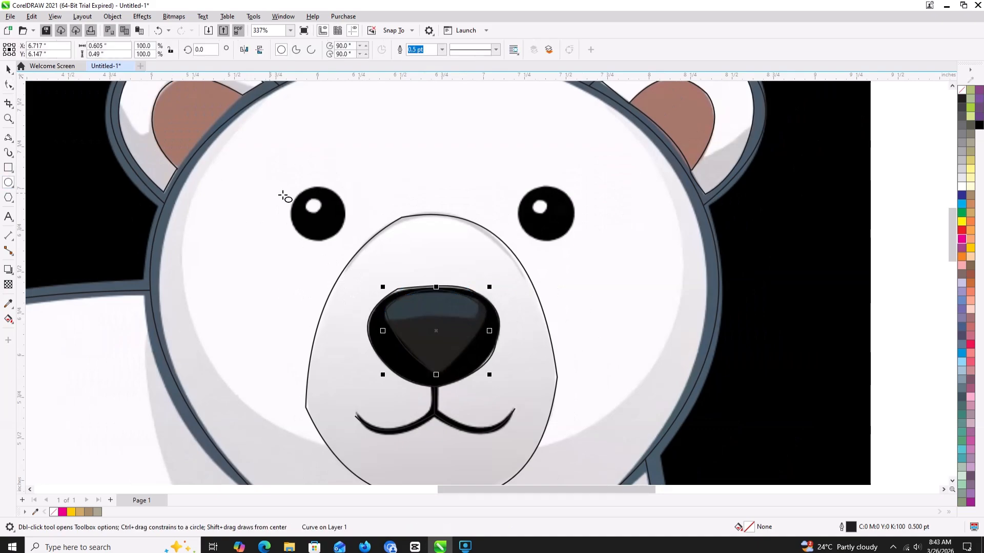
drag(291, 194, 319, 211)
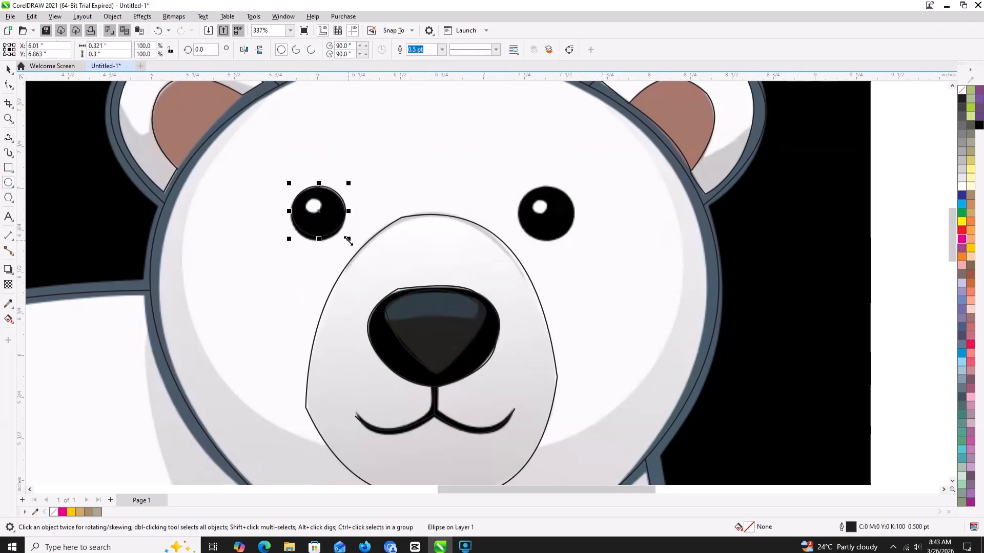
drag(347, 240, 353, 251)
- Copy the left eye's ellipse onto the right eye and align the original with the left eye
drag(321, 212, 459, 214)
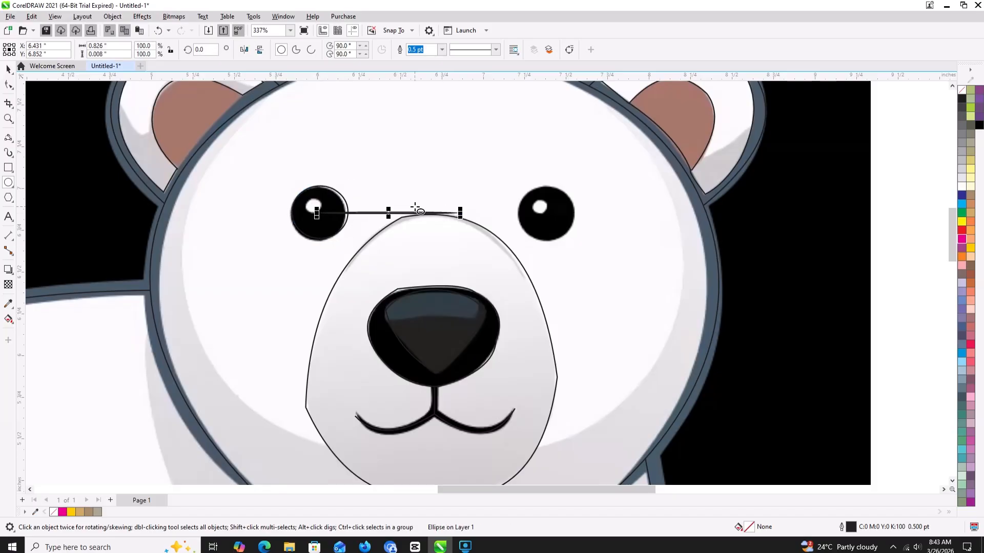
key(ctrl+z)
click(11, 73)
drag(323, 215, 546, 214)
right_click(546, 214)
click(313, 214)
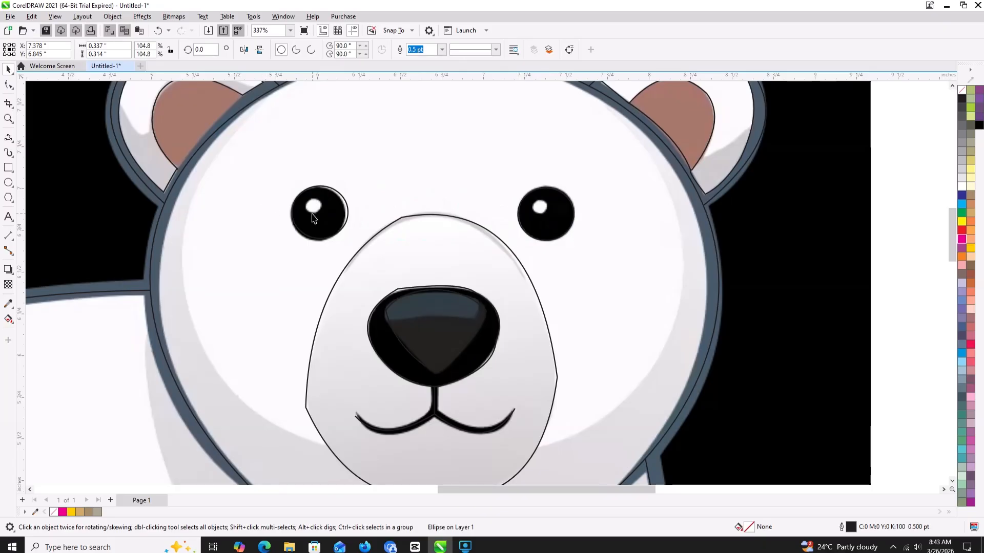
mouse_move(315, 214)
mouse_down()
mouse_move(307, 204)
mouse_move(322, 216)
mouse_move(314, 210)
mouse_up()
- Draw an ellipse about 0.1 by 0.09 in over the left eye's white highlight and copy it onto the right eye's highlight
click(8, 181)
key(space)
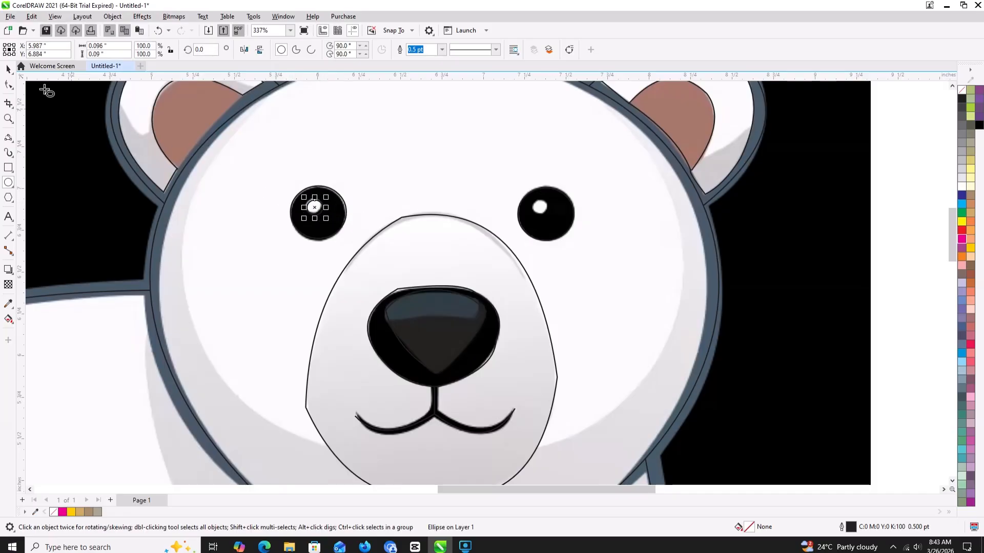
click(8, 69)
key(Left)
drag(313, 207, 539, 207)
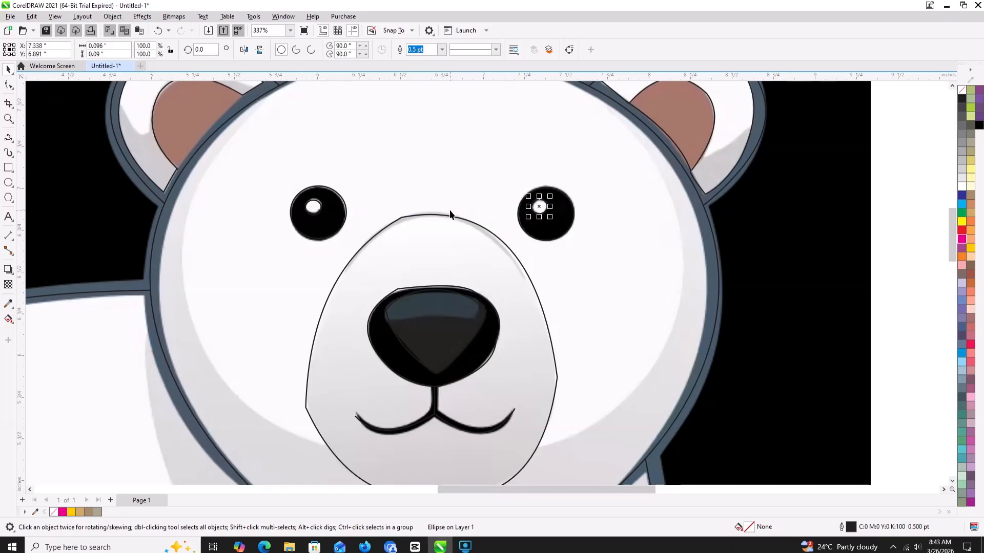
- Trace the belly shadow's left tip and long upper edge with connected 3-point curves, about 1.61 by 1.55 in
scroll(447, 213, down, 5)
scroll(447, 208, down, 3)
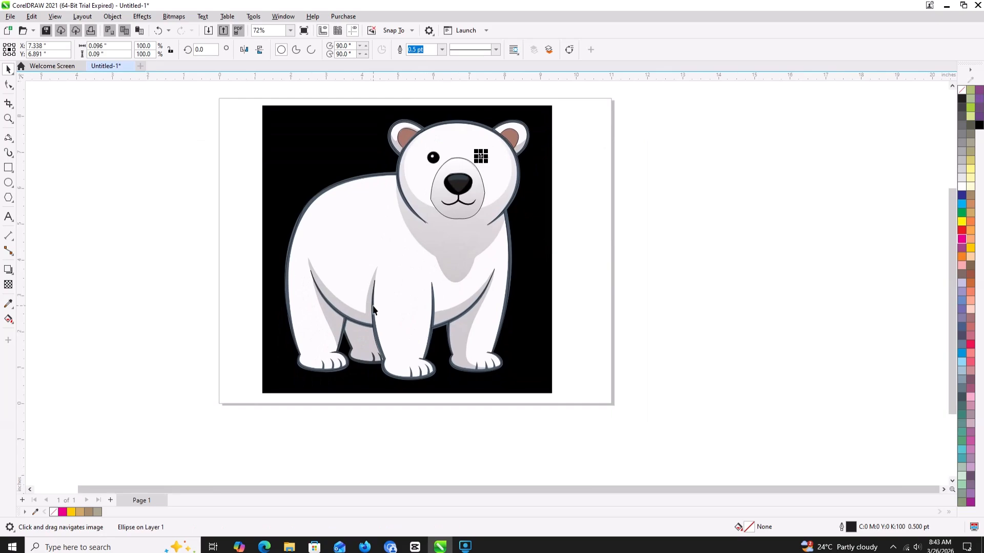
scroll(376, 300, up, 4)
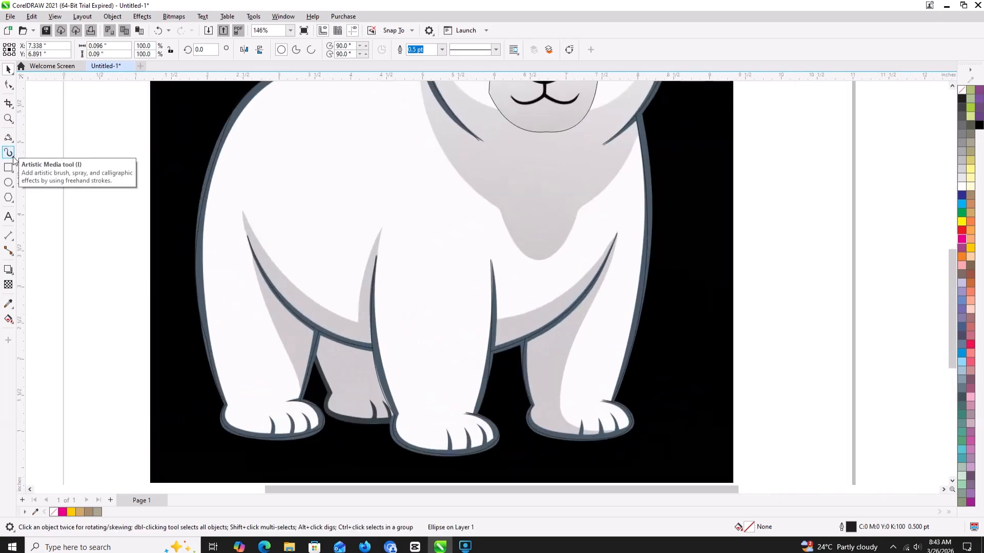
click(9, 138)
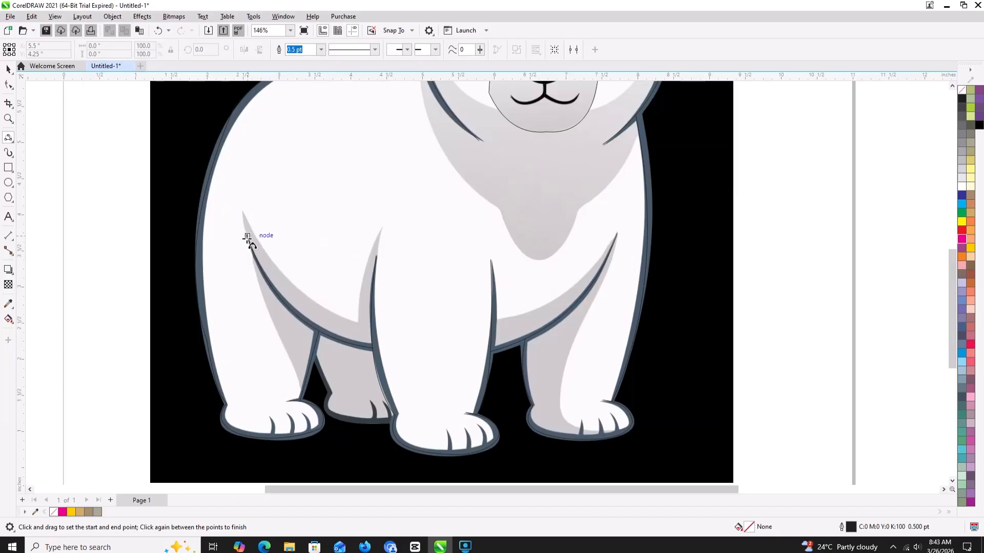
drag(247, 236, 240, 211)
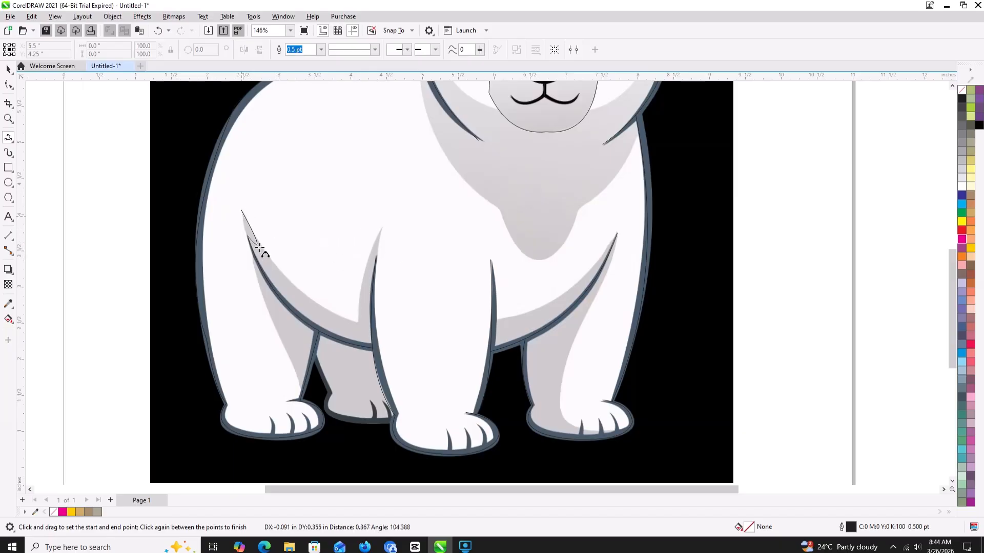
click(242, 216)
drag(242, 211, 381, 227)
click(312, 302)
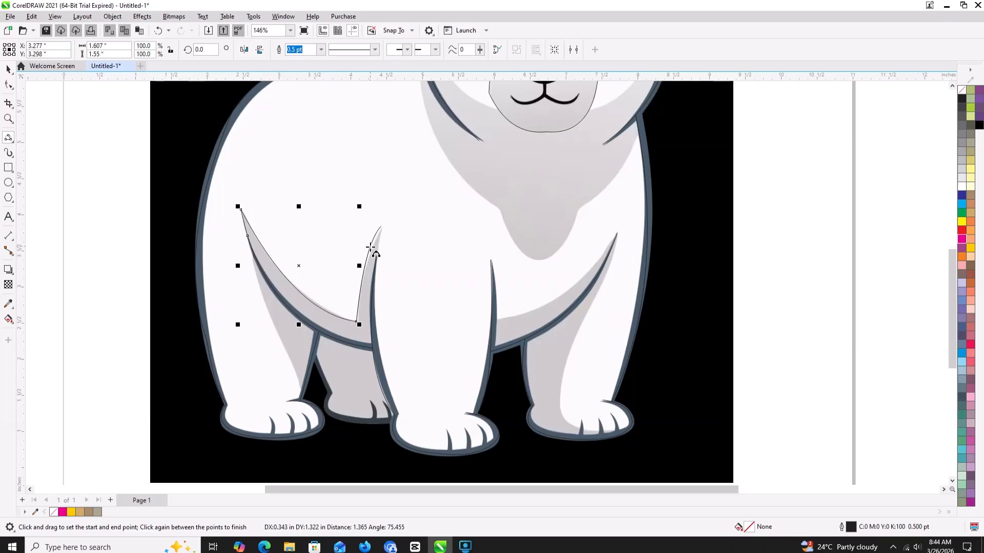
- Continue the belly shadow outline up to its peak beside the front leg and back down to the leg line with 3-point curves
click(370, 251)
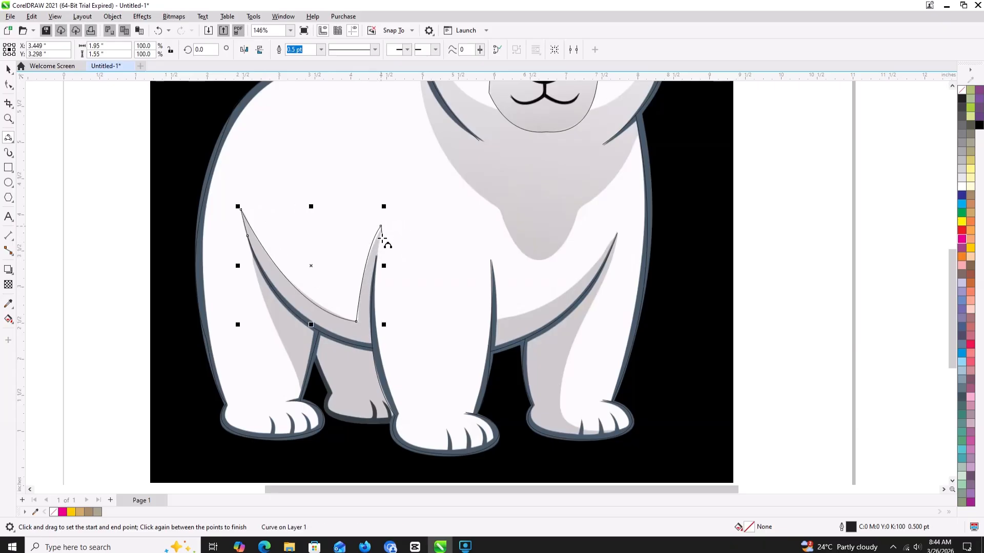
drag(382, 226, 376, 255)
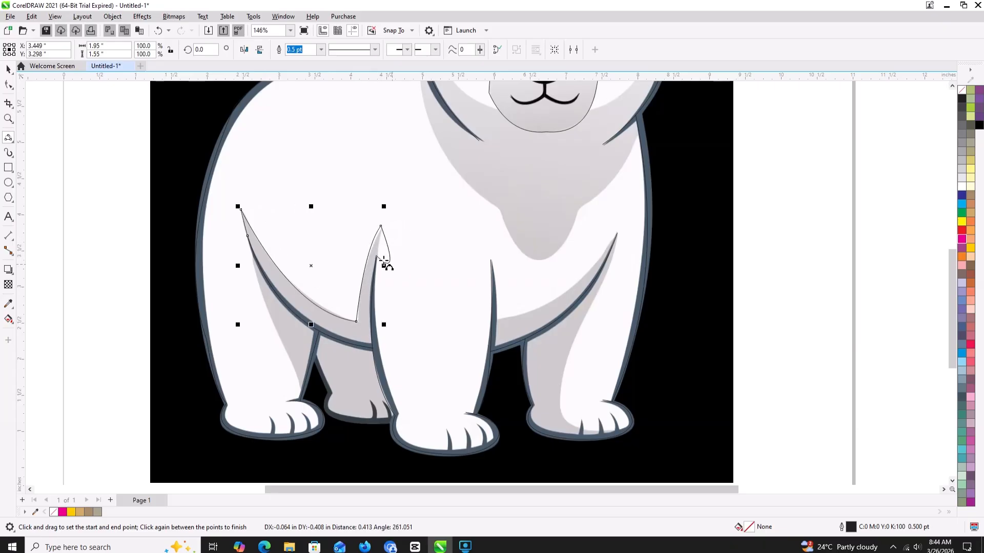
click(387, 259)
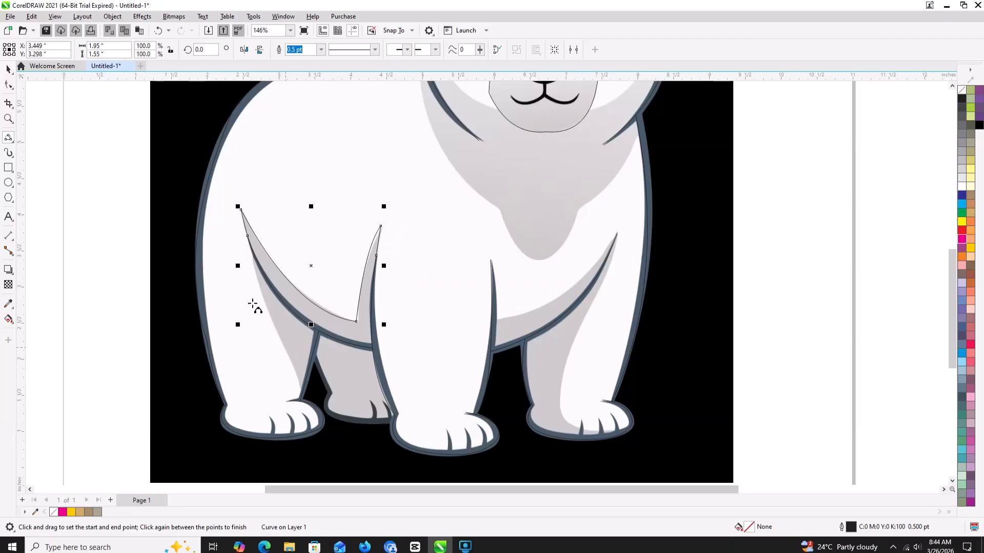
scroll(254, 265, up, 2)
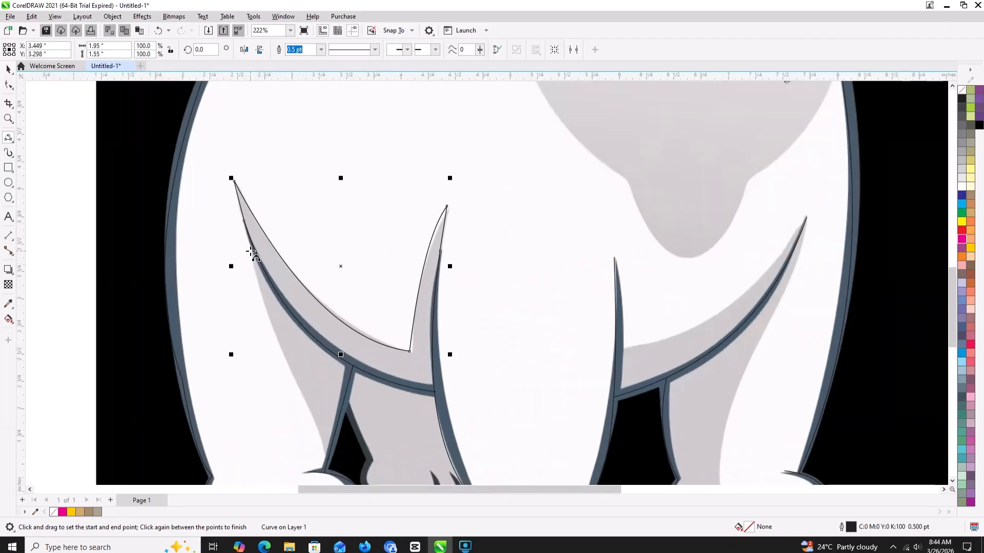
drag(250, 252, 323, 459)
click(325, 457)
click(329, 456)
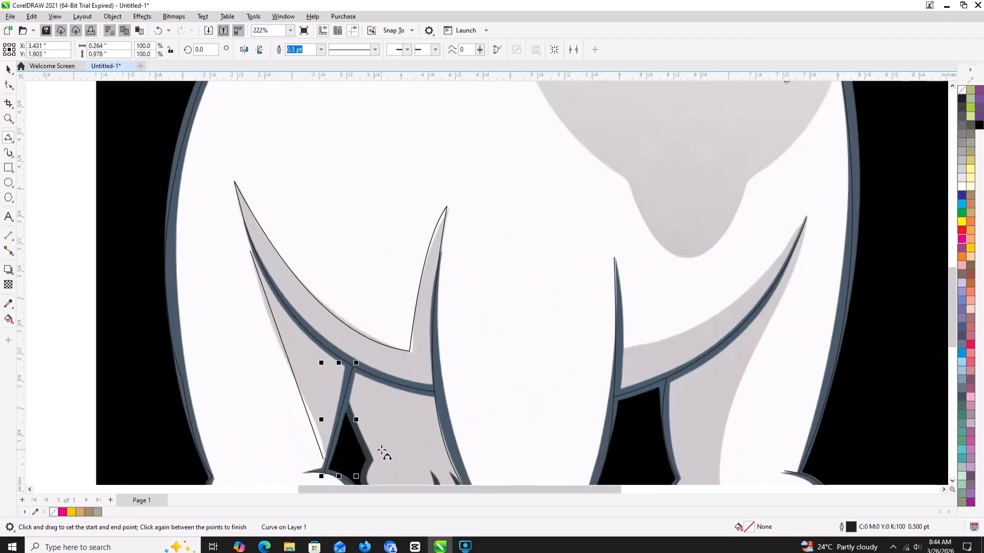
key(ctrl+z)
mouse_move(252, 253)
mouse_down()
mouse_move(312, 336)
mouse_move(329, 457)
mouse_up()
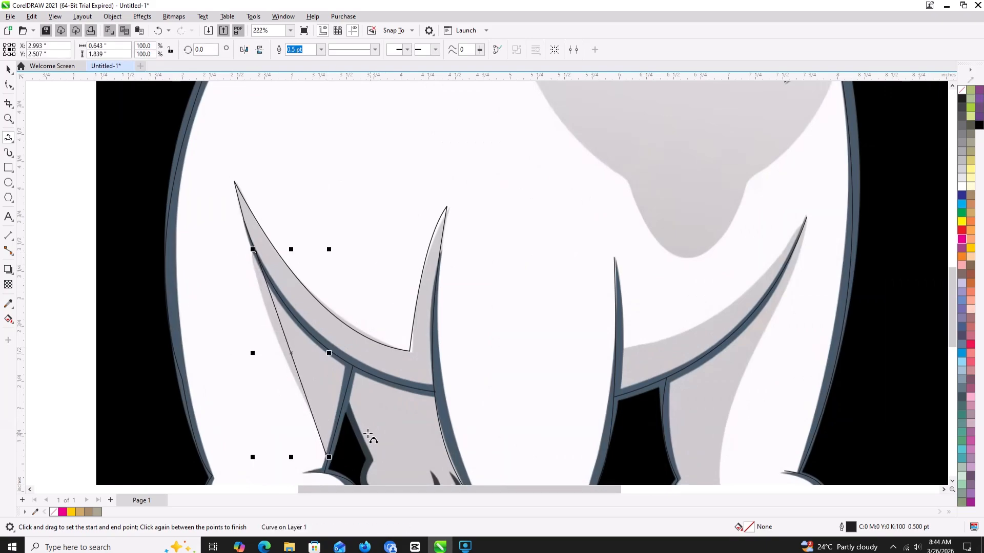
key(ctrl+z)
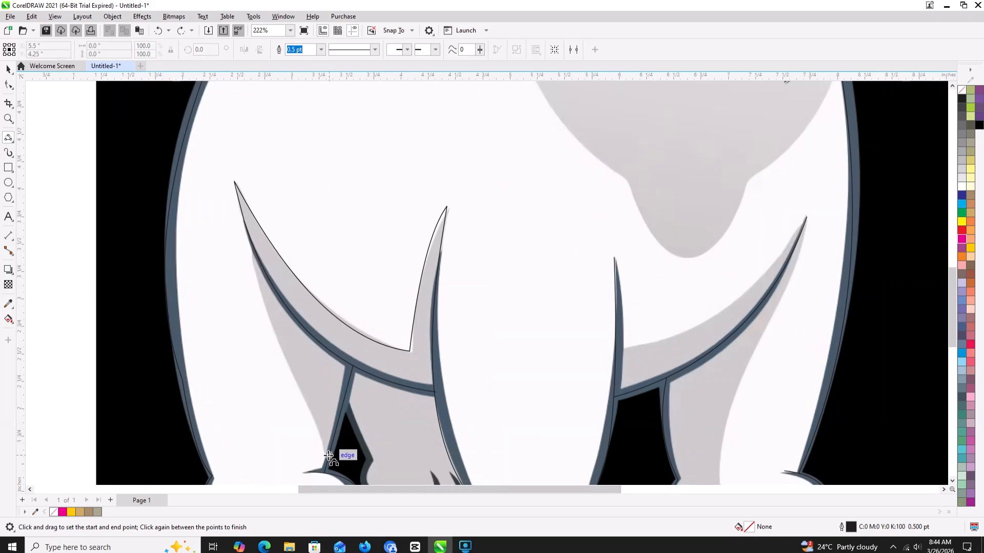
- Trace the left hind leg's shadow edge, about 0.7 by 1.93 in, and the far leg behind it, about 1.12 by 0.97 in, with 3-point curves
drag(328, 456, 257, 269)
scroll(308, 276, down, 2)
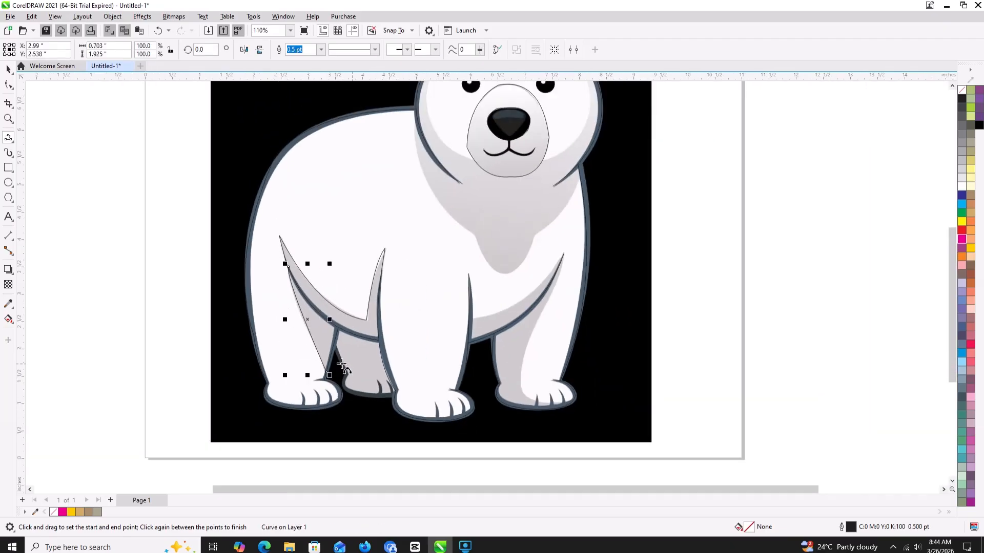
mouse_move(330, 341)
mouse_down()
mouse_move(345, 376)
mouse_move(397, 398)
mouse_up()
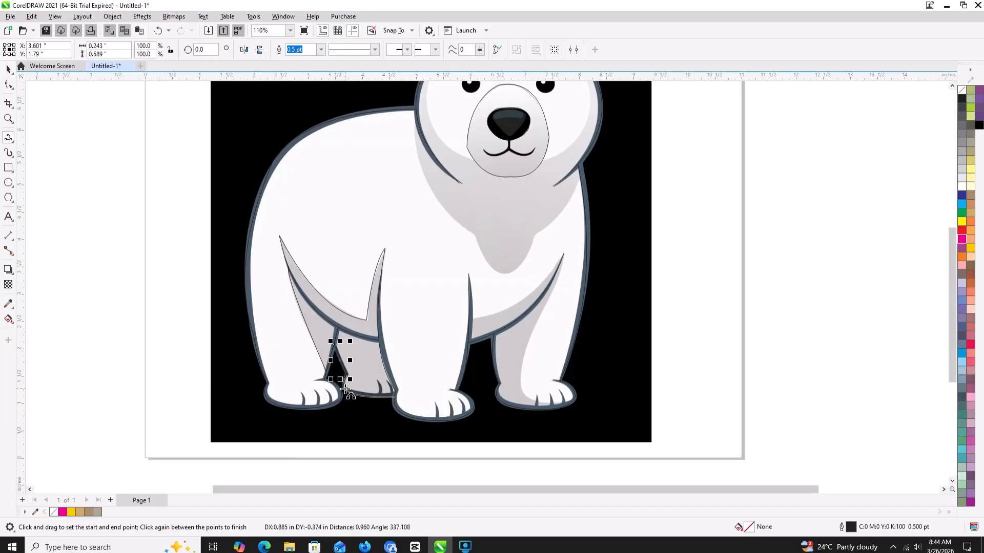
scroll(386, 387, up, 4)
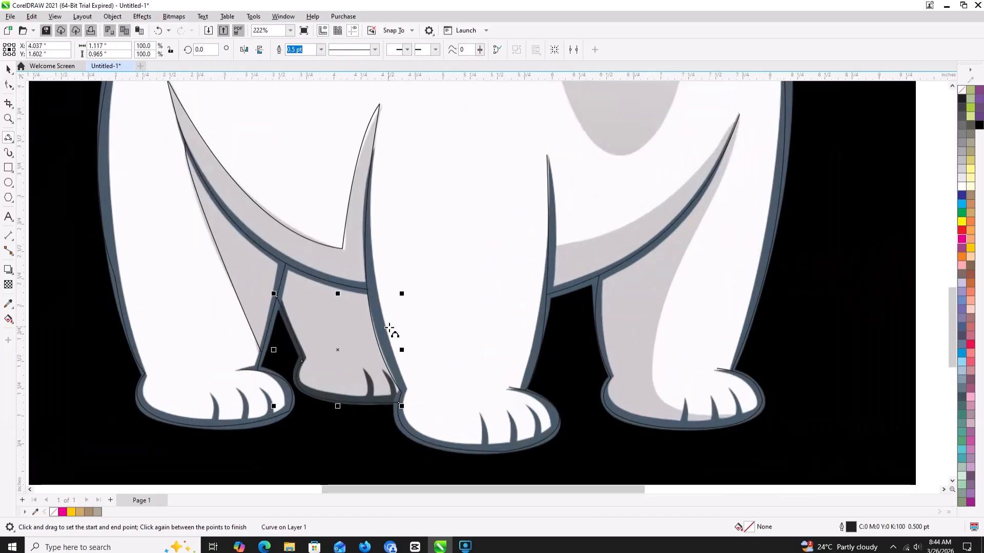
scroll(463, 360, down, 2)
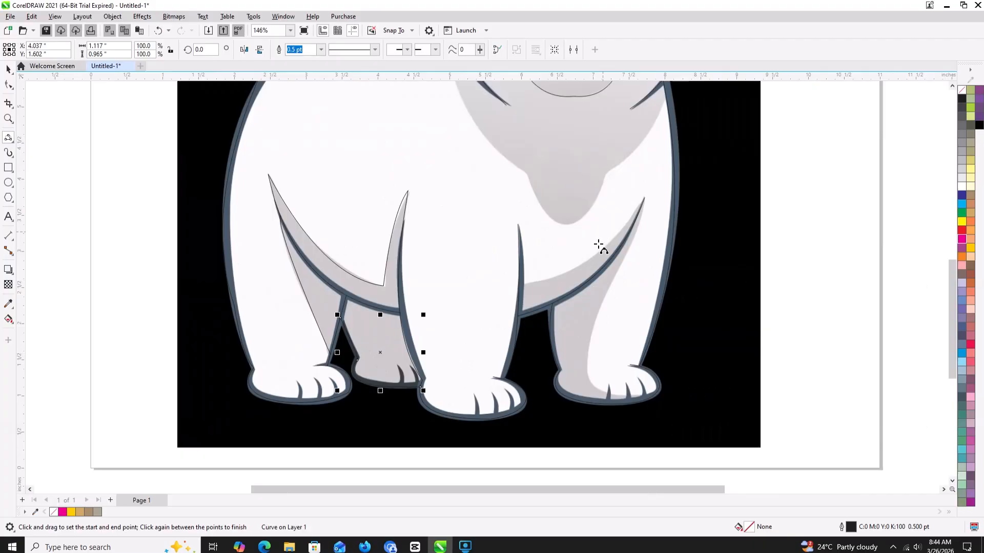
- Trace the right belly shadow's upper edge, about 1.76 by 1.22 in, and the right leg's inner shadow edge down to the paw, about 0.85 by 2.74 in
mouse_move(525, 285)
mouse_down()
mouse_move(630, 241)
mouse_move(644, 199)
mouse_up()
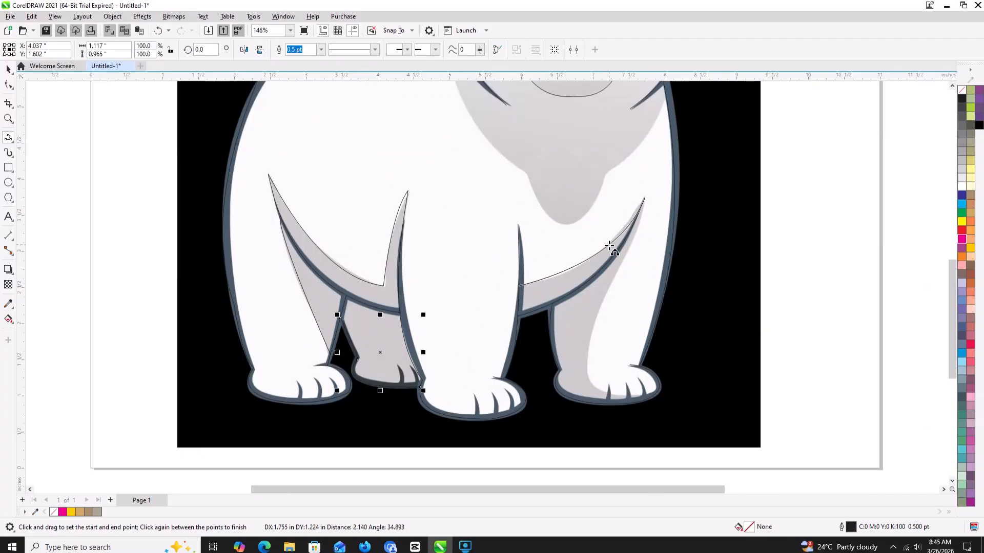
click(651, 210)
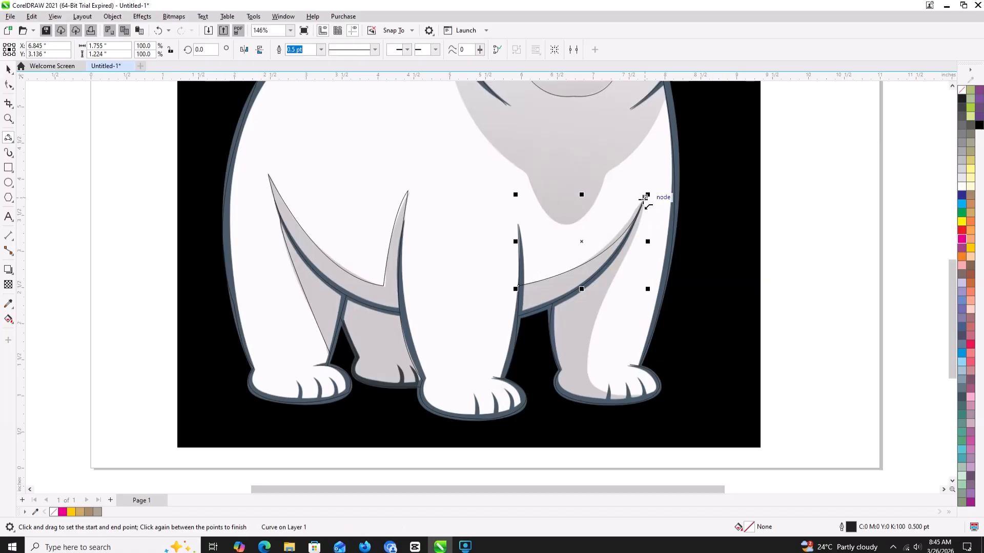
drag(645, 198, 647, 400)
click(631, 259)
click(588, 376)
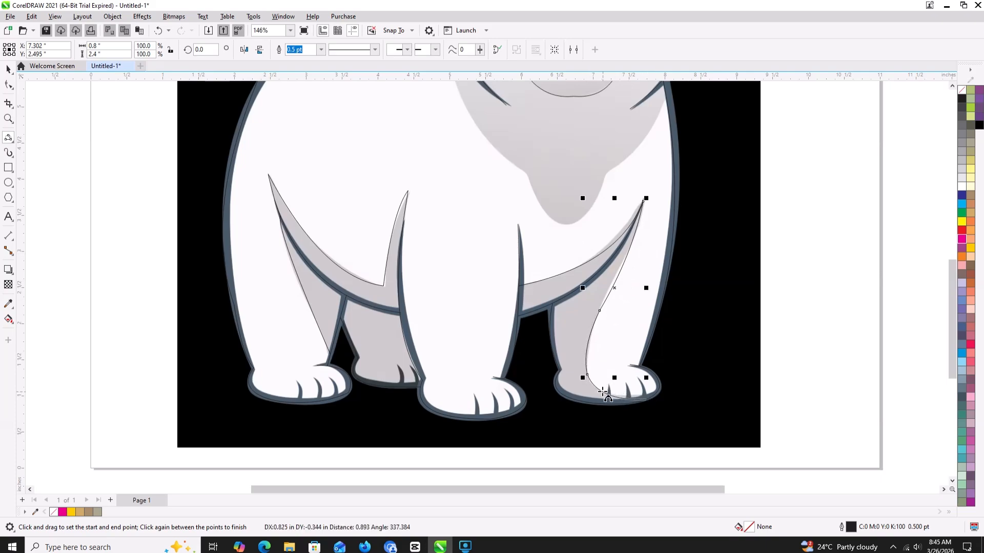
click(598, 392)
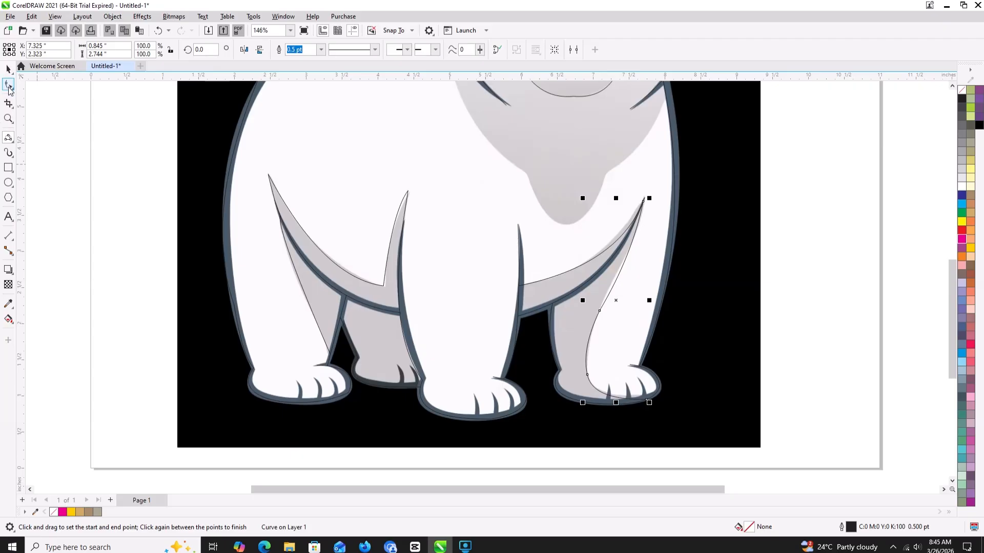
click(8, 86)
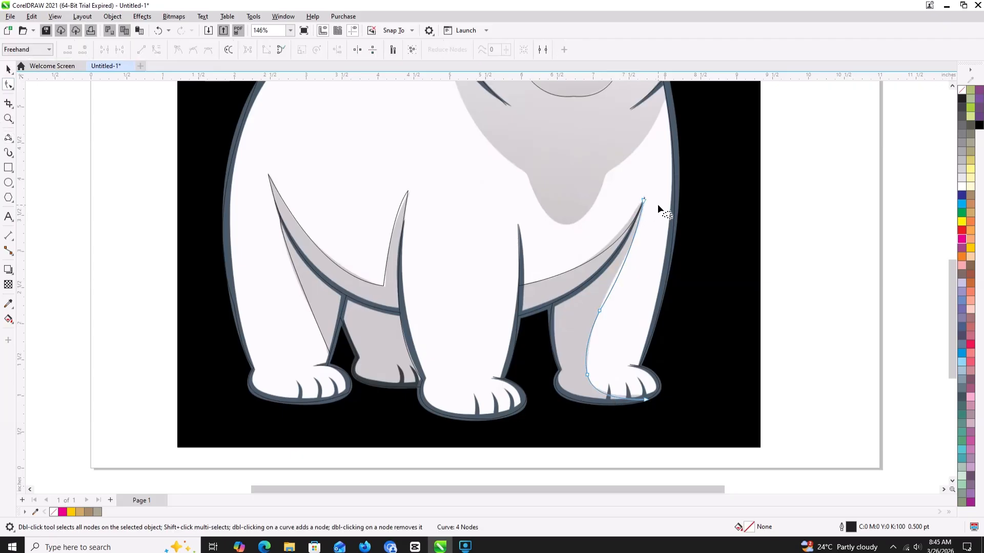
click(621, 276)
- Trace the face shadow's left edge from the ear to the muzzle with a 3-point curve and adjust its shape to about 0.87 by 2.08 in
scroll(638, 238, down, 3)
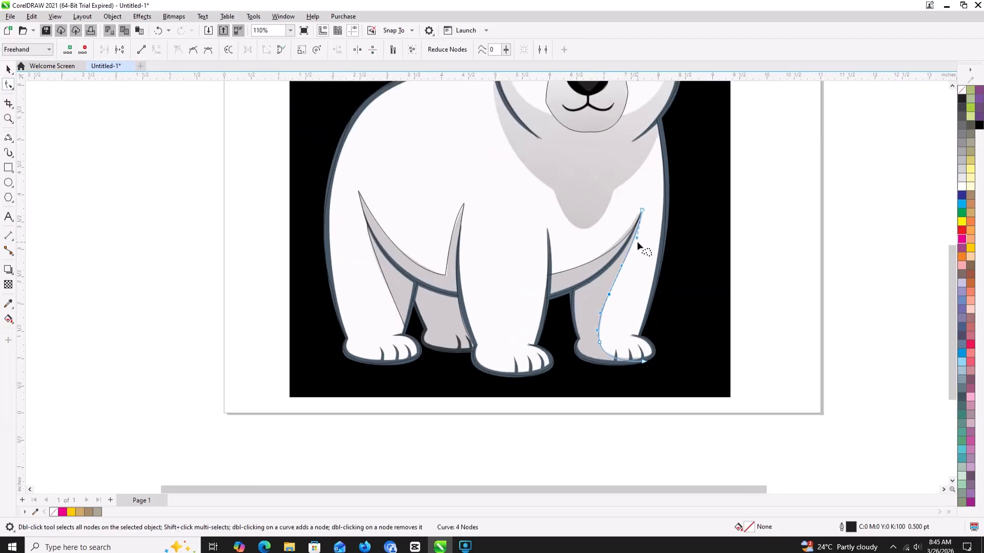
click(8, 138)
drag(505, 209, 420, 240)
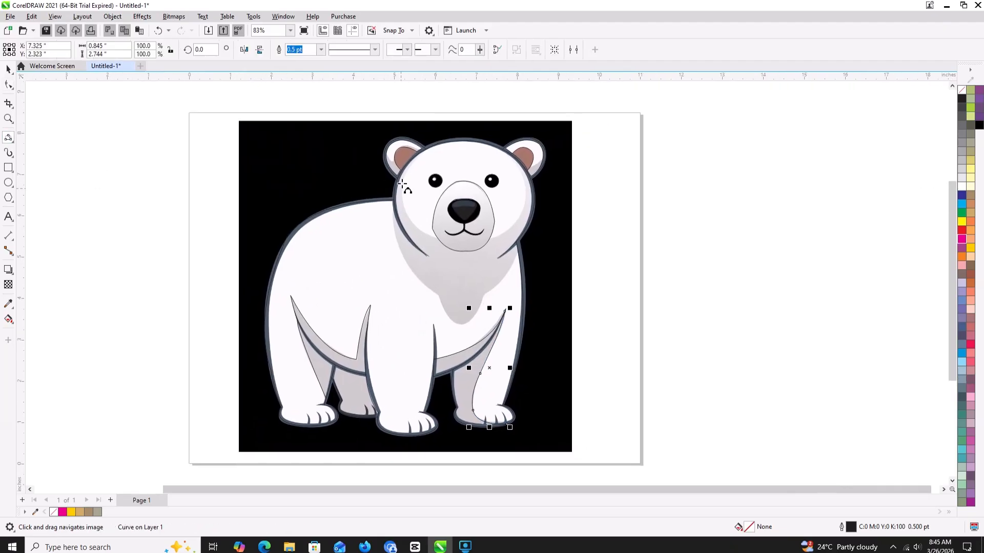
click(421, 152)
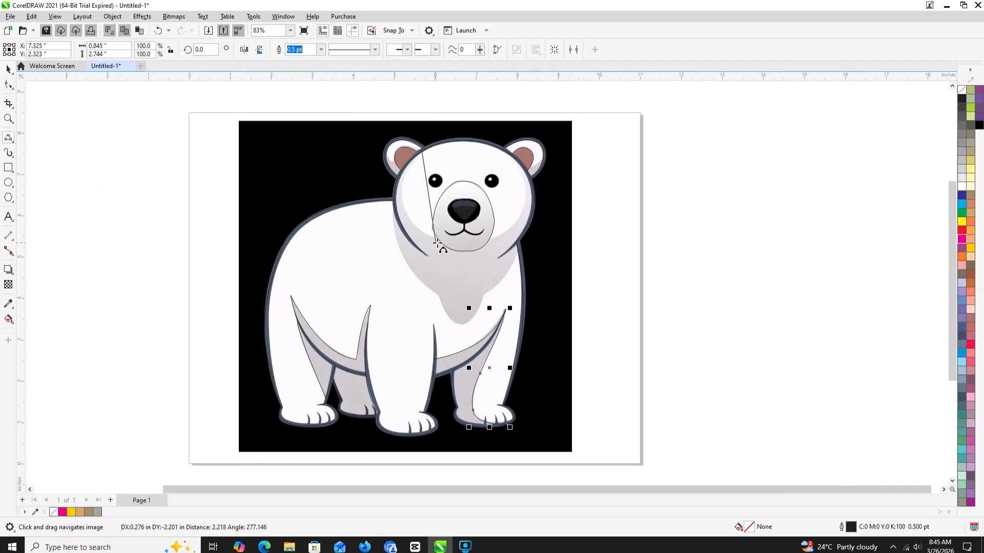
drag(437, 239, 401, 200)
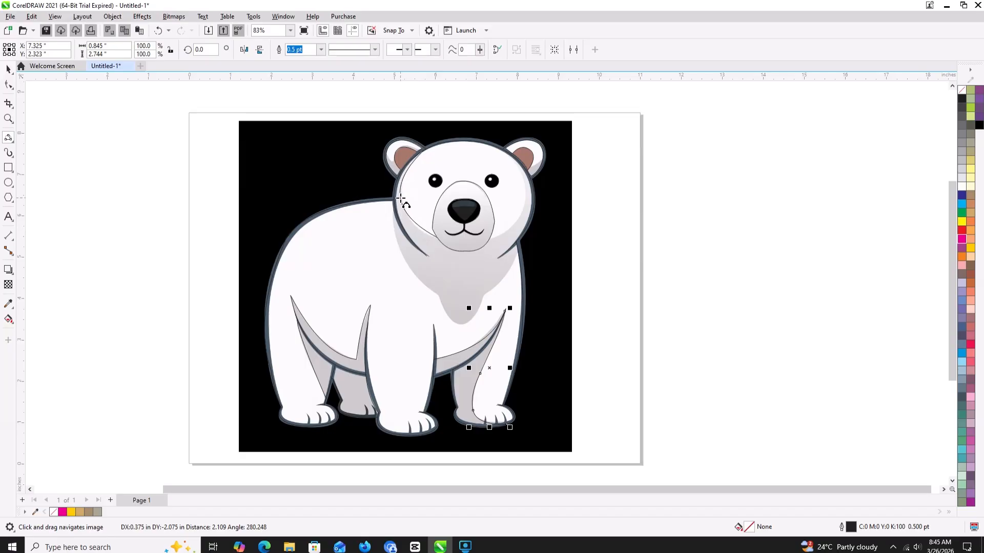
click(401, 196)
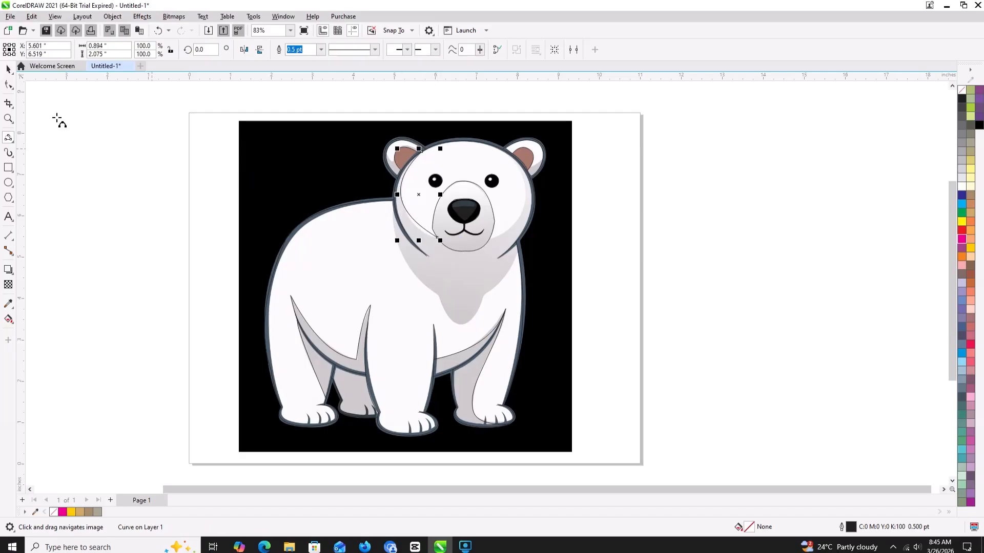
click(9, 85)
click(436, 237)
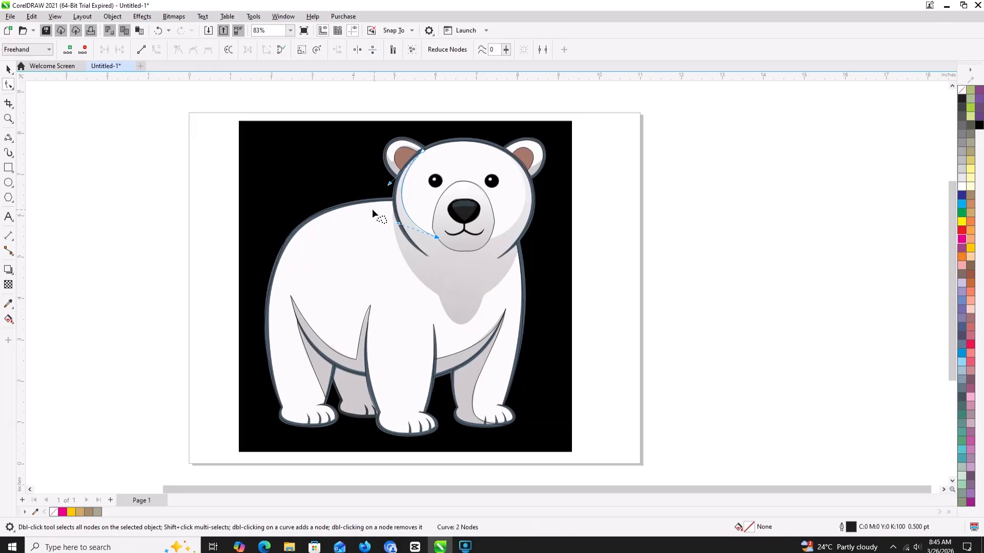
- Trace the face shadow's right edge from the right ear to the muzzle with a 3-point curve about 0.88 by 2.01 in
click(8, 138)
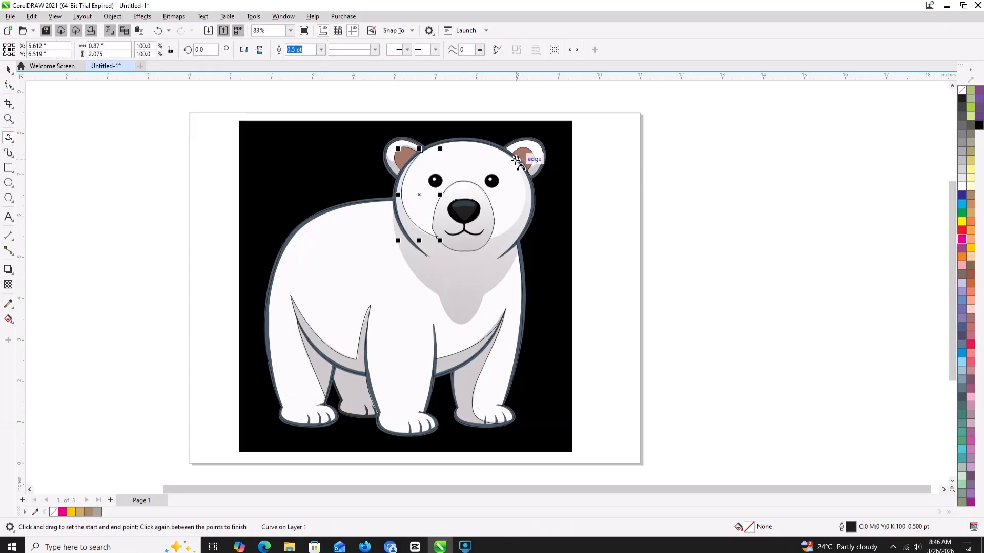
drag(515, 158, 489, 241)
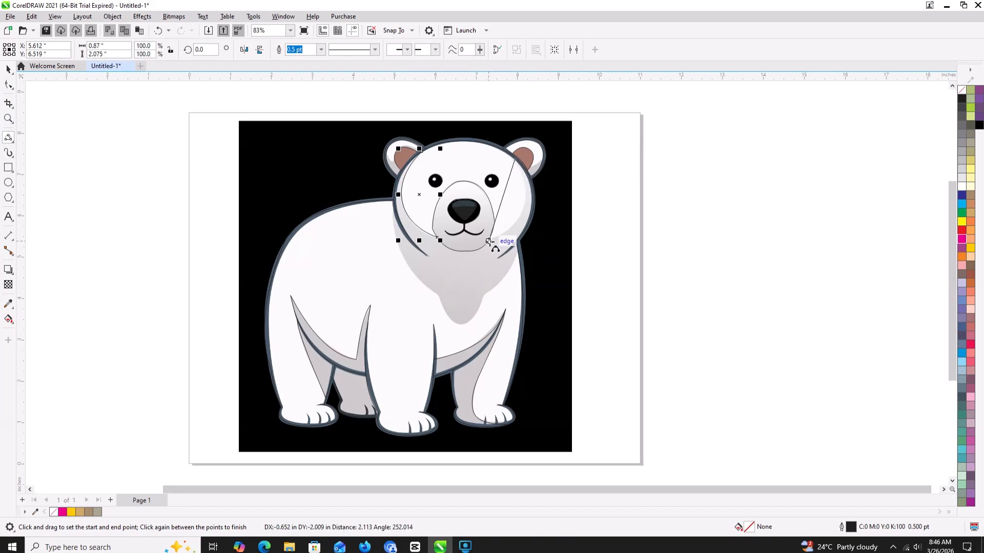
click(526, 207)
- Trace the chest shadow's left edge, about 1.1 by 2.18 in, and right edge, about 0.85 by 1.05 in, with 3-point curves
scroll(393, 218, up, 3)
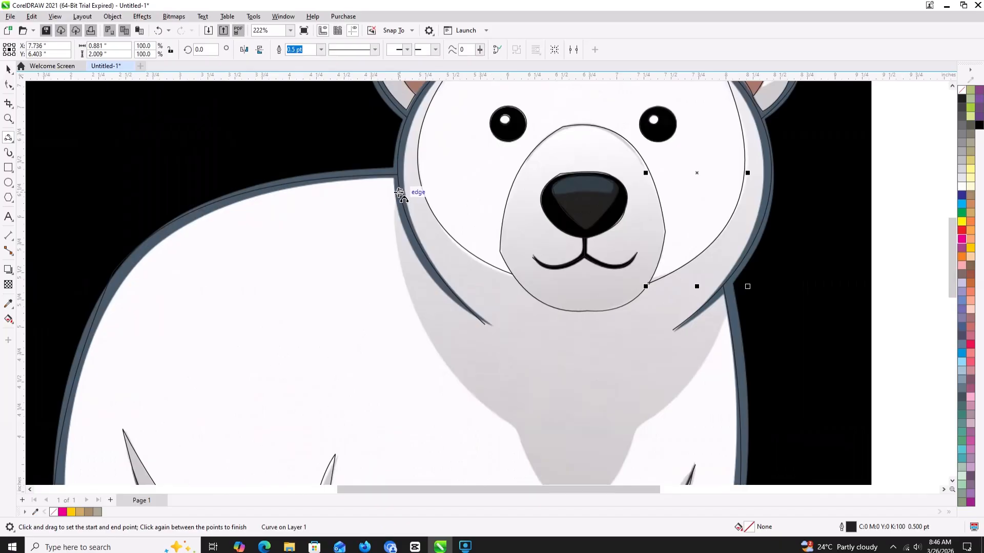
drag(400, 194, 516, 432)
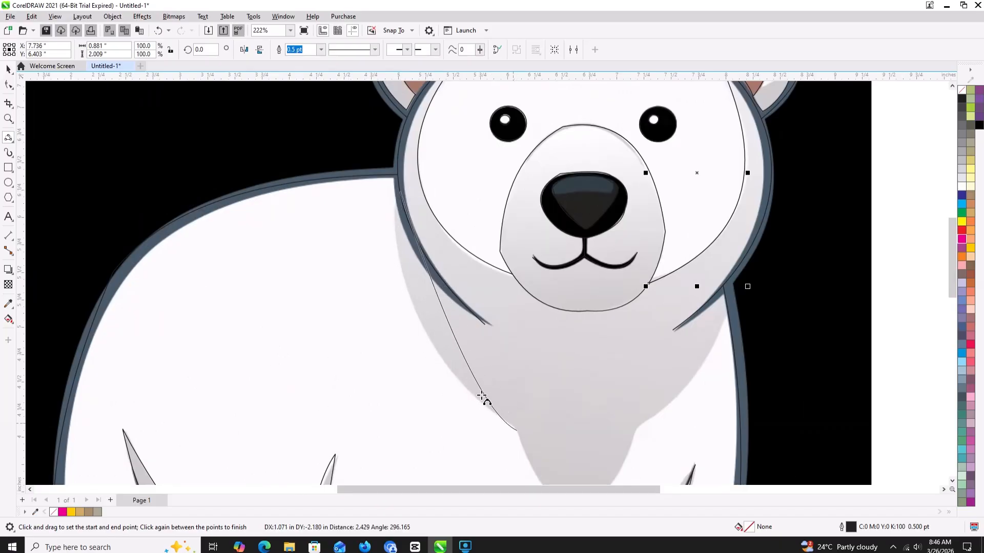
click(412, 306)
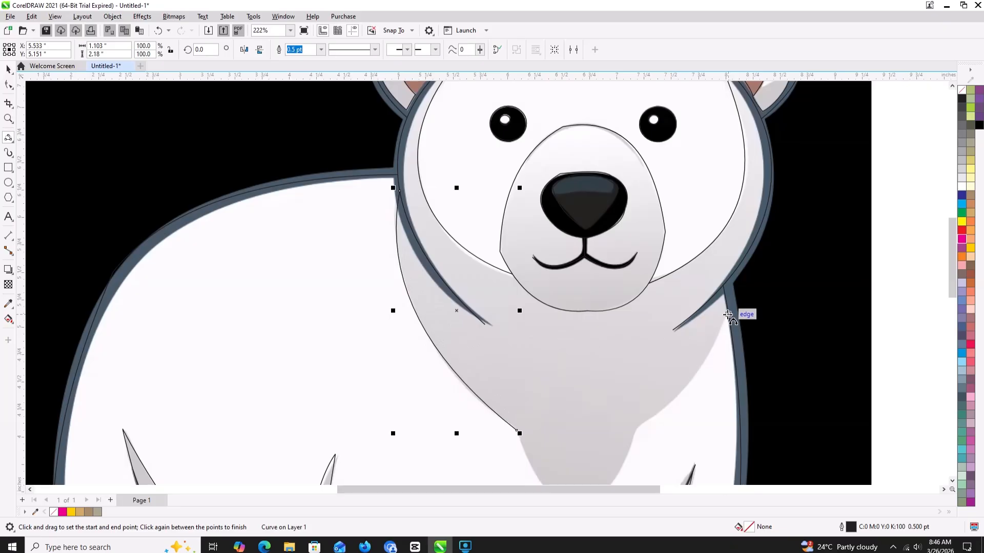
drag(728, 316, 646, 415)
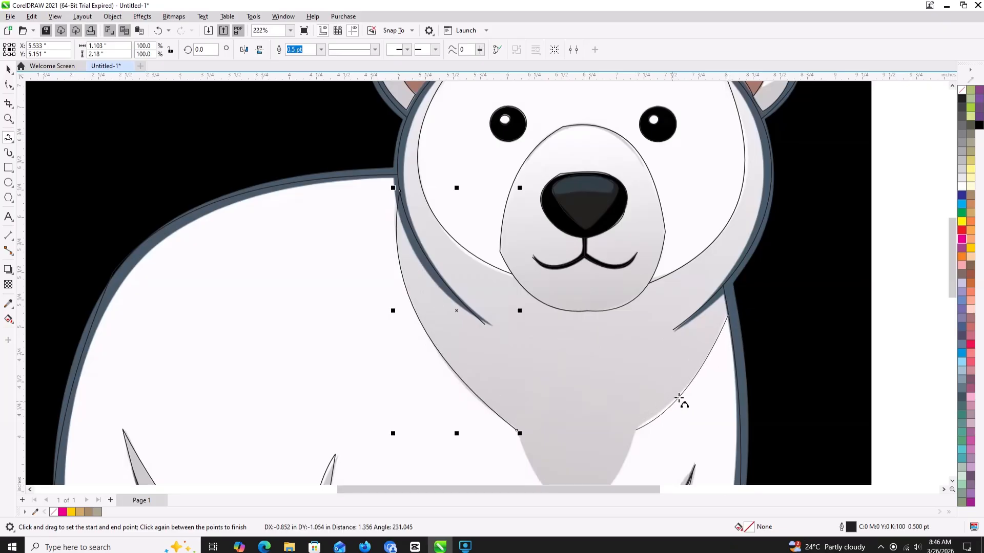
click(684, 399)
- Trace the rounded lower tip of the chest shadow with two connected 3-point curves, about 1.12 by 0.71 in overall
scroll(671, 401, down, 1)
scroll(671, 401, down, 1)
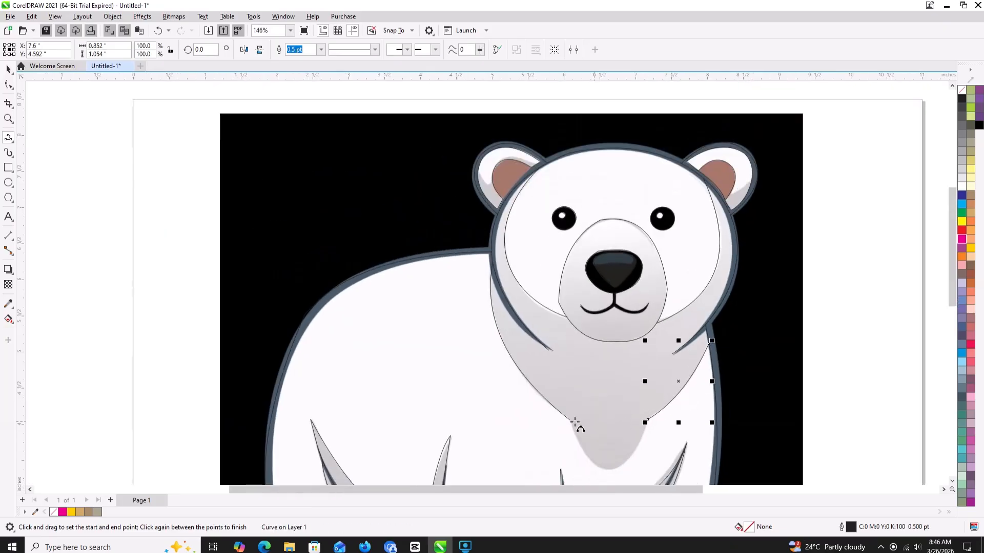
drag(554, 421, 590, 460)
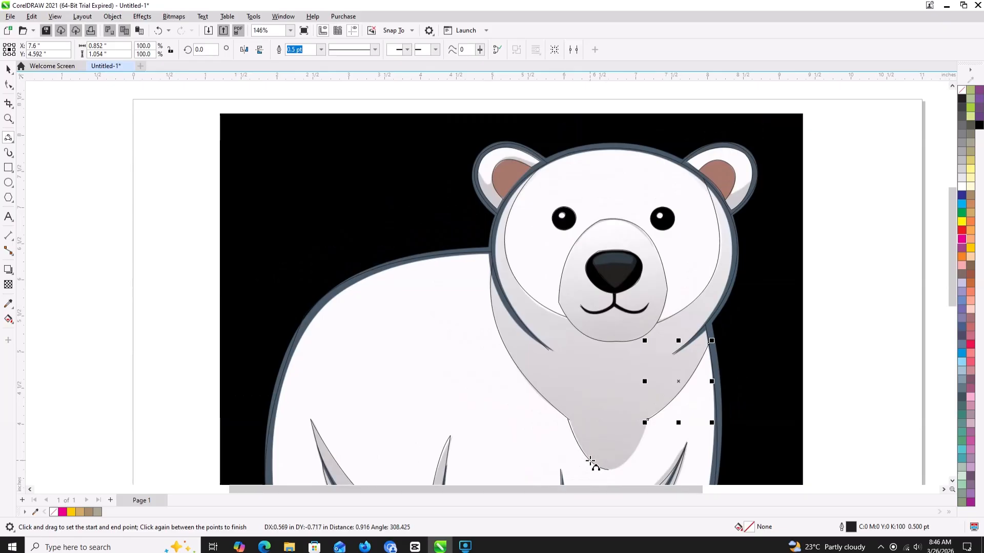
click(589, 461)
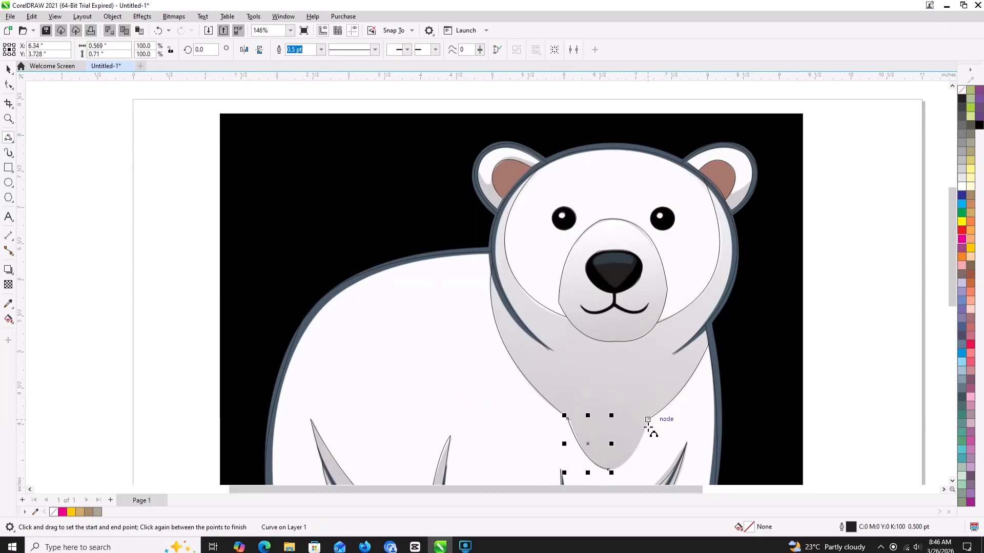
drag(648, 426, 610, 470)
click(629, 457)
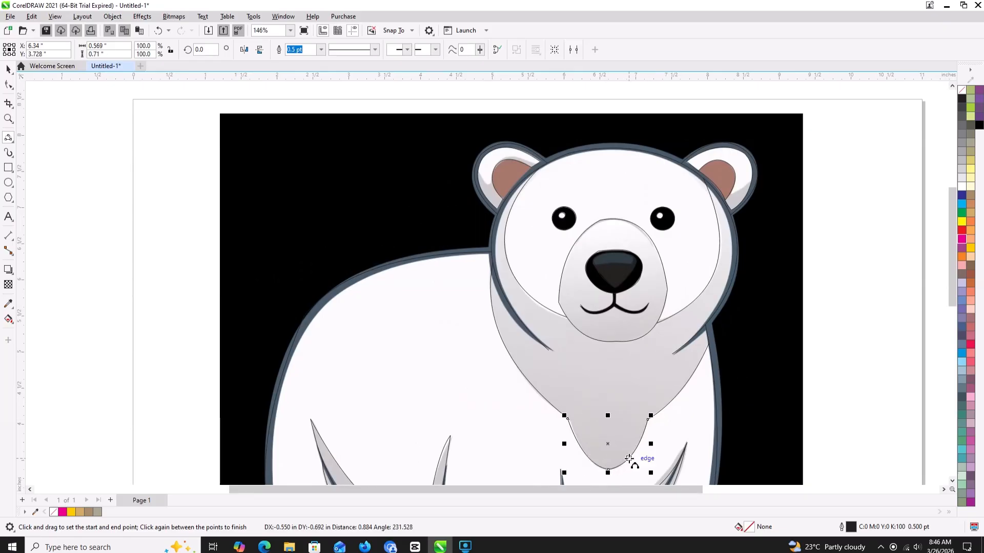
- Move the polar bear bitmap off the traced outlines to the right side of the page
scroll(660, 429, down, 2)
scroll(660, 429, down, 4)
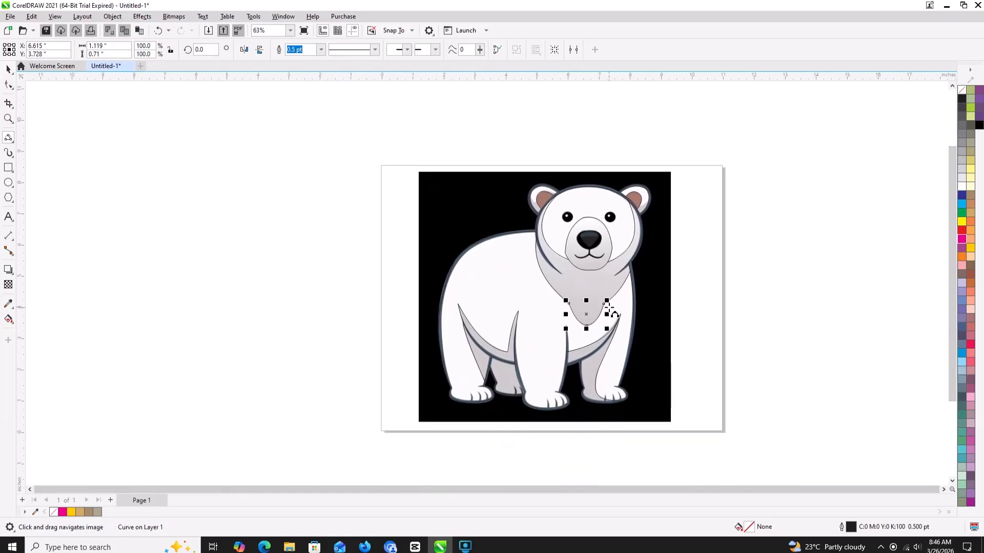
click(8, 69)
drag(432, 252, 706, 250)
drag(592, 279, 538, 278)
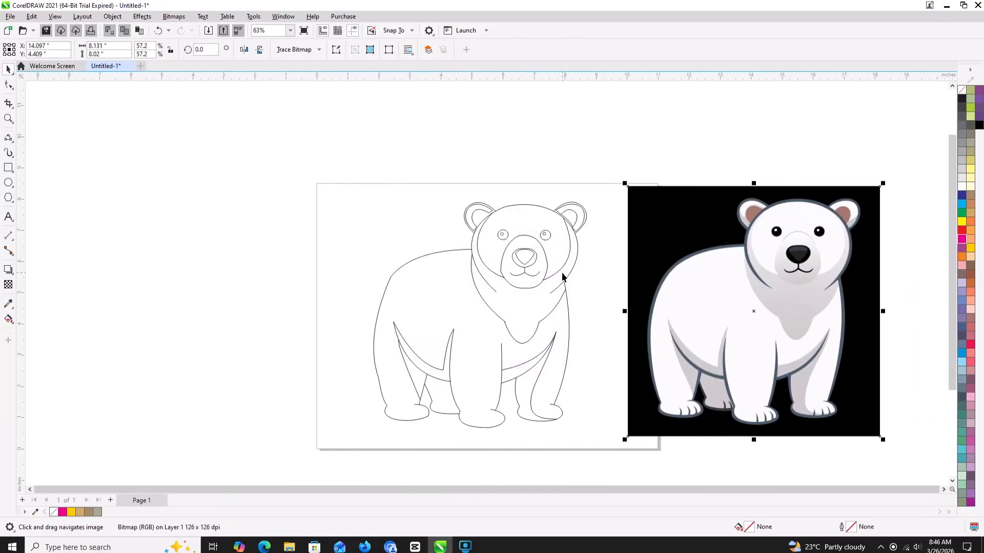
- Try to fill the left body outline curve with Khaki using Interactive Fill
click(7, 321)
click(416, 321)
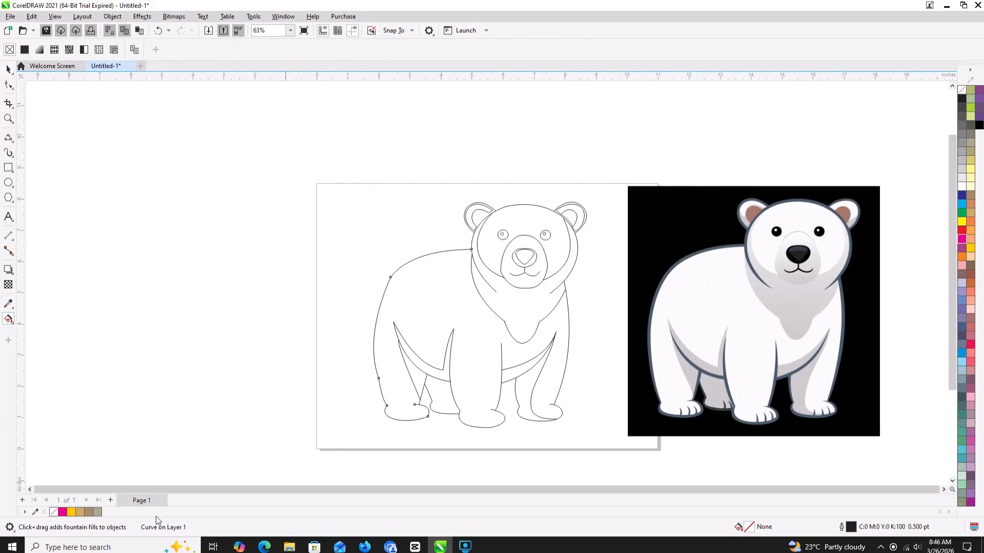
click(97, 512)
- Create a filled shape from the enclosed body region with Smart Fill and recolor it with the near-white (RGB 251, 251, 251) sampled from the bear bitmap
click(12, 323)
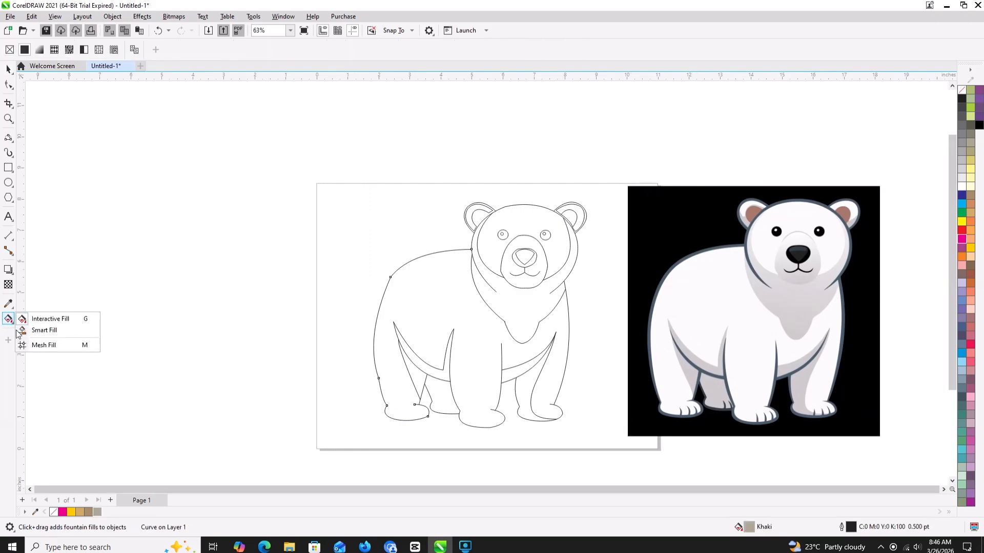
click(44, 332)
click(444, 310)
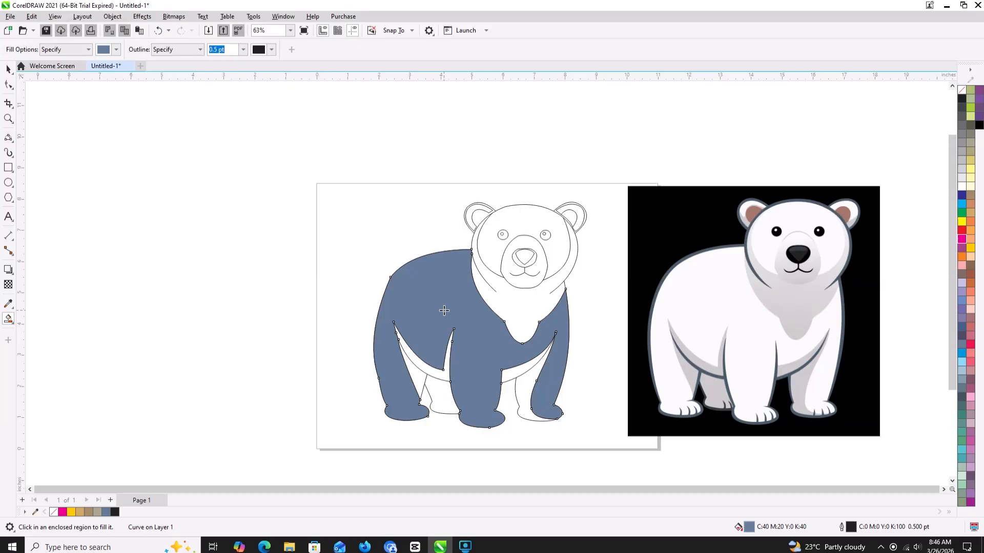
click(8, 303)
click(717, 306)
click(481, 311)
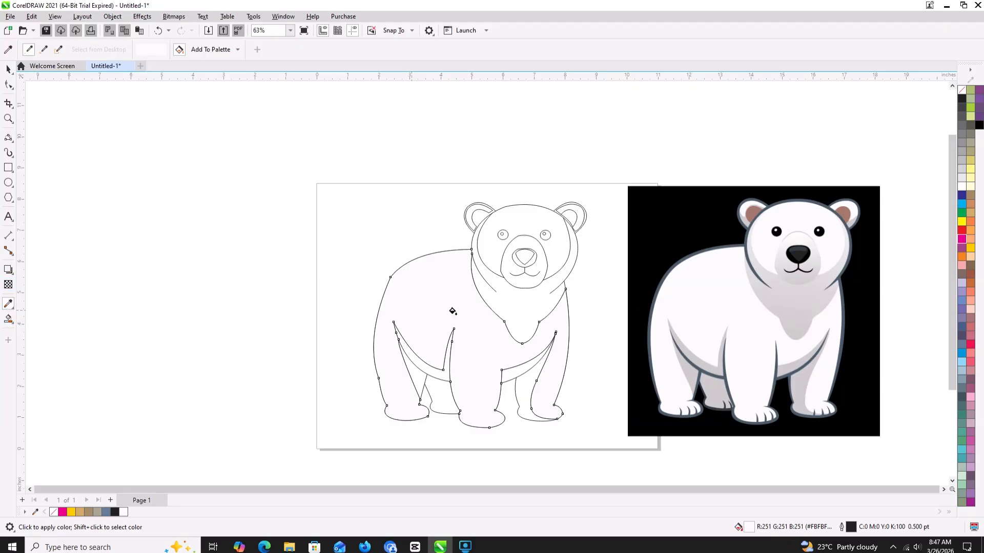
- Create a Smart Fill shape over the neck and chest shadow, then apply the light gray (RGB 216, 214, 215) sampled from the bitmap to it and the muzzle
click(9, 320)
click(8, 304)
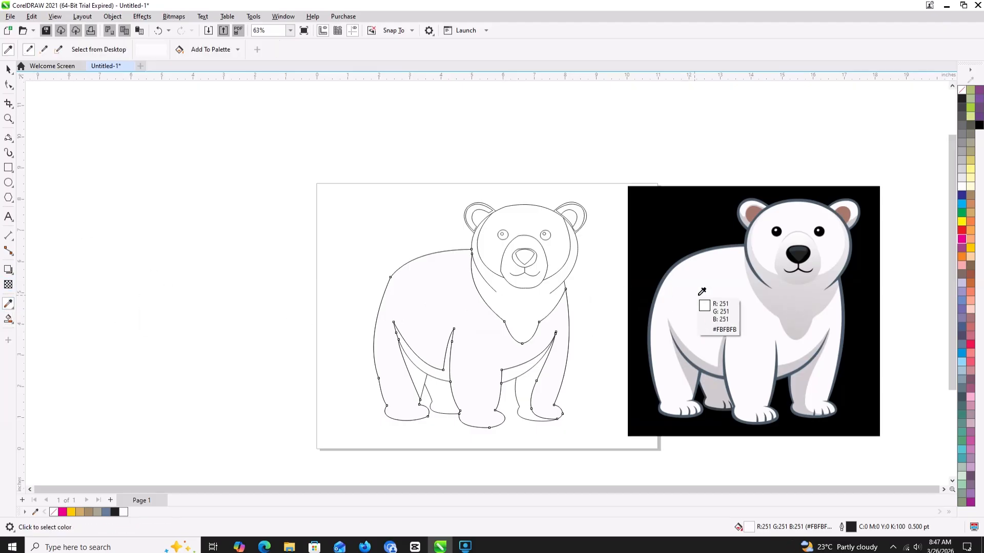
click(797, 293)
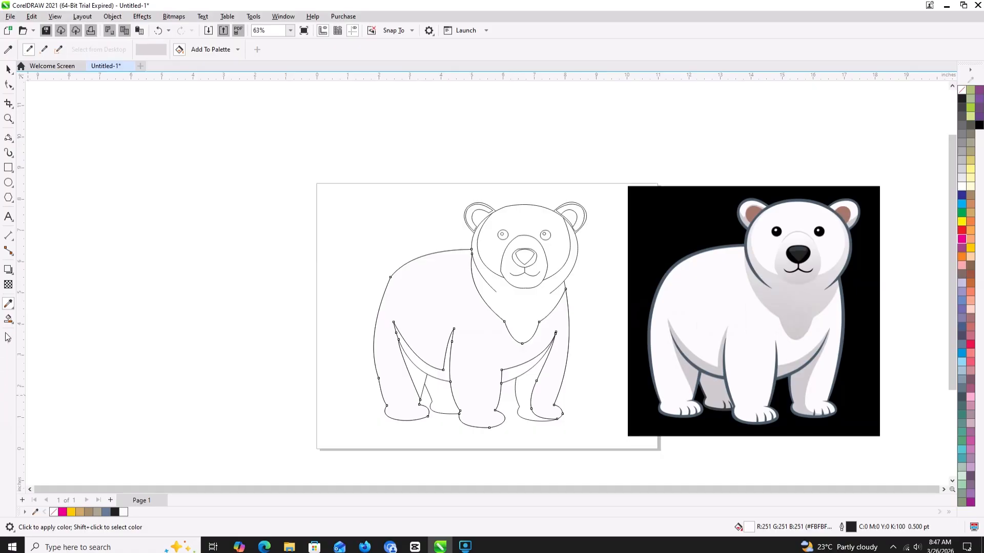
click(8, 318)
click(520, 321)
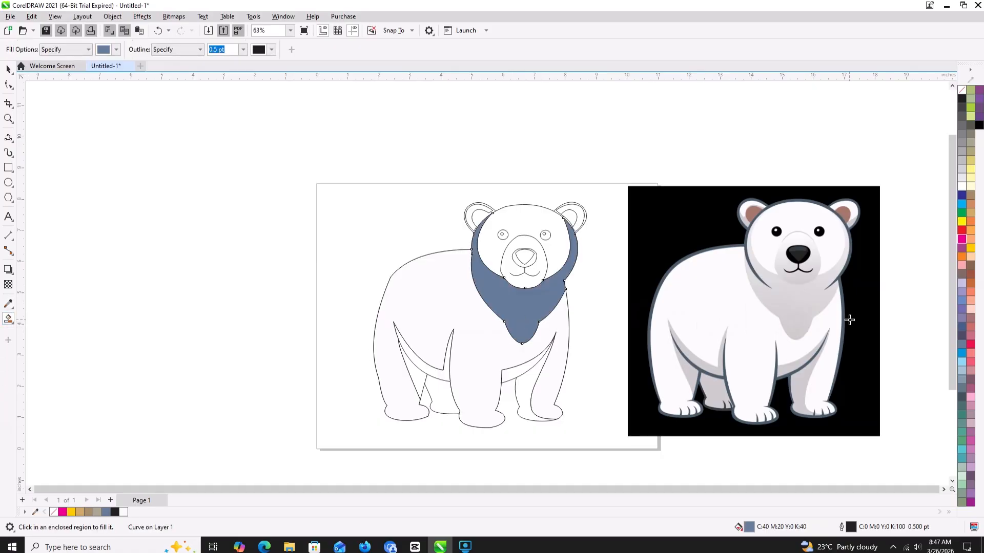
click(8, 303)
click(769, 310)
click(512, 308)
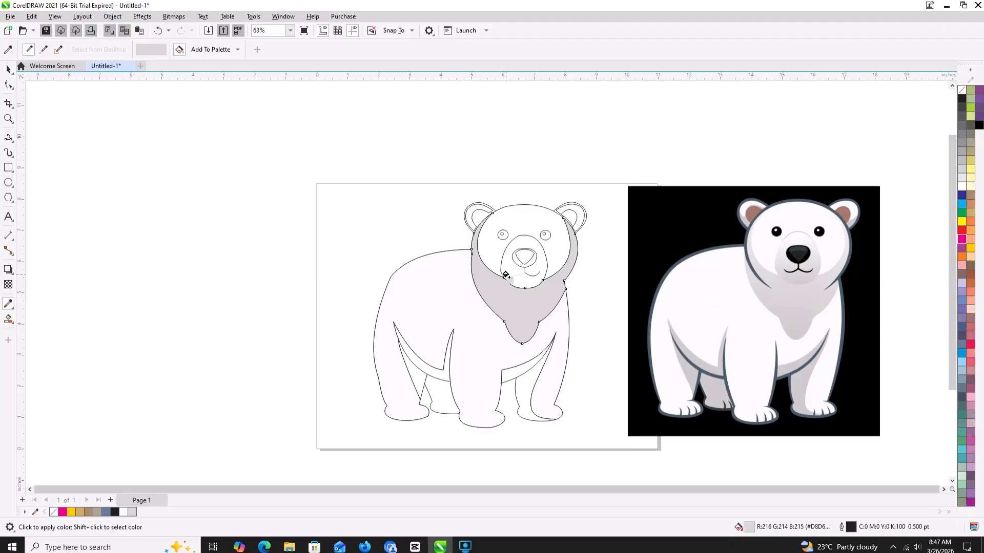
click(508, 260)
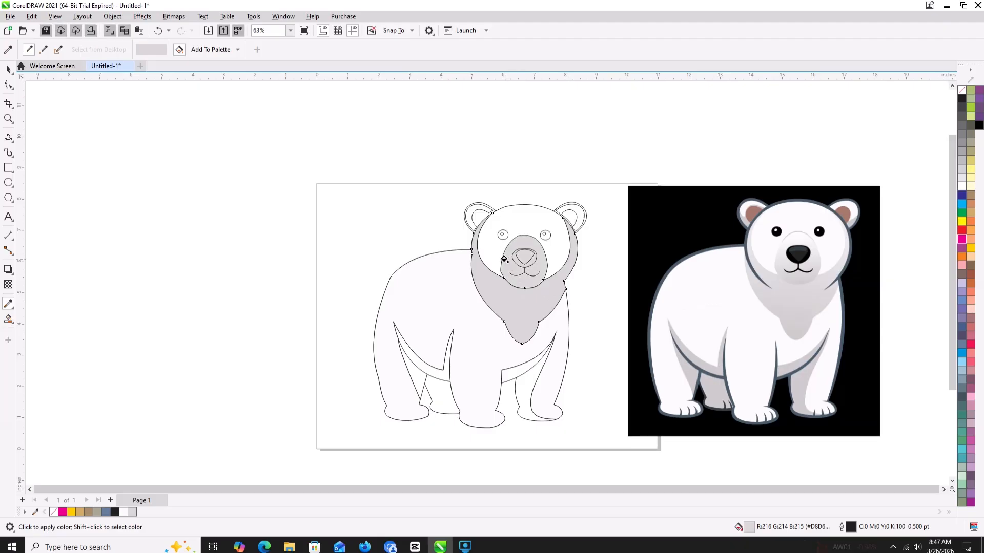
- Fill the nose's center and the ring around it with black (C0 M0 Y0 K100) using Smart Fill
click(8, 318)
click(526, 256)
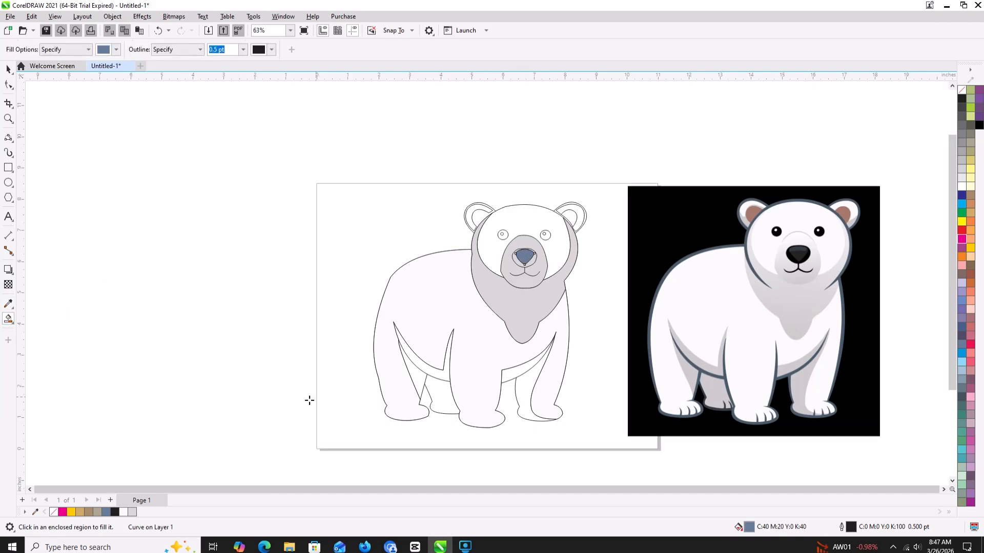
click(112, 511)
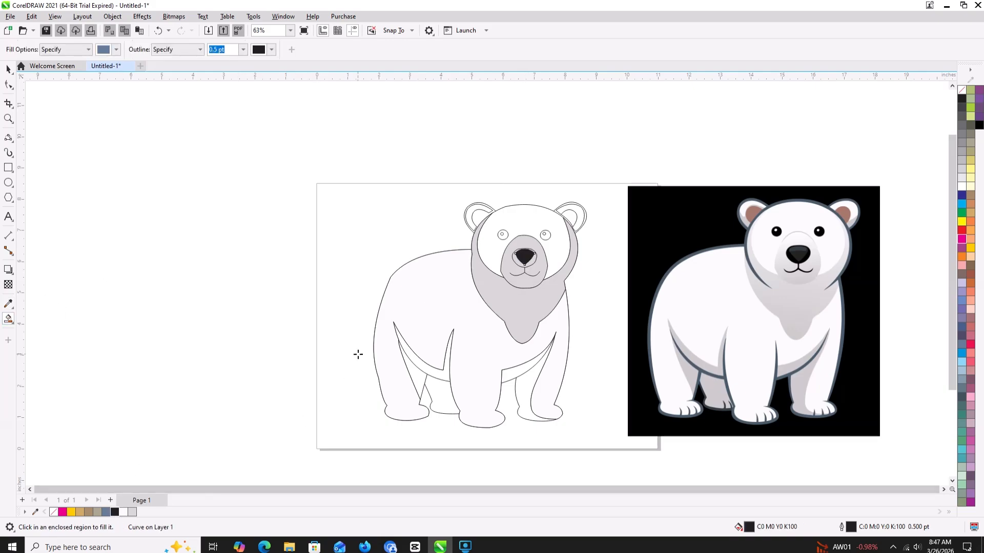
click(515, 258)
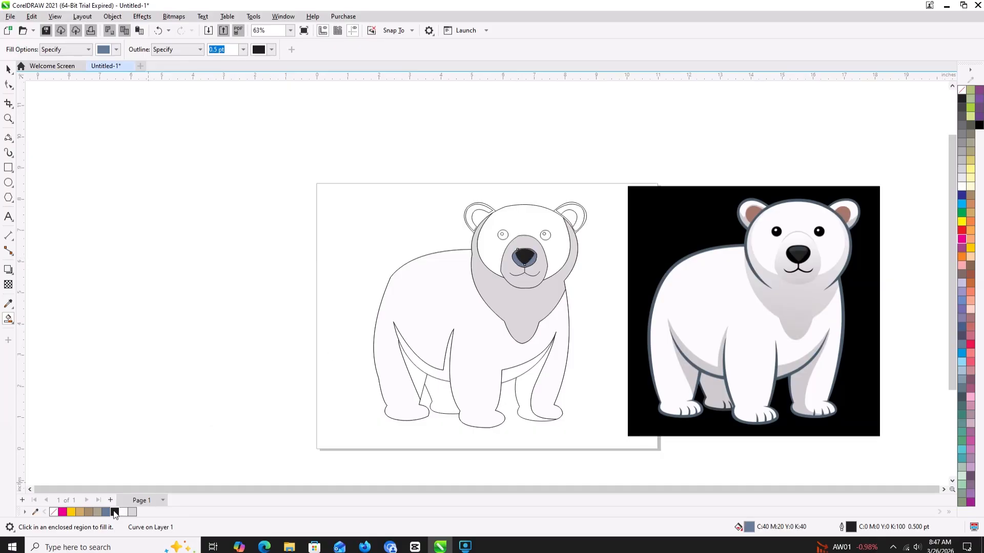
click(114, 512)
- Use C64 M64 Y58 K44 as the outline color of the nose's center shape and fill the center with the same color
click(525, 256)
double_click(852, 528)
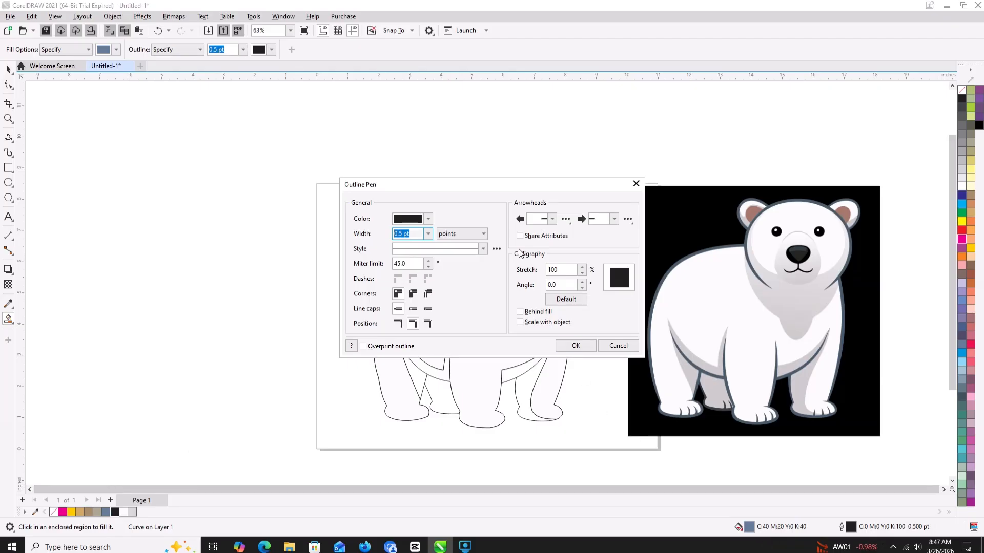
click(427, 219)
click(405, 314)
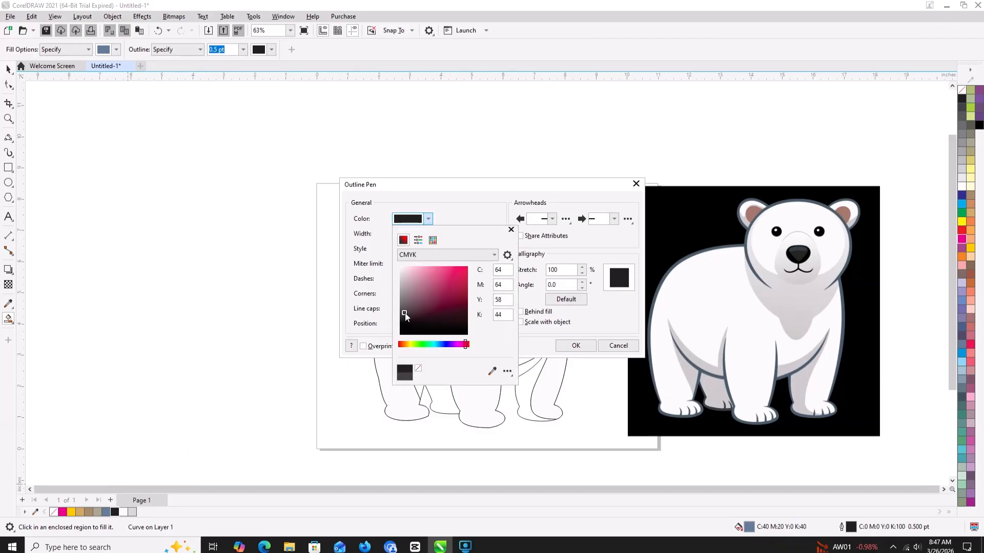
click(555, 349)
click(574, 347)
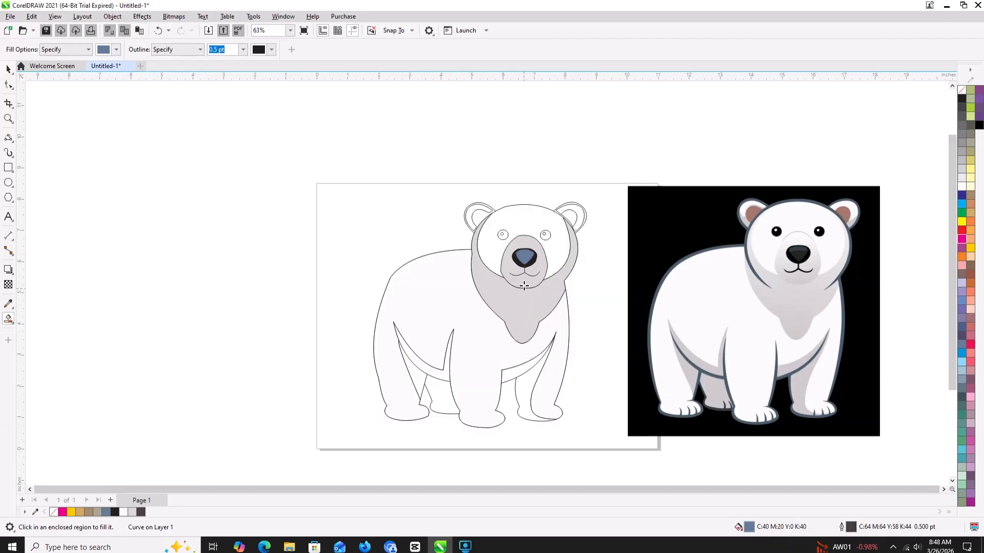
click(524, 253)
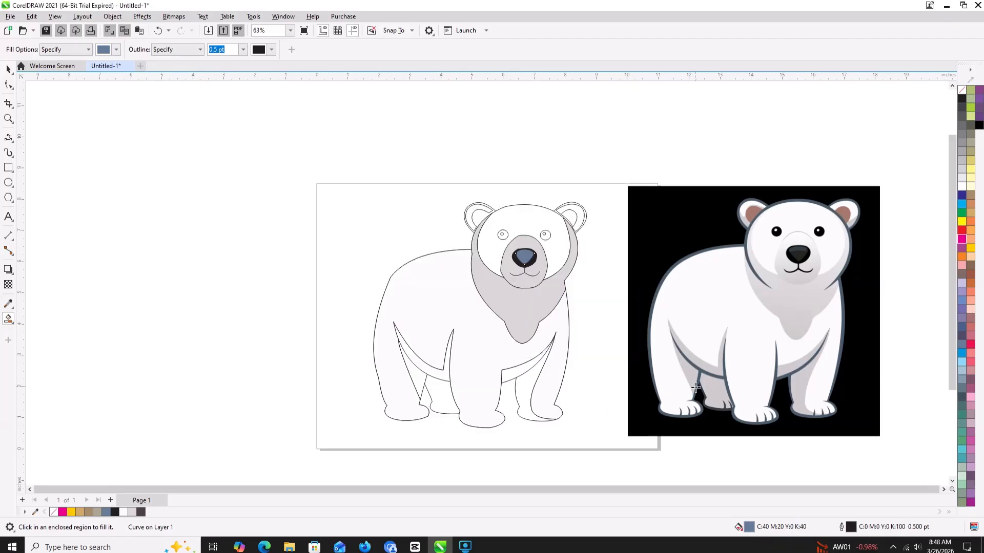
click(140, 513)
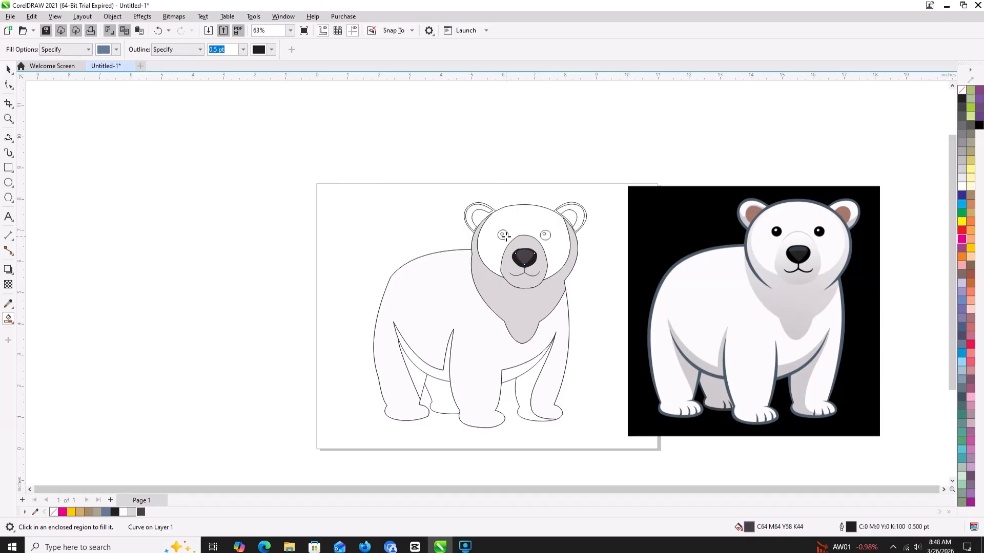
- Fill both eyes around their highlights with black (C0 M0 Y0 K100) using Smart Fill
click(504, 236)
click(115, 512)
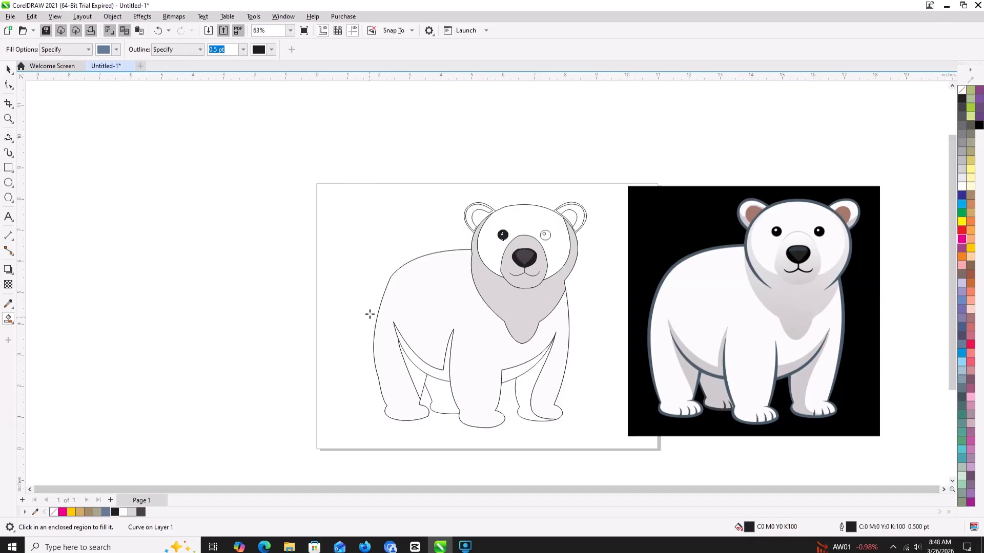
click(547, 236)
click(115, 512)
- Create a Smart Fill shape in the left inner ear and recolor it with the brown (RGB 156, 119, 110) sampled from the bitmap's ear
click(478, 216)
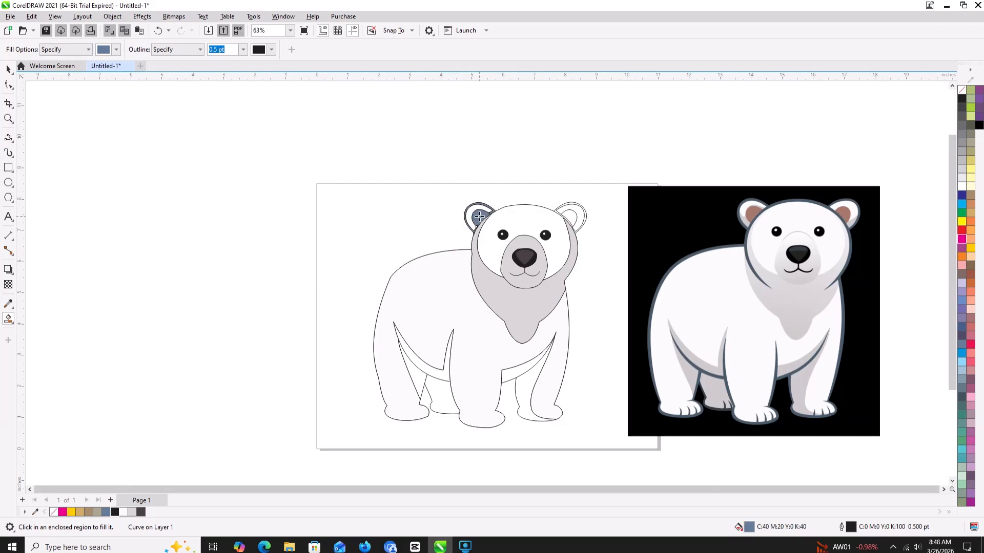
click(5, 306)
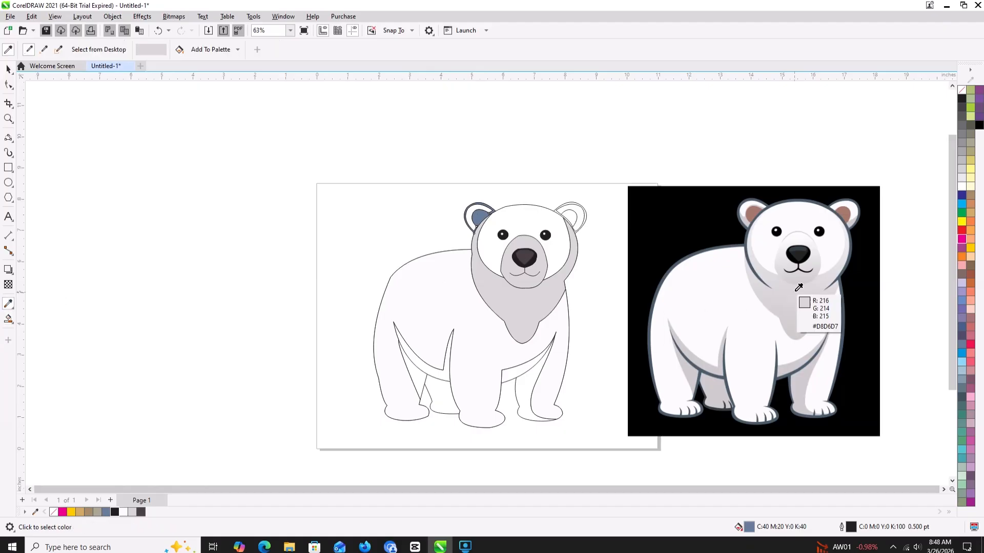
click(749, 215)
click(476, 213)
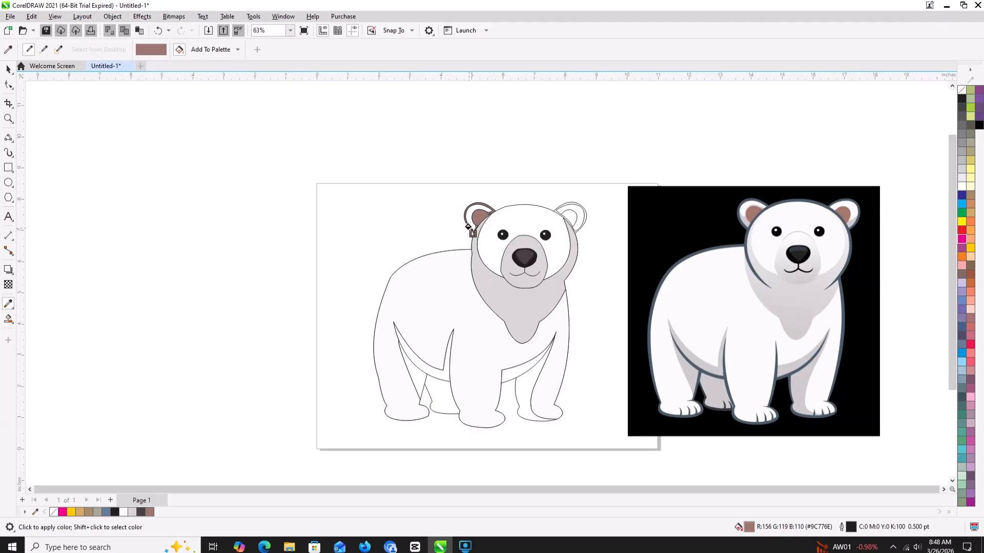
- Fill the bands around the inner areas of both ears with near-white (RGB 251, 251, 251) using Smart Fill
click(8, 319)
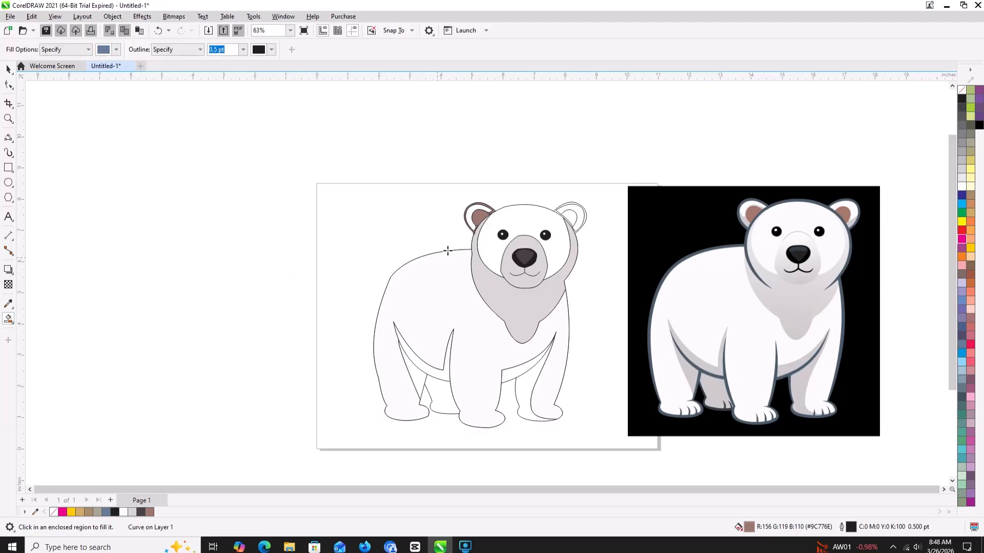
click(471, 221)
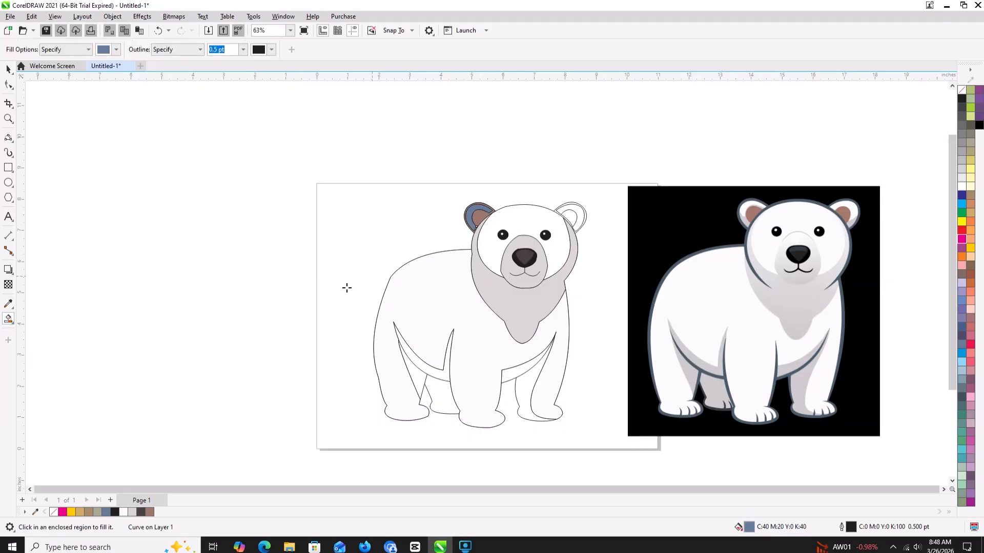
click(123, 512)
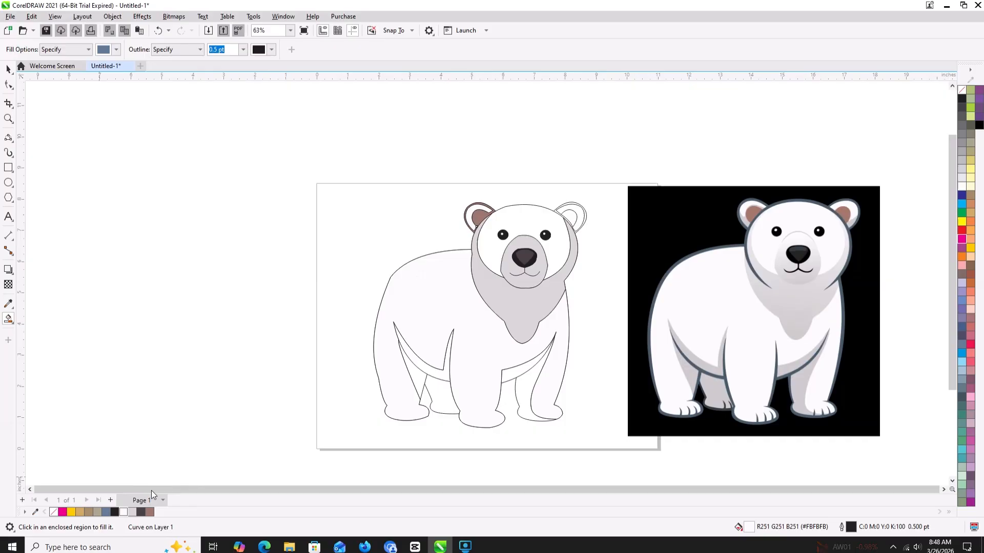
click(575, 207)
click(123, 512)
- Fill the right inner ear with brown (RGB 156, 119, 110) and the ear's outer rim with near-white (RGB 251, 251, 251)
click(570, 217)
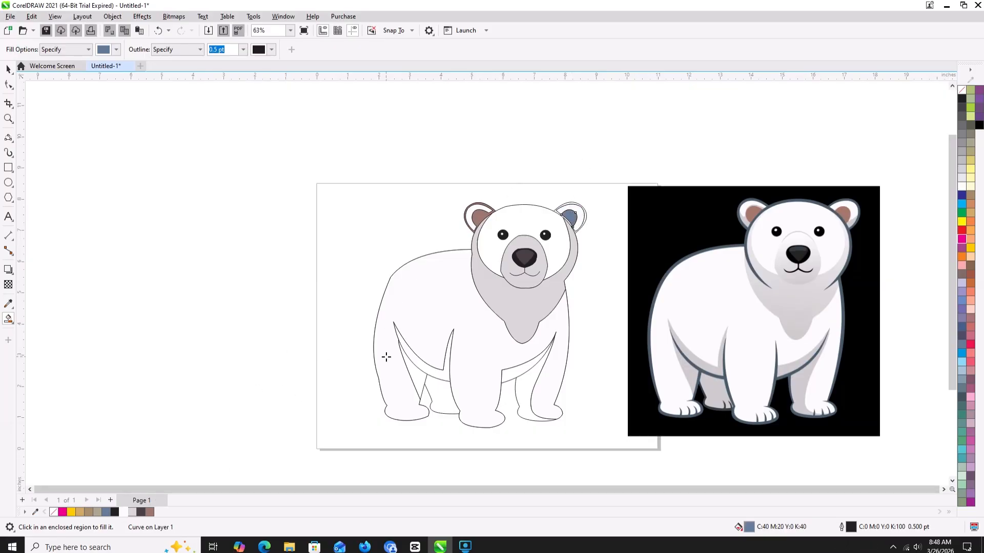
click(150, 512)
scroll(523, 214, up, 5)
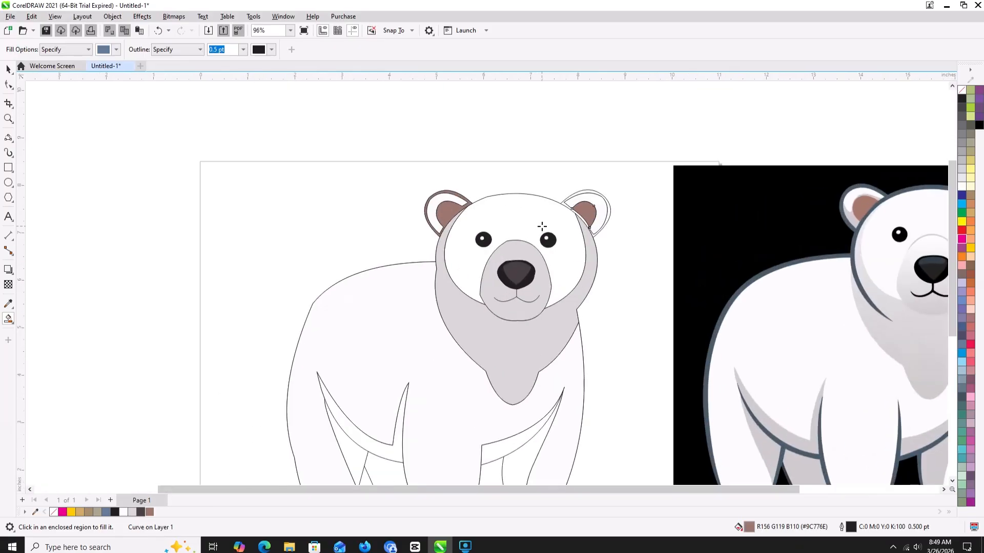
drag(545, 233, 418, 264)
scroll(418, 264, down, 3)
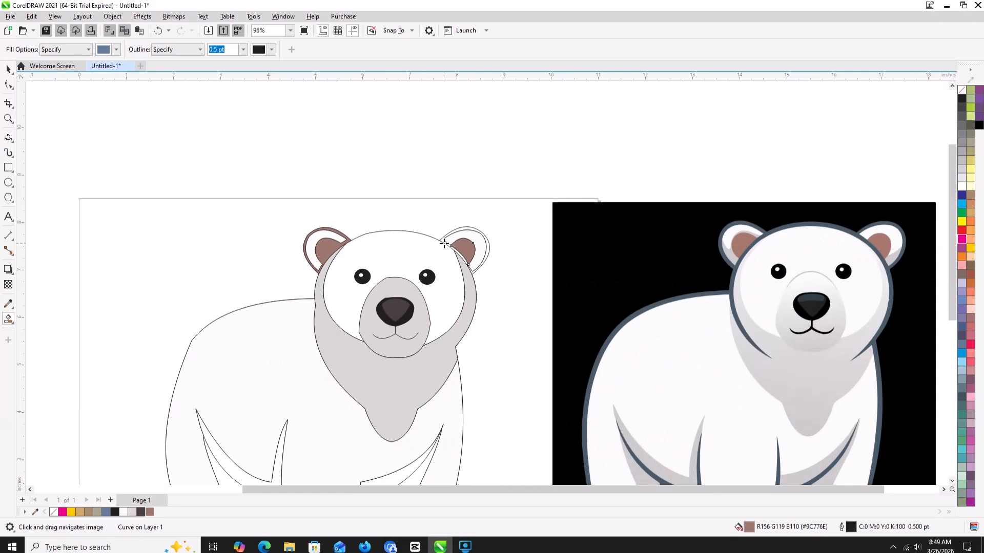
scroll(444, 240, up, 7)
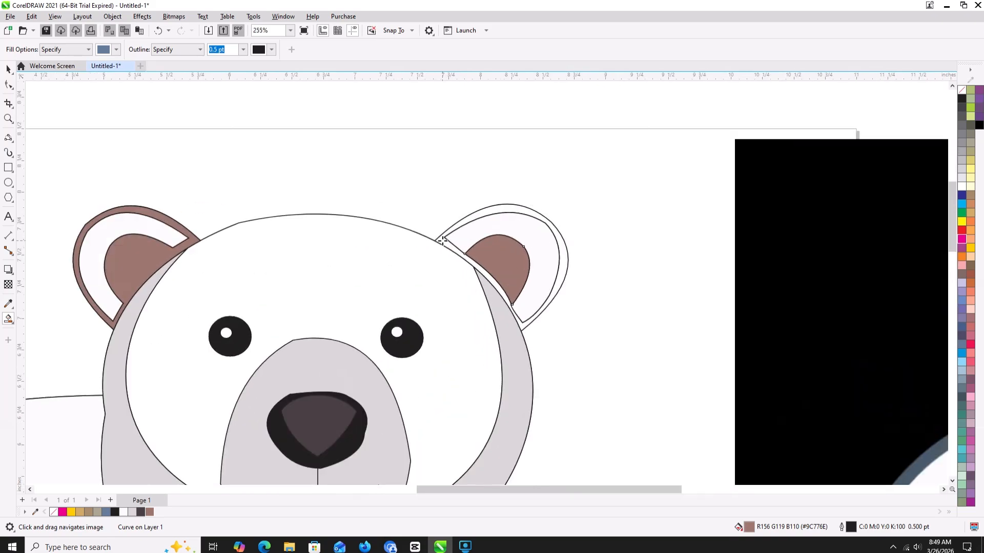
click(443, 239)
click(123, 512)
scroll(403, 222, down, 6)
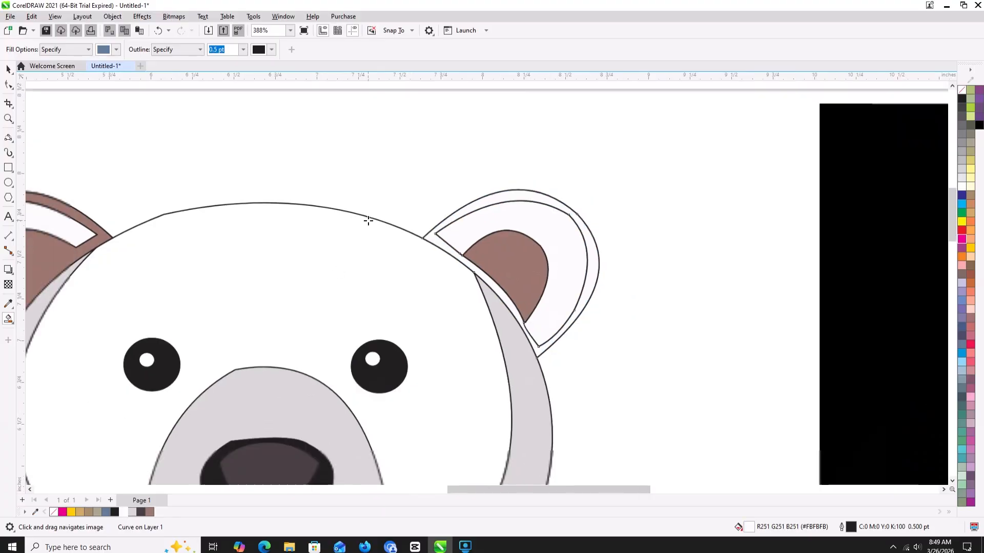
scroll(403, 222, down, 1)
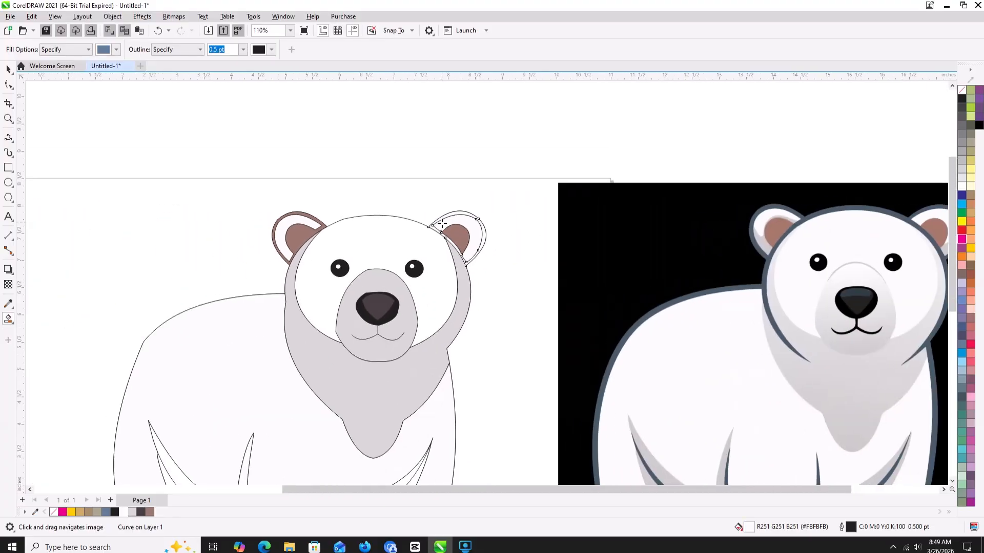
- Delete the surplus fill shape and the unfilled inner outline curve from the right ear
click(9, 69)
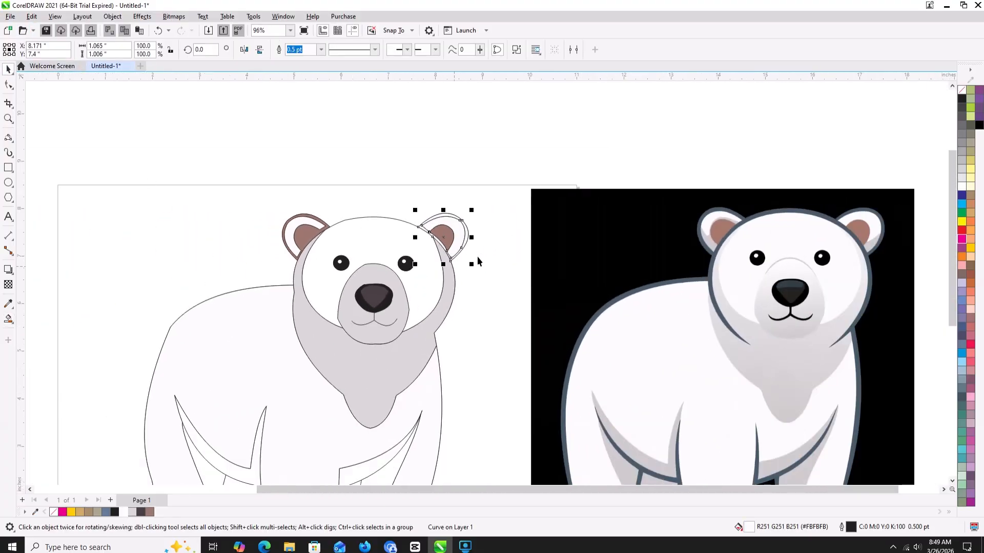
click(479, 221)
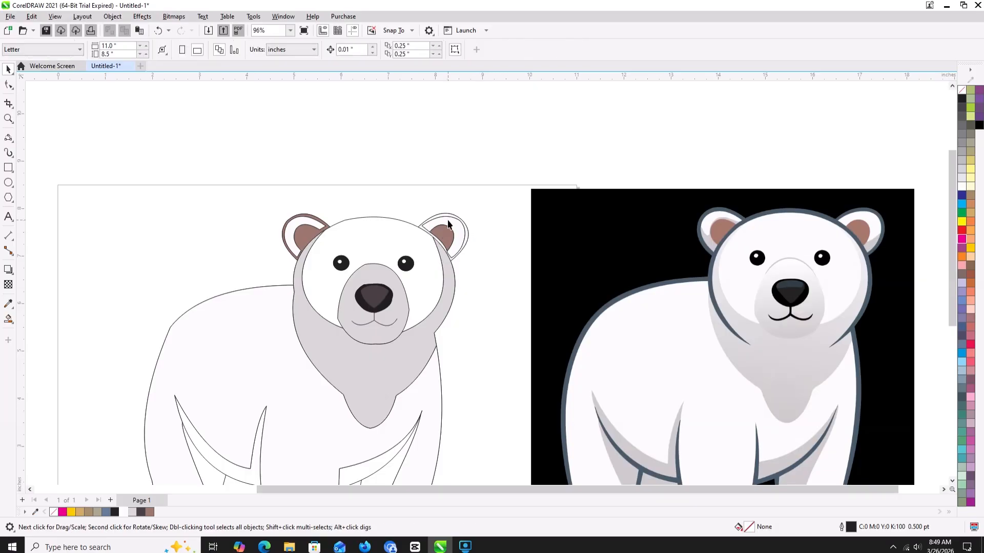
click(447, 222)
key(Delete)
click(446, 220)
key(Delete)
key(ctrl+z)
click(487, 242)
click(456, 227)
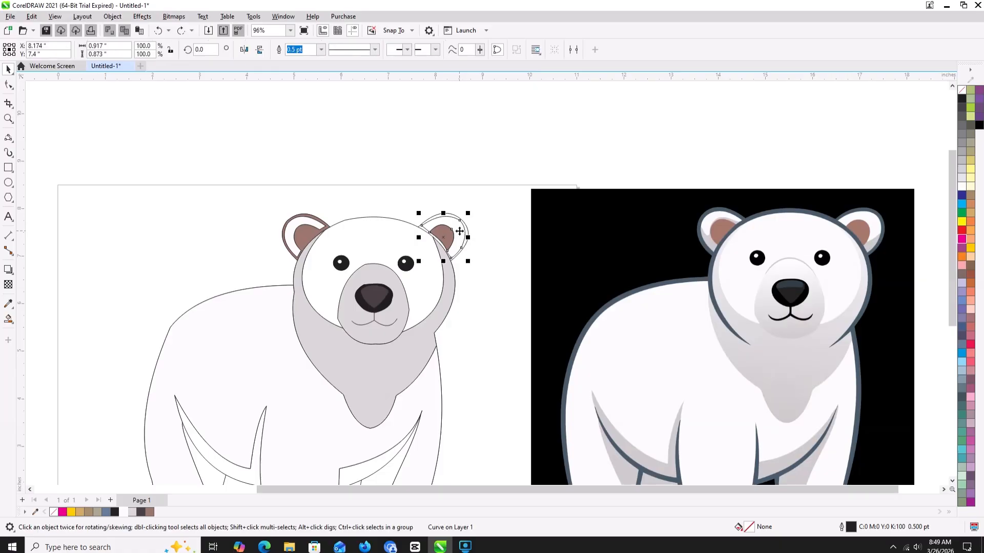
key(Delete)
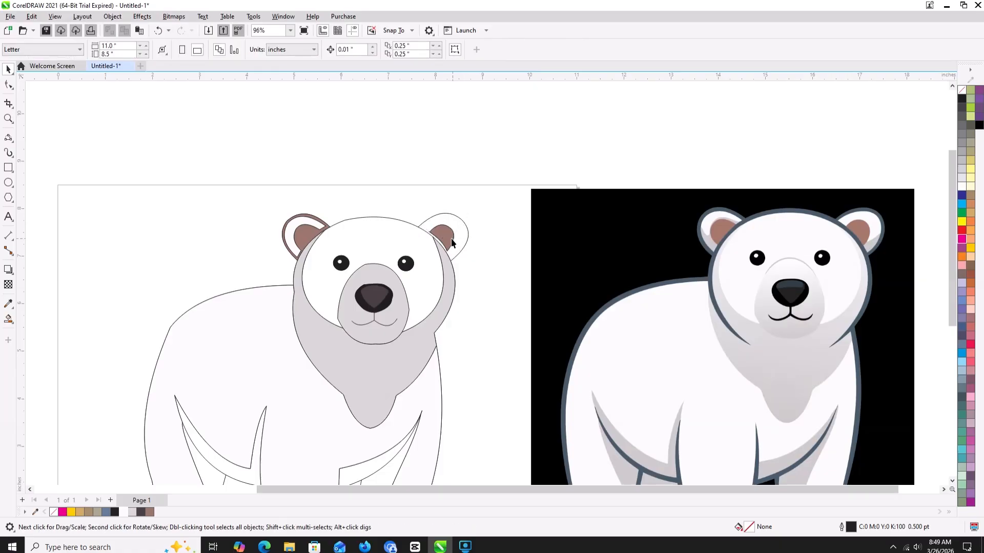
- Delete the unfilled inner outline curve and the surplus shape beneath it from the left ear
click(293, 225)
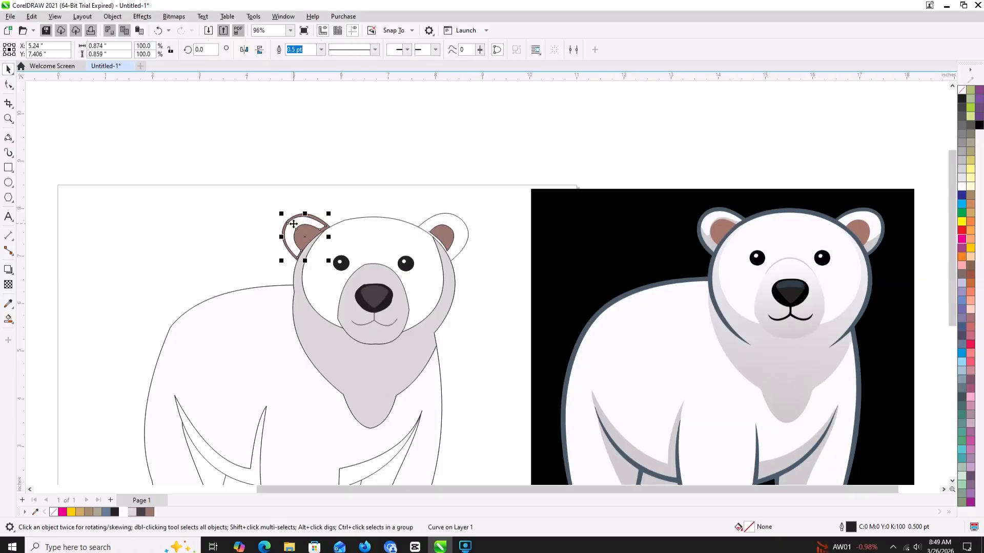
key(Delete)
click(294, 224)
key(Delete)
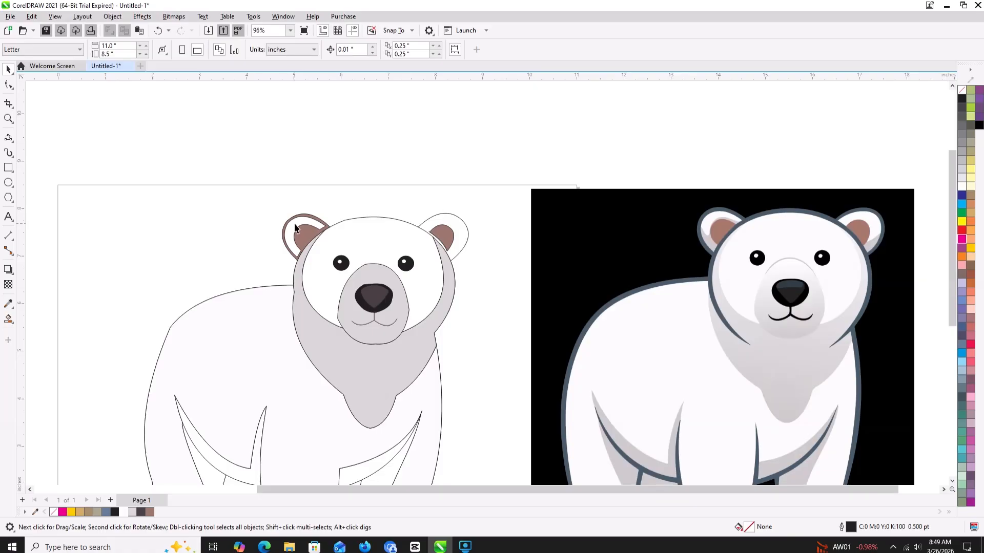
- Try deleting the brown-filled shape of the left ear, then undo the deletion and clear the selection
click(304, 235)
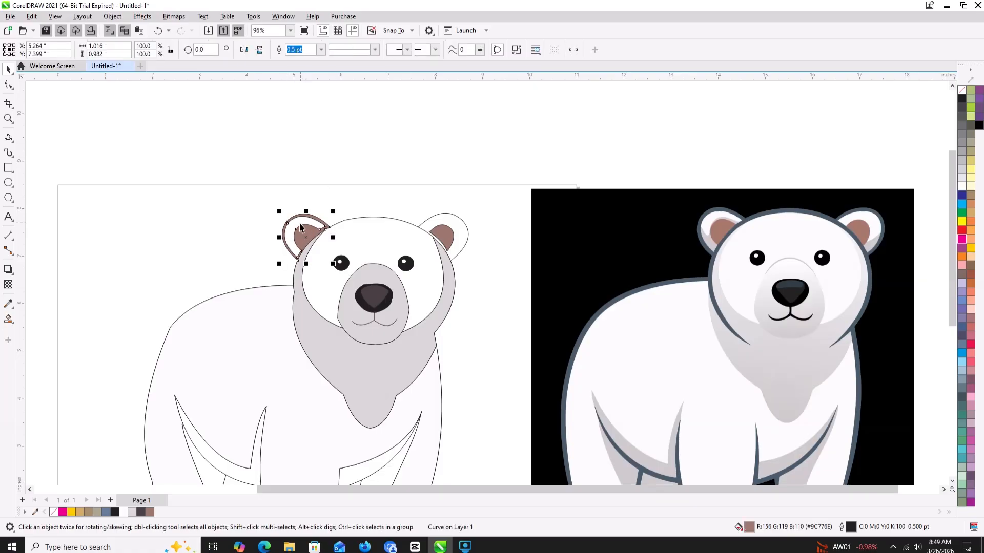
key(Delete)
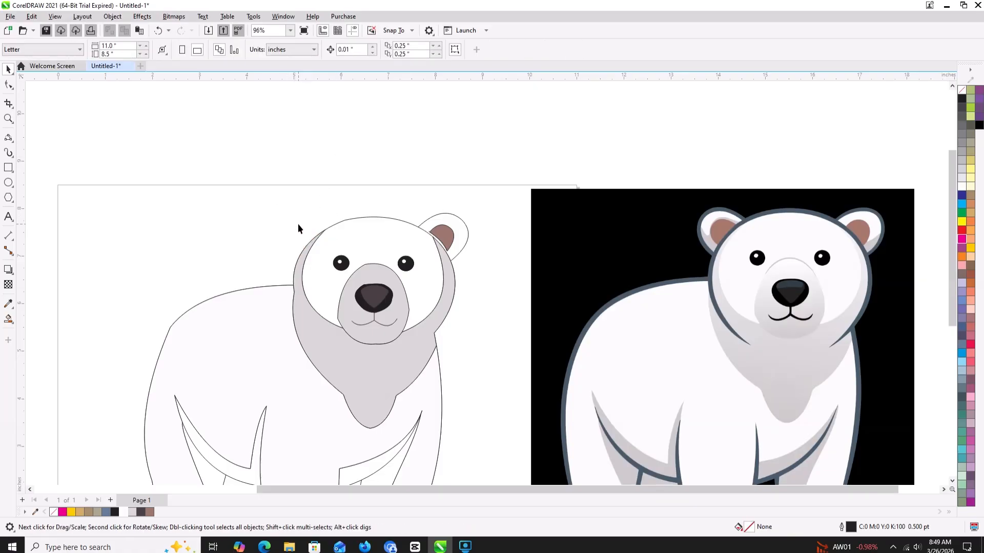
key(ctrl+z)
click(254, 190)
scroll(292, 227, up, 3)
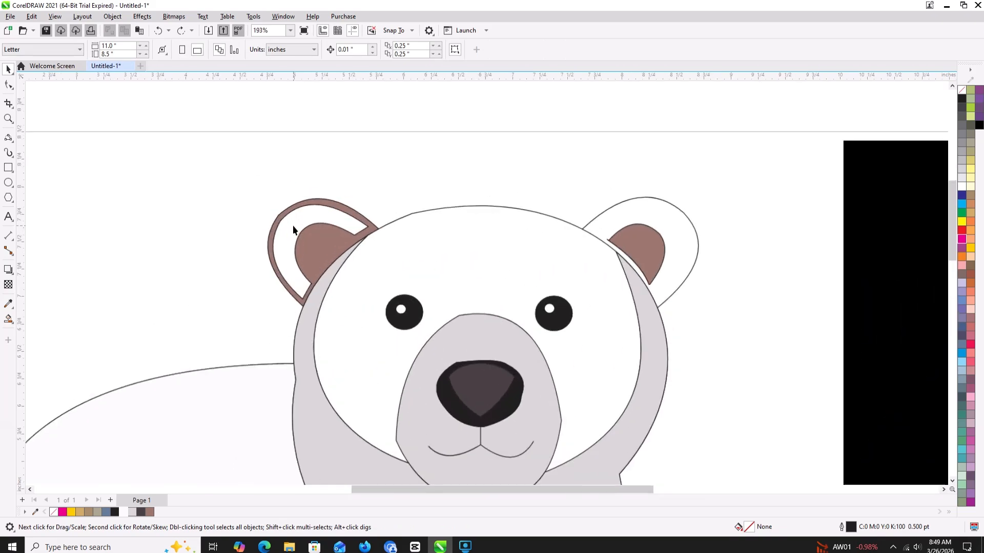
- Try moving the left ear's brown-filled shape away from the head, then undo the move and clear the selection
click(306, 233)
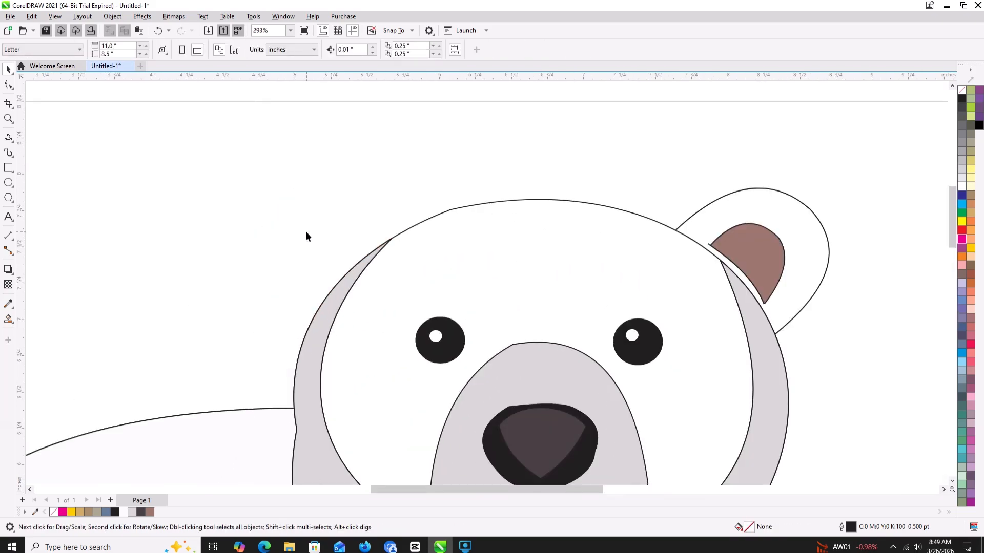
scroll(317, 231, down, 1)
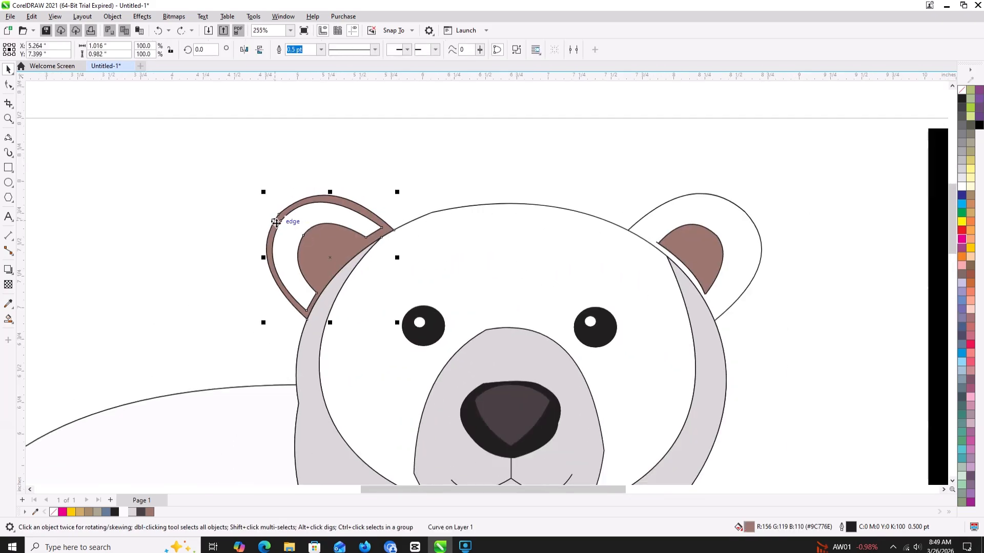
click(323, 227)
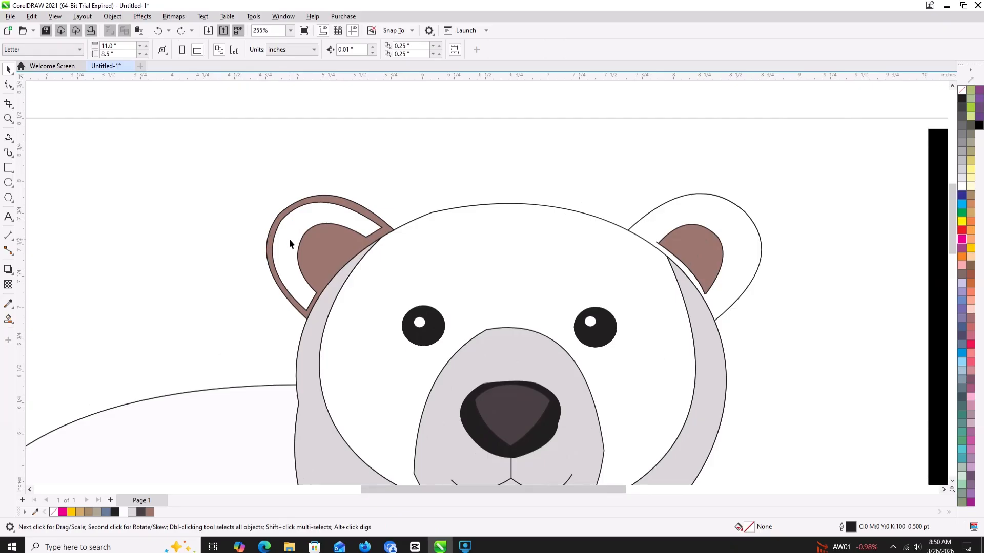
click(310, 249)
drag(309, 249, 191, 199)
drag(187, 204, 322, 246)
key(ctrl+z)
key(ctrl+z)
key(ctrl+z)
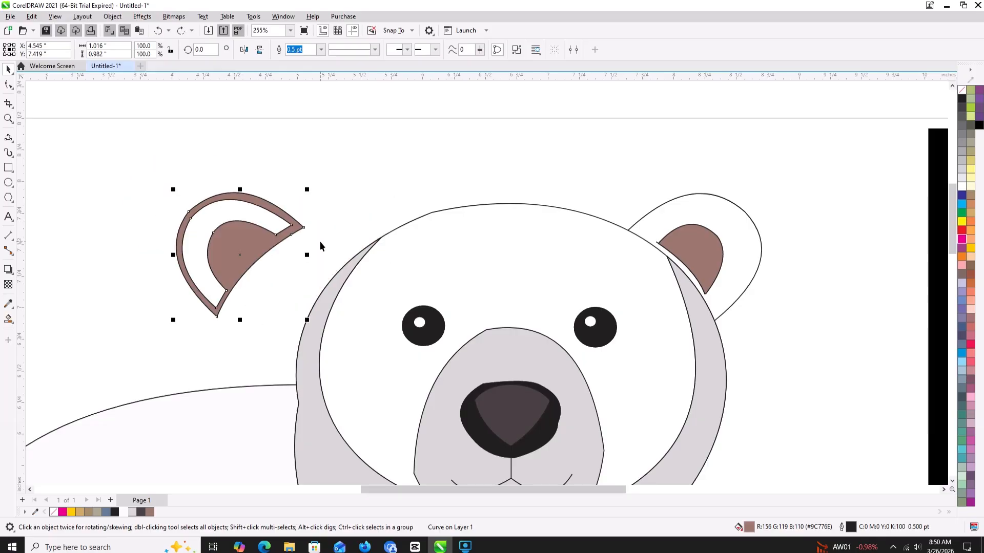
key(Escape)
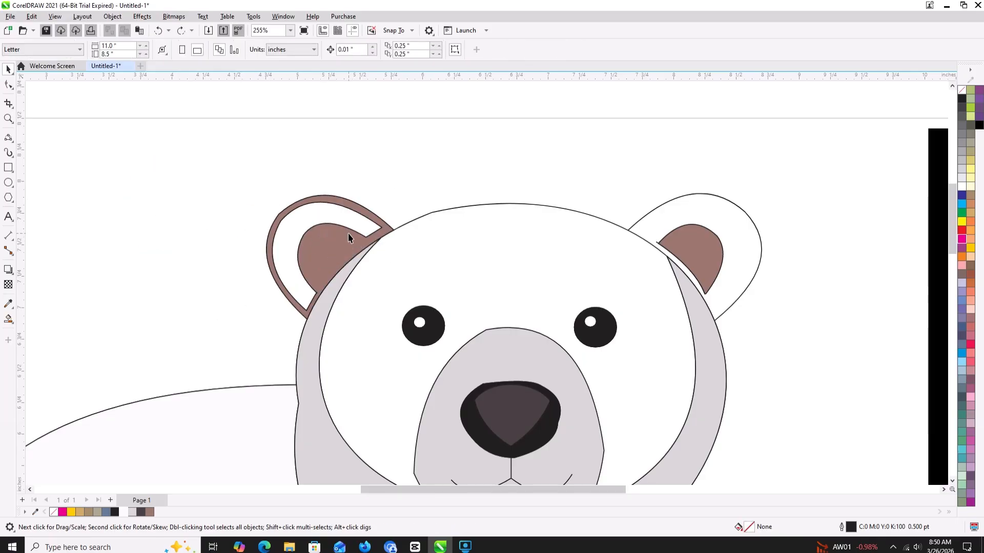
- Reshape the brown-filled left ear curve by moving its inner and lower nodes onto the head outline
click(8, 85)
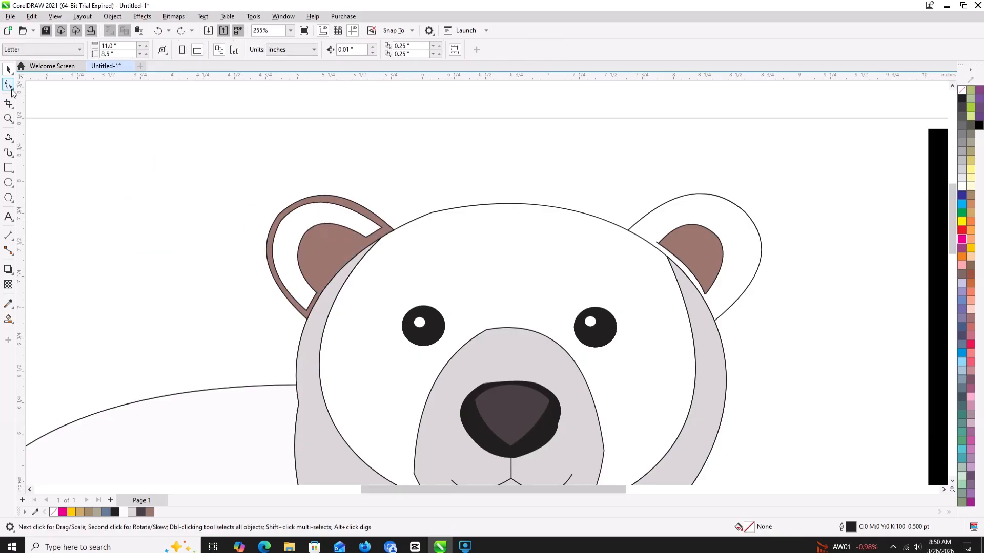
click(334, 225)
drag(367, 237, 389, 233)
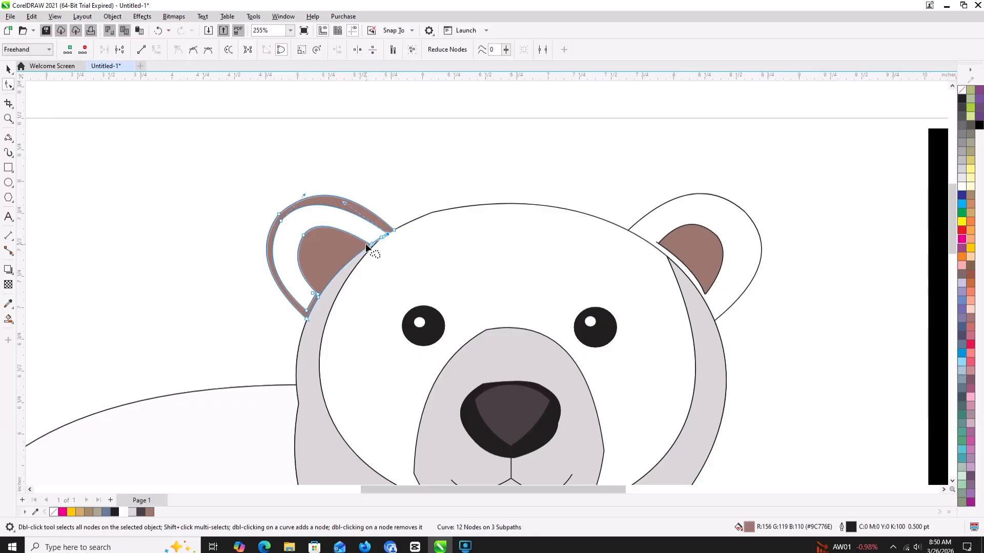
scroll(327, 285, up, 2)
drag(315, 303, 323, 312)
drag(288, 351, 296, 357)
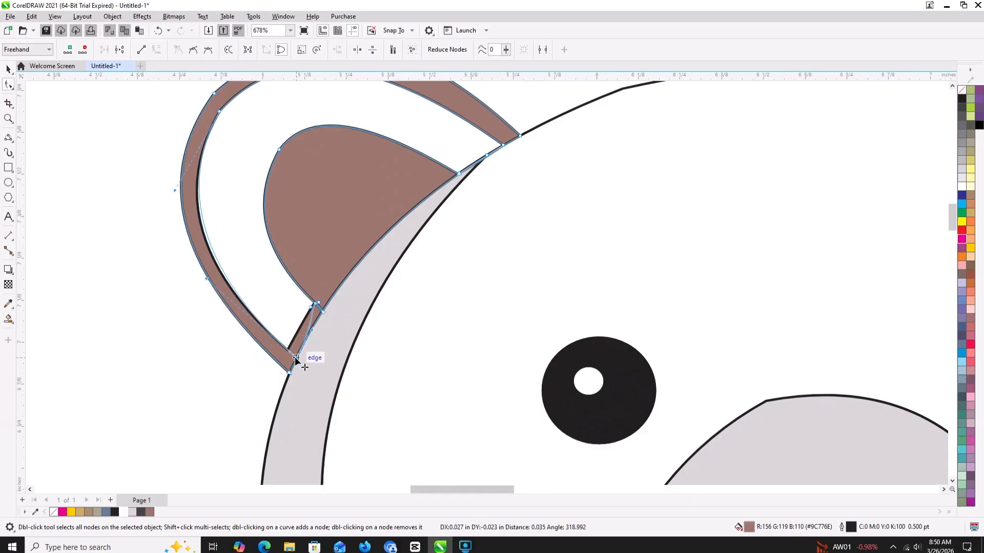
drag(321, 310, 322, 312)
scroll(324, 312, down, 1)
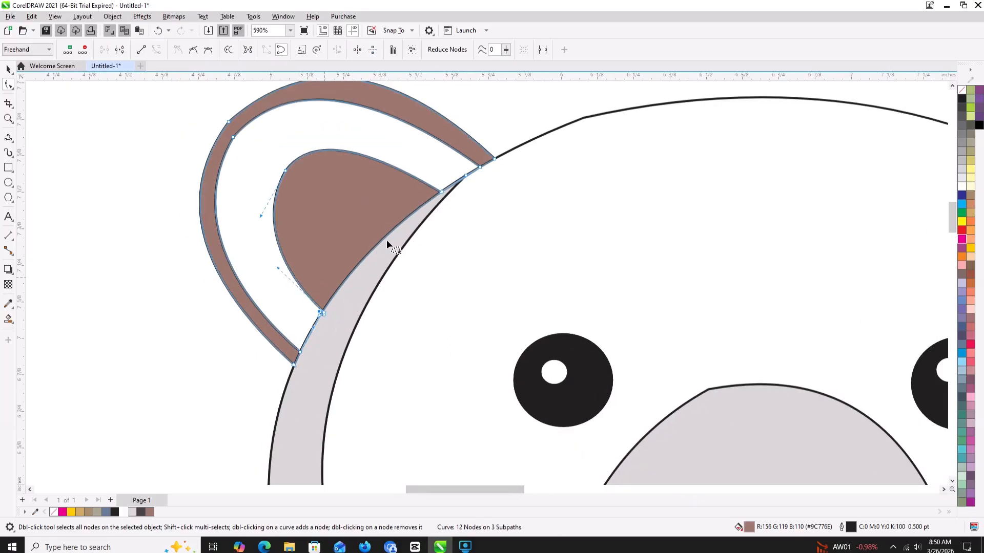
click(440, 191)
scroll(438, 187, down, 8)
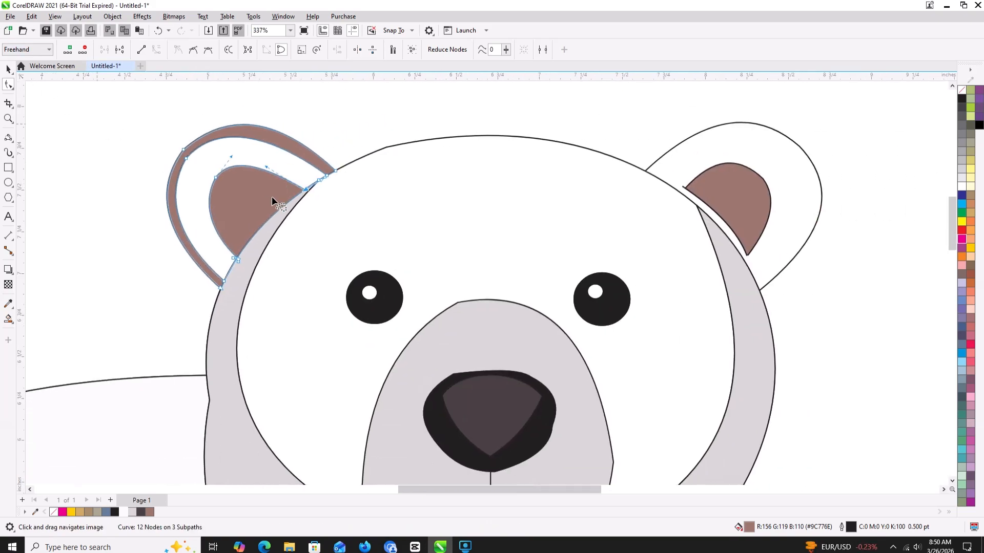
- Fill the reshaped left ear curve with near-white (RGB 251, 251, 251) and deselect it
click(8, 68)
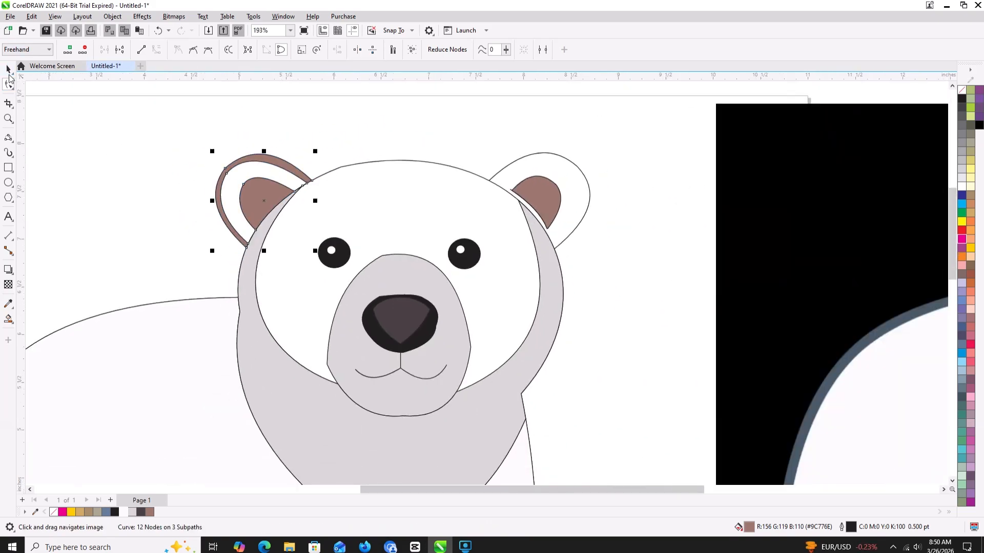
click(125, 513)
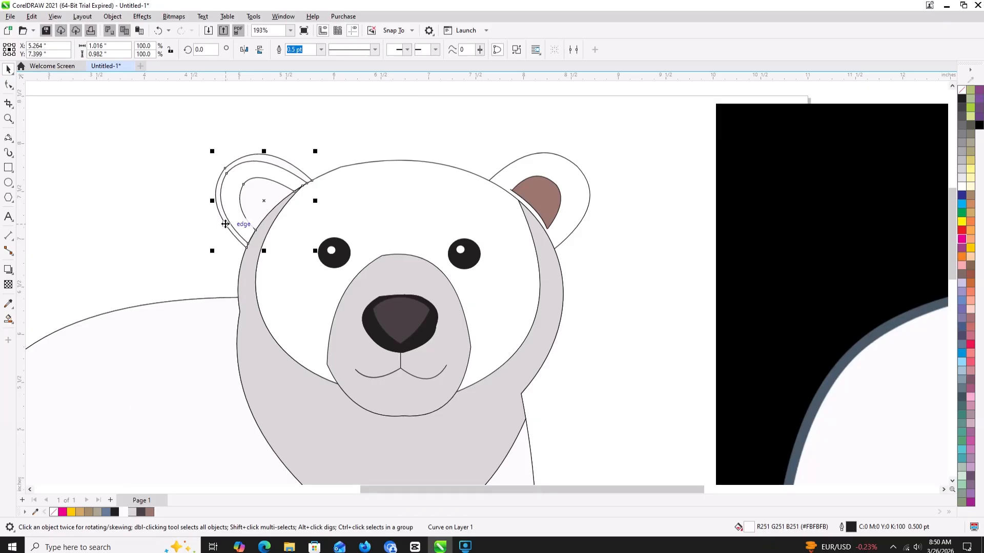
click(162, 226)
- Create a Smart Fill shape in the left inner ear and color it brown (RGB 156, 119, 110)
click(9, 303)
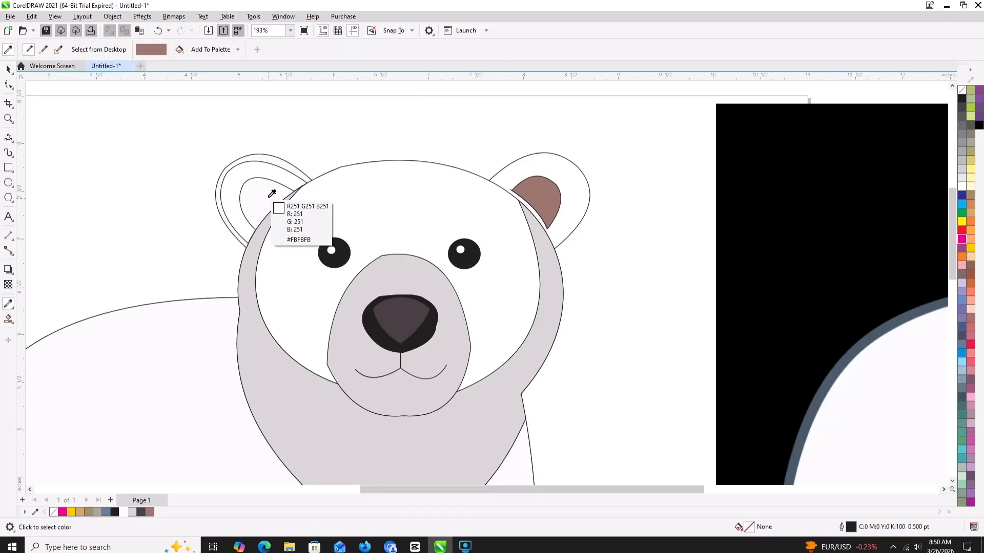
click(272, 193)
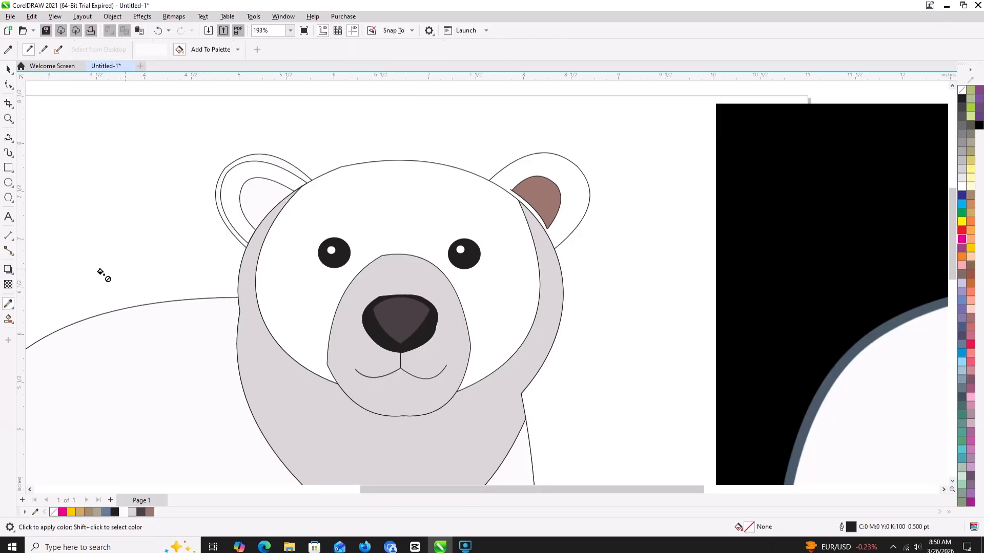
click(8, 318)
click(36, 328)
click(266, 199)
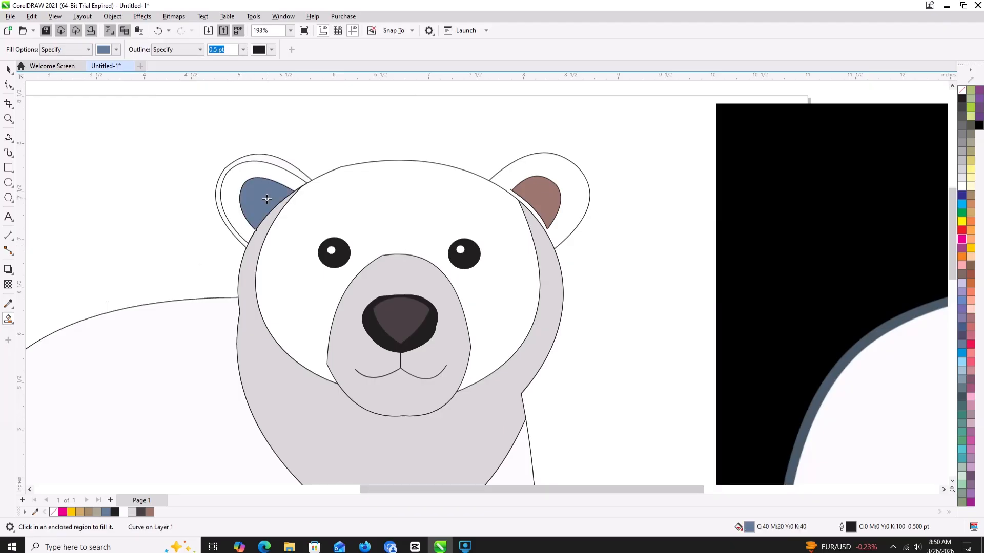
click(150, 512)
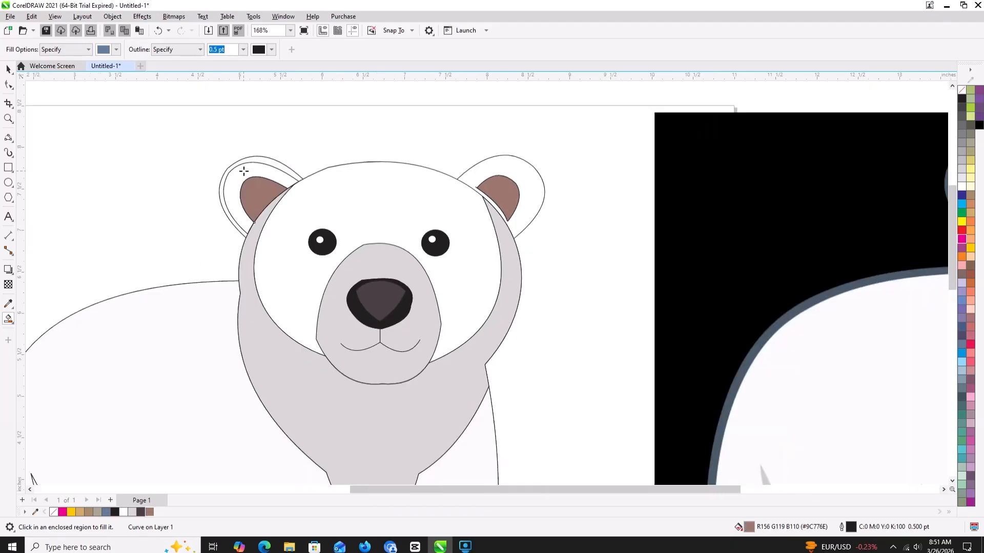
scroll(236, 169, down, 3)
- Try removing the outline from the near-white left ear curve, then undo the removal and clear the selection
click(9, 72)
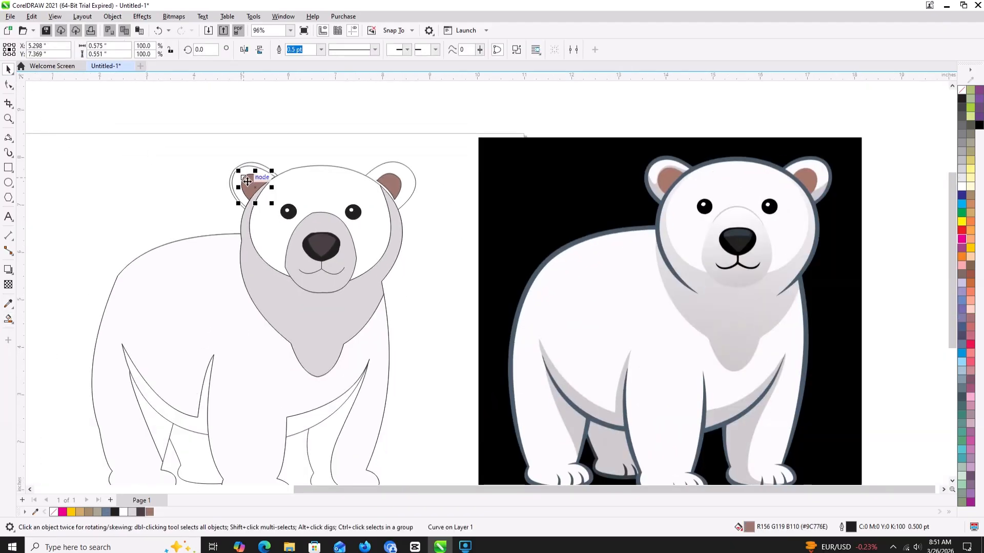
click(218, 178)
click(236, 177)
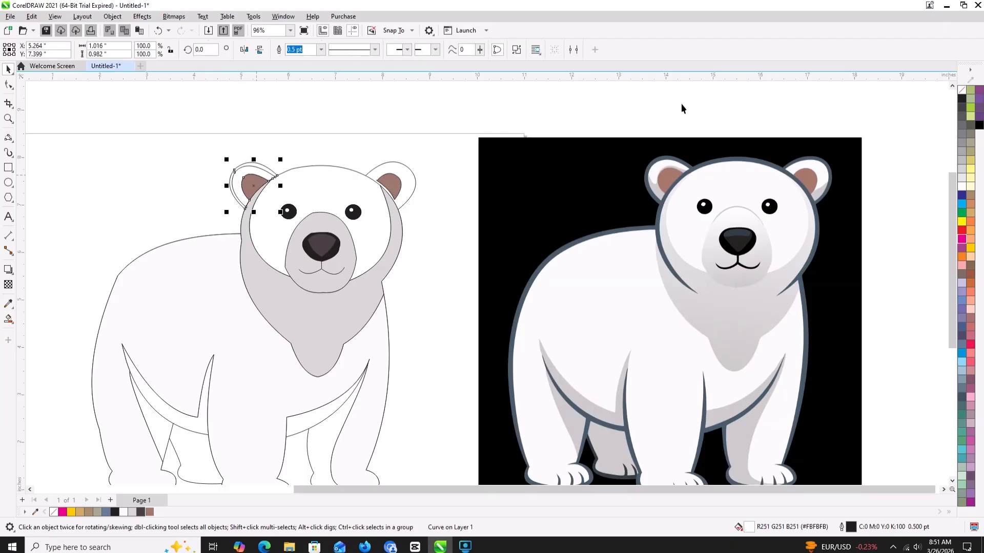
right_click(962, 91)
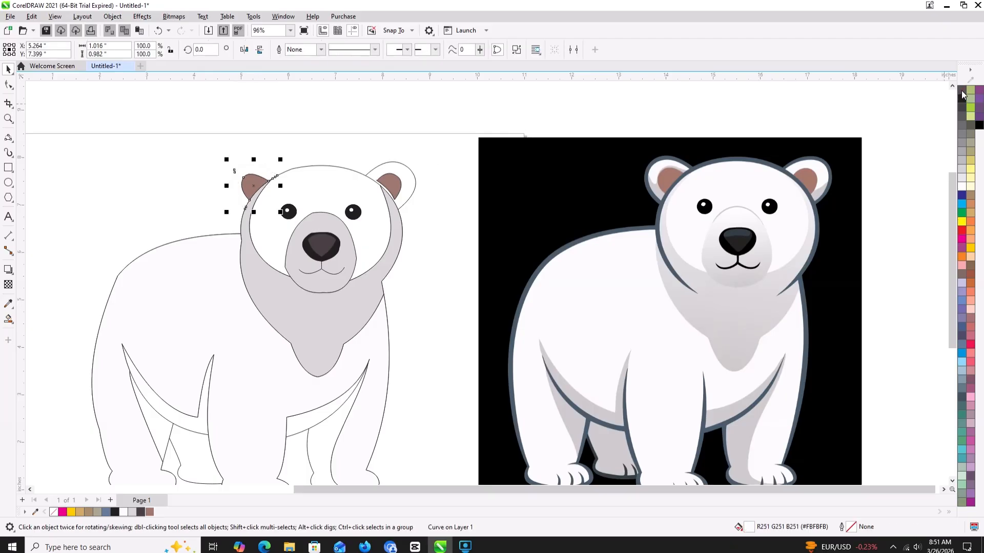
key(ctrl+z)
click(331, 144)
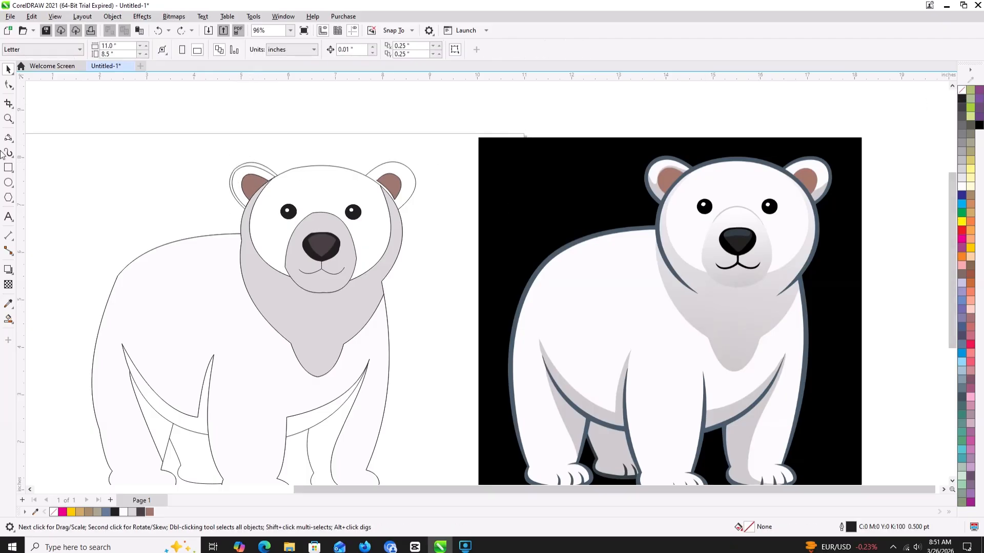
- Remove the surplus inner rim line from the left ear with Virtual Segment Delete
click(8, 103)
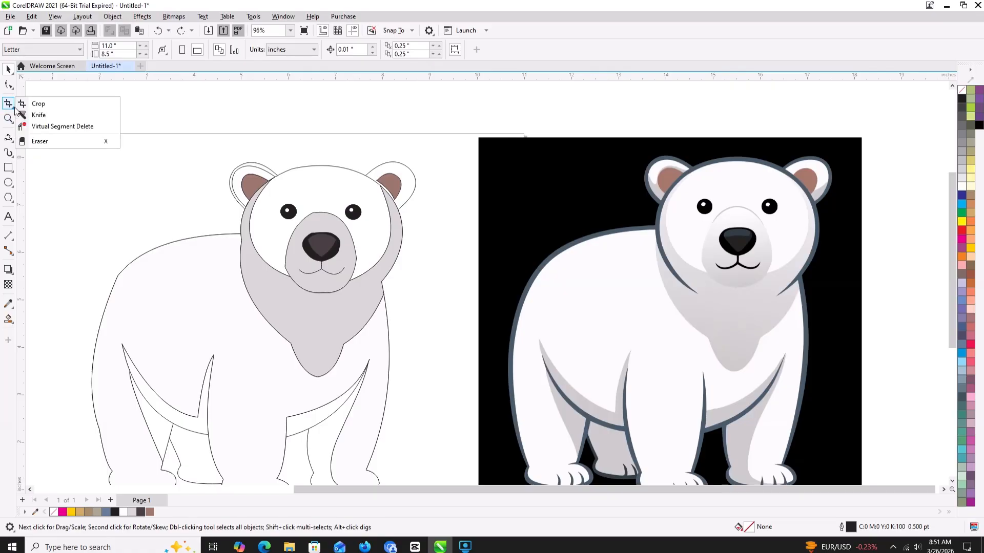
click(30, 127)
scroll(246, 161, up, 3)
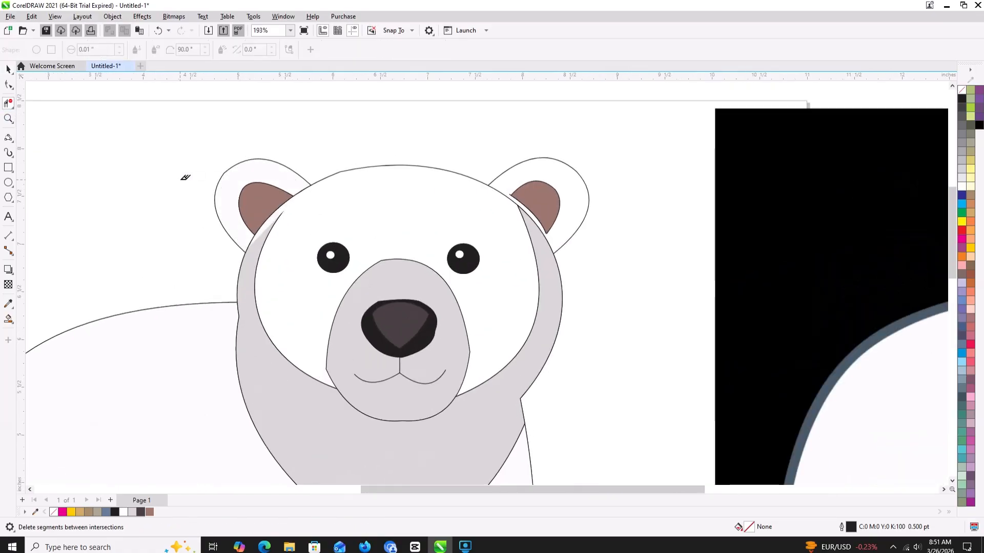
scroll(186, 175, down, 3)
drag(181, 177, 225, 178)
click(9, 70)
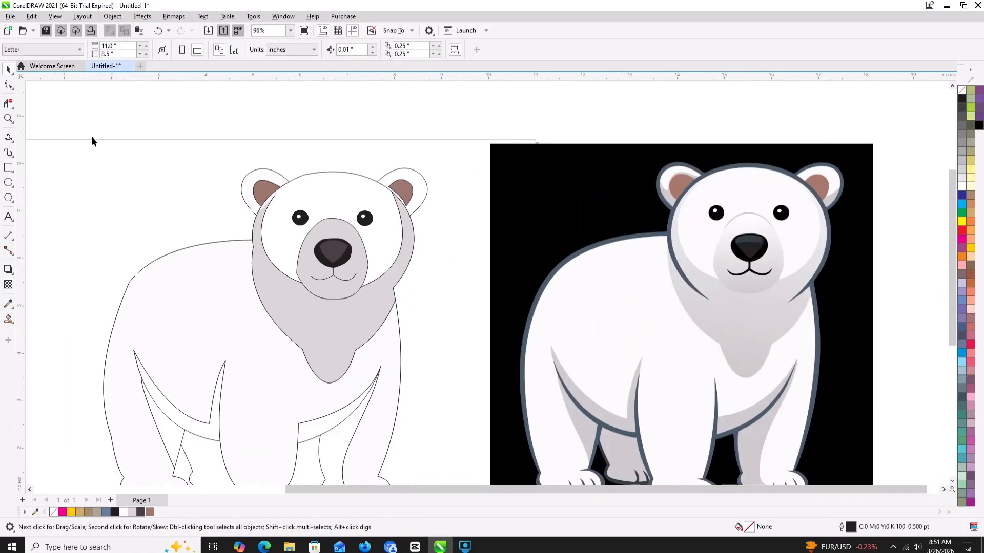
- Fill the bear's face with near-white (RGB 251, 251, 251) sampled from the bitmap's forehead
scroll(117, 176, down, 2)
click(273, 193)
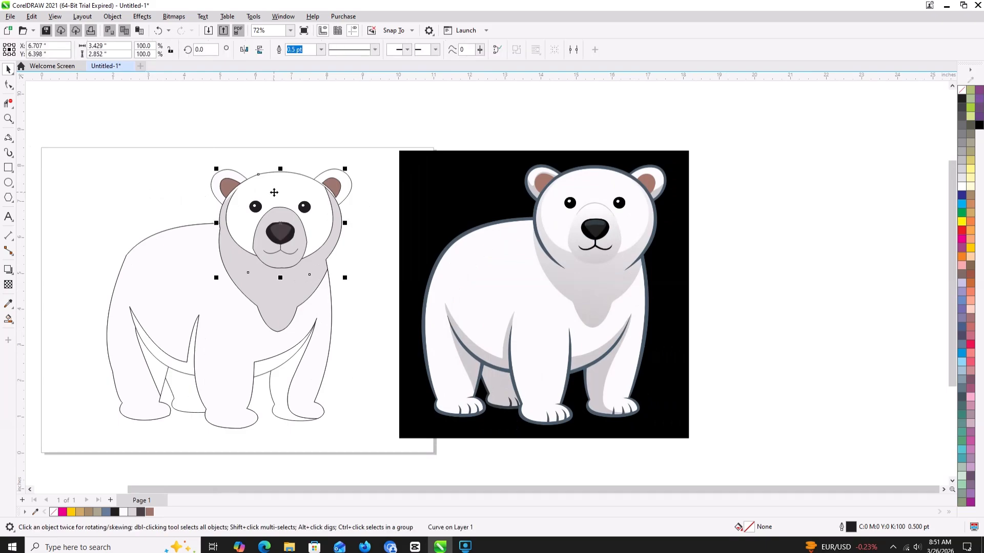
click(7, 303)
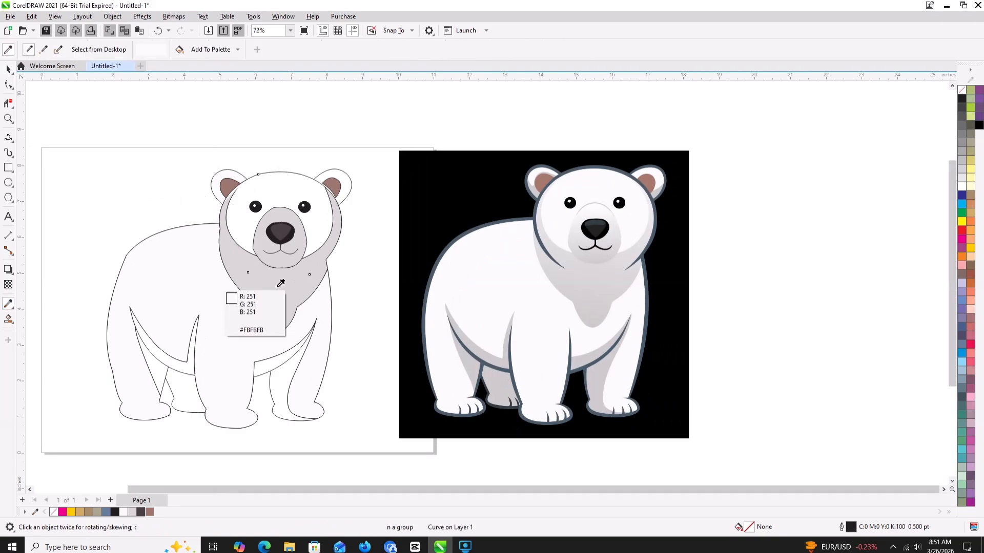
click(584, 177)
click(269, 188)
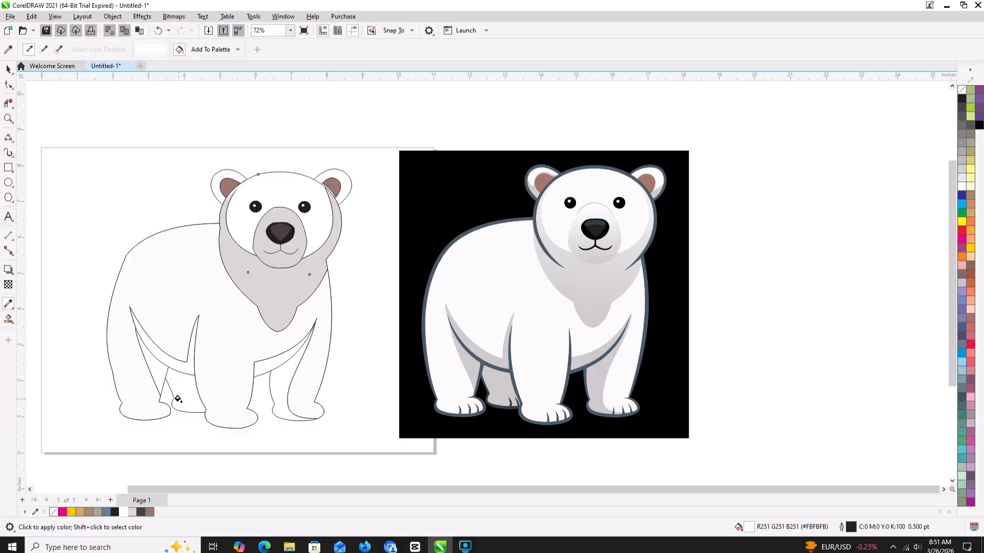
- Create a Smart Fill shape in the left belly shadow and color it with the light gray sampled from the bitmap's belly shadow
click(8, 318)
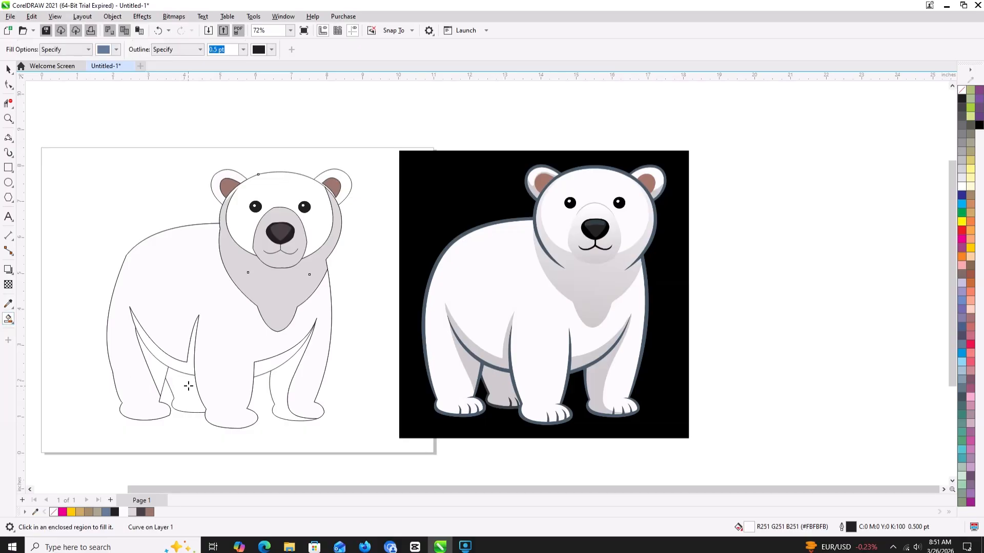
click(188, 365)
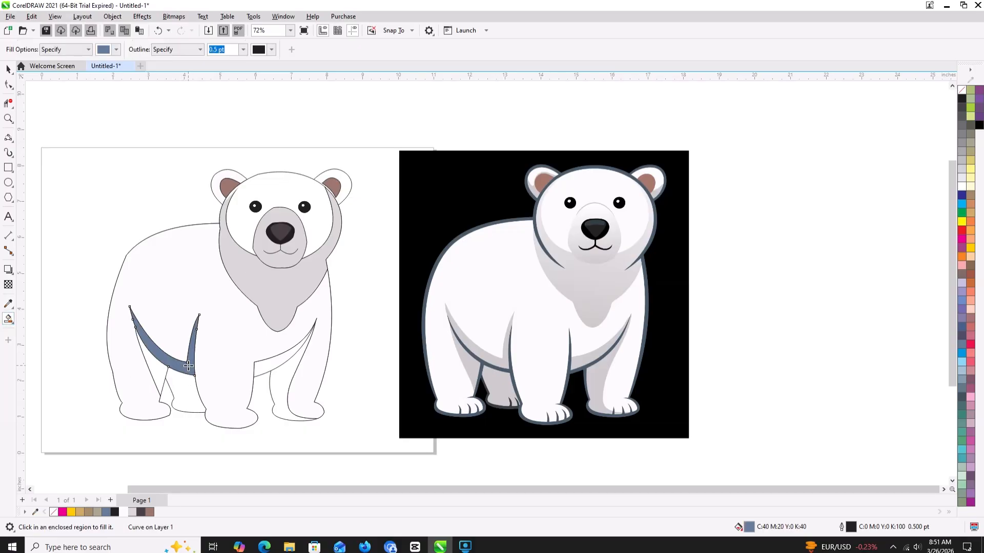
click(8, 303)
click(467, 347)
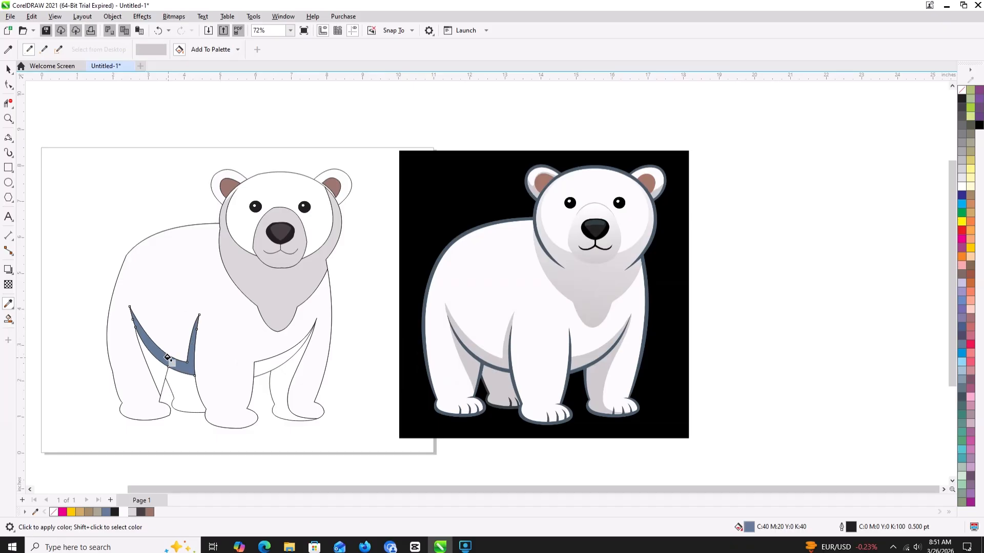
click(174, 360)
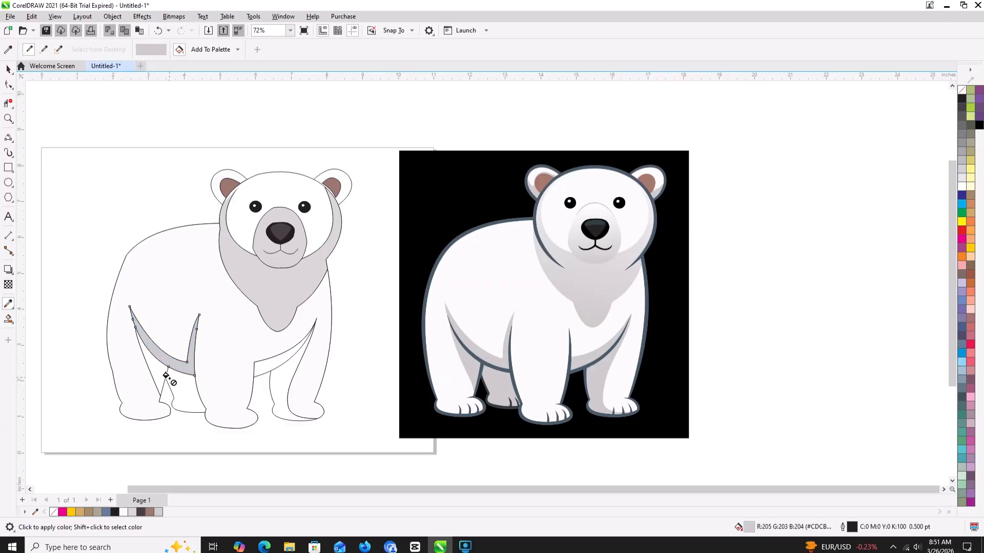
- Create Smart Fill shapes in the two left leg shadows, the right belly shadow and the right leg shadow
click(8, 318)
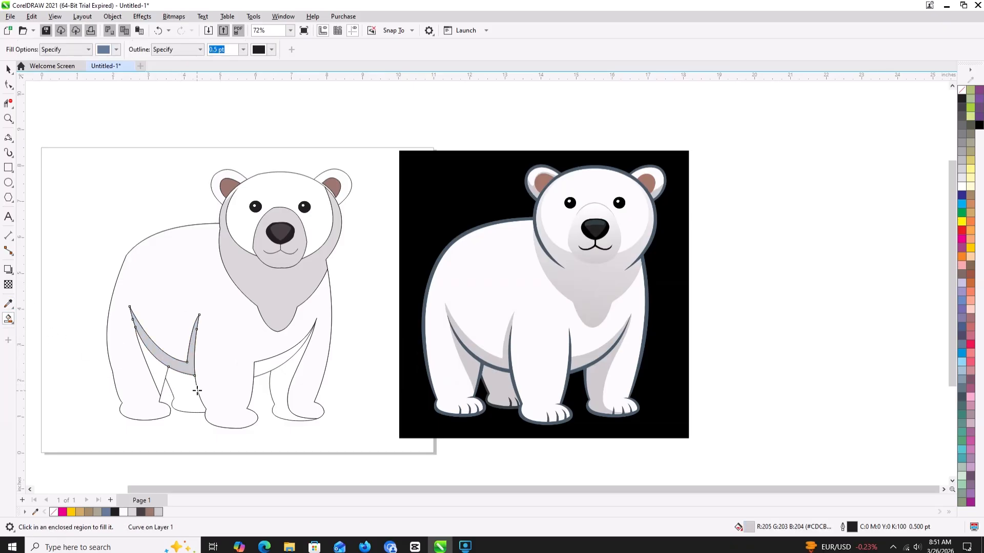
click(153, 368)
click(192, 399)
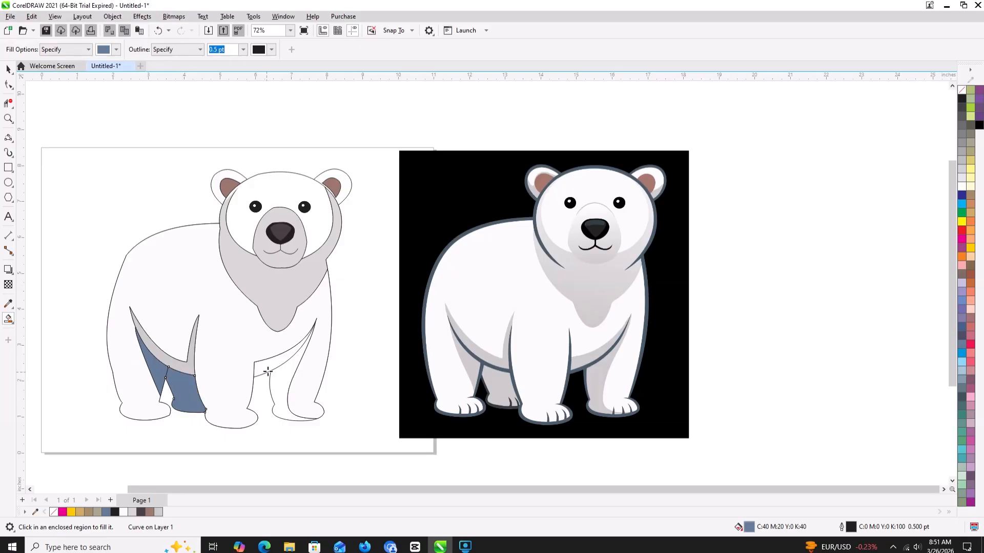
click(271, 363)
click(279, 388)
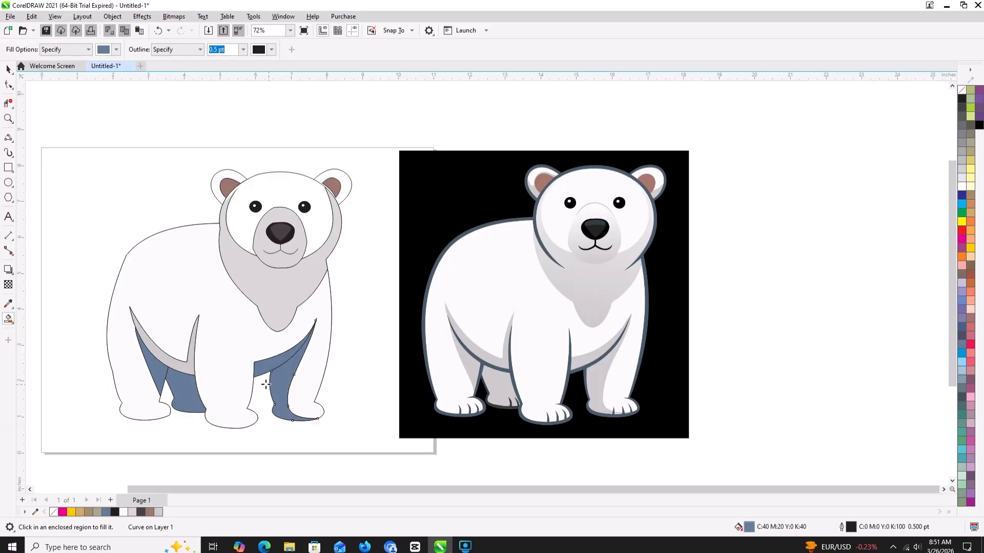
- Fill the two left leg shadows, the right leg shadow and the right belly shadow with light gray (RGB 205, 203, 204) sampled from the bitmap's leg shadow
click(9, 303)
click(459, 348)
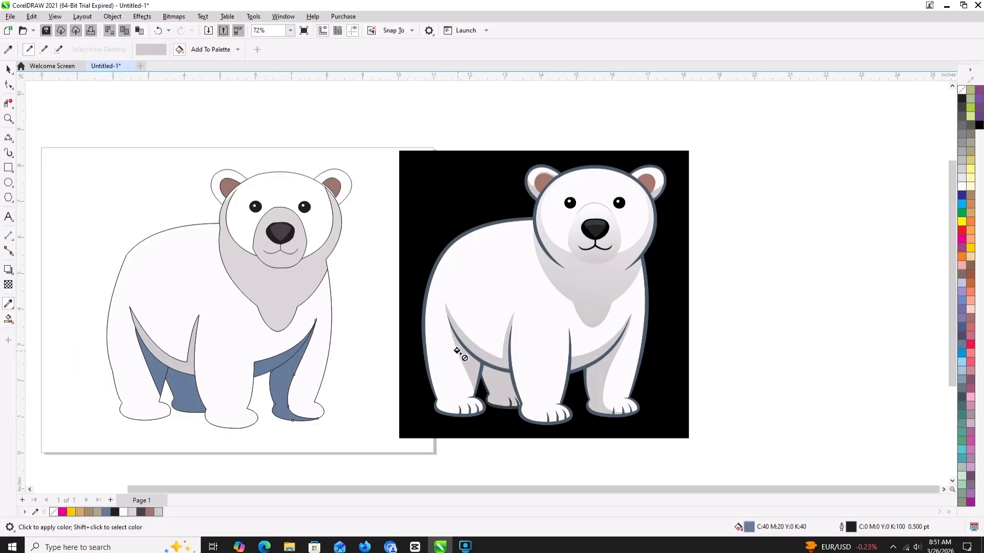
click(156, 369)
click(174, 386)
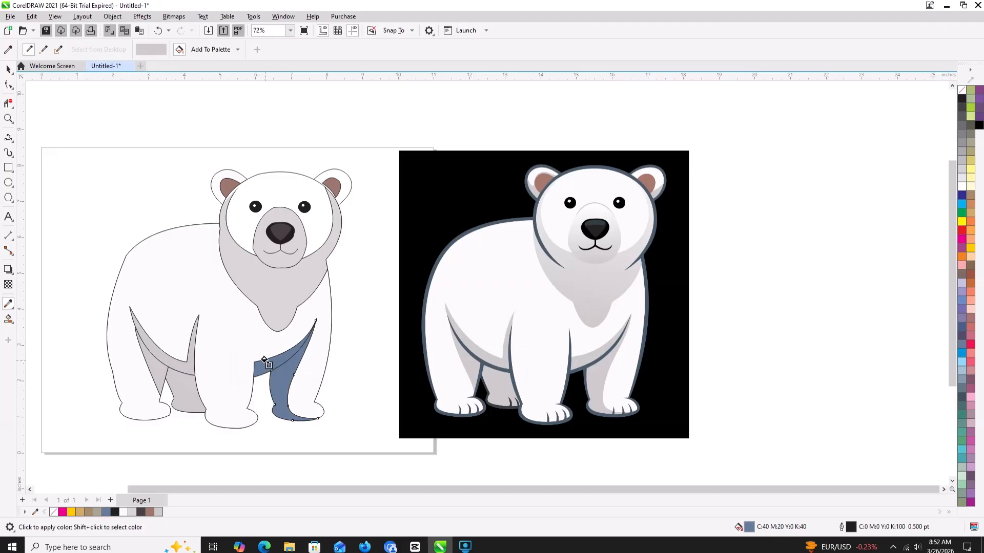
click(264, 357)
key(ctrl+z)
click(277, 380)
click(259, 366)
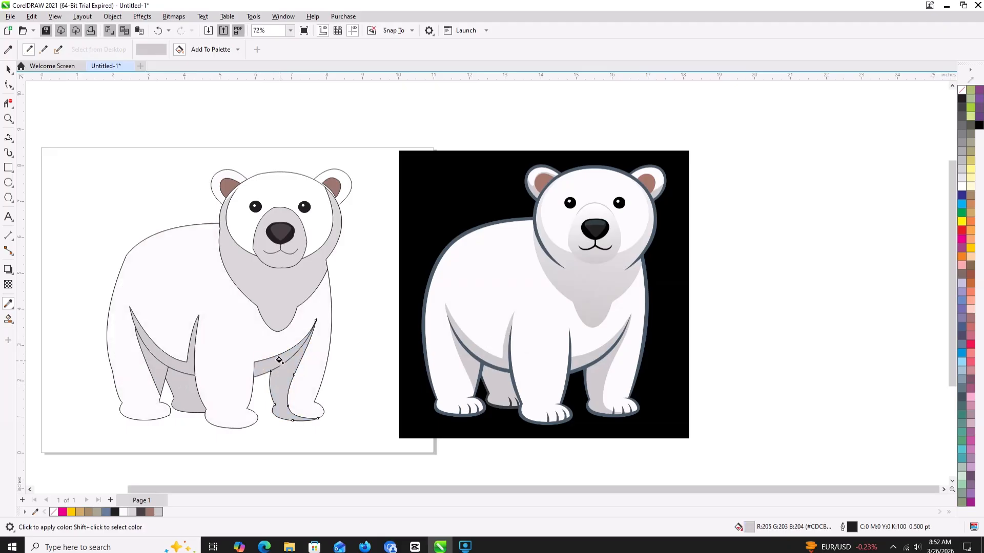
- Move the polar bear bitmap clear of the page and add a page-sized background rectangle filled with tan (C:0 M:40 Y:60 K:20)
drag(280, 358, 334, 353)
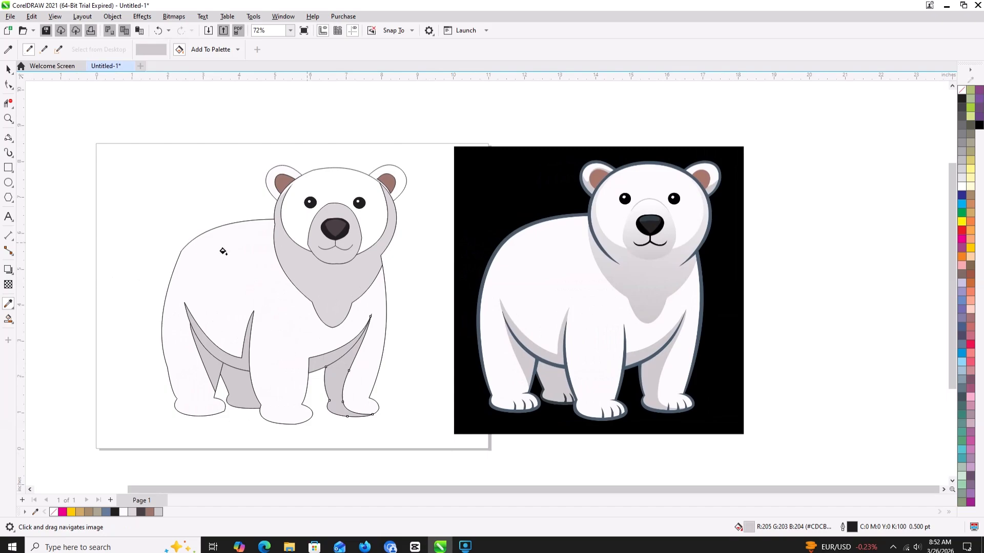
click(10, 73)
drag(580, 309, 670, 307)
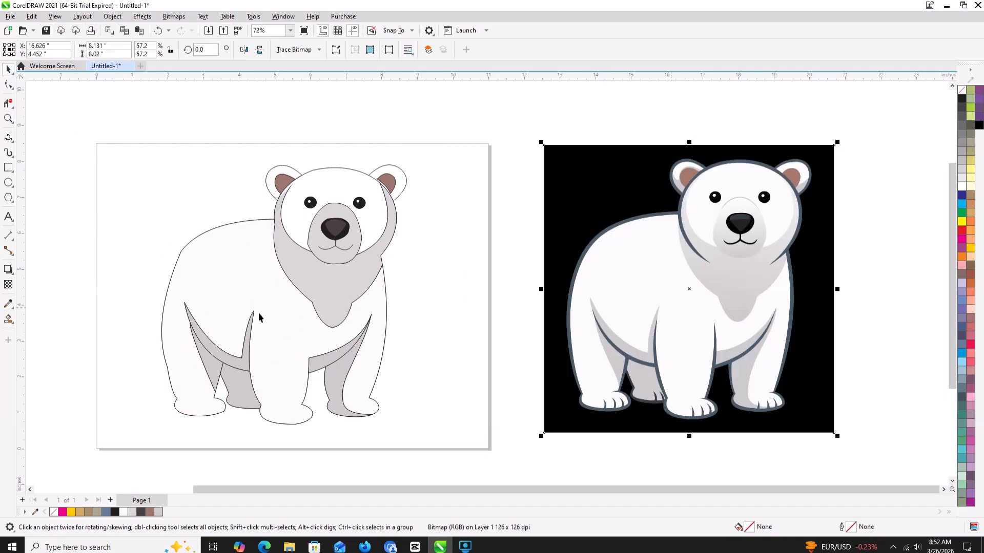
double_click(8, 167)
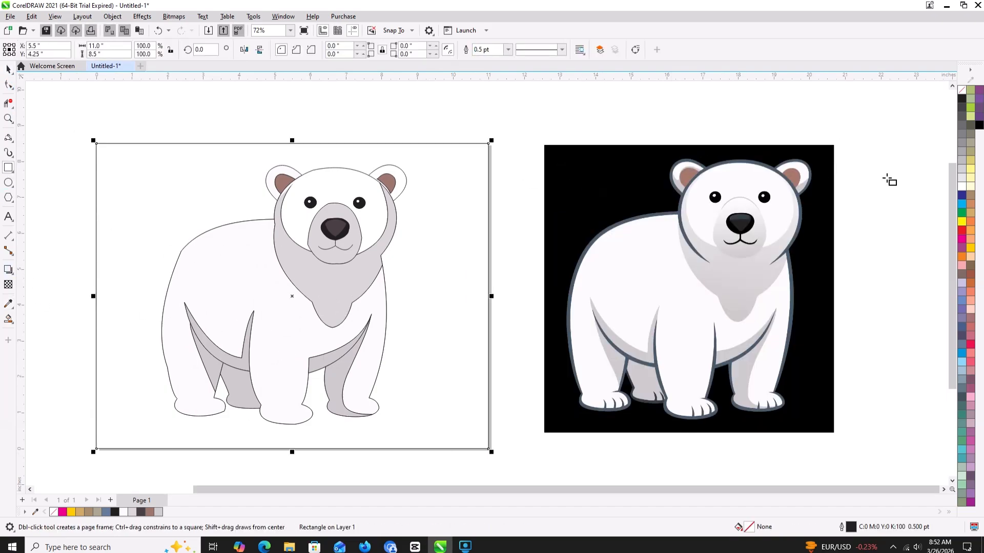
click(969, 204)
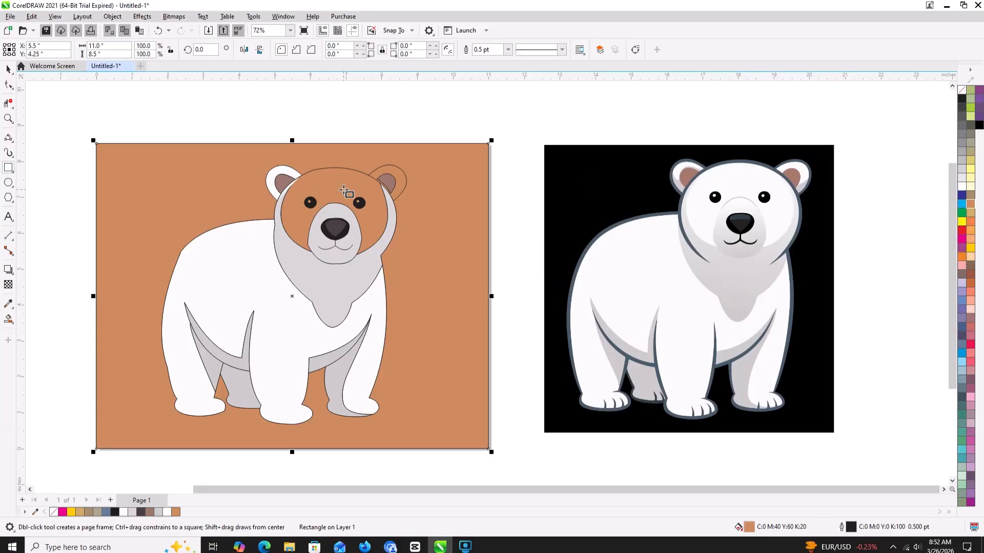
- Create a Smart Fill shape for the bear's face and color it near-white (RGB 251, 251, 251)
click(8, 319)
click(296, 235)
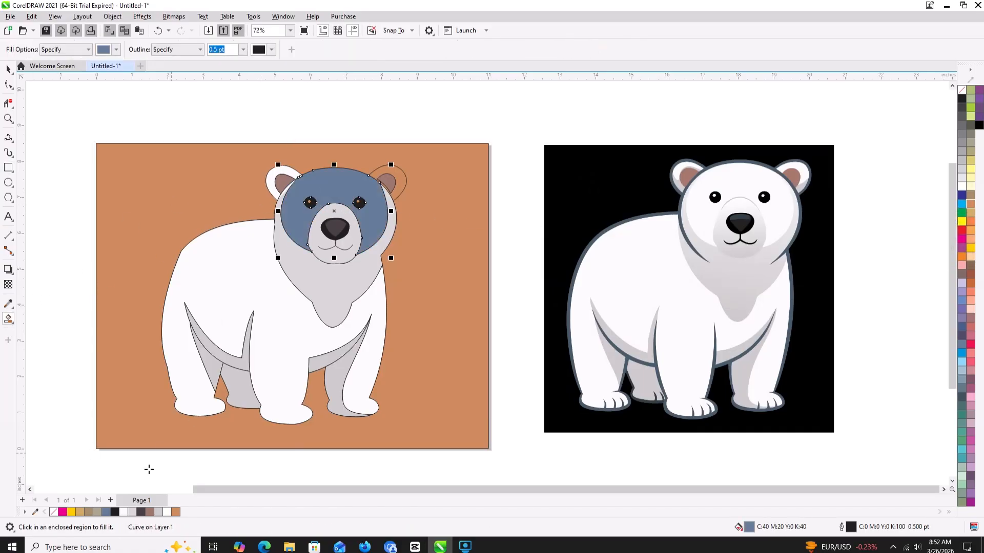
click(123, 512)
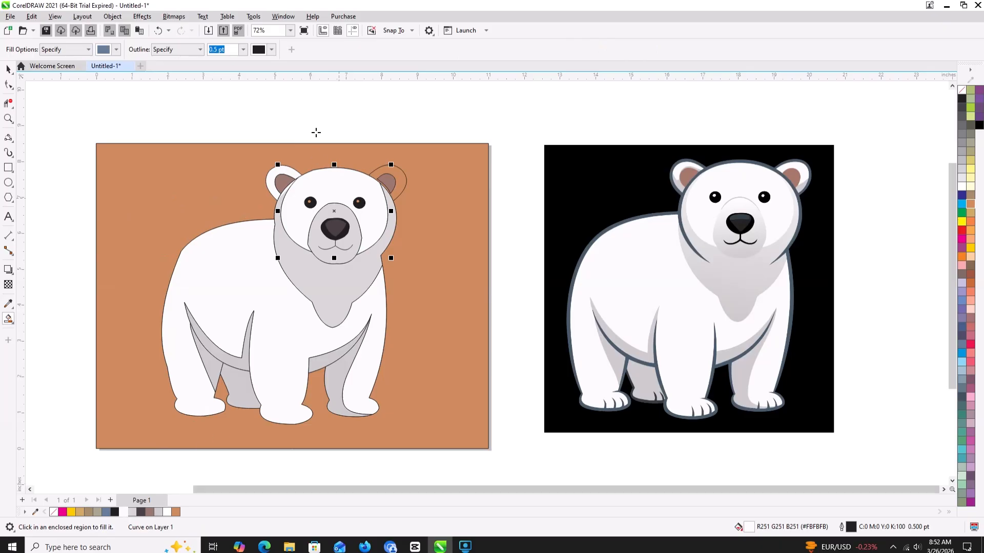
- Create Smart Fill shapes in the highlights of both eyes and color them white (C:0 M:0 Y:0 K:0)
scroll(310, 205, up, 5)
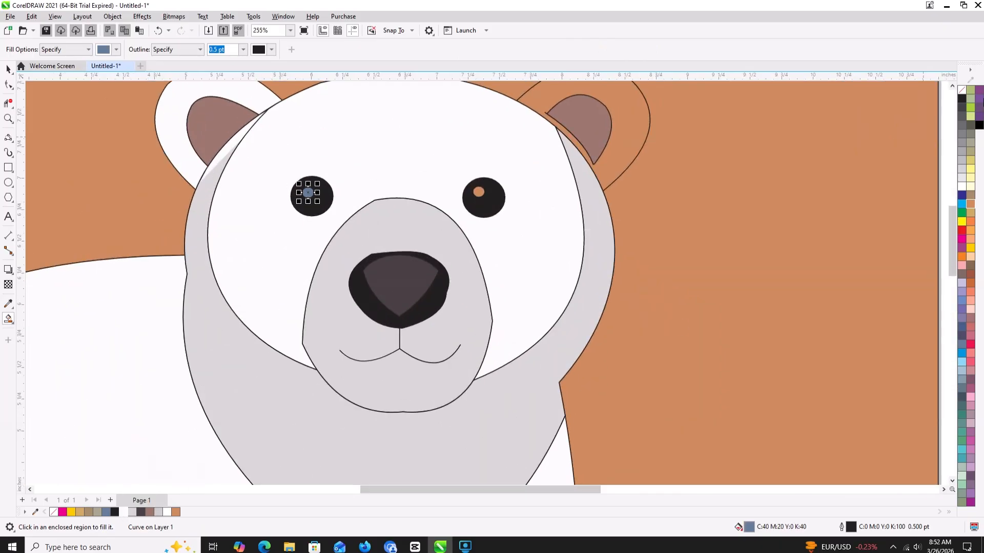
click(963, 188)
click(478, 192)
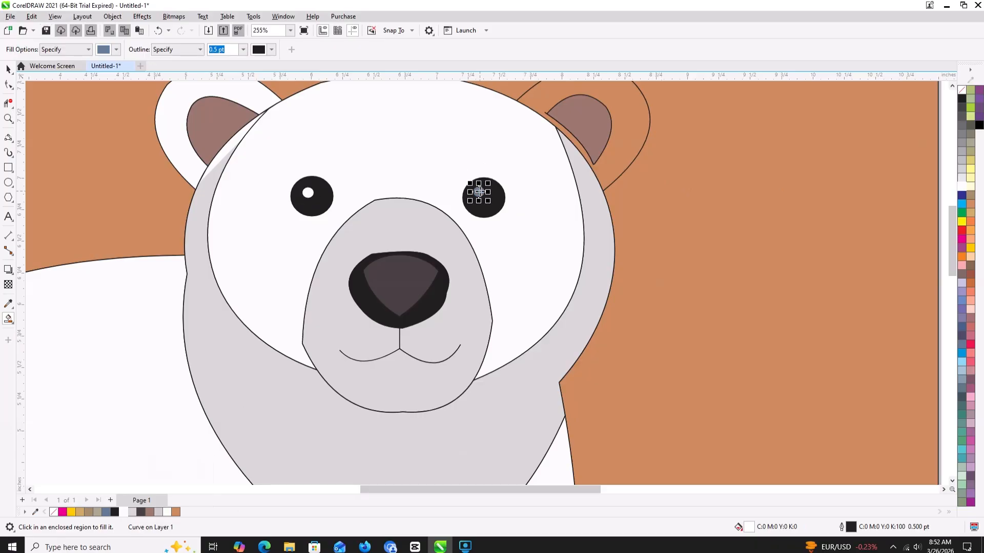
click(962, 187)
- Create a Smart Fill shape for the right ear's outer area and color it near-white (RGB 251, 251, 251)
scroll(467, 198, down, 4)
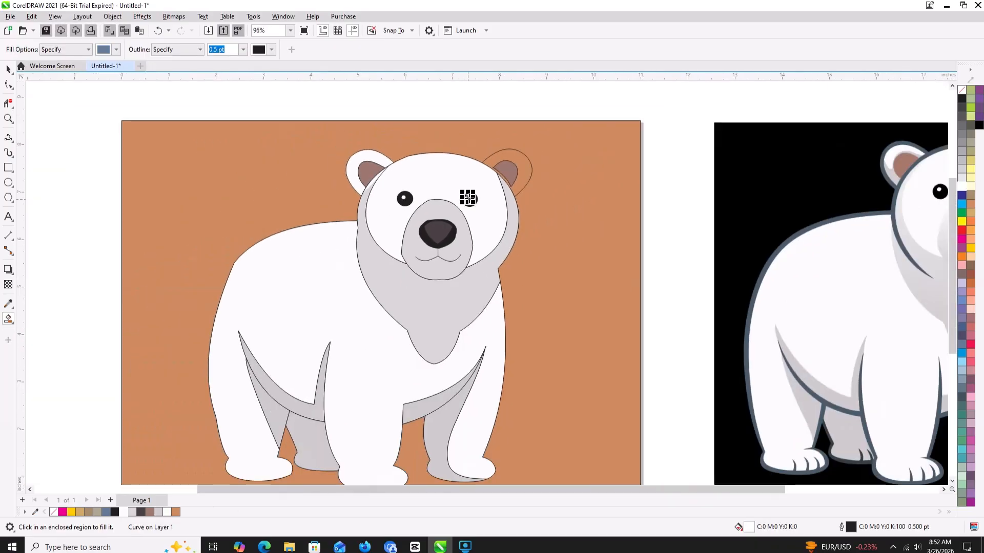
click(508, 149)
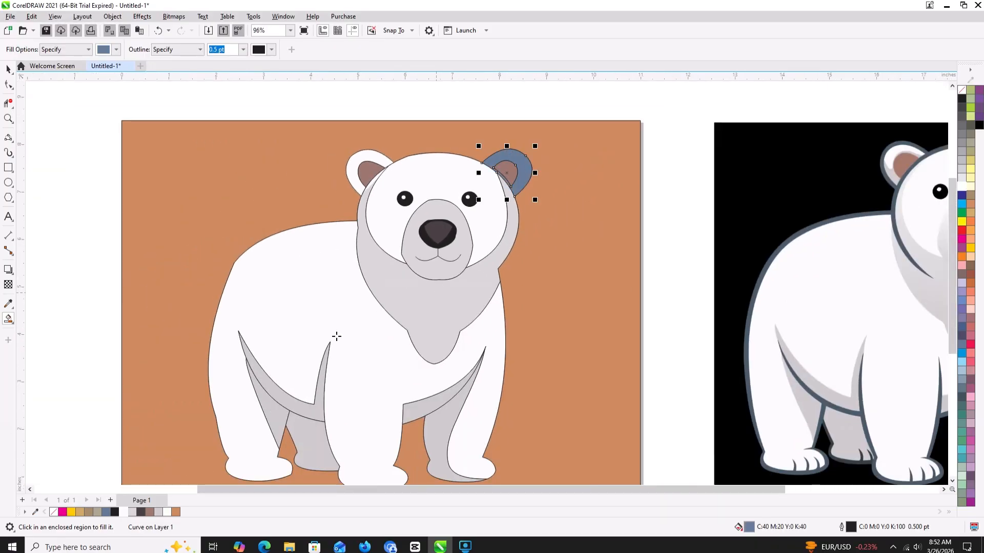
click(131, 512)
scroll(364, 259, down, 1)
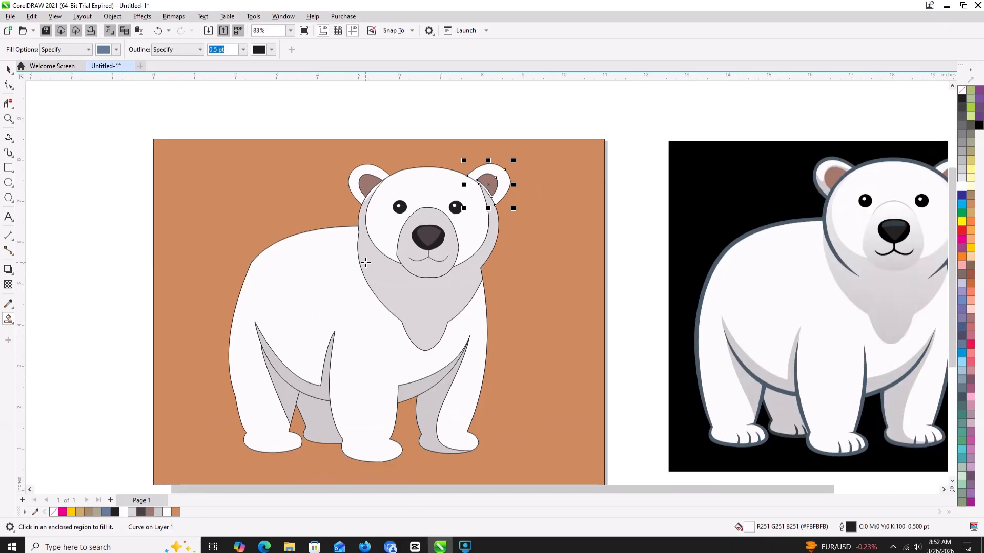
- Try nudging the right ear's near-white shape slightly down and to the left, and undo the nudges
key(Down)
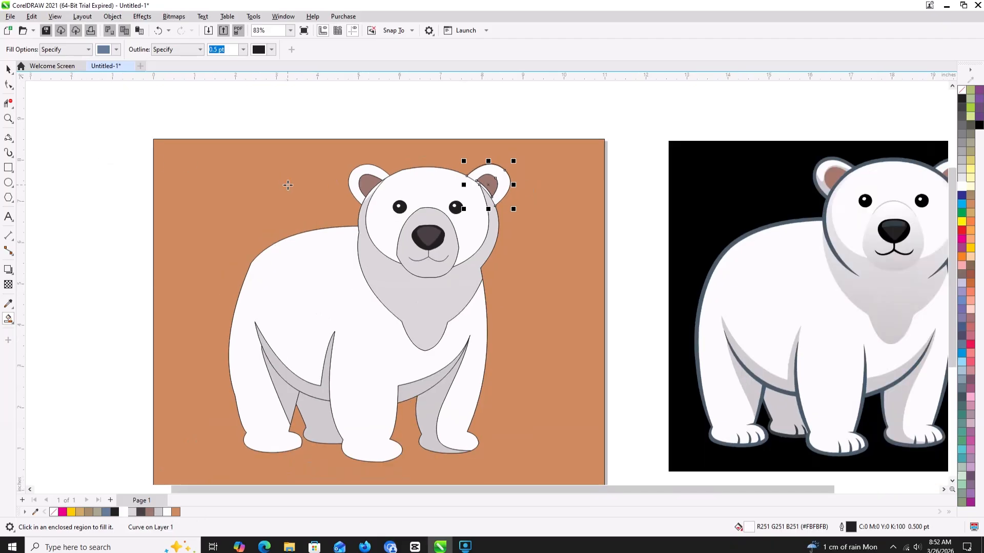
key(Left)
key(Left)
key(Left)
key(Left)
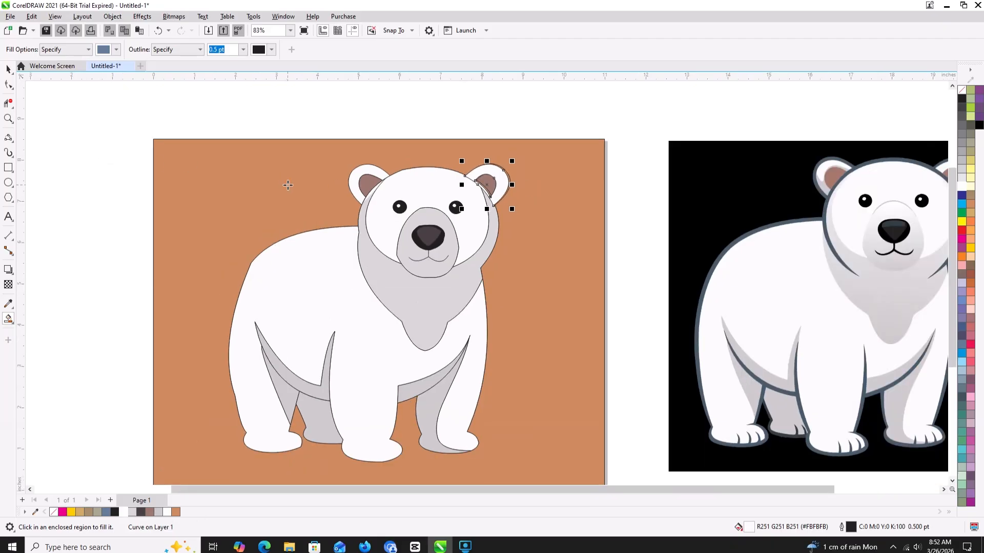
key(ctrl+z)
key(ctrl+z)
key(ctrl+z)
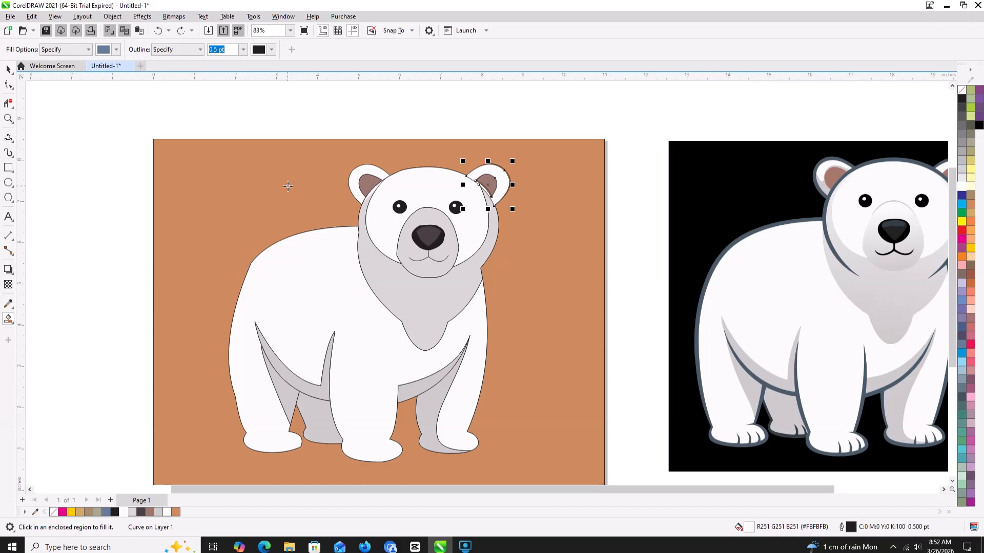
key(ctrl+z)
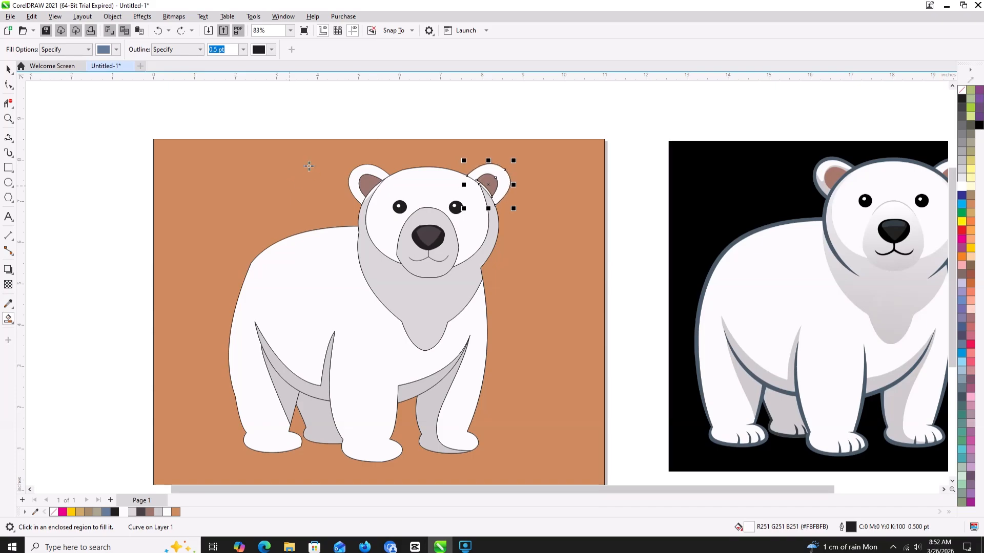
- Deselect the right ear's outer shape and select its brown inner shape with the Pick tool
click(8, 69)
click(501, 130)
click(490, 185)
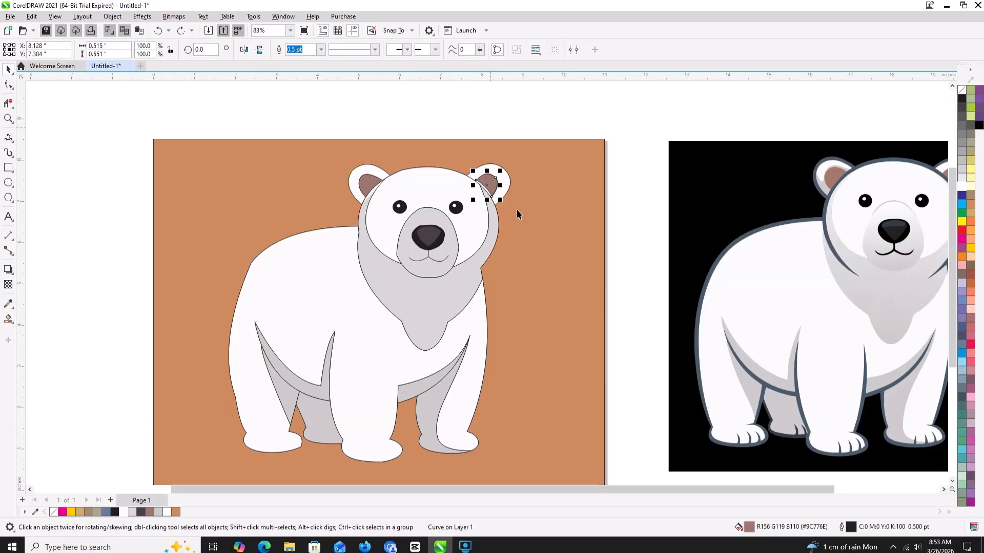
- Reshape the right ear's brown inner shape by moving its two lower corner nodes and curve handles onto the head's edge
scroll(516, 209, up, 3)
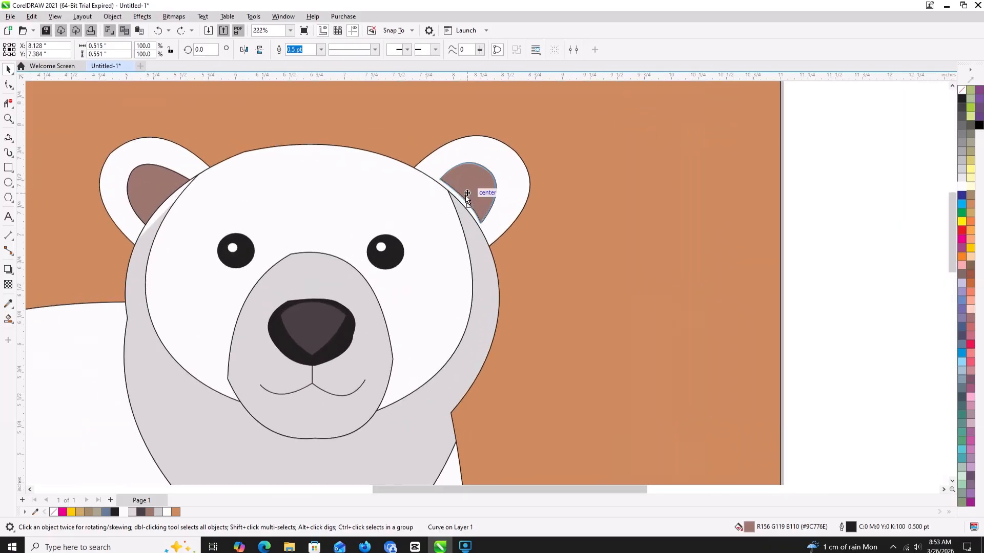
drag(466, 196, 468, 193)
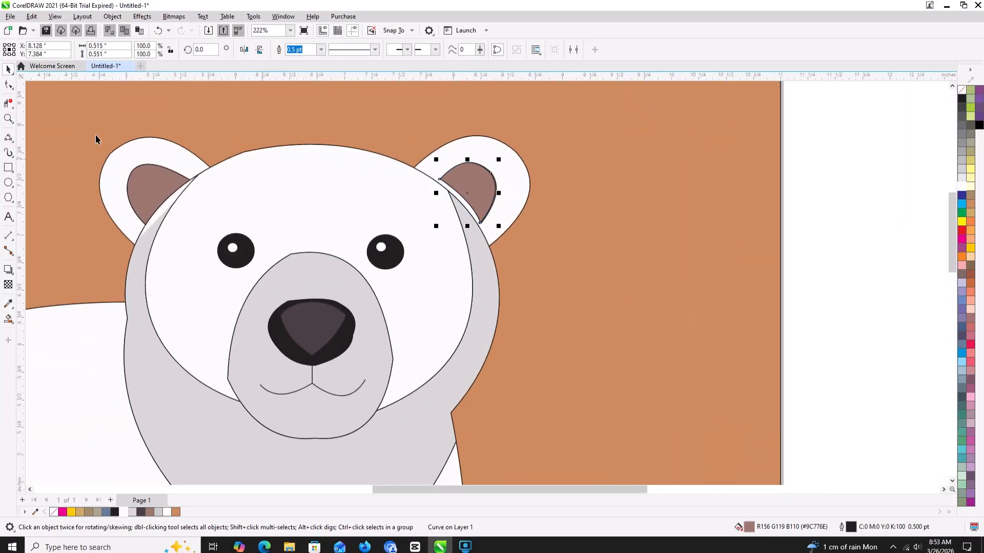
click(9, 85)
drag(438, 180, 437, 183)
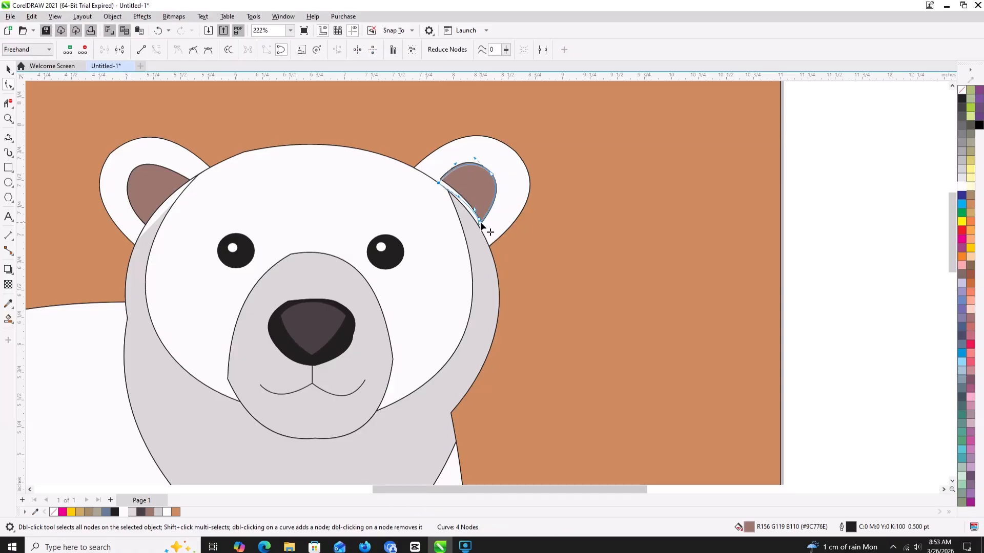
drag(480, 224, 478, 227)
scroll(468, 205, up, 3)
scroll(469, 204, up, 2)
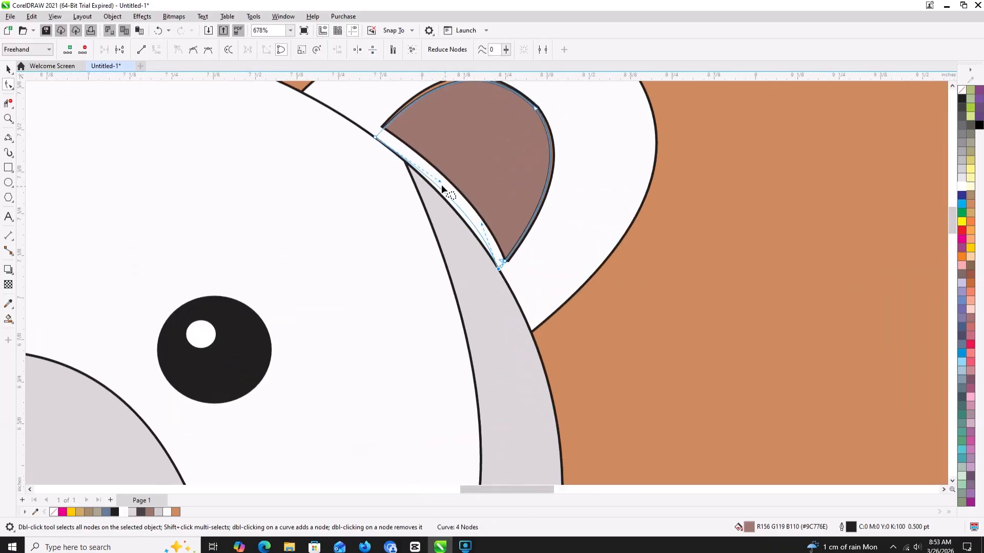
drag(438, 181, 437, 185)
drag(480, 222, 475, 227)
scroll(499, 205, down, 2)
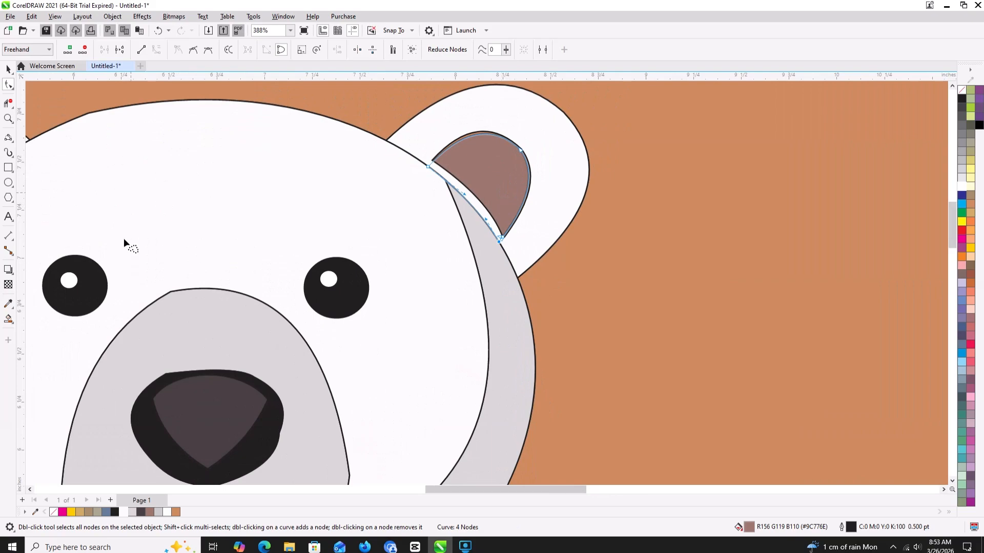
click(9, 318)
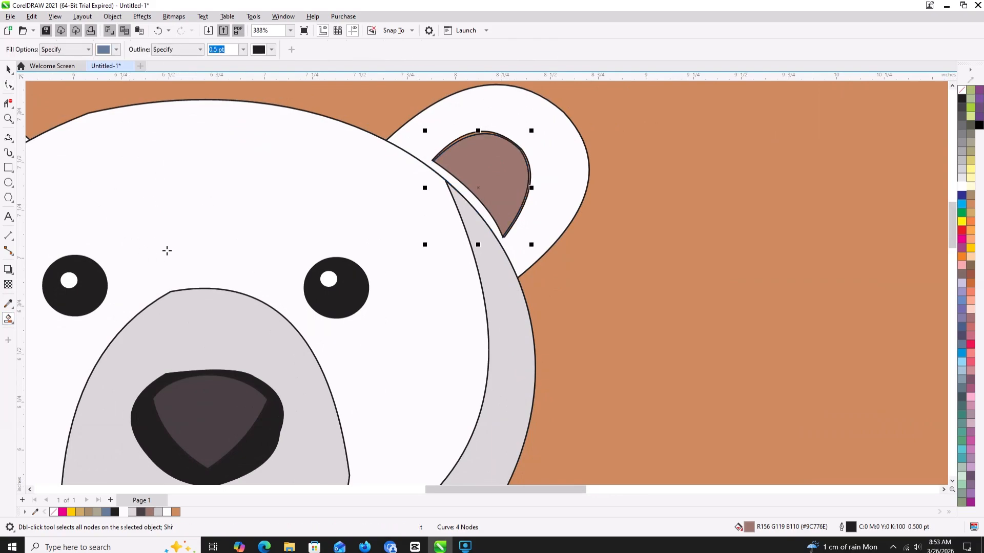
click(485, 209)
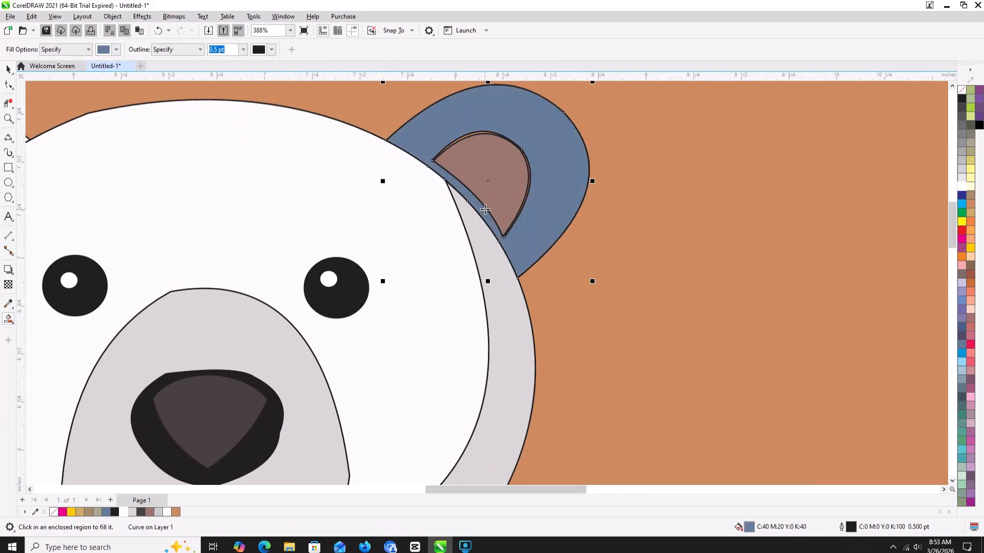
key(ctrl+z)
- Move the cutout corner nodes of the right ear's near-white outer shape onto the head's edge to close the white gap
click(7, 84)
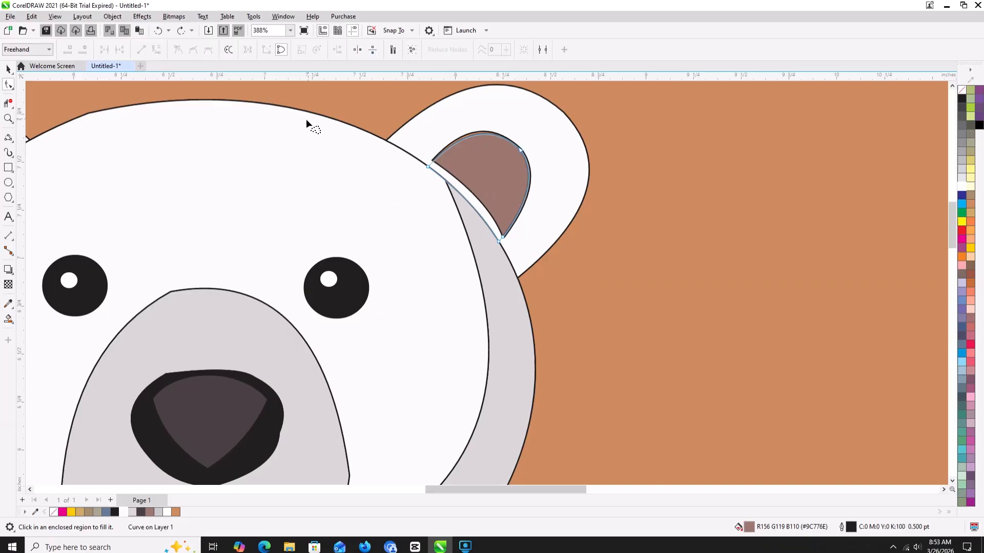
click(434, 164)
drag(432, 161, 430, 168)
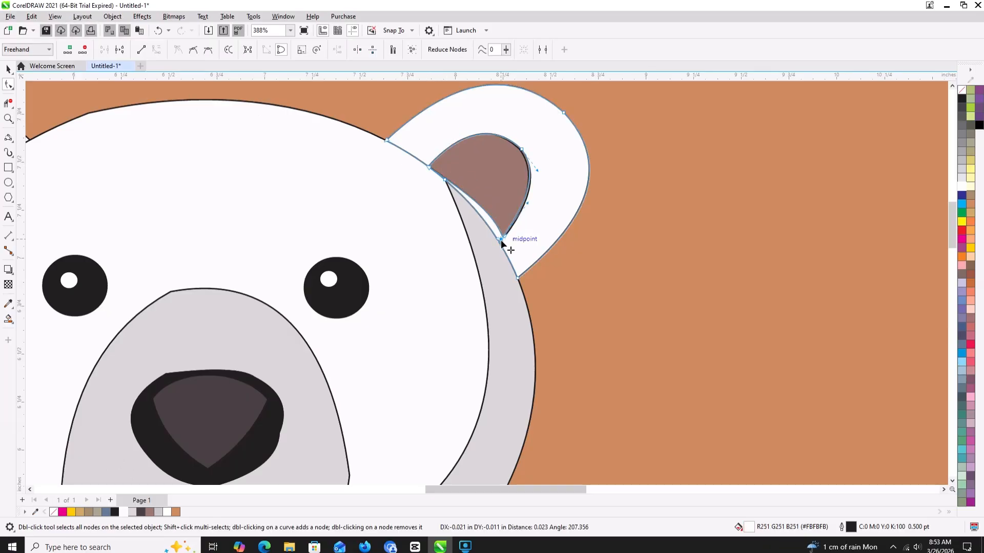
drag(502, 239, 505, 236)
scroll(503, 236, up, 6)
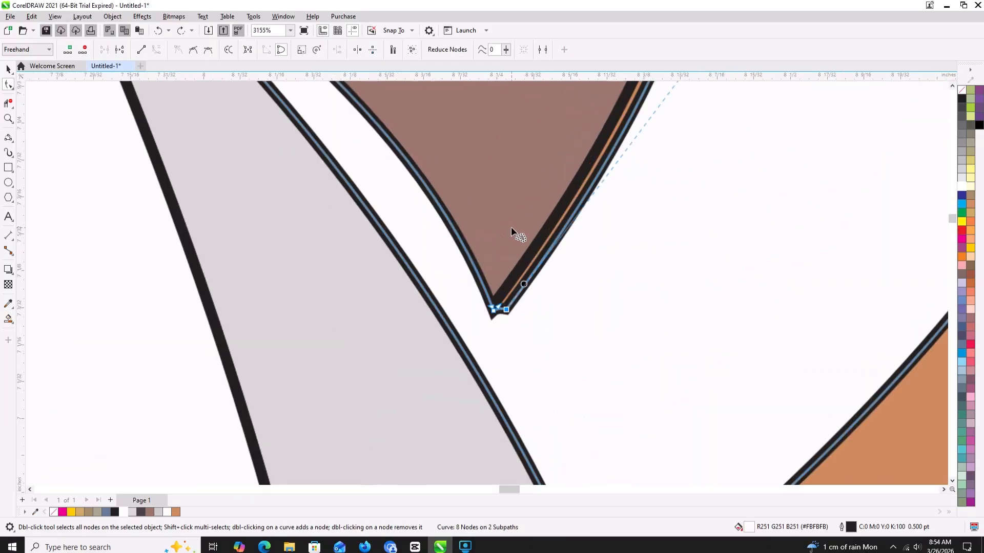
drag(487, 343, 438, 358)
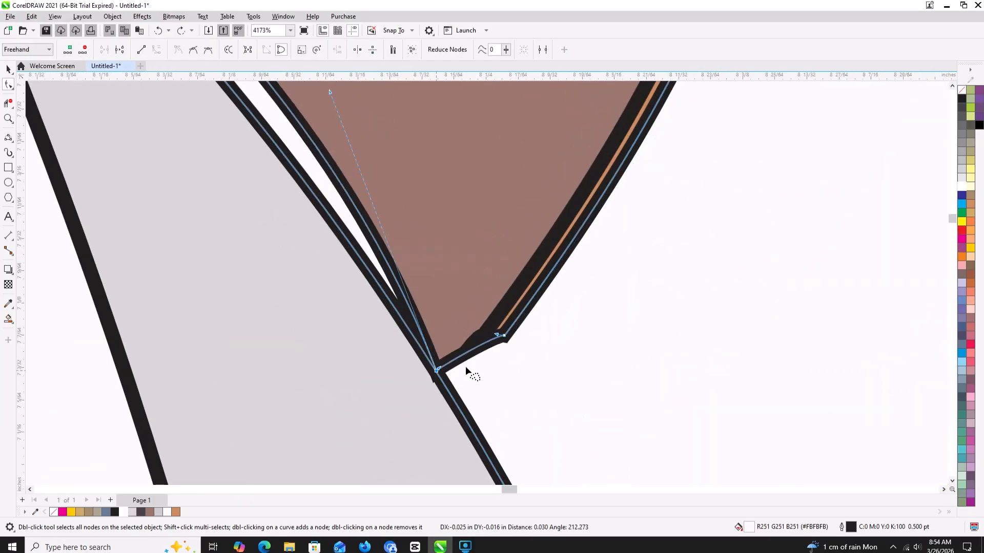
scroll(468, 373, down, 3)
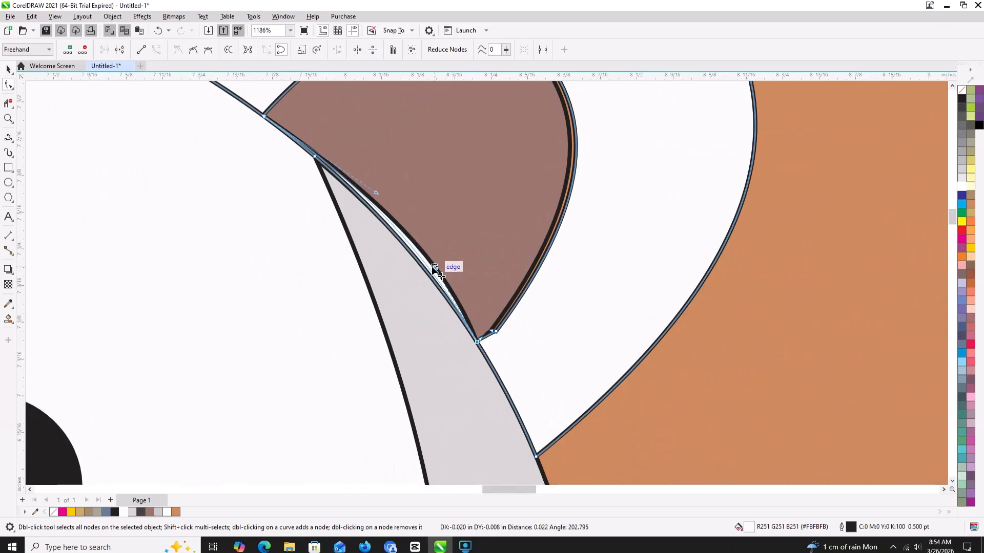
scroll(420, 202, down, 4)
scroll(429, 206, down, 4)
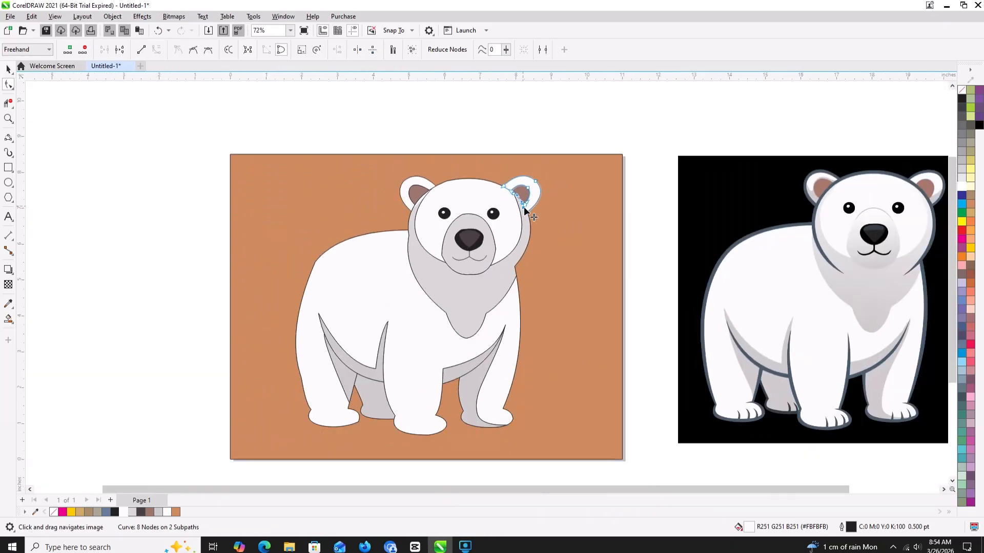
- Recolor the tan background rectangle black (C:0 M:0 Y:0 K:100)
drag(524, 207, 508, 184)
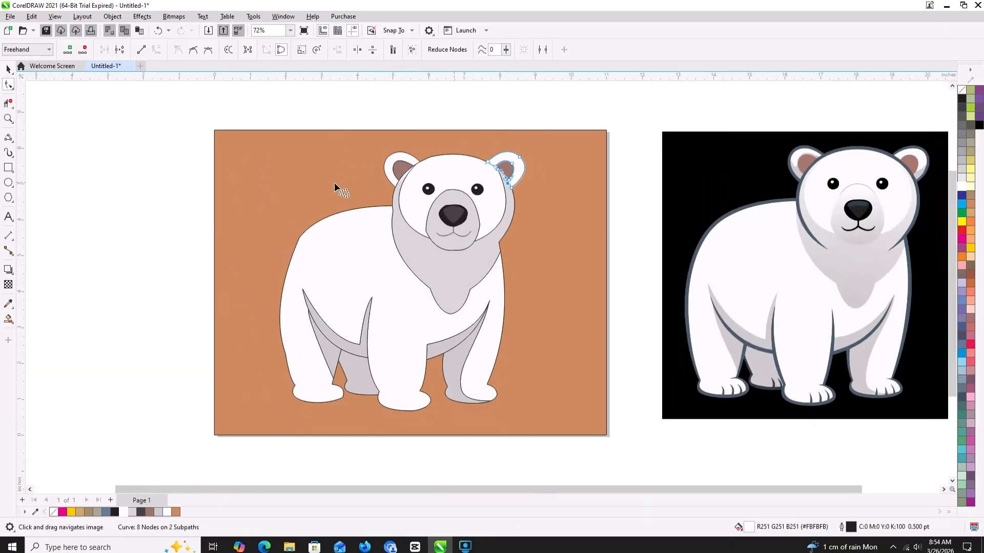
click(962, 99)
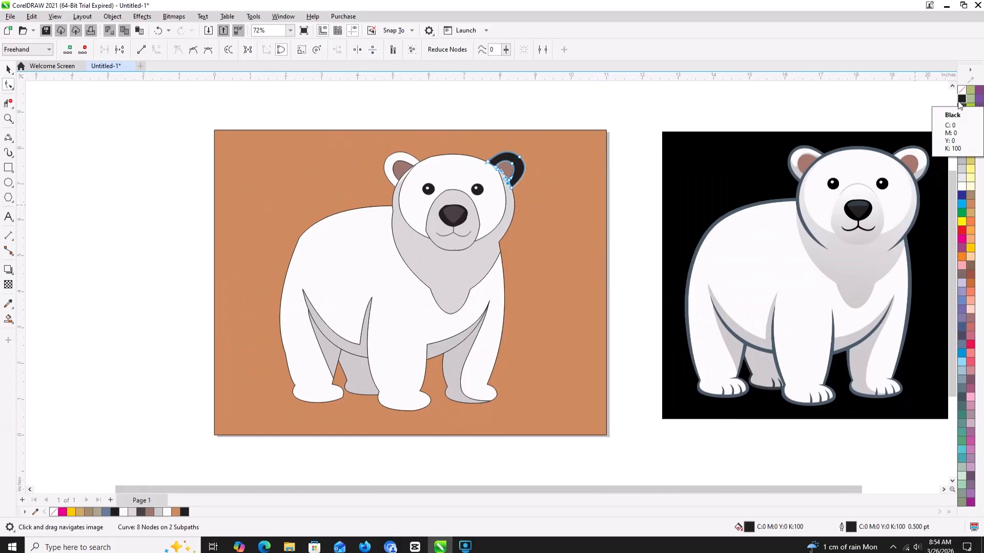
key(ctrl+z)
click(9, 69)
click(557, 180)
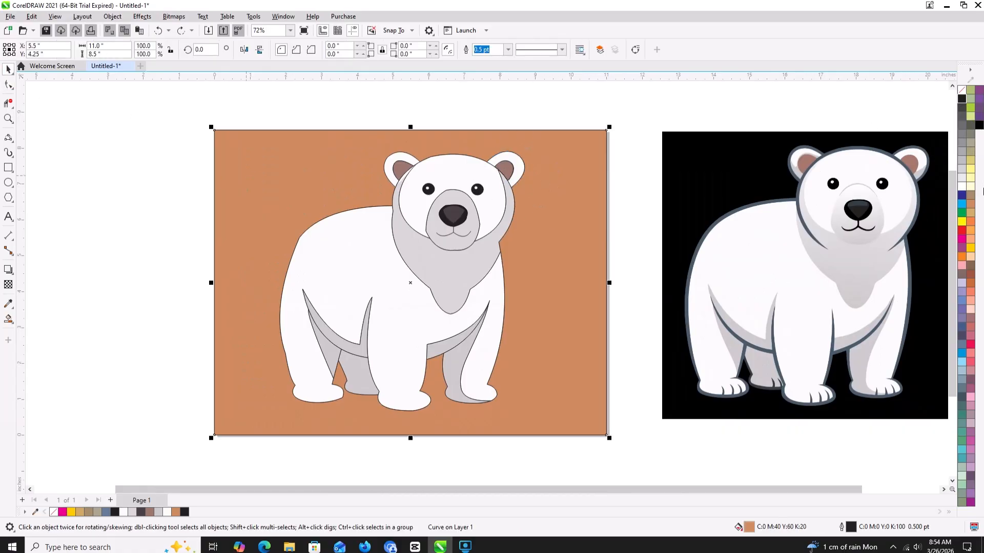
click(962, 99)
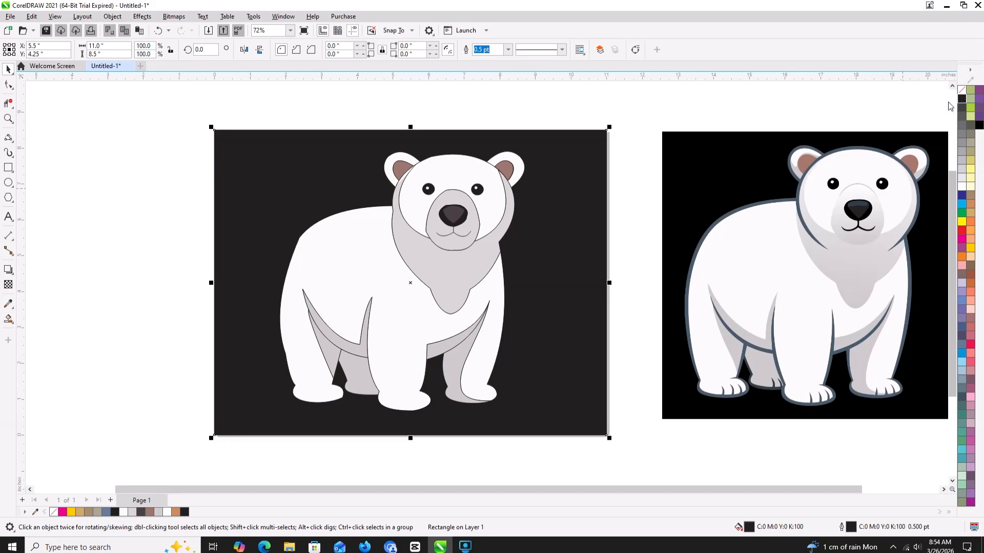
- Remove the outlines from the brown inner shapes of both ears
click(398, 174)
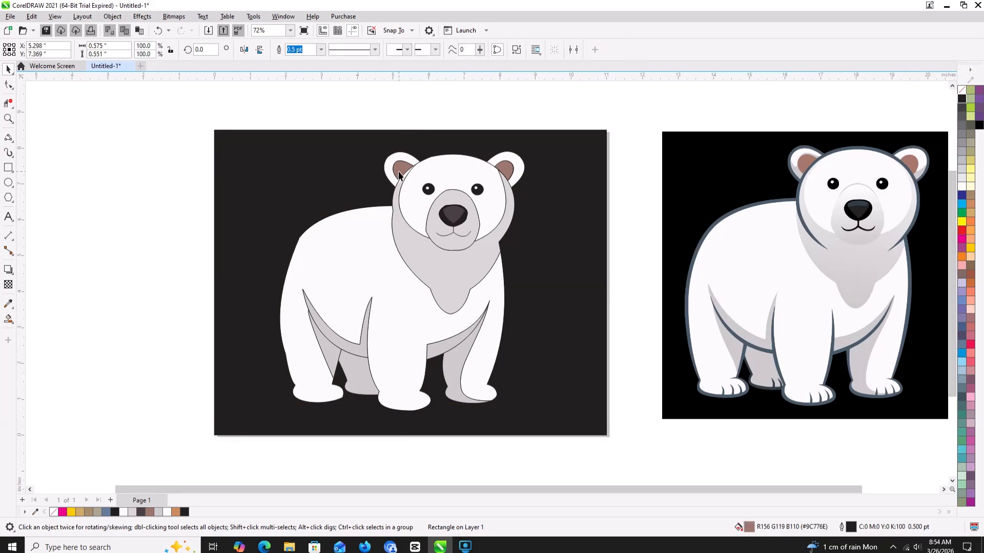
right_click(963, 92)
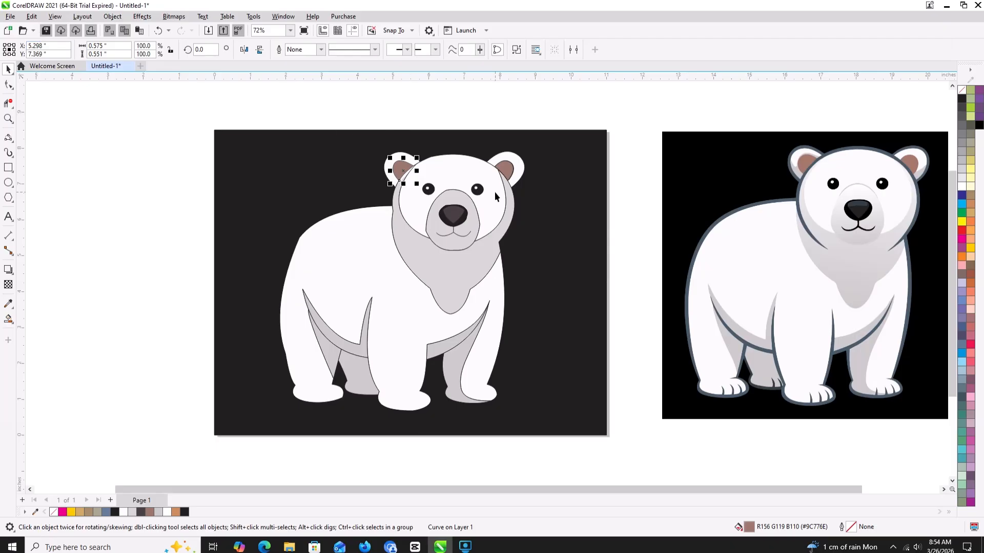
click(510, 171)
right_click(961, 96)
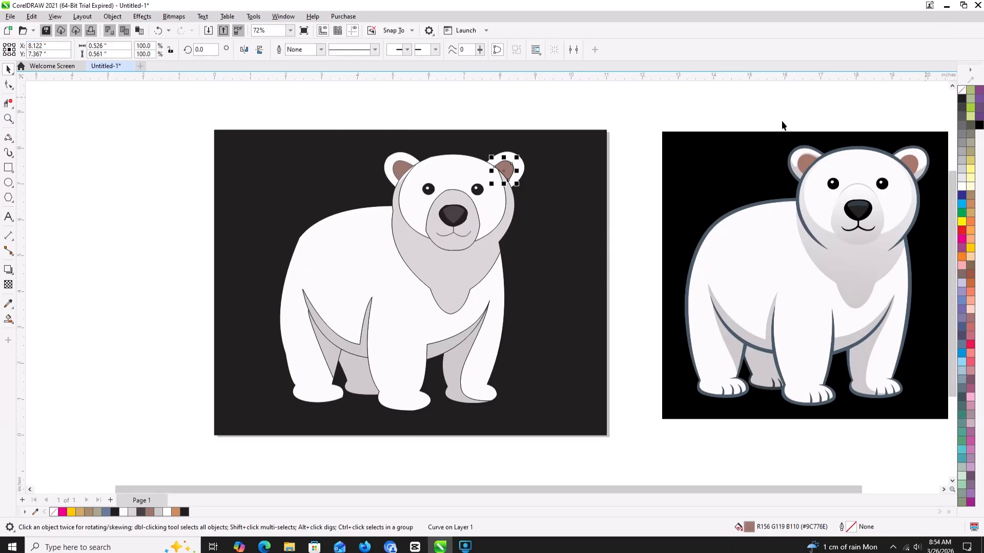
- Try moving the right ear's brown inner shape away from the head, and undo the move
scroll(501, 177, up, 4)
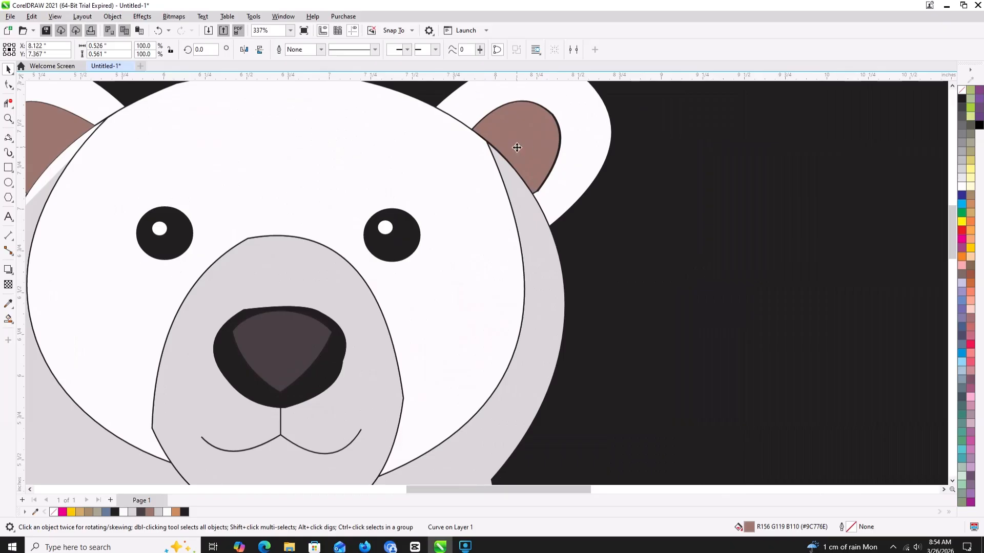
drag(516, 150, 538, 148)
click(521, 164)
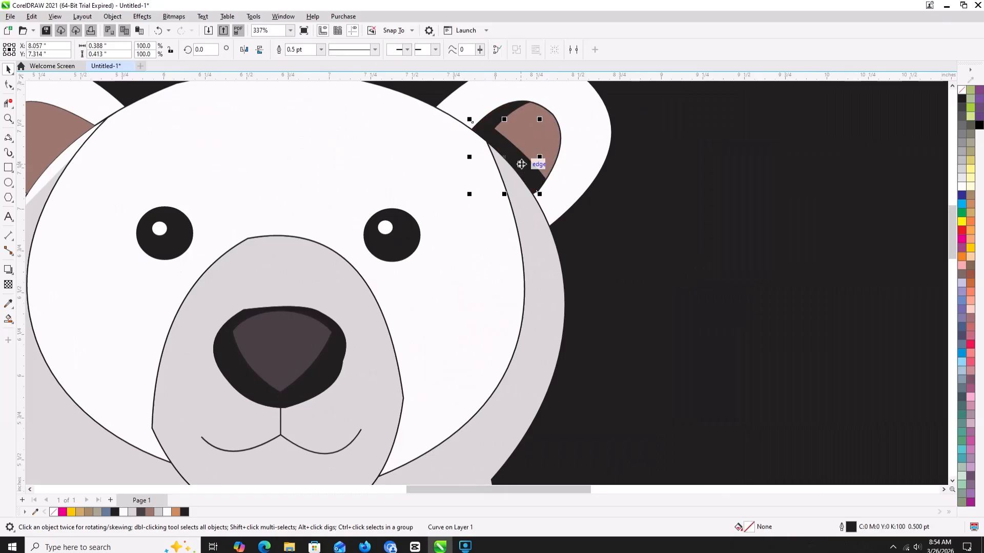
key(Escape)
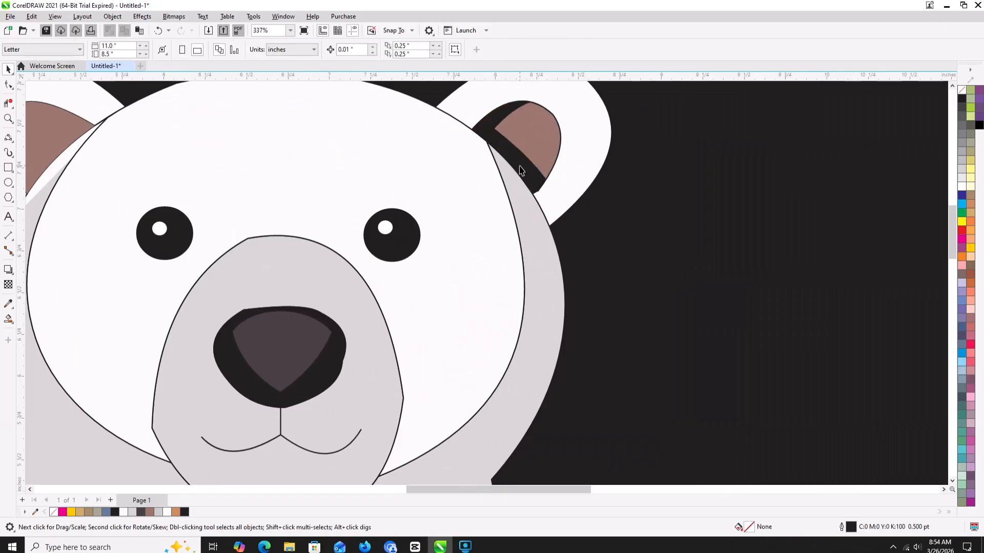
click(490, 133)
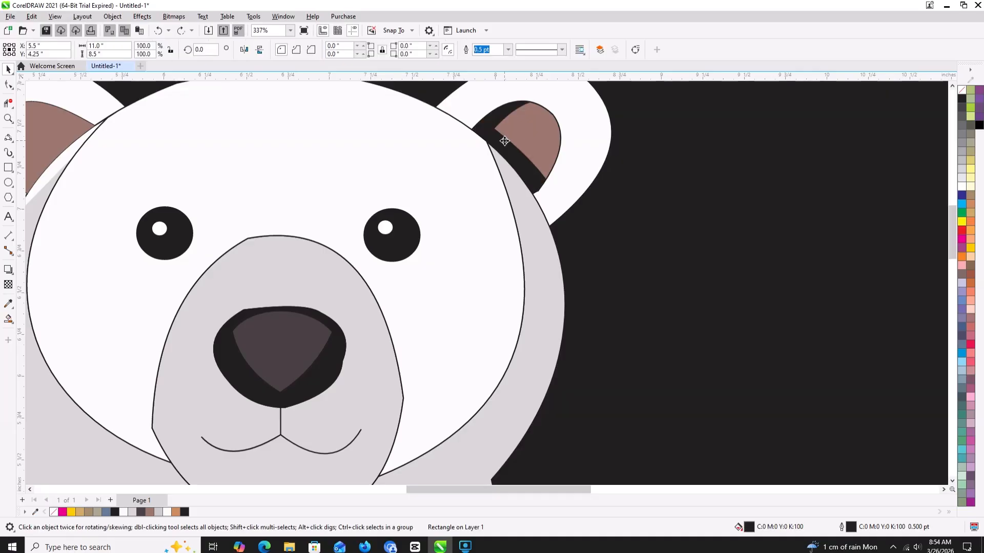
key(ctrl+z)
key(ctrl+z)
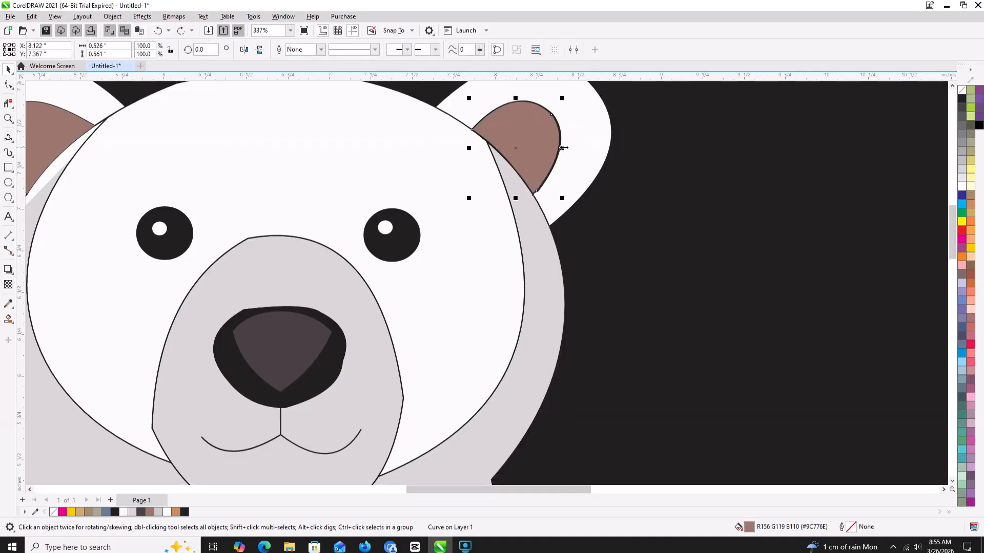
- Stretch the right ear's brown inner shape to about 0.561 inches wide and 0.583 inches high, and deselect it
drag(563, 148, 572, 149)
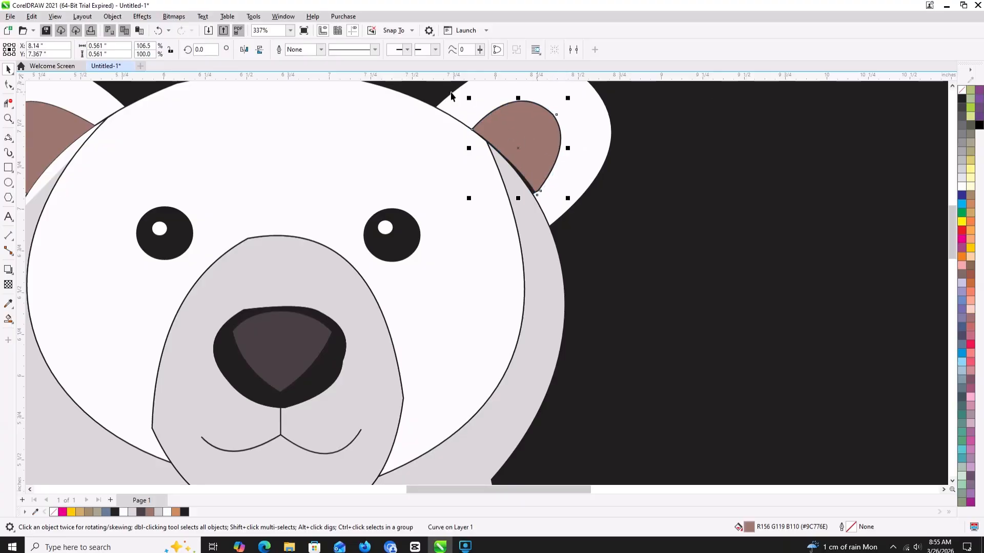
drag(518, 98, 518, 93)
scroll(479, 187, down, 5)
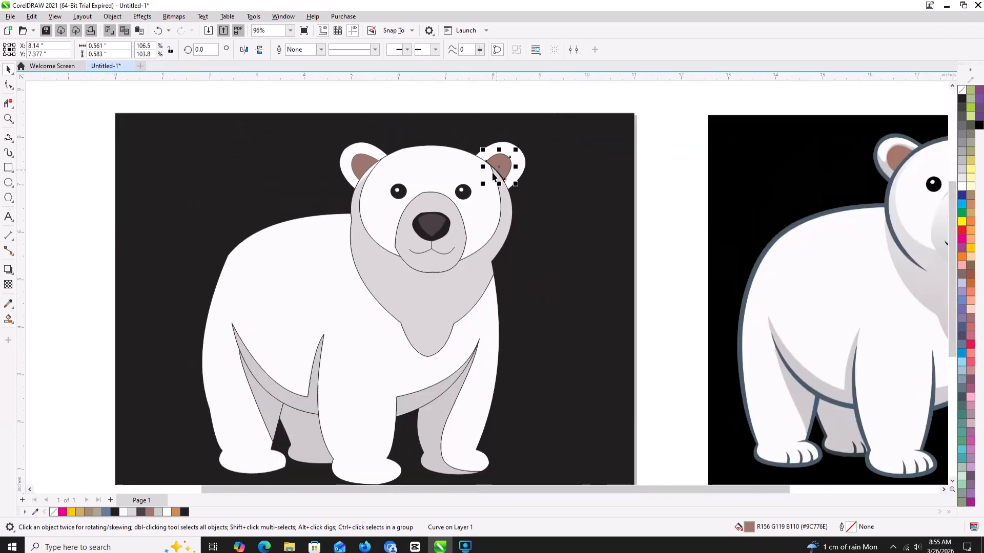
key(Escape)
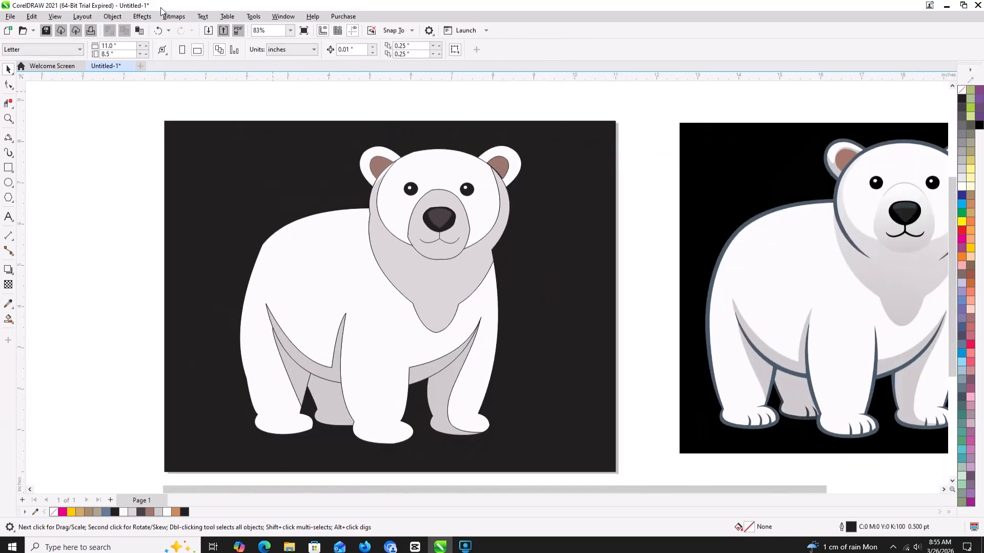
- Apply a Feather blur with width 20 in Curved mode to the left ear's brown inner shape
click(380, 160)
click(142, 16)
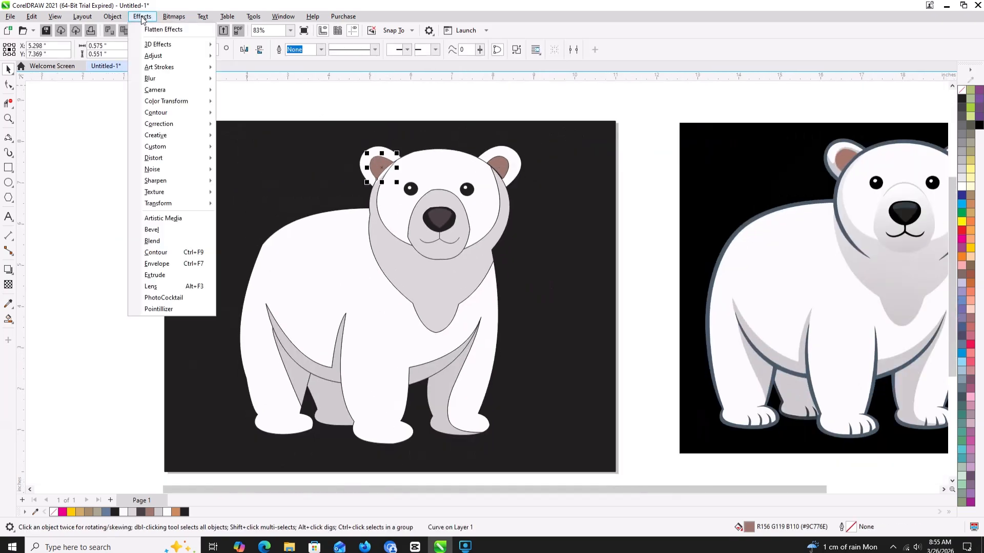
mouse_move(154, 79)
click(243, 91)
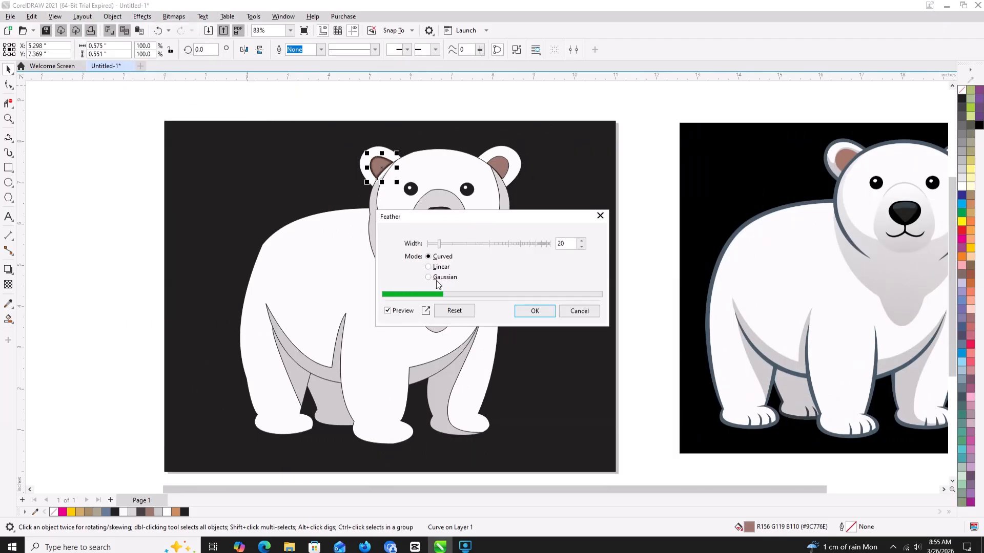
click(533, 311)
- Apply a Feather blur with width 20 in Curved mode to the right ear's brown inner shape
click(500, 170)
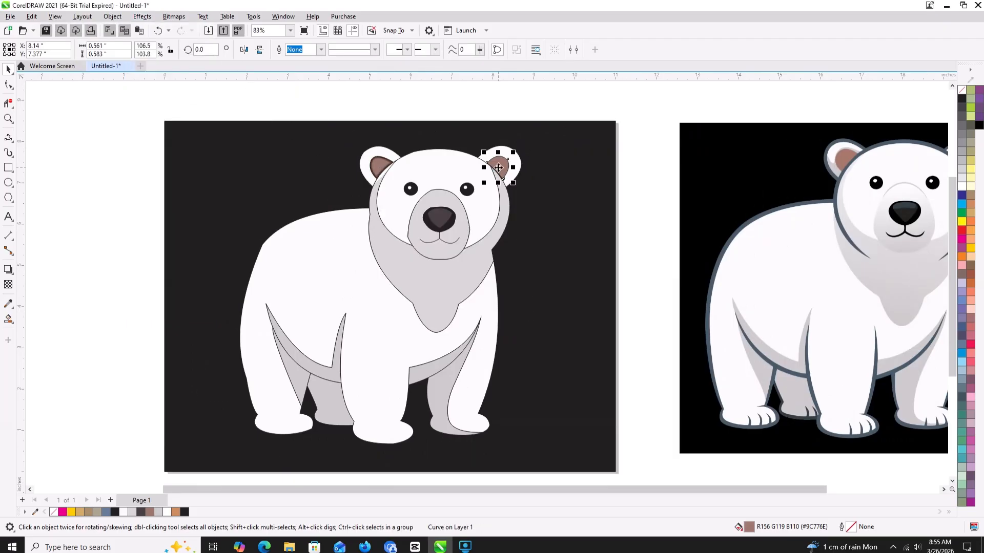
click(142, 16)
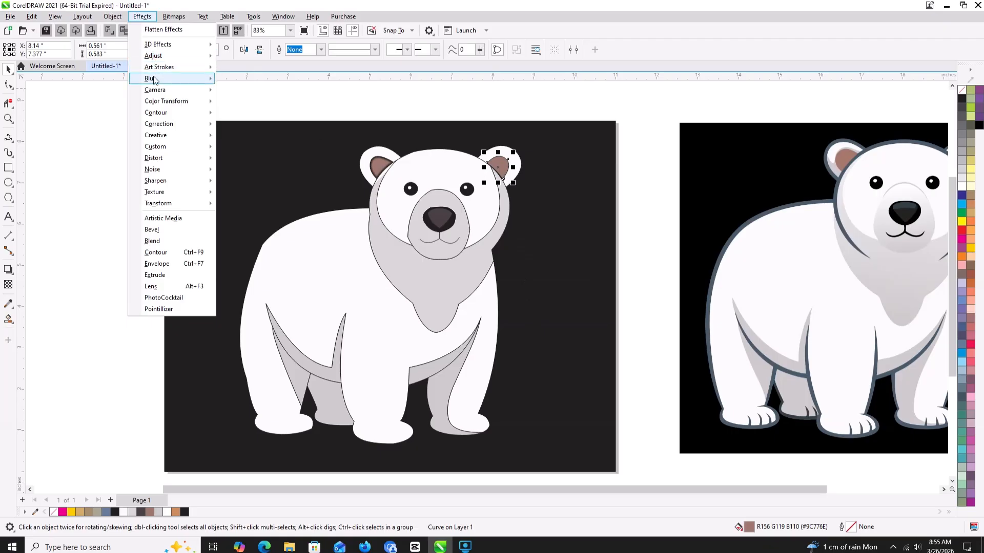
mouse_move(153, 79)
click(244, 91)
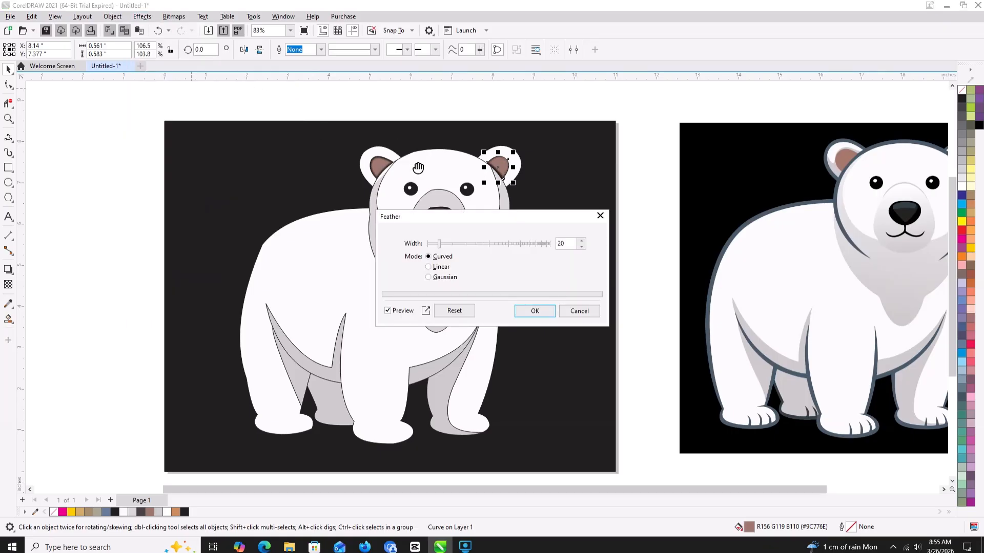
click(534, 311)
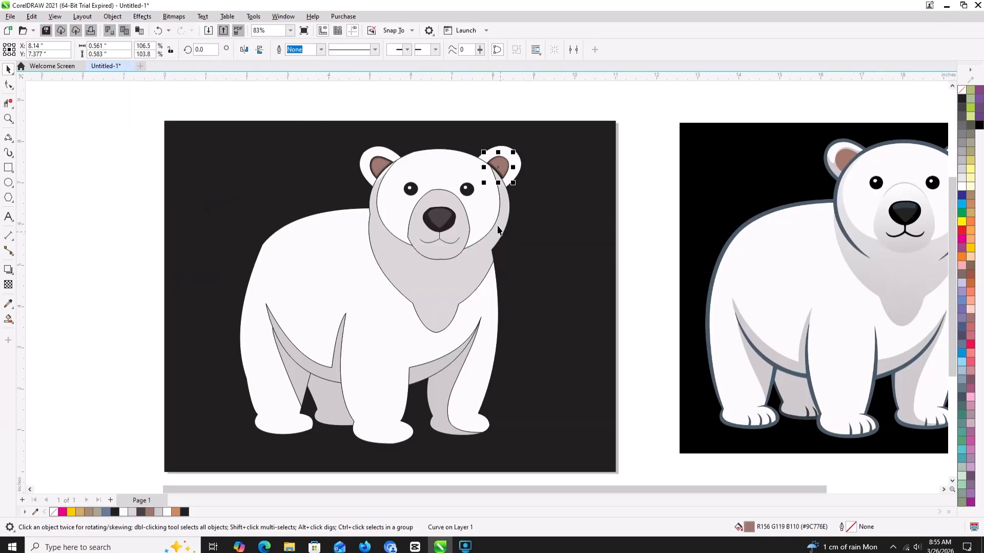
- Apply a Feather blur to the inner dark shape of the bear's nose
click(443, 222)
click(141, 17)
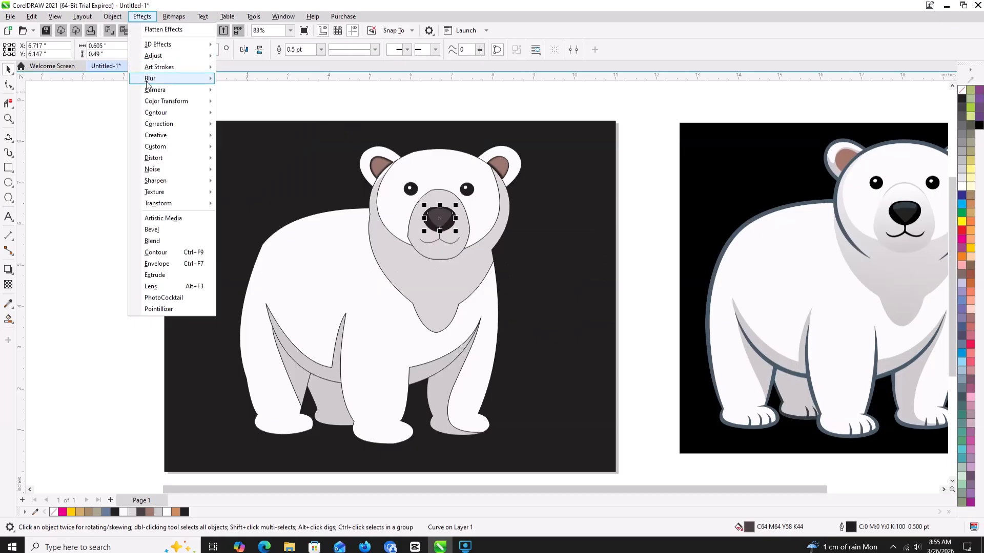
mouse_move(148, 82)
click(245, 90)
click(531, 311)
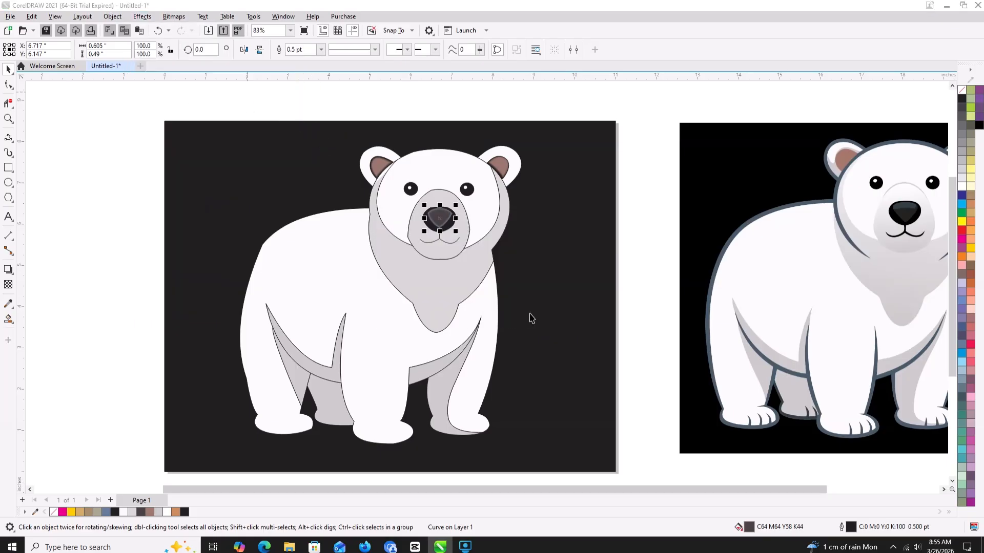
- Remove the outline from the light grey shape behind the bear's face and neck
click(427, 254)
click(410, 261)
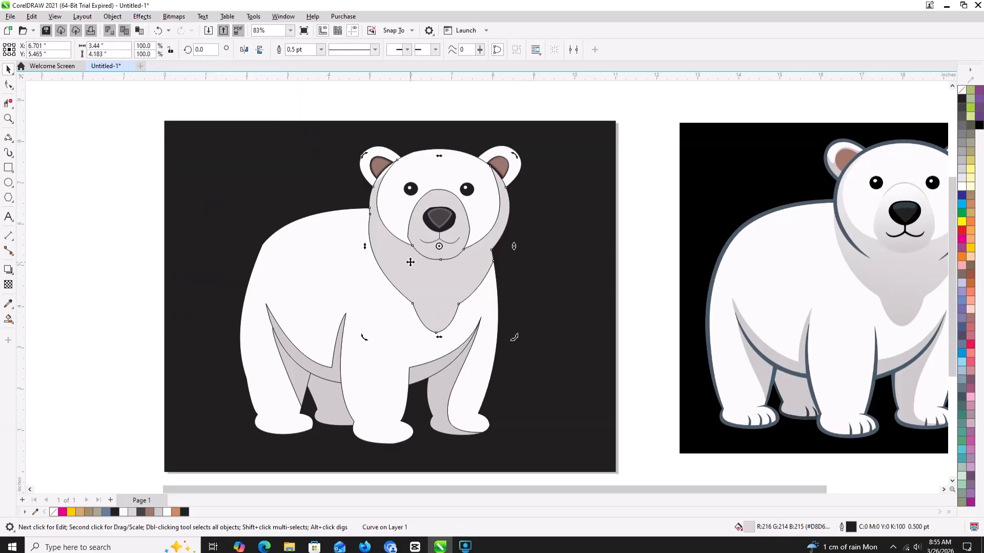
click(224, 98)
click(391, 244)
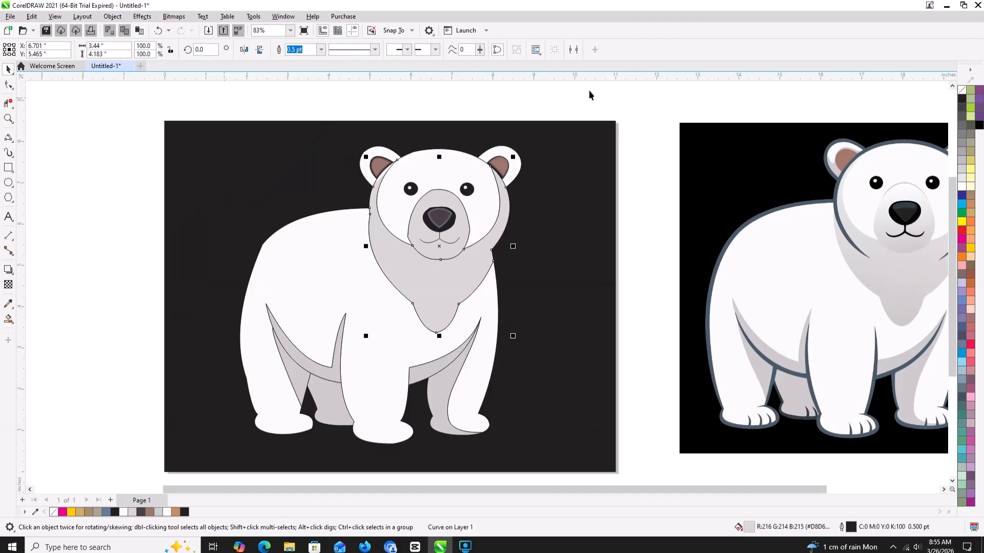
right_click(965, 91)
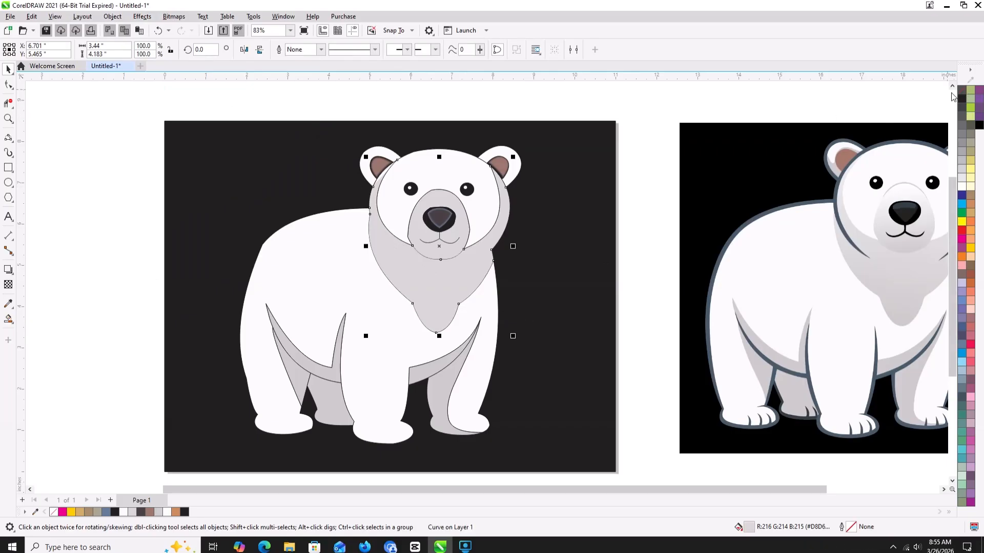
- Apply a Feather blur with width 20 in Curved mode to the light grey face and neck shape
click(143, 16)
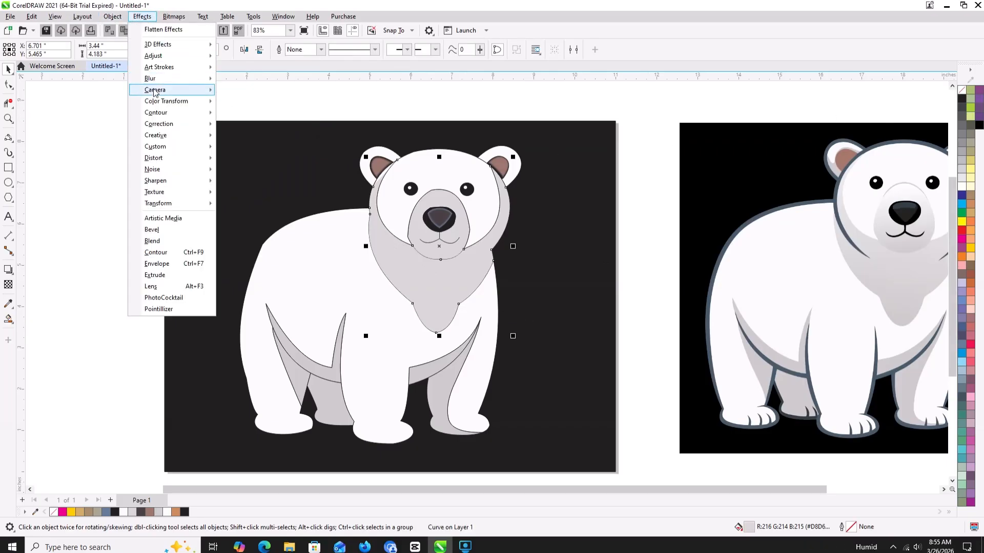
mouse_move(220, 78)
click(270, 90)
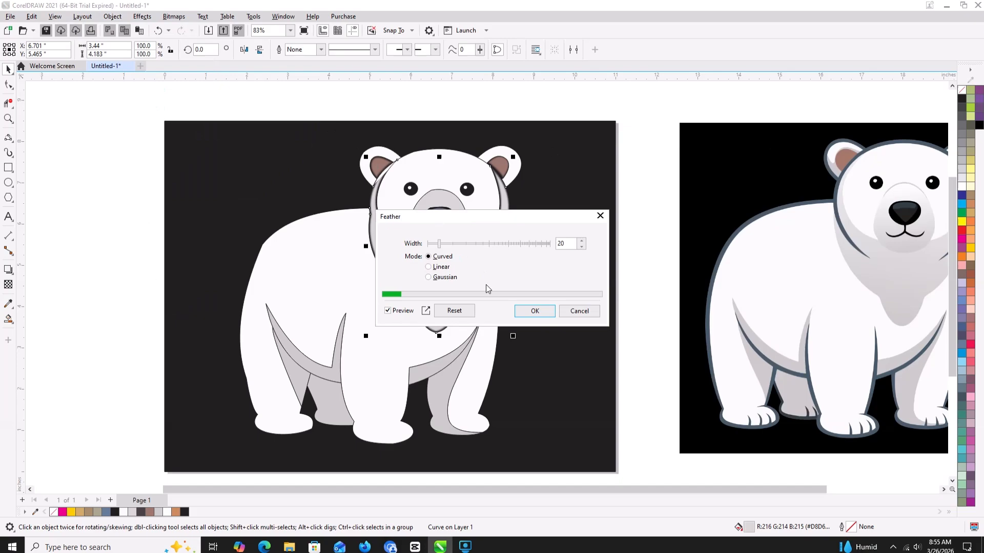
click(533, 311)
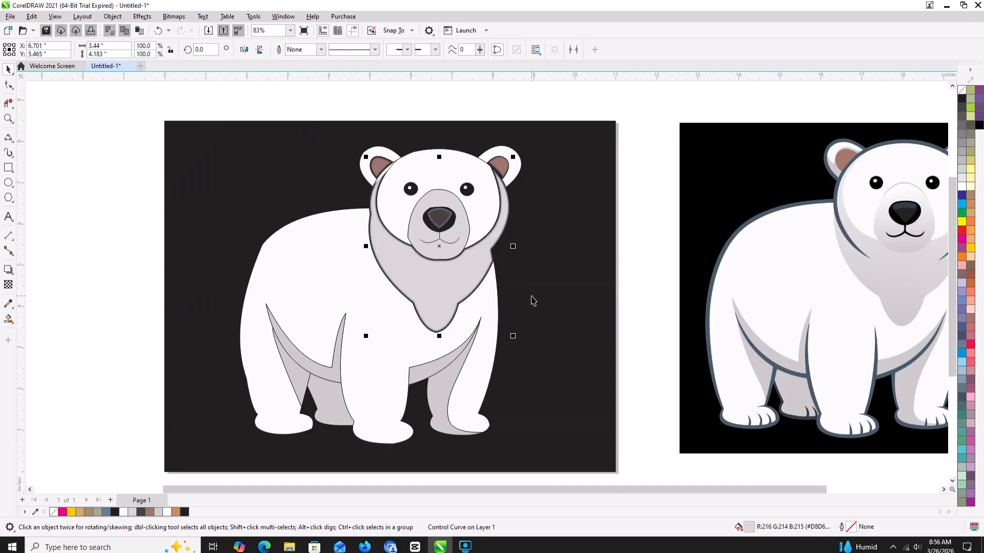
scroll(532, 301, down, 1)
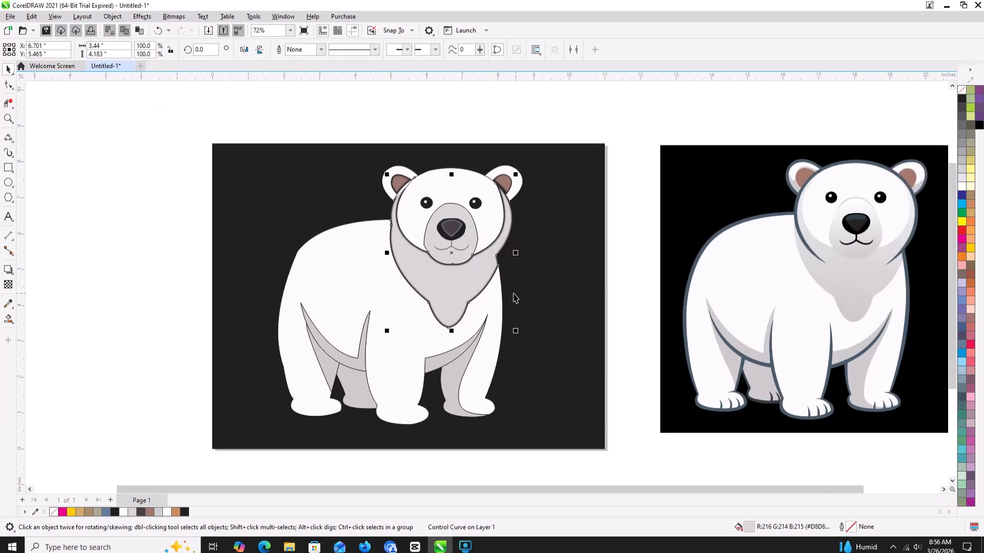
- Undo the feather blurs on the neck, nose and ears, the neck outline removal and the right ear's stretch, and deselect everything
key(ctrl+z)
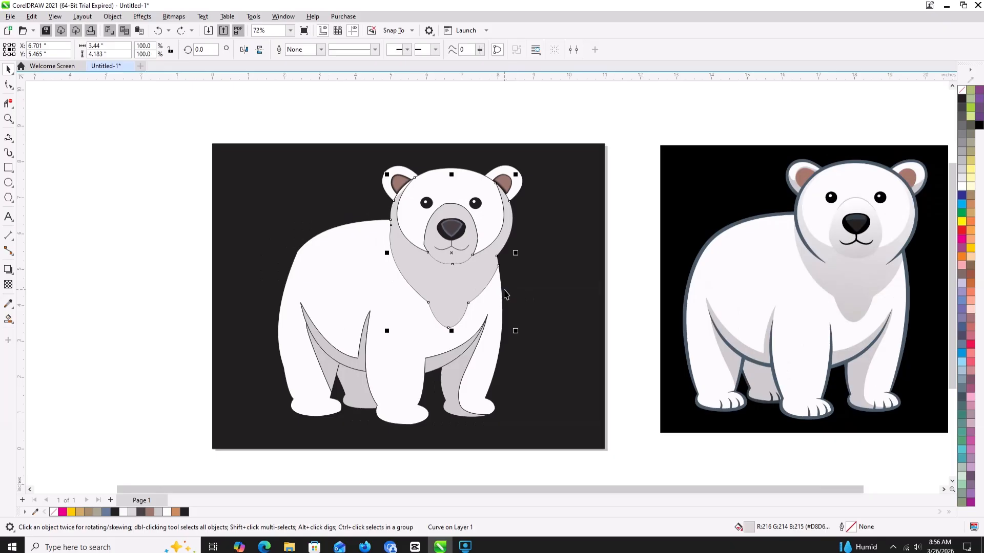
key(Tab)
key(Tab)
key(Tab)
key(Tab)
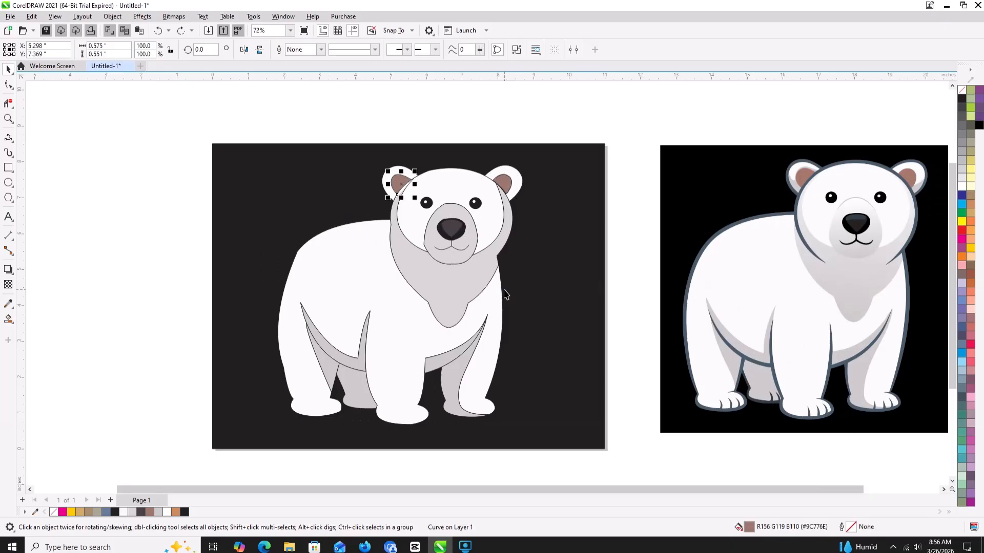
click(174, 221)
key(Tab)
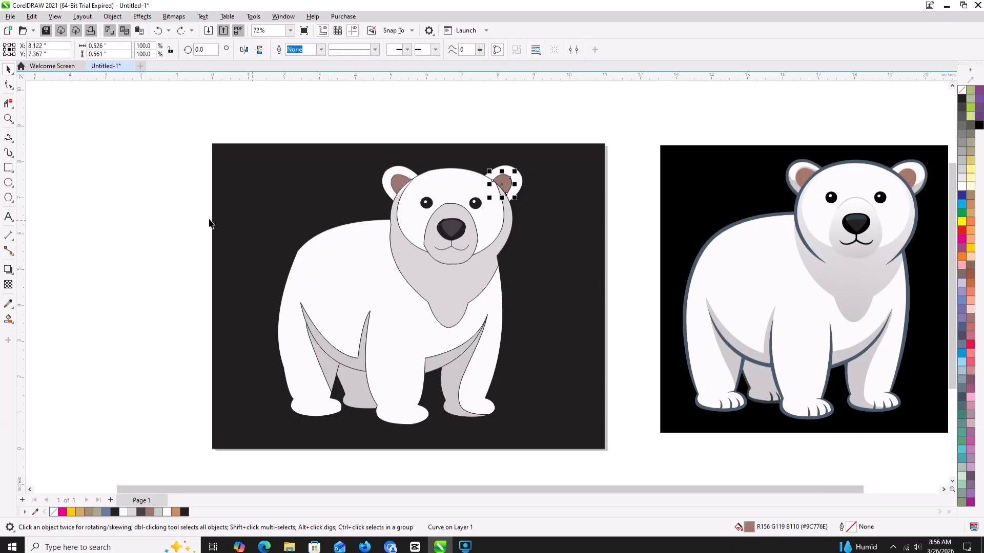
click(170, 216)
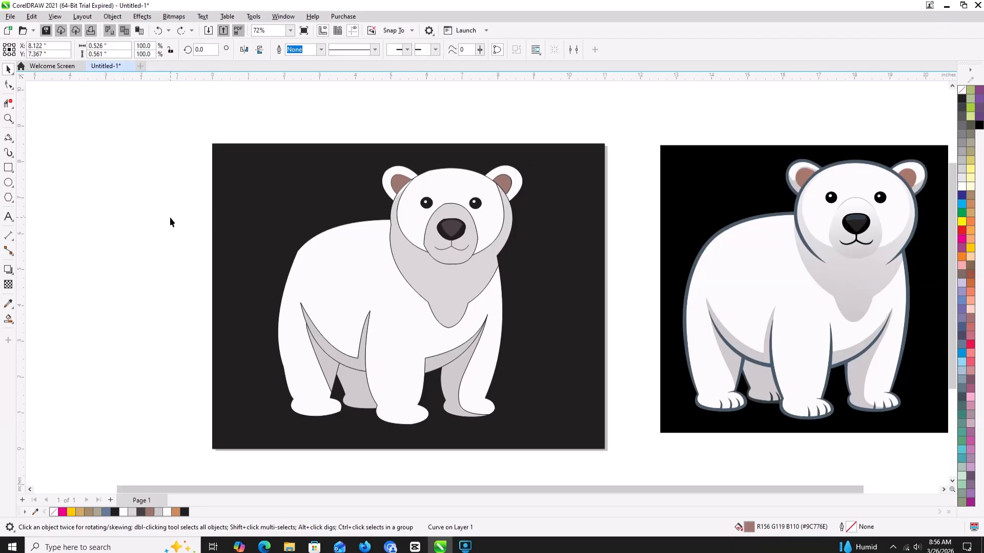
- Give the left ear's brown inner shape a black outline while keeping its brown fill, and deselect it
click(401, 185)
click(962, 100)
key(ctrl+z)
right_click(961, 101)
click(623, 104)
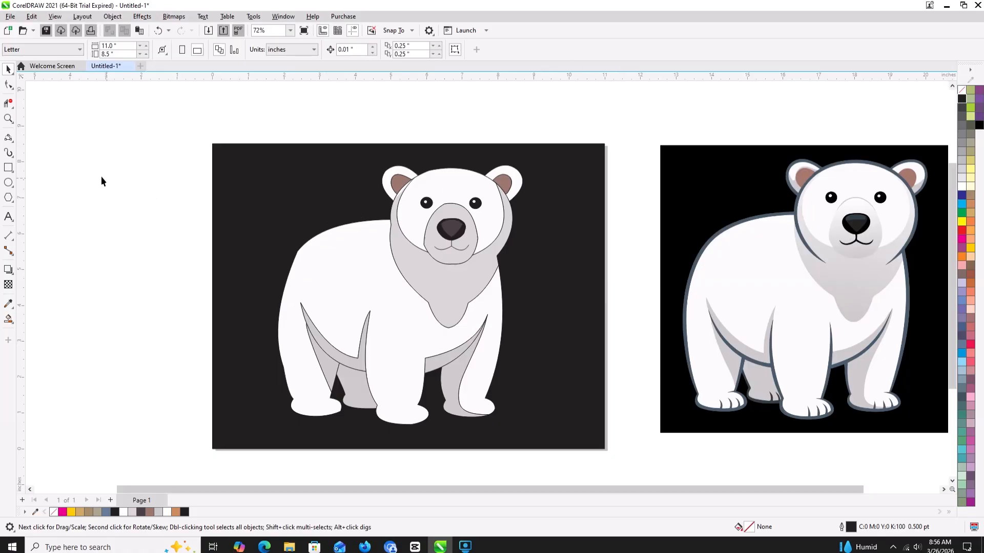
- Draw a 3-point curve about 0.91 by 1.05 inches on the neck's left side, from the back's edge to below the cheek
click(9, 153)
click(77, 138)
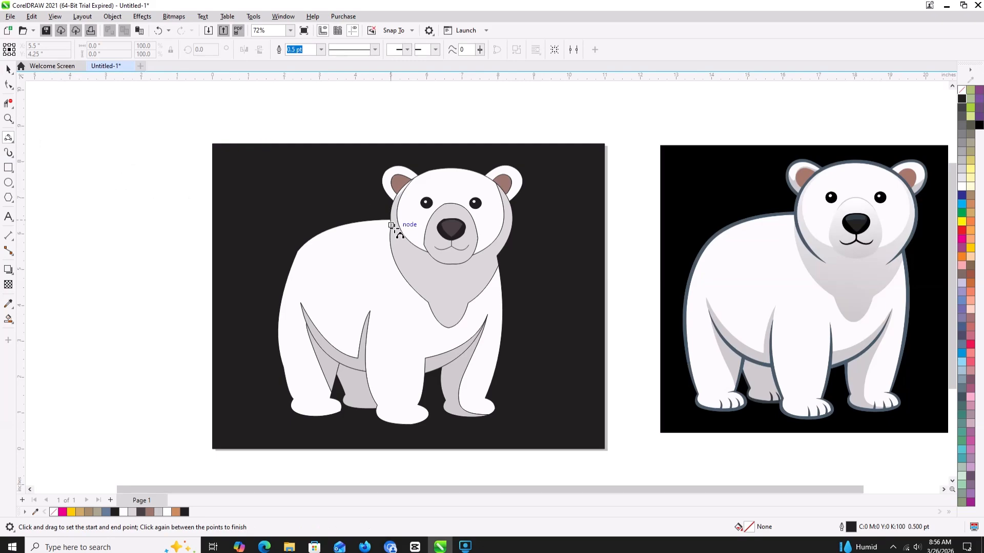
scroll(391, 224, up, 2)
scroll(390, 224, up, 2)
drag(392, 233, 508, 365)
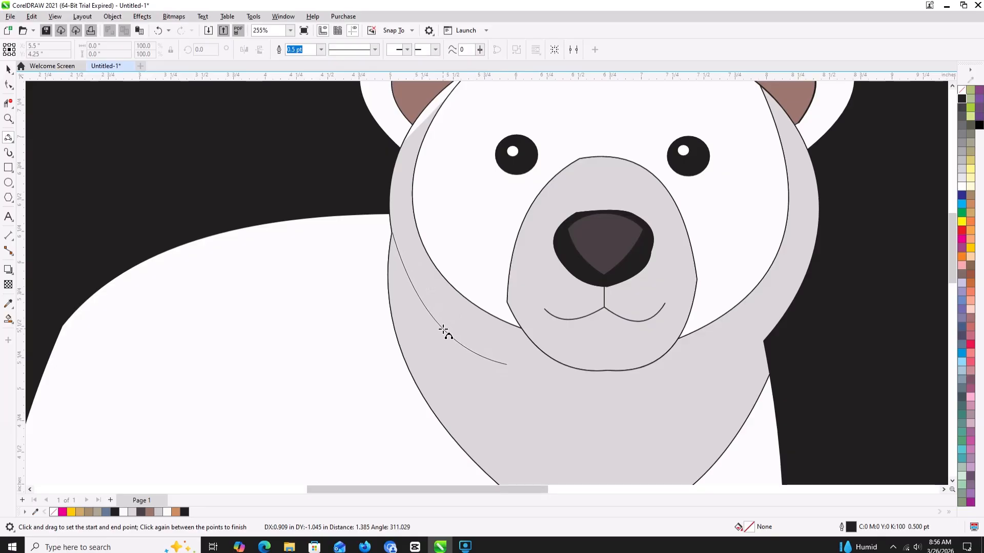
click(444, 329)
scroll(444, 329, down, 3)
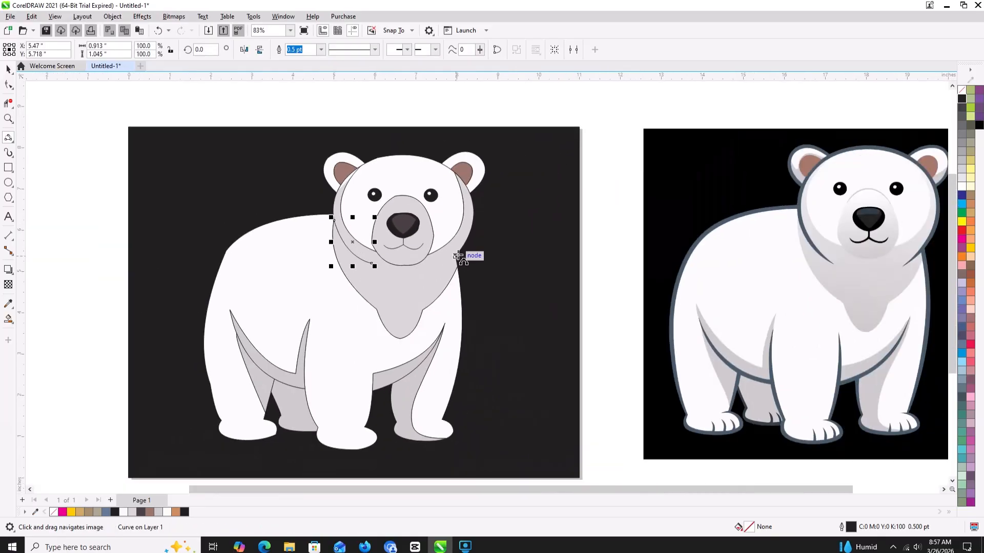
- Draw a 3-point curve about 0.6 by 0.36 inches on the neck's right side, from the shoulder edge to below the cheek
drag(455, 257, 436, 273)
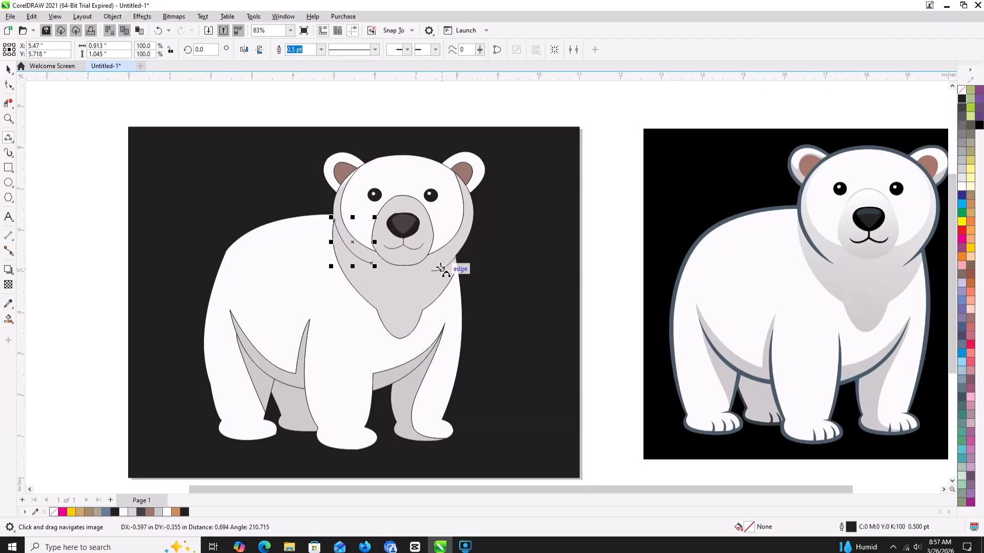
click(445, 266)
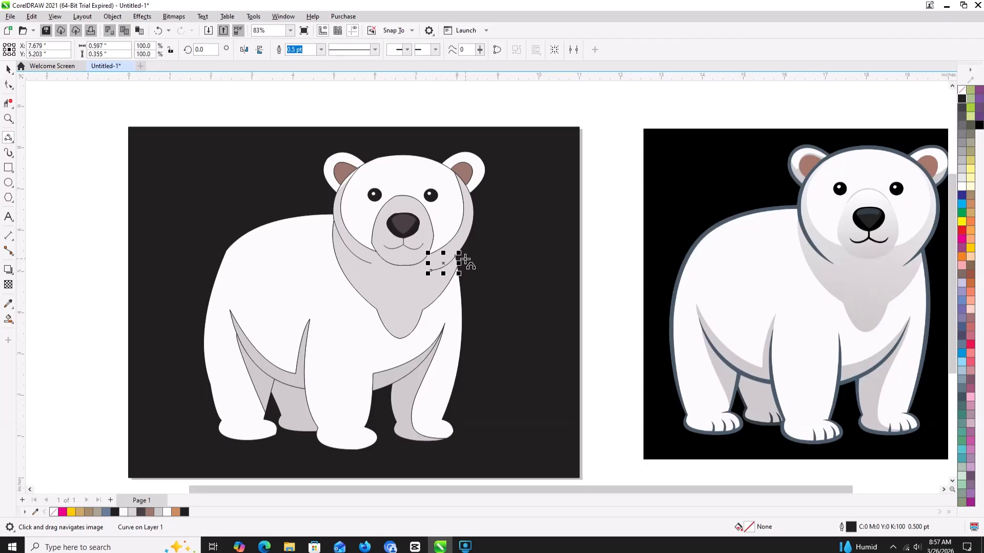
scroll(463, 258, up, 3)
scroll(468, 259, down, 1)
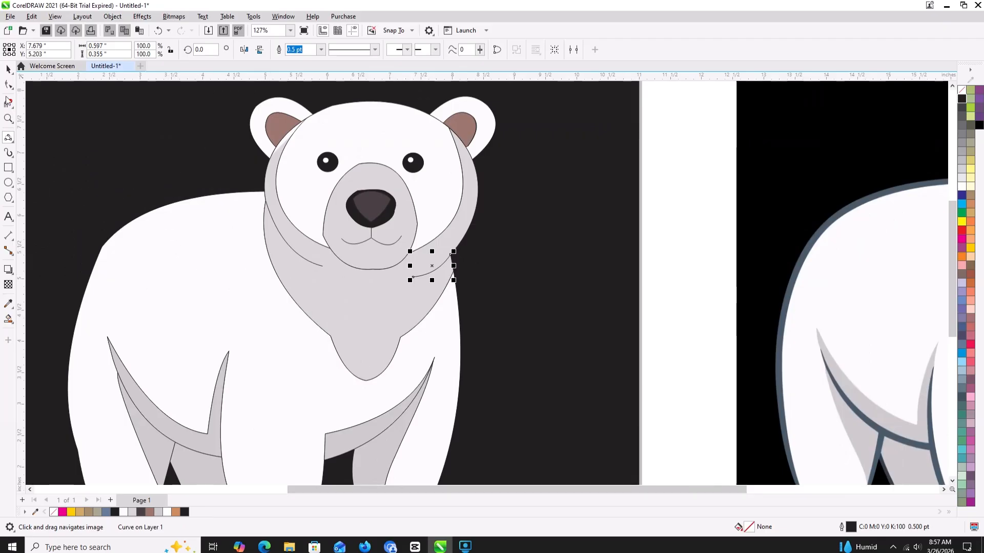
- Select the neck's left curve and set up an Artistic Media preset stroke with smoothing 51
click(8, 69)
click(278, 233)
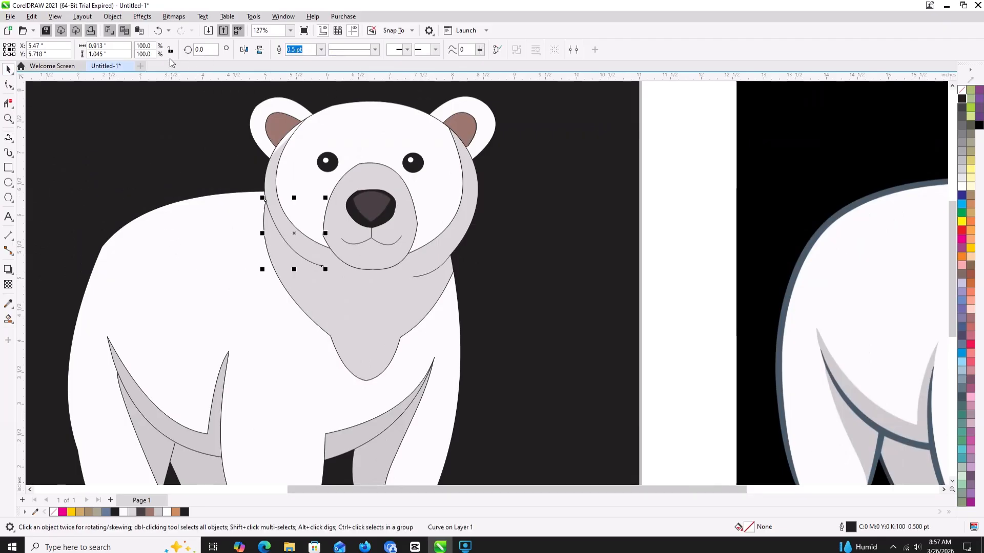
click(322, 50)
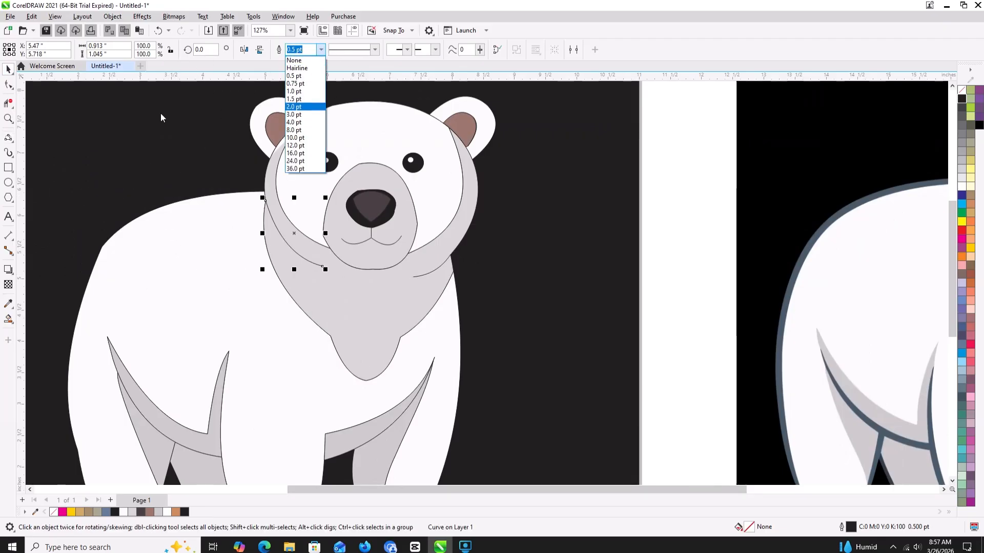
click(14, 160)
click(15, 161)
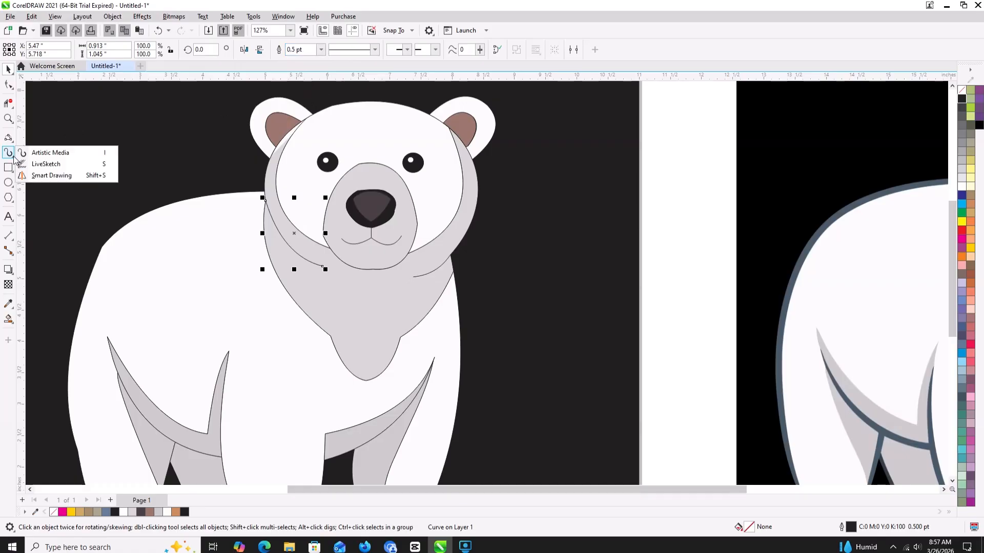
click(20, 153)
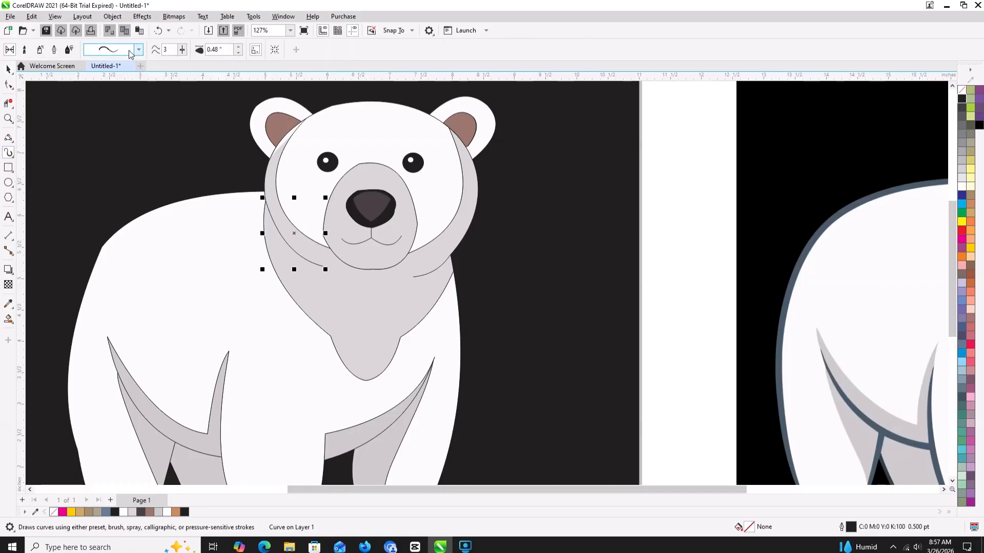
click(138, 51)
click(136, 71)
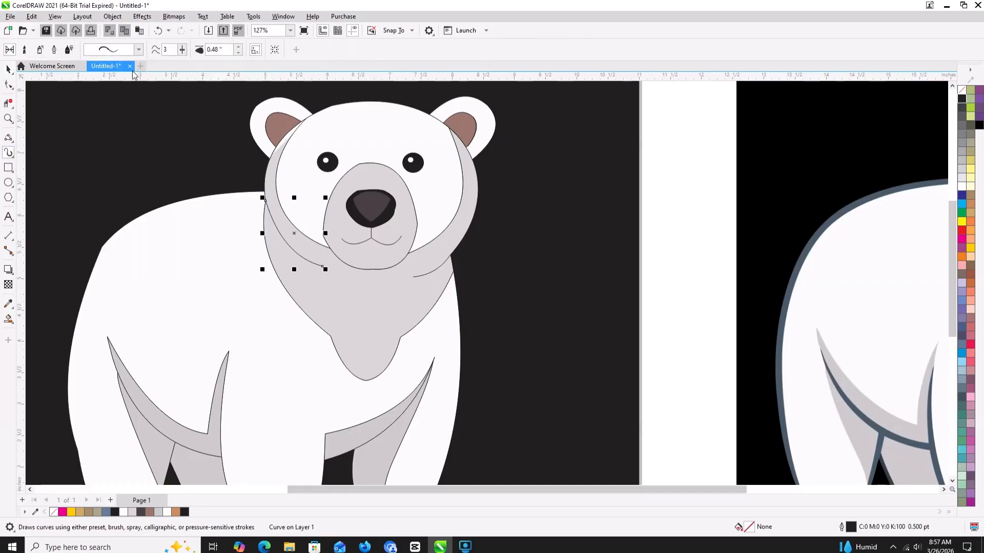
click(182, 50)
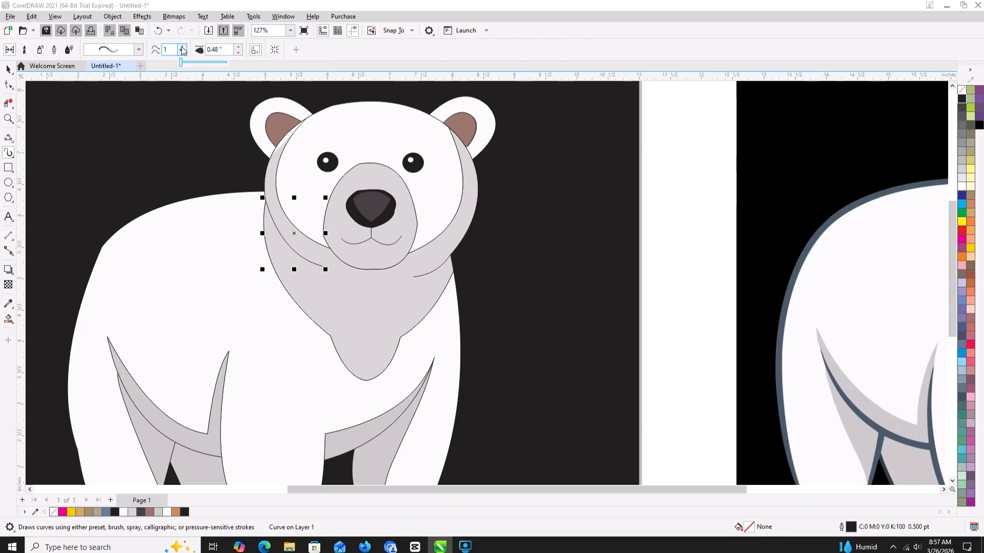
click(205, 63)
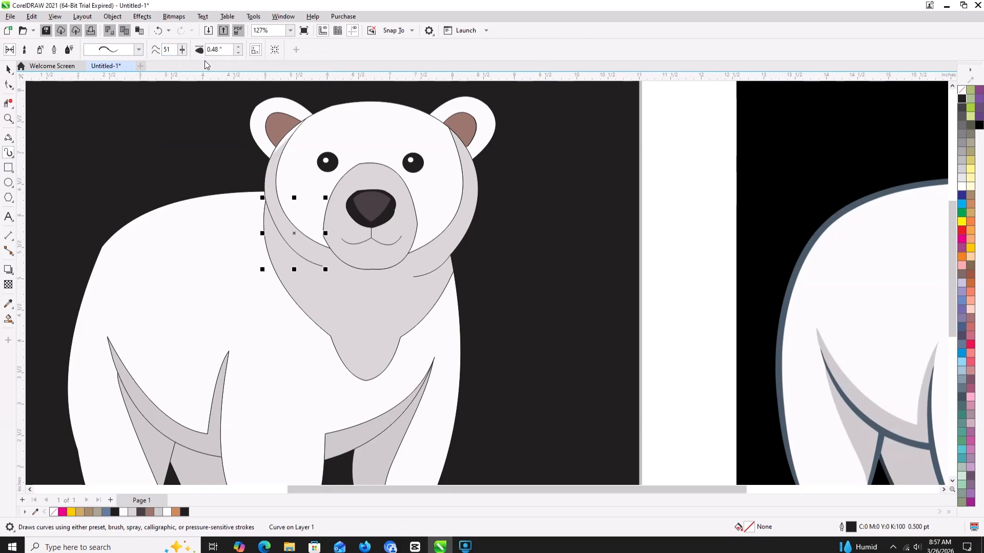
- Apply the tapered Artistic Media stroke to the neck's left curve with a stroke width of 0.03 inches
click(239, 46)
click(239, 52)
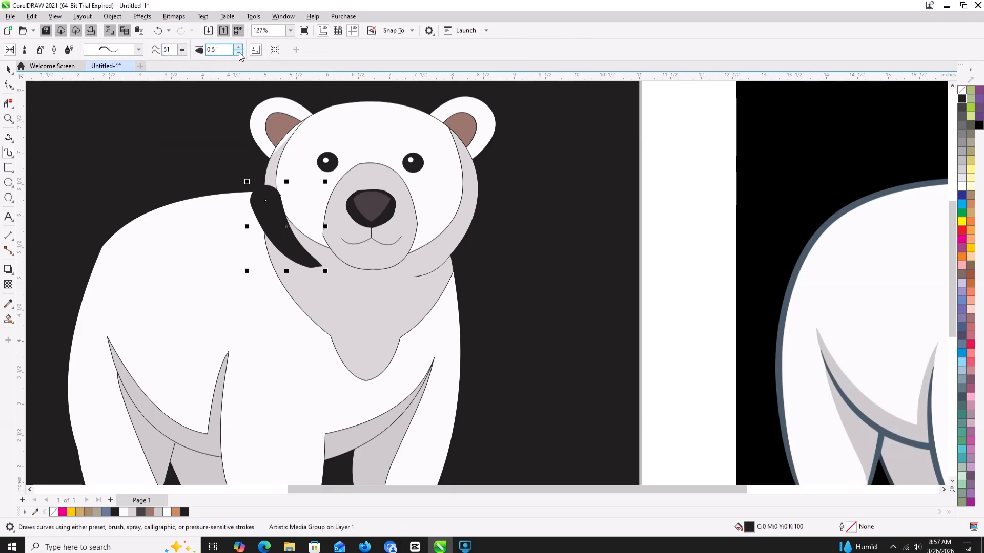
click(239, 53)
click(239, 53)
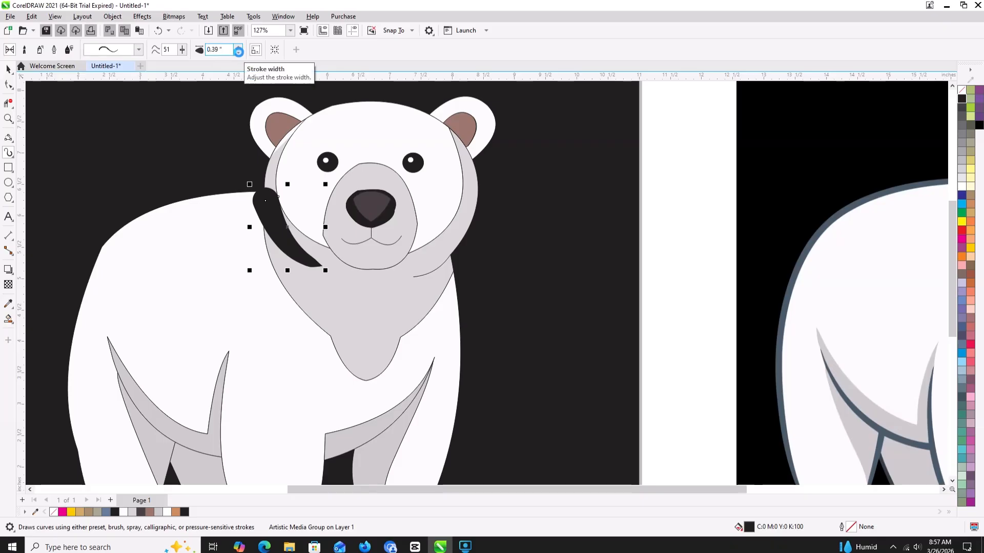
click(238, 53)
click(239, 53)
click(239, 53)
click(239, 53)
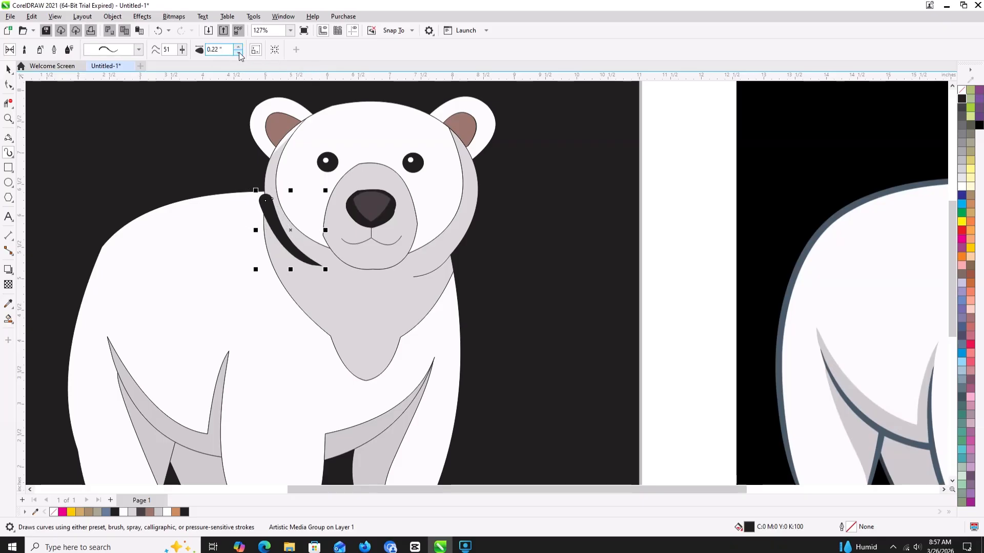
click(239, 52)
click(239, 53)
click(239, 52)
click(239, 53)
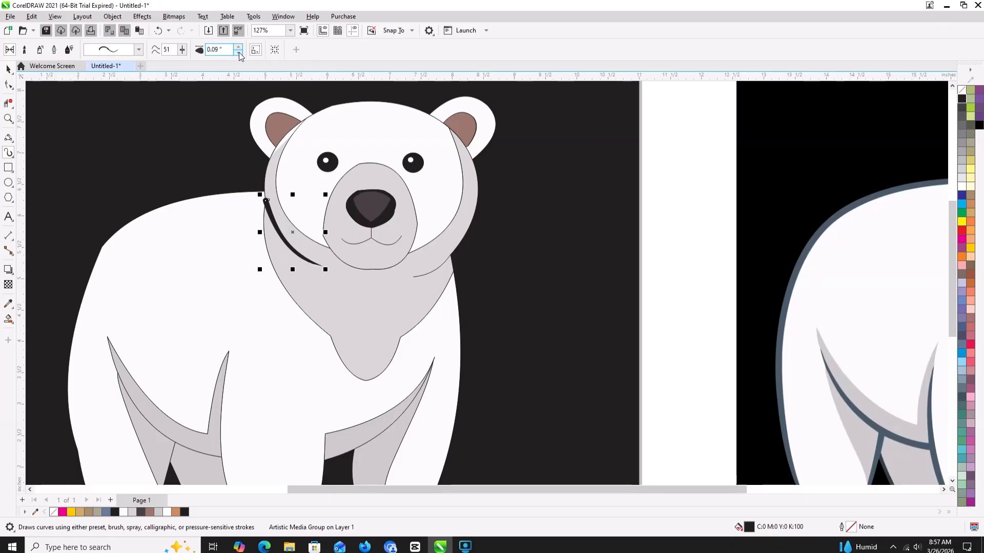
click(239, 53)
click(239, 53)
click(238, 52)
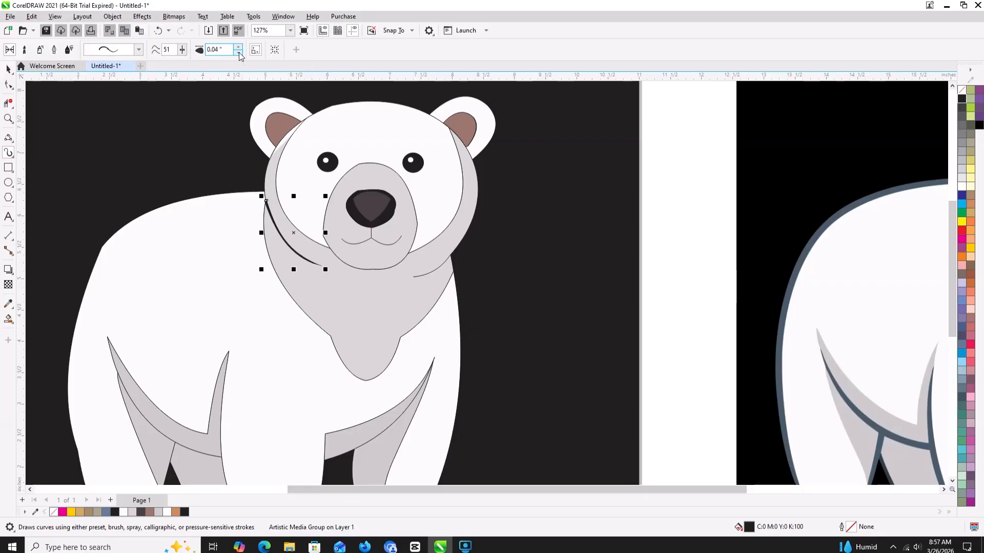
click(239, 53)
- Apply the tapered preset Artistic Media stroke to the neck's right curve with a stroke width of 0.04 inches
click(449, 265)
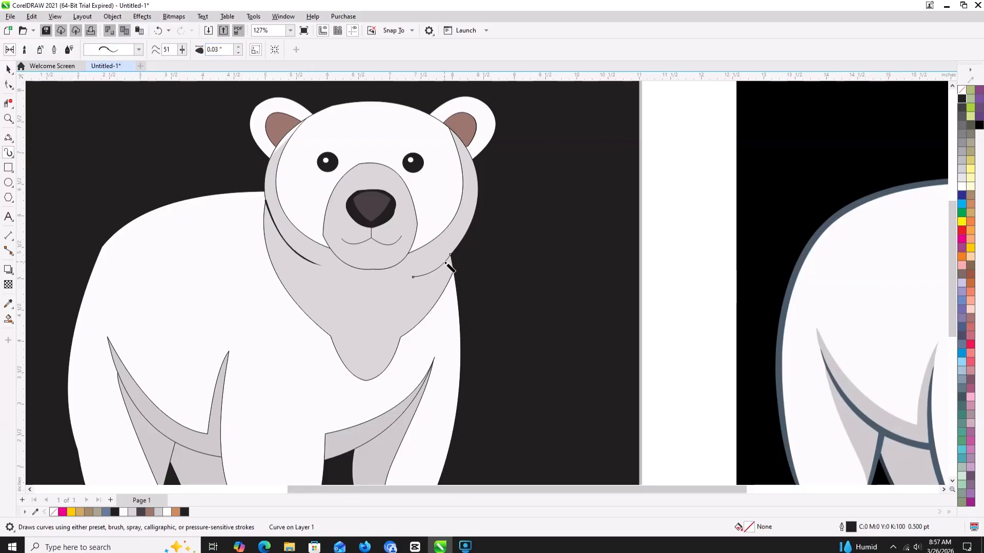
click(139, 49)
click(157, 71)
click(239, 47)
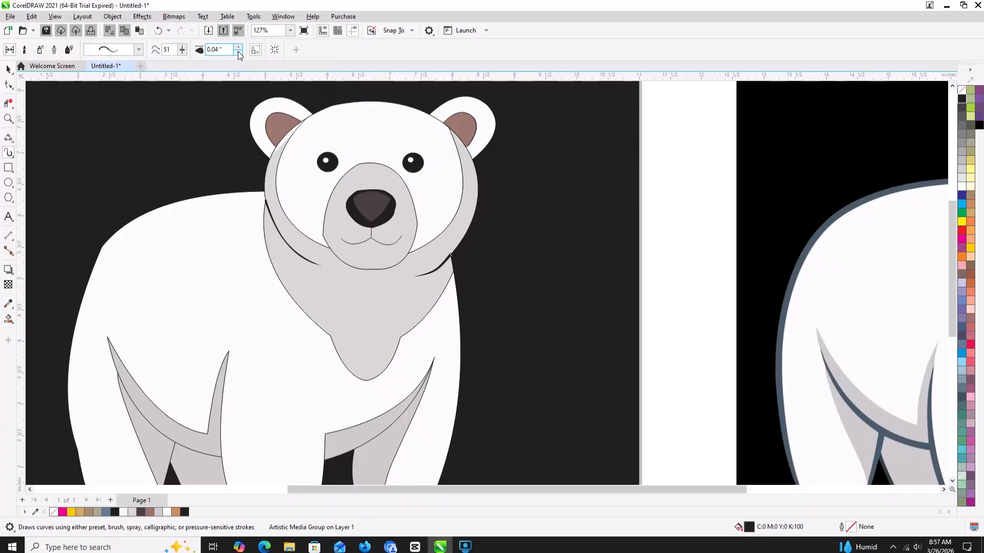
- Set the Artistic Media stroke width of the neck's right curve to 0.03 inches
click(238, 52)
scroll(326, 125, down, 2)
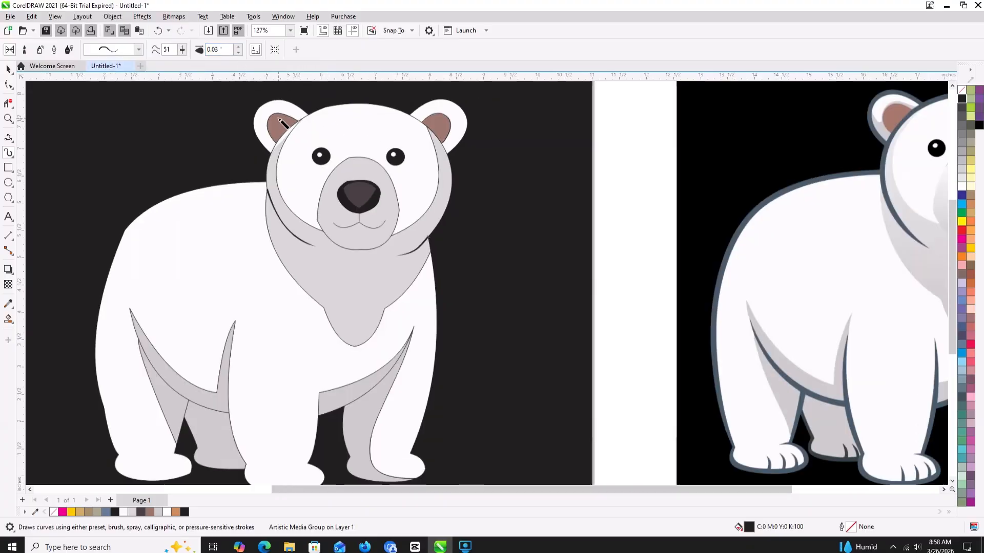
click(8, 68)
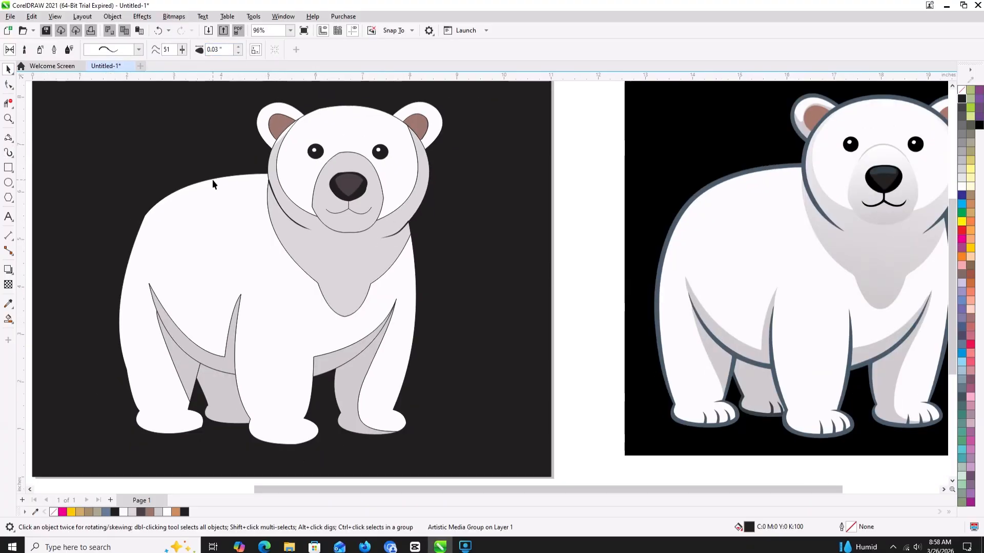
- Try outline widths of 4 pt and 8 pt on the white body shape and undo both
click(212, 179)
click(321, 49)
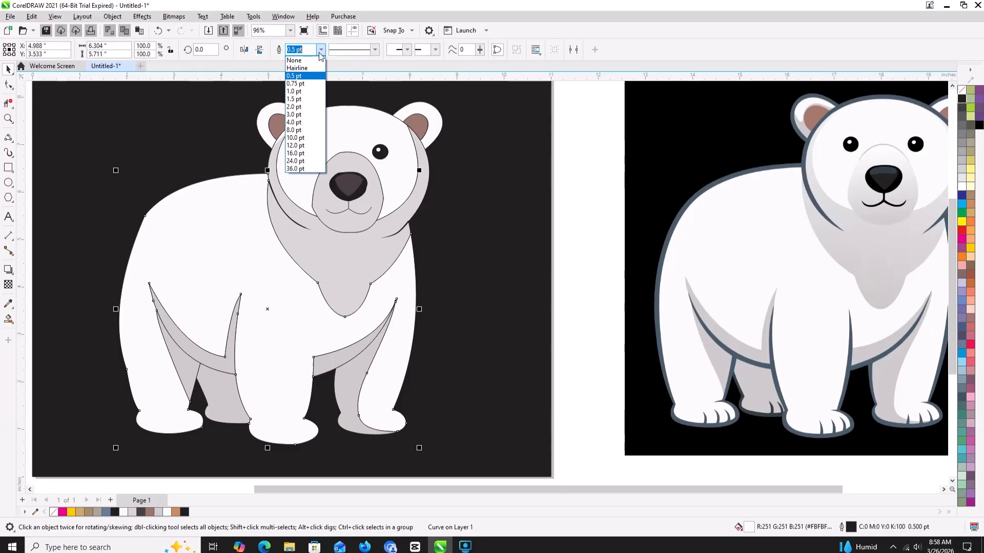
click(290, 123)
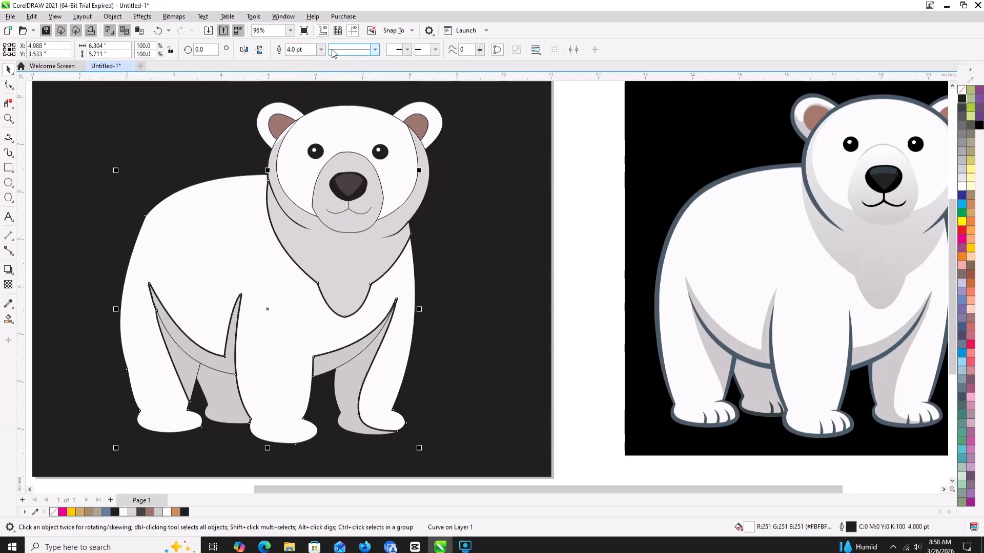
click(321, 49)
click(290, 131)
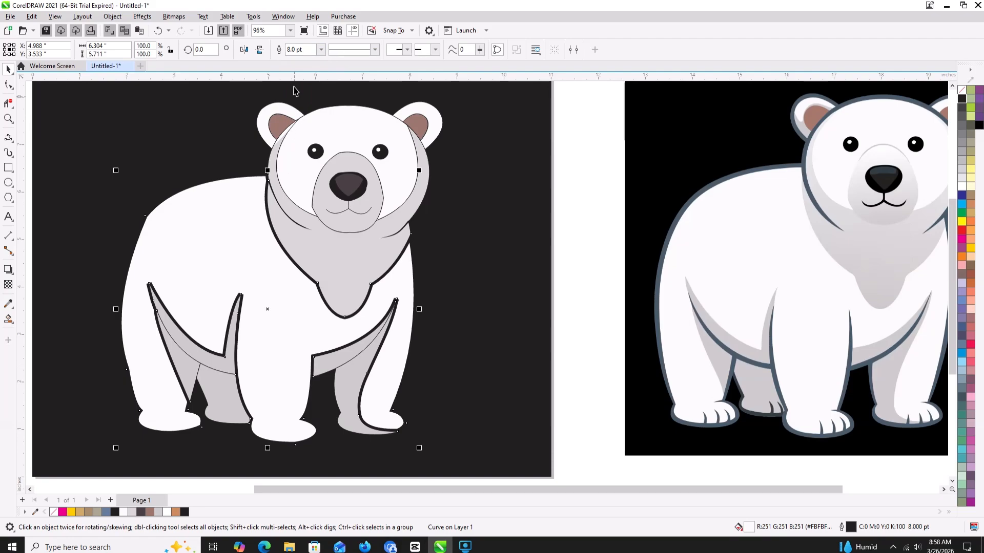
key(ctrl+z)
key(ctrl+z)
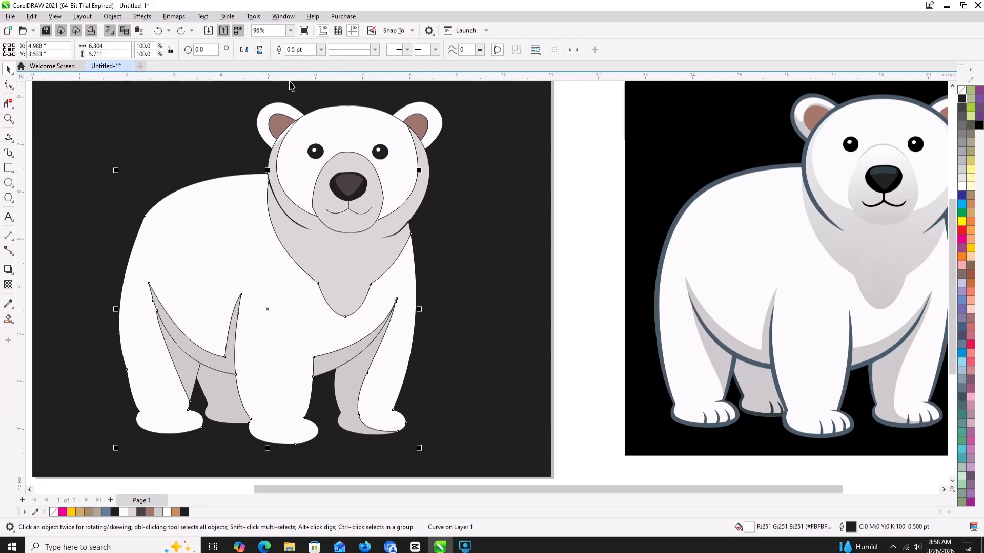
- Remove the outline from the grey belly shadow between the left rear leg and the front leg
scroll(290, 85, down, 3)
click(129, 192)
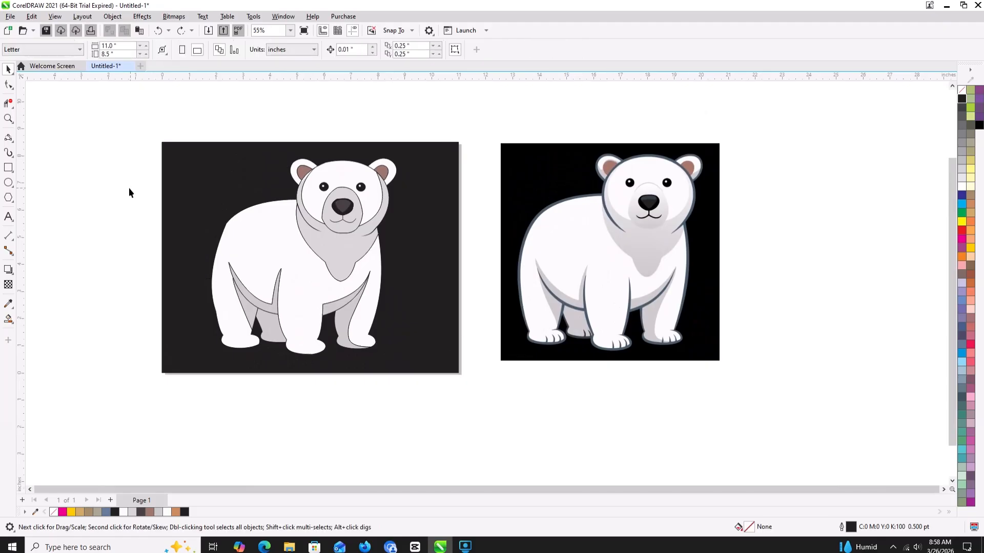
click(247, 288)
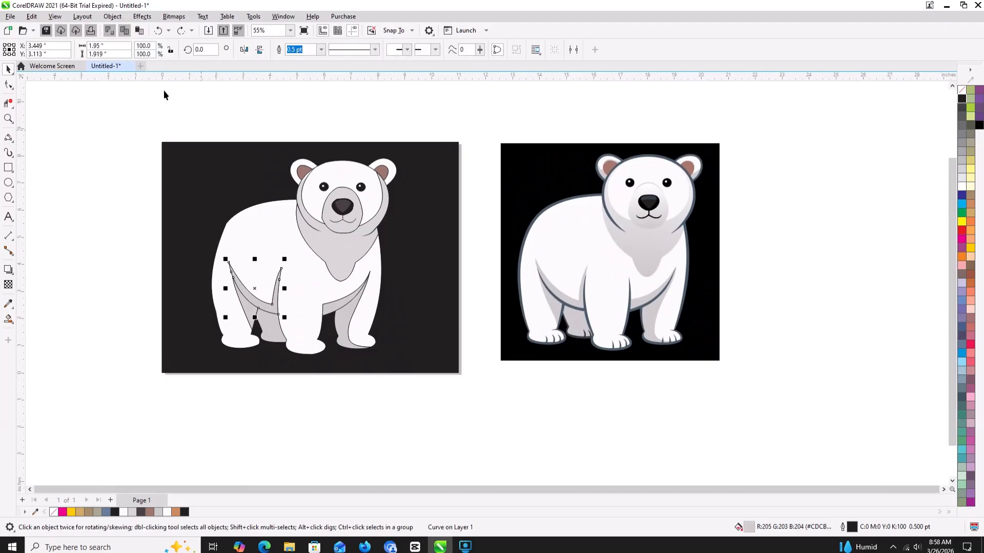
right_click(962, 90)
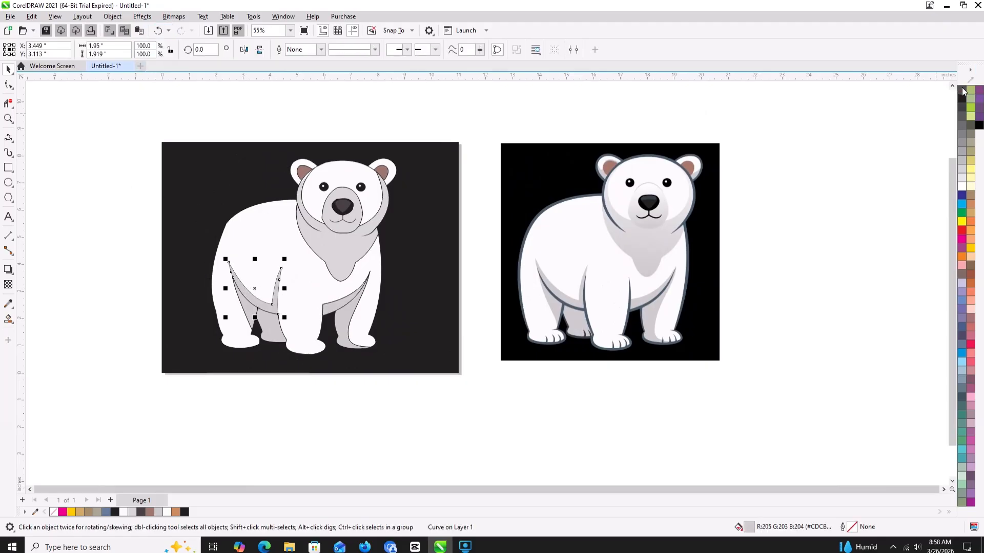
click(142, 16)
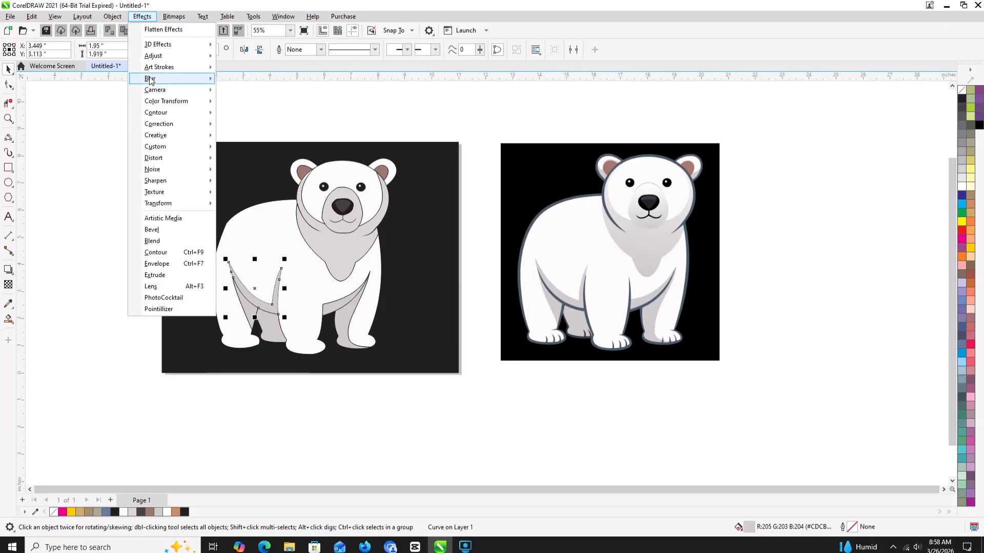
mouse_move(190, 78)
click(244, 92)
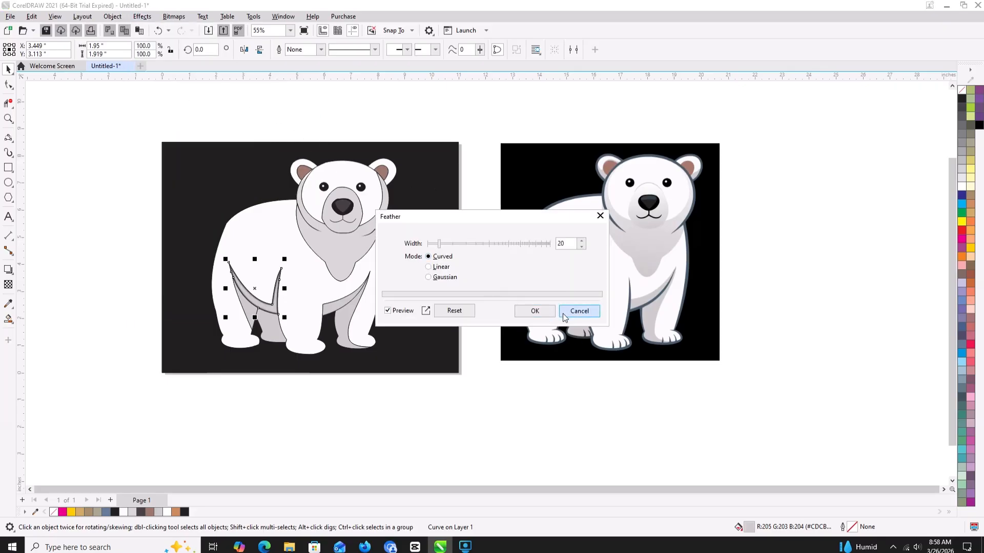
click(579, 311)
- Remove the outline from the grey belly shadow beside the right leg
scroll(281, 311, up, 2)
click(400, 315)
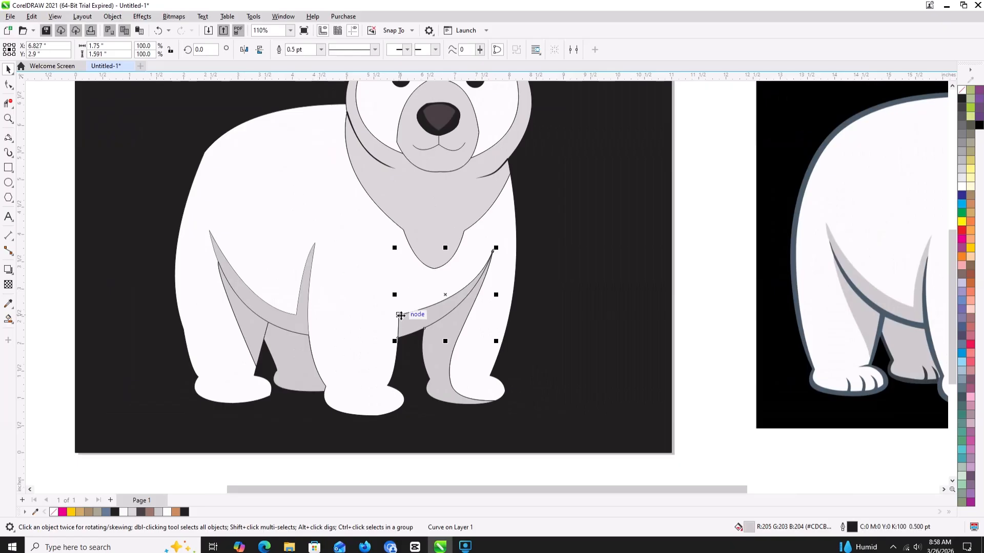
right_click(961, 90)
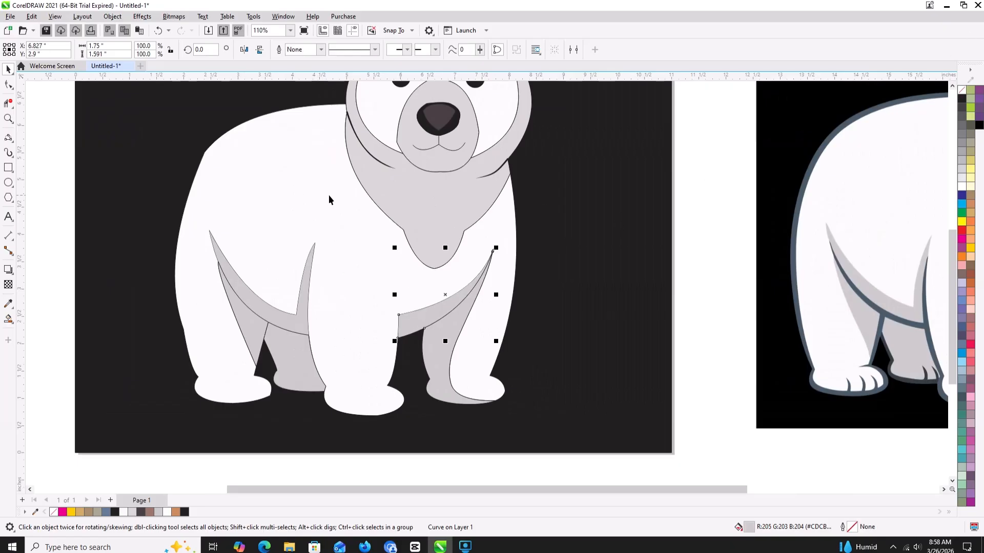
- Try outline widths of 2 pt and 8 pt on the left rear leg's inner shadow and undo them
scroll(328, 195, down, 2)
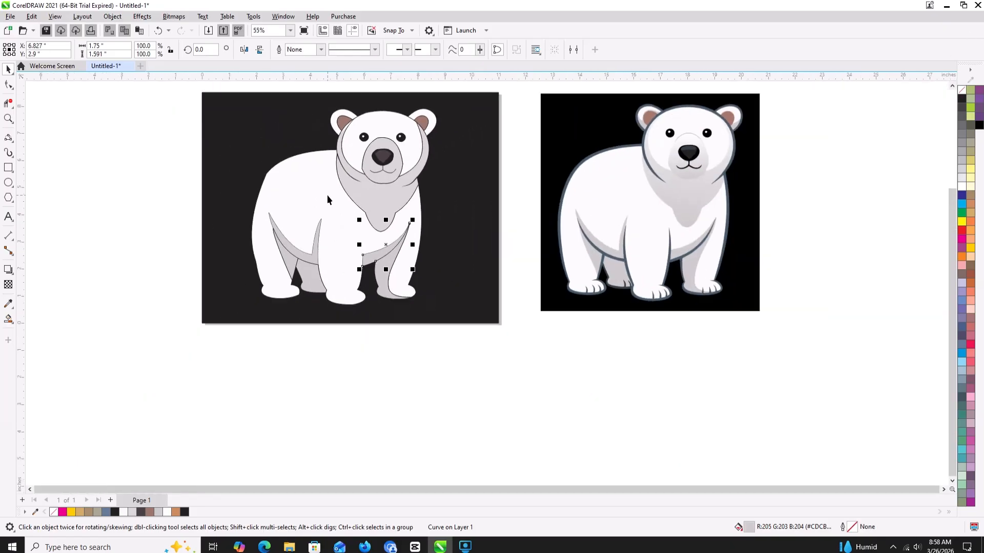
click(286, 249)
click(321, 50)
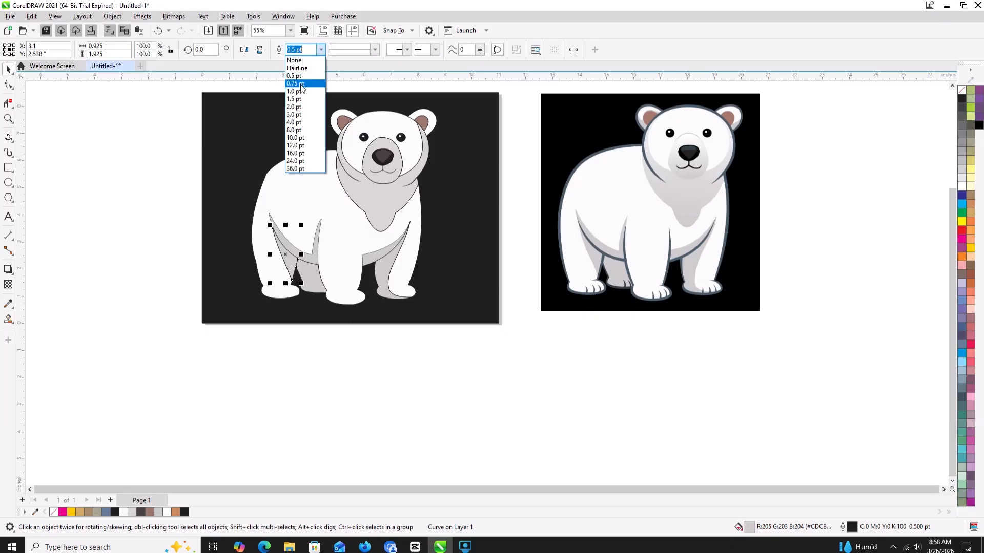
click(294, 106)
click(320, 50)
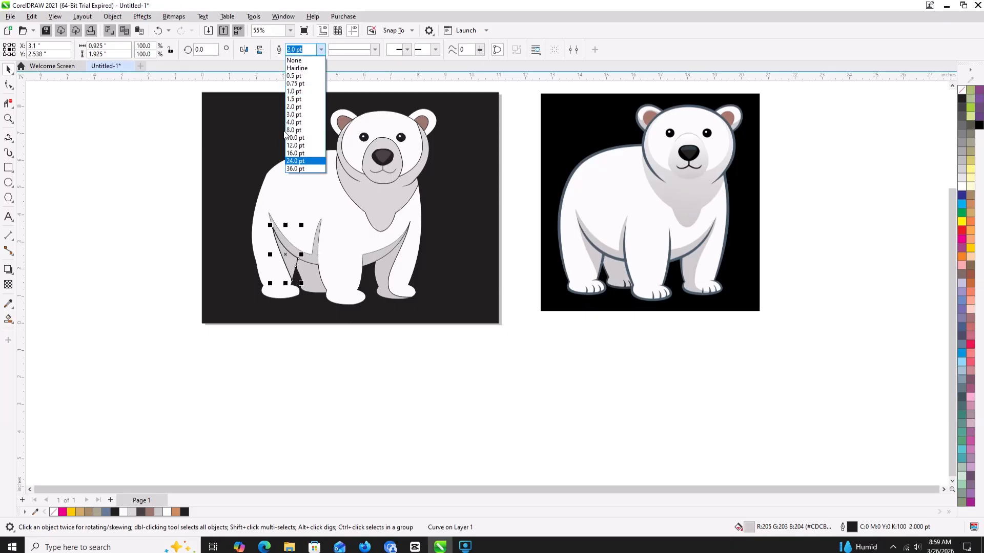
click(290, 130)
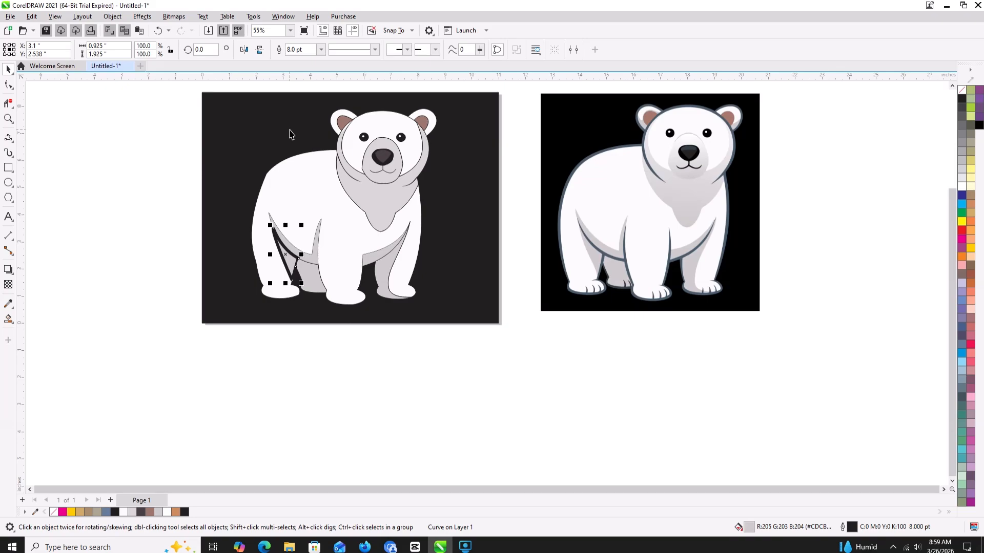
key(ctrl+z)
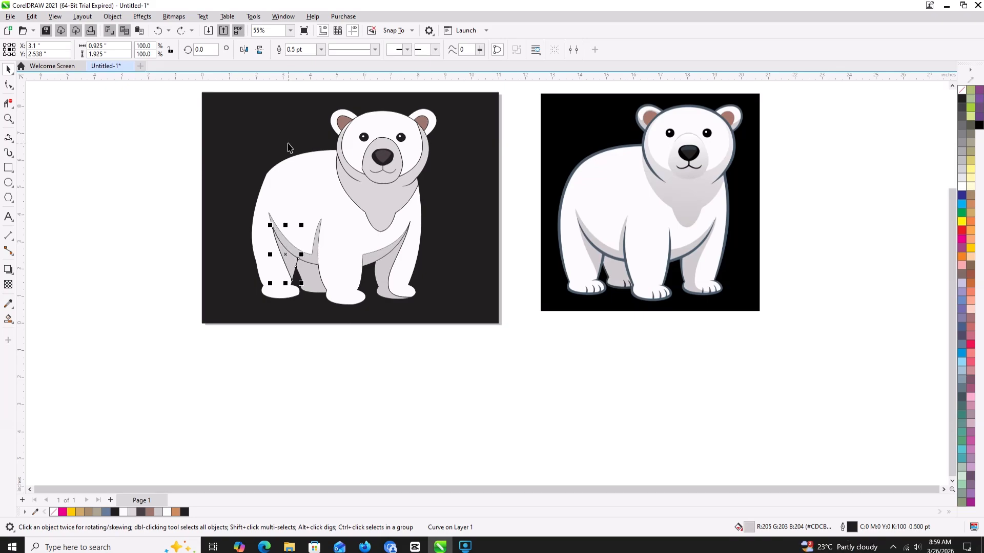
key(Tab)
click(178, 184)
- Remove the outline from the right-hand grey belly shadow and deselect it
click(396, 254)
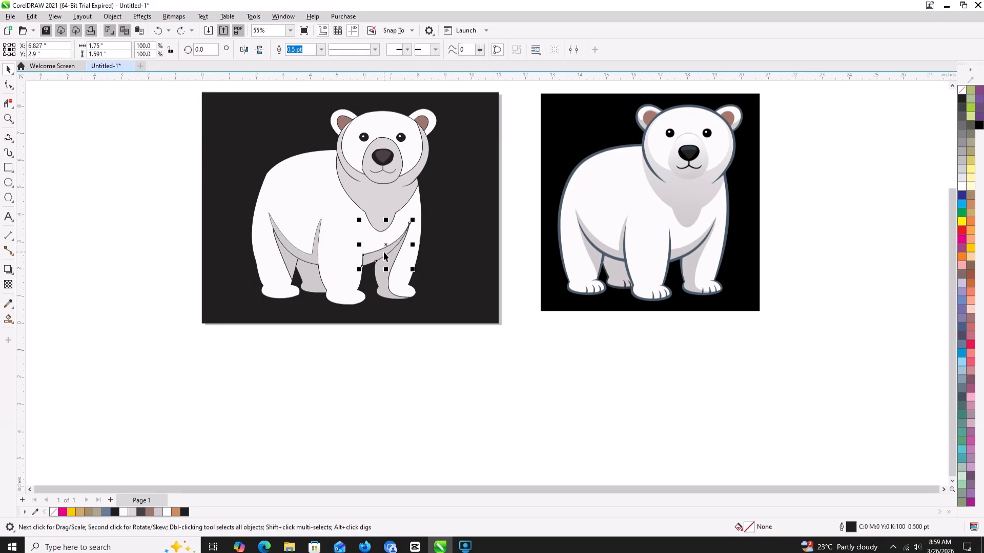
right_click(962, 91)
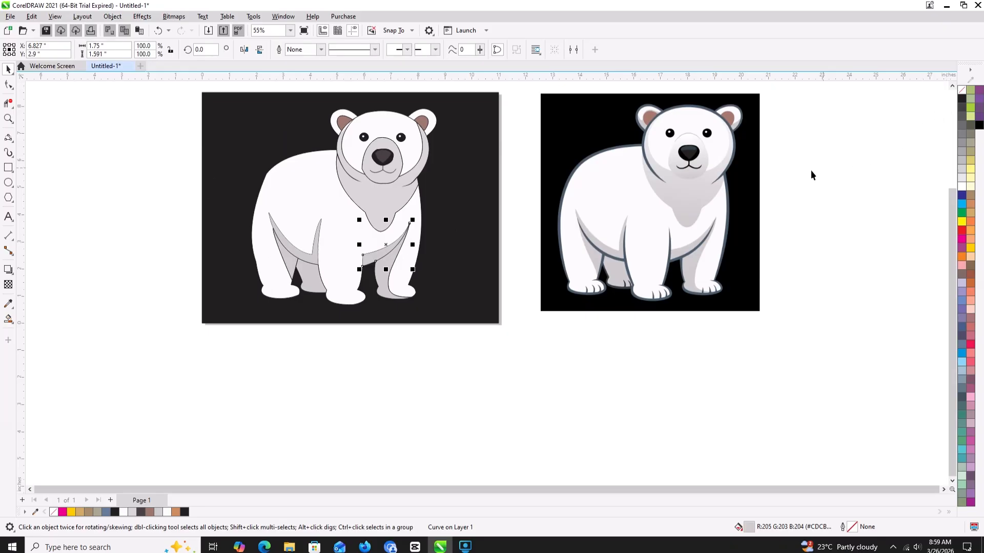
click(490, 353)
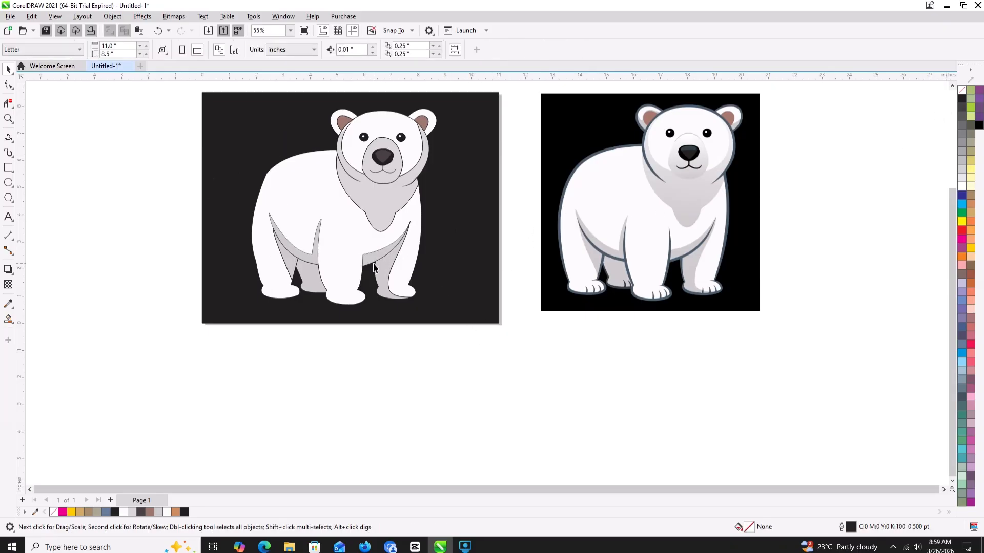
- Move the reference polar bear bitmap farther to the right, away from the page
scroll(60, 186, down, 1)
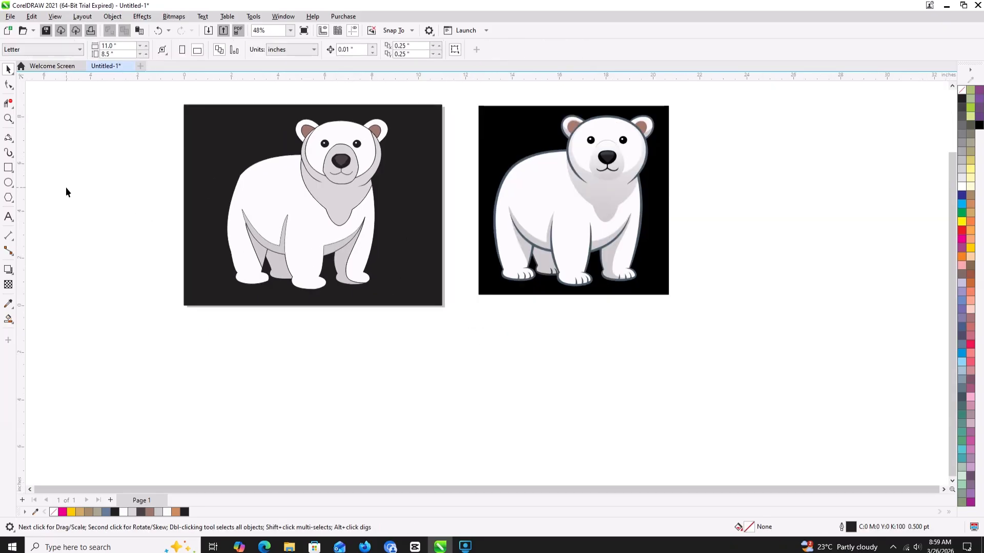
drag(65, 186, 159, 242)
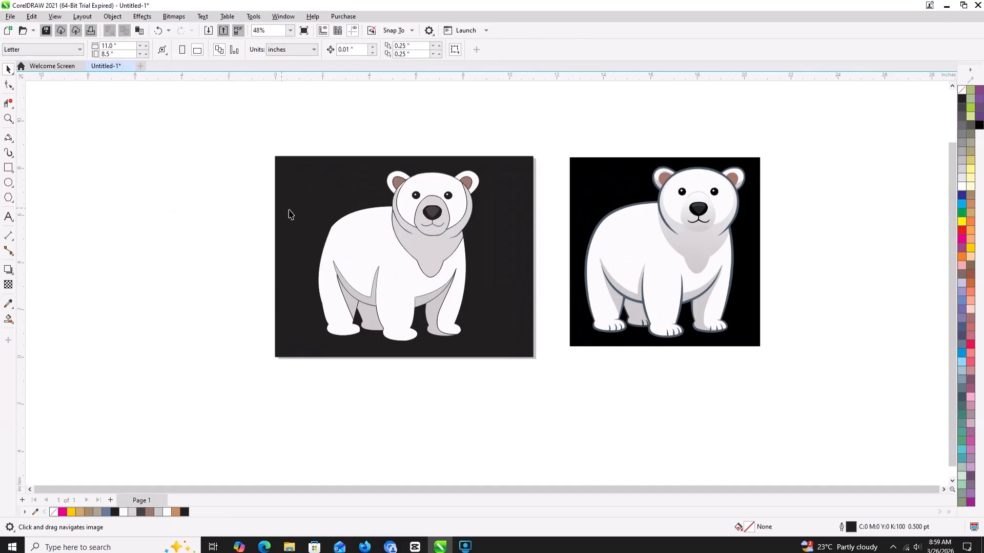
drag(668, 231, 716, 224)
- Remove the outline from the grey neck and chest shadow shape
click(430, 254)
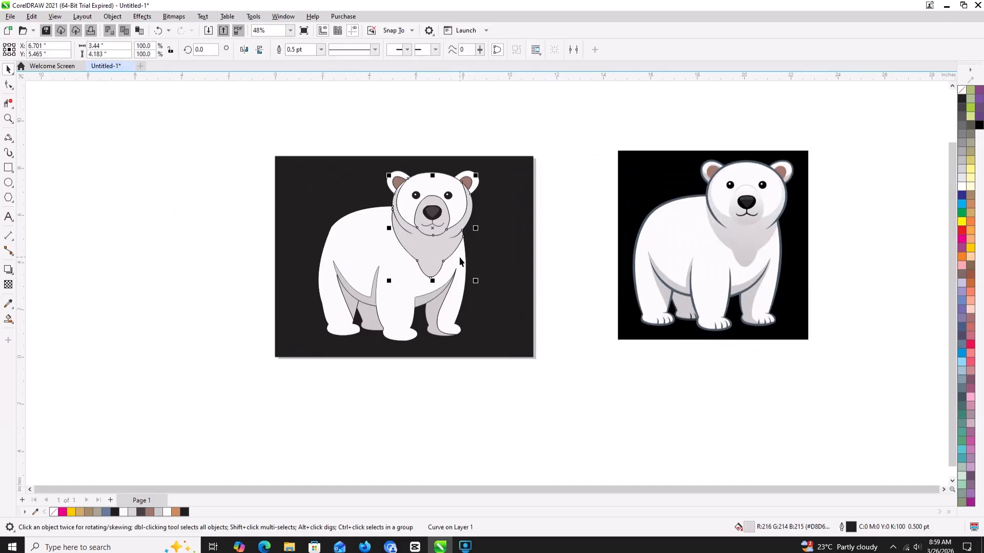
right_click(962, 90)
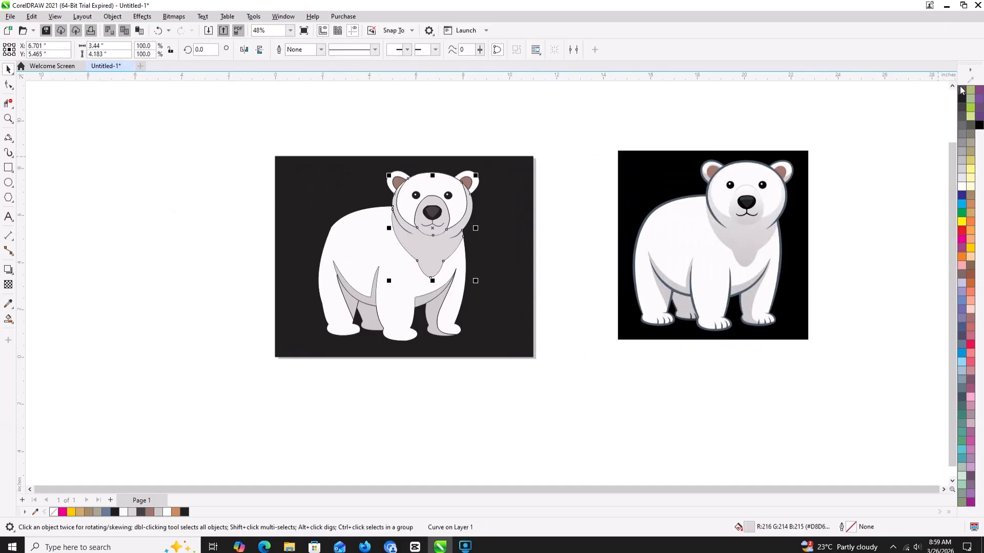
click(669, 140)
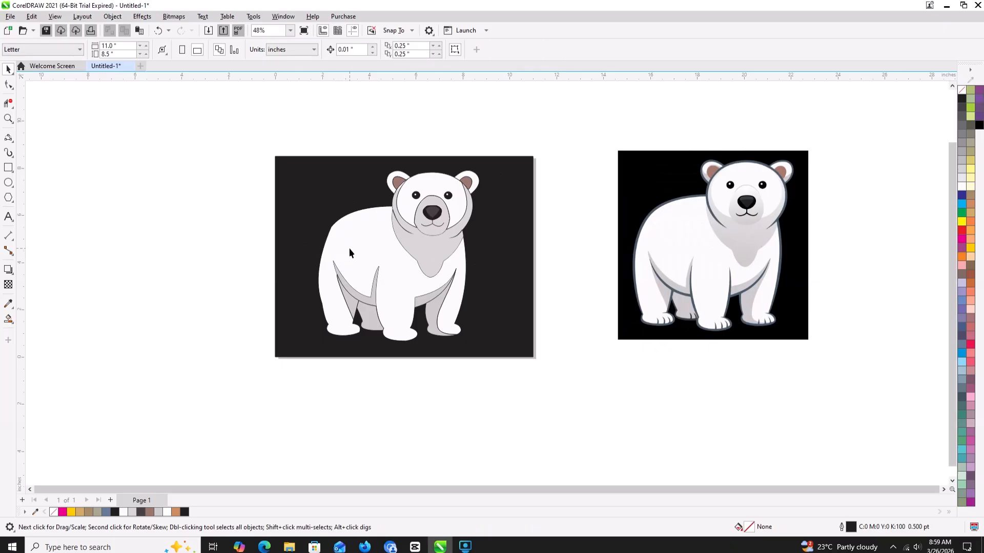
- Set the outline width of both mouth curves under the nose to 1.5 pt
scroll(431, 223, up, 3)
click(431, 225)
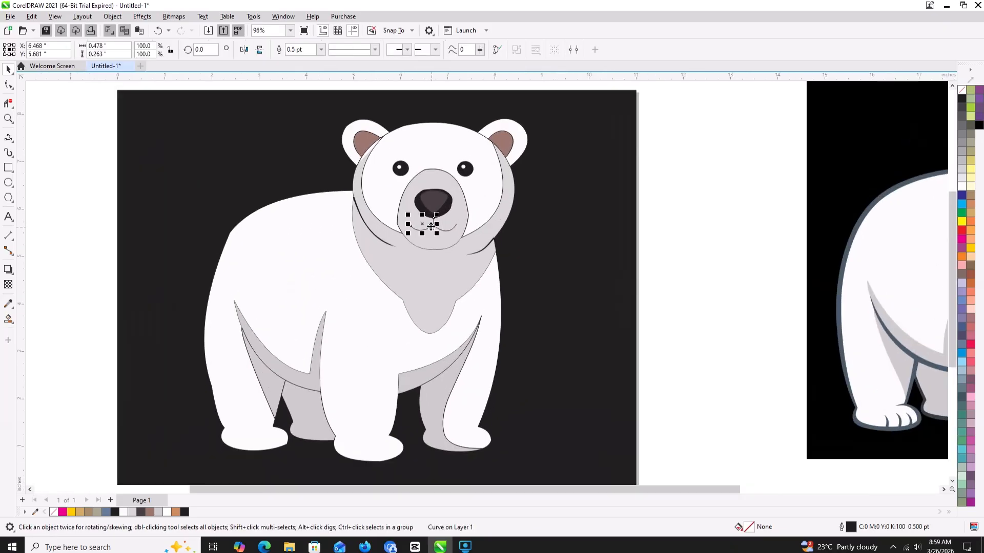
click(321, 49)
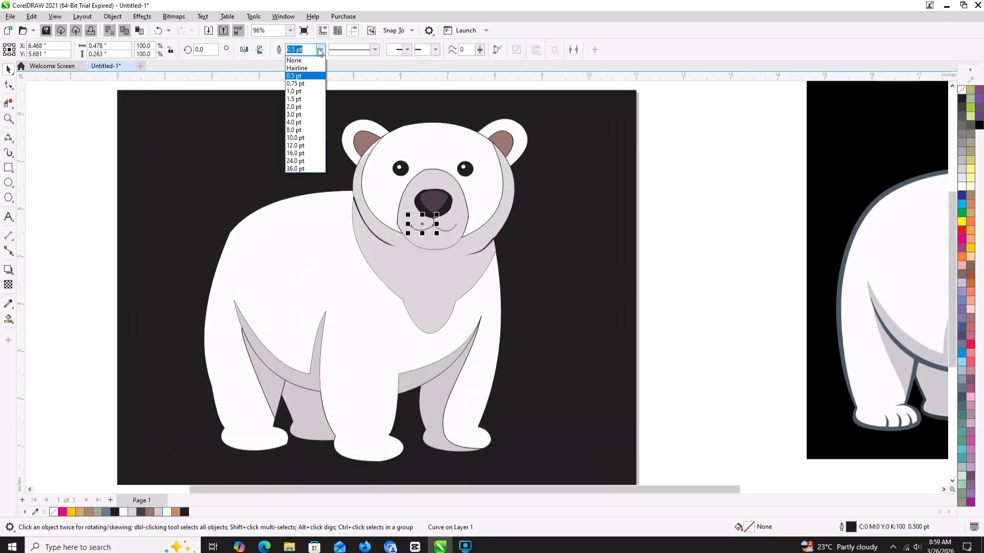
click(295, 99)
click(448, 230)
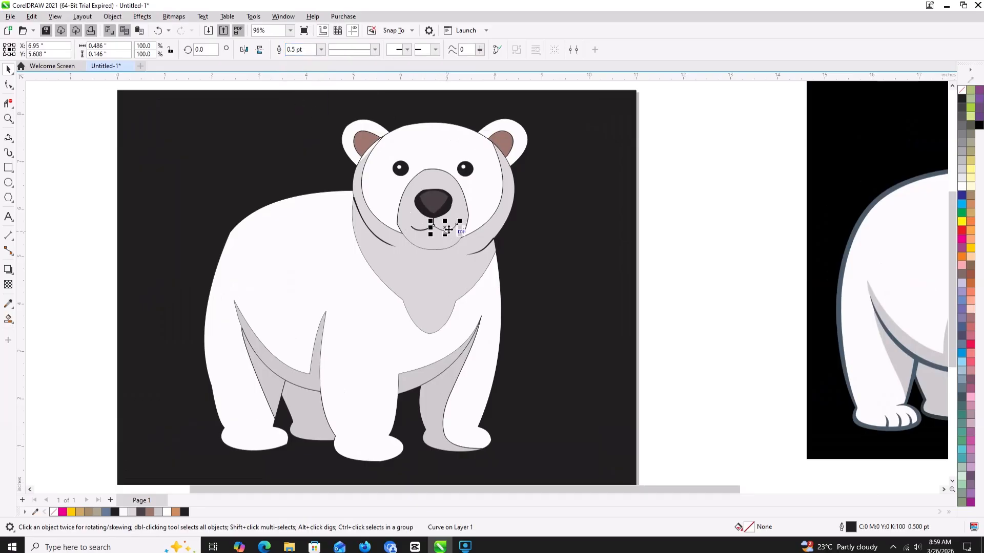
click(321, 50)
click(304, 101)
- Set the outline width of the left mouth curve to 2 pt
scroll(438, 226, up, 2)
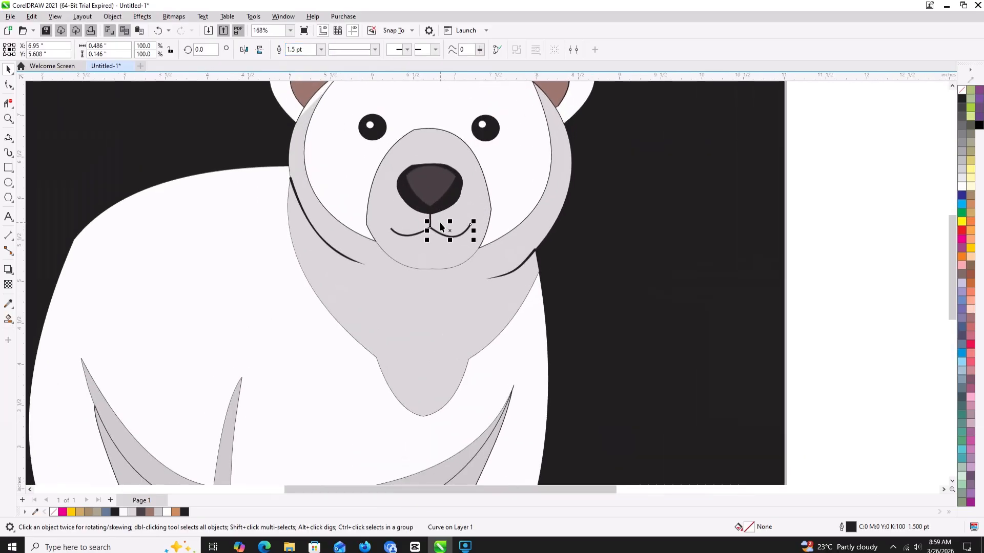
click(432, 225)
click(321, 50)
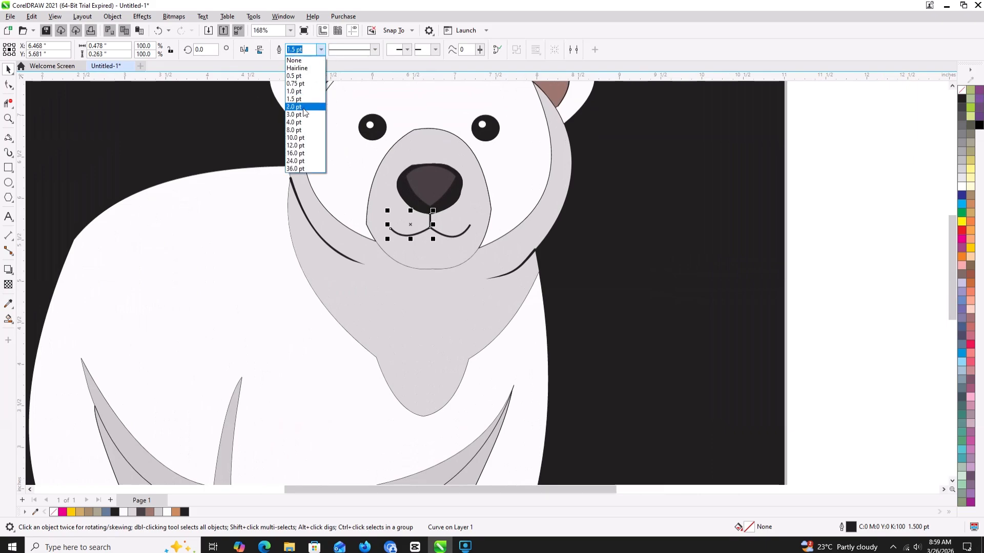
click(303, 106)
scroll(328, 105, down, 1)
click(669, 181)
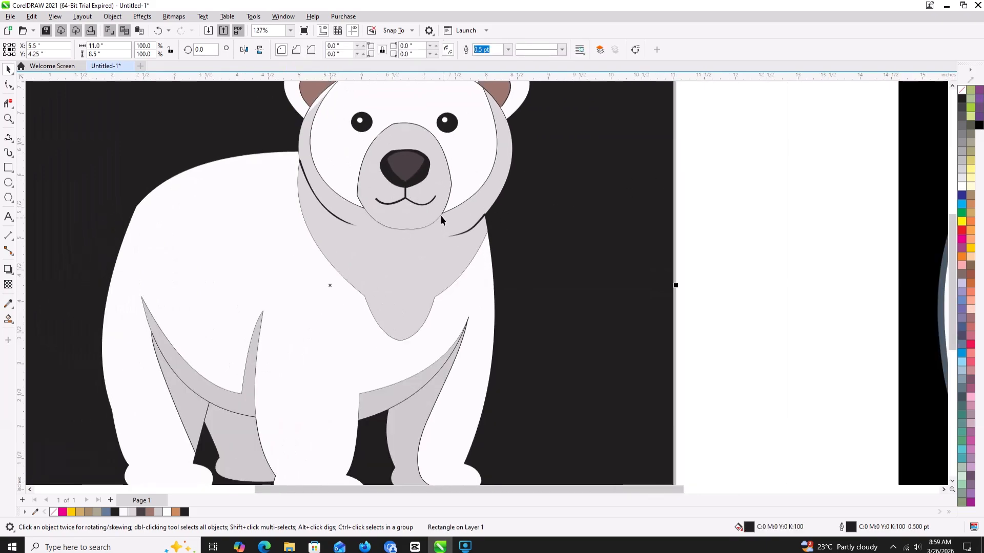
- Set the outline width of the right mouth curve to 2 pt and deselect it
click(423, 203)
click(321, 49)
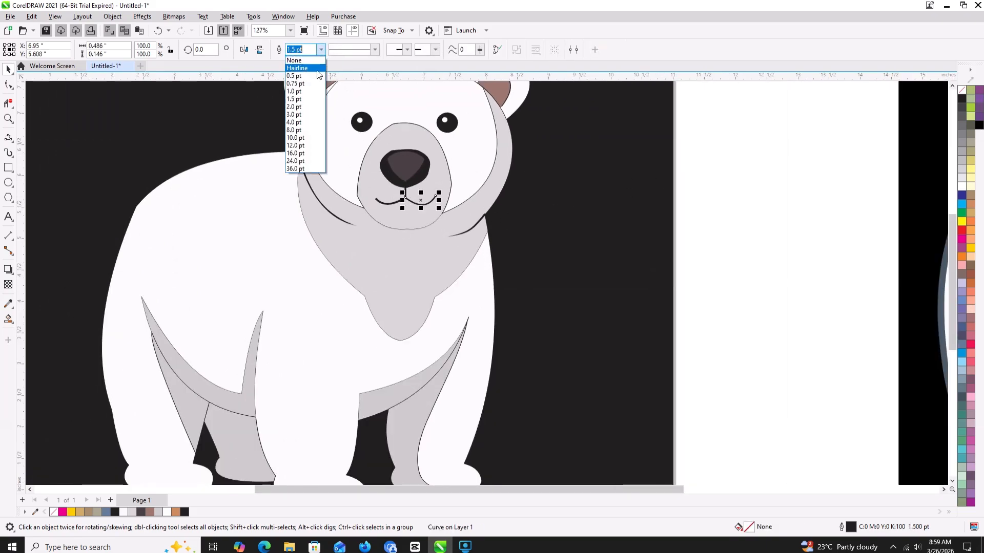
click(303, 105)
scroll(582, 168, down, 2)
click(709, 171)
scroll(560, 210, down, 2)
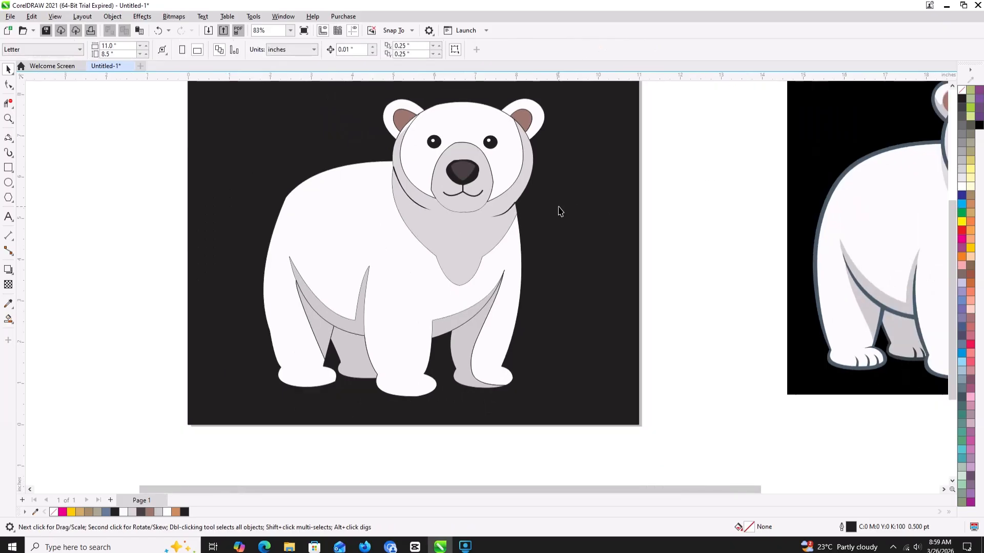
scroll(559, 205, down, 1)
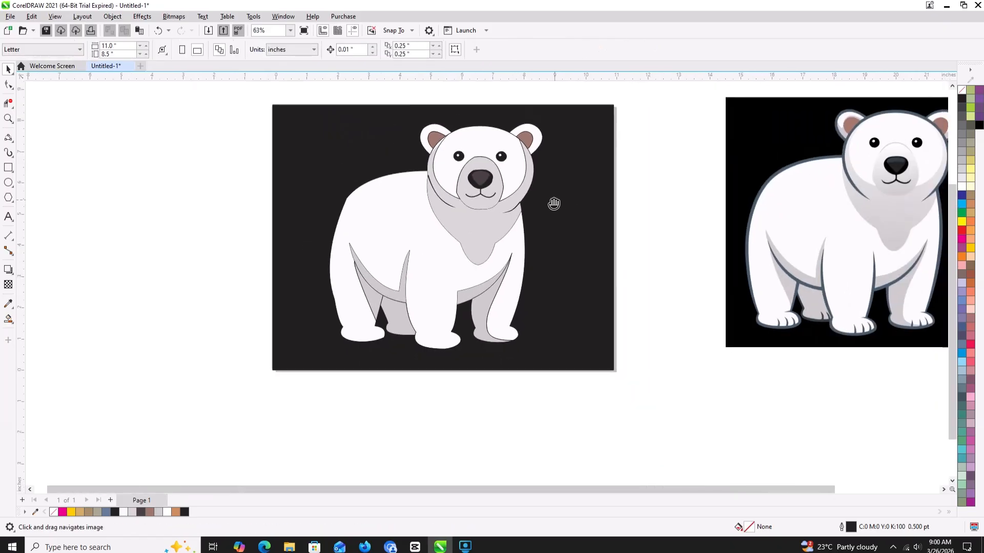
- Draw three curved toe lines, each about 0.23 to 0.3 inch tall, on the bear's leftmost white paw with the 3-Point Curve tool
drag(553, 205, 476, 208)
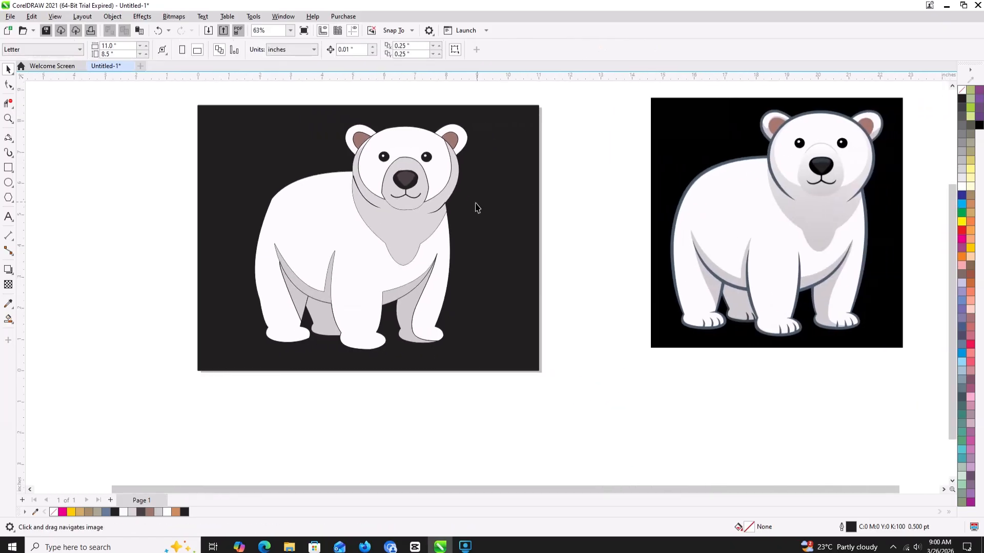
click(8, 139)
scroll(274, 340, up, 1)
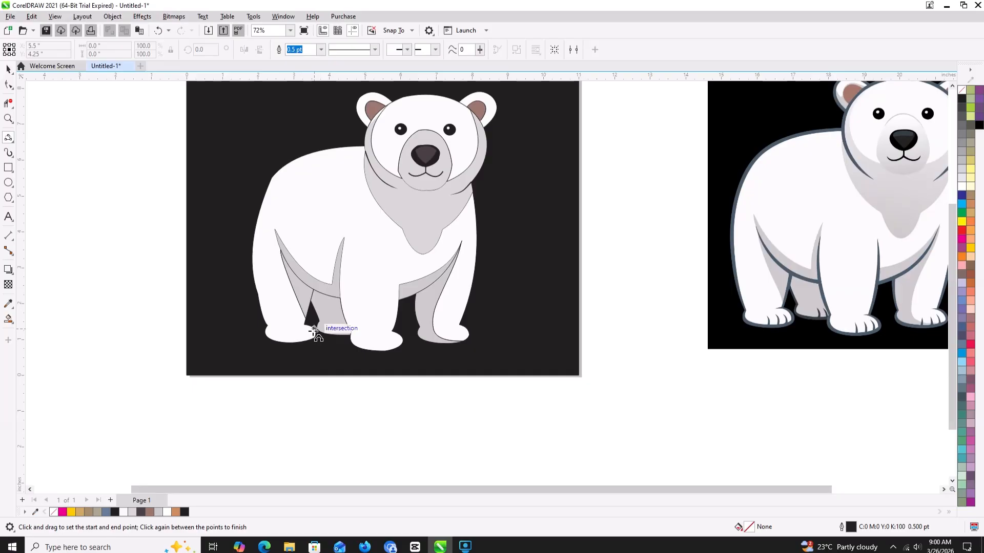
drag(309, 341, 304, 333)
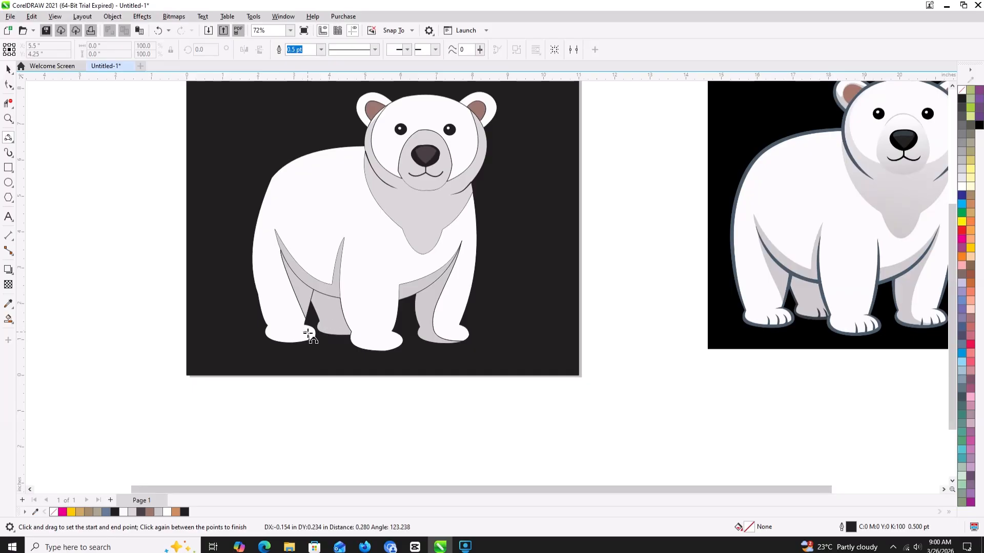
click(308, 336)
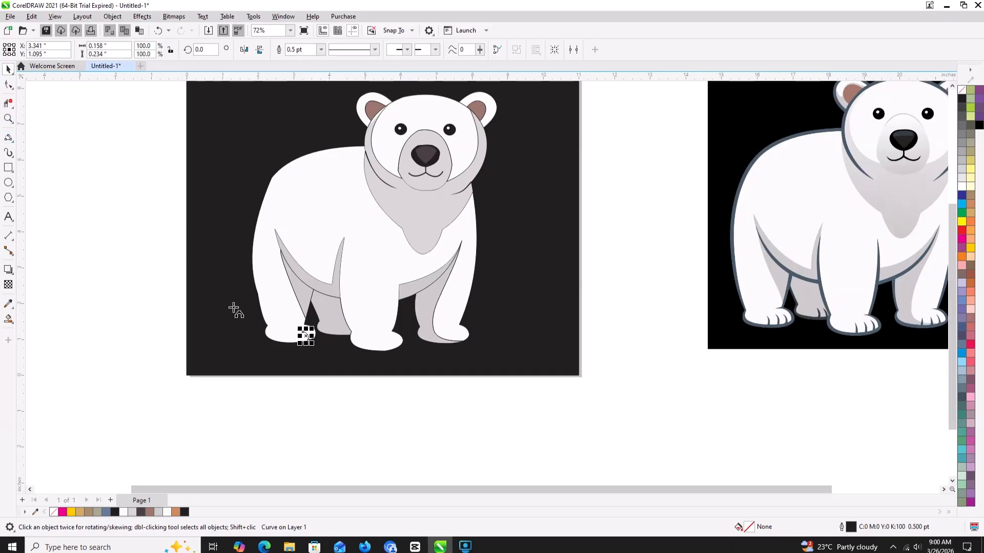
click(279, 334)
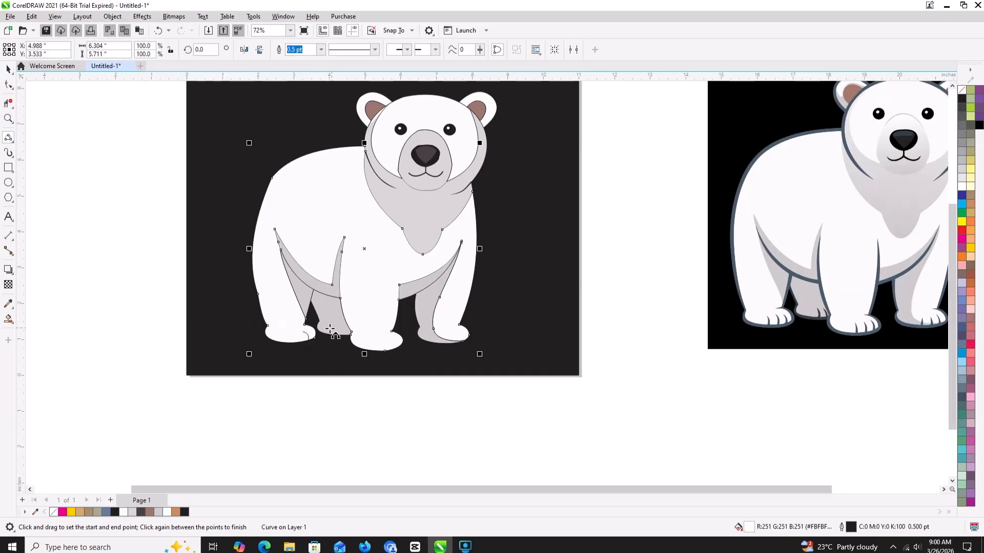
scroll(290, 339, up, 1)
scroll(290, 336, up, 2)
mouse_move(316, 348)
mouse_down()
mouse_move(313, 329)
mouse_move(292, 338)
mouse_move(287, 329)
mouse_up()
click(310, 339)
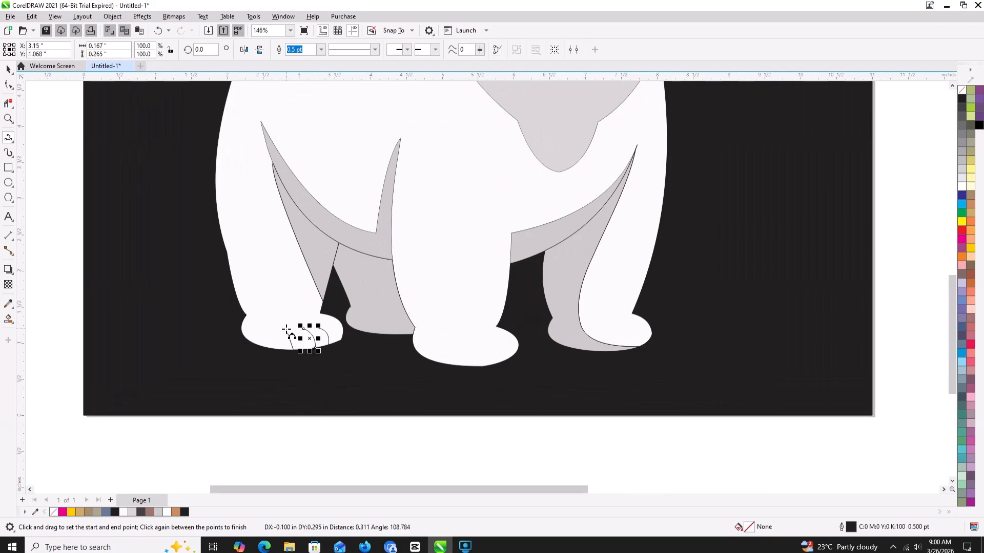
click(296, 336)
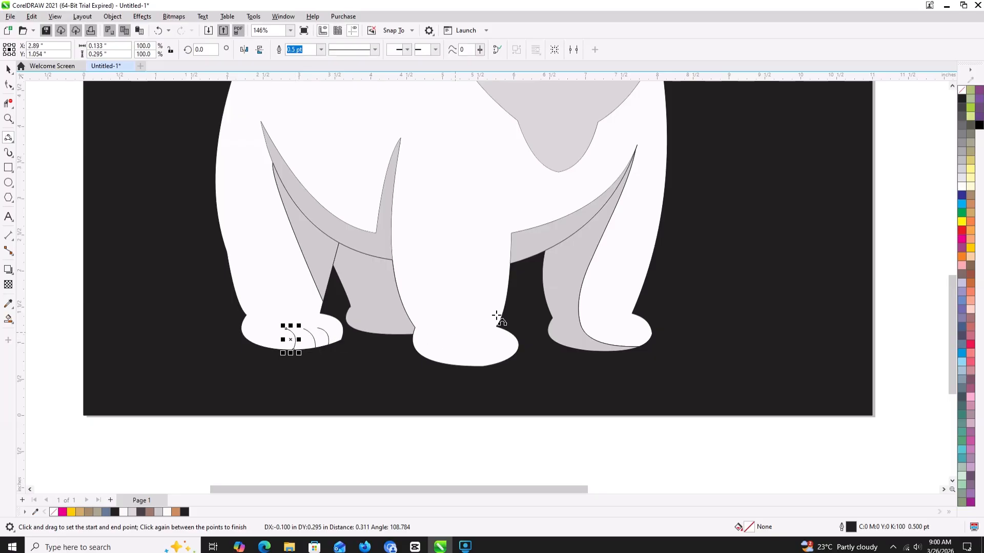
scroll(479, 340, down, 3)
drag(471, 336, 370, 327)
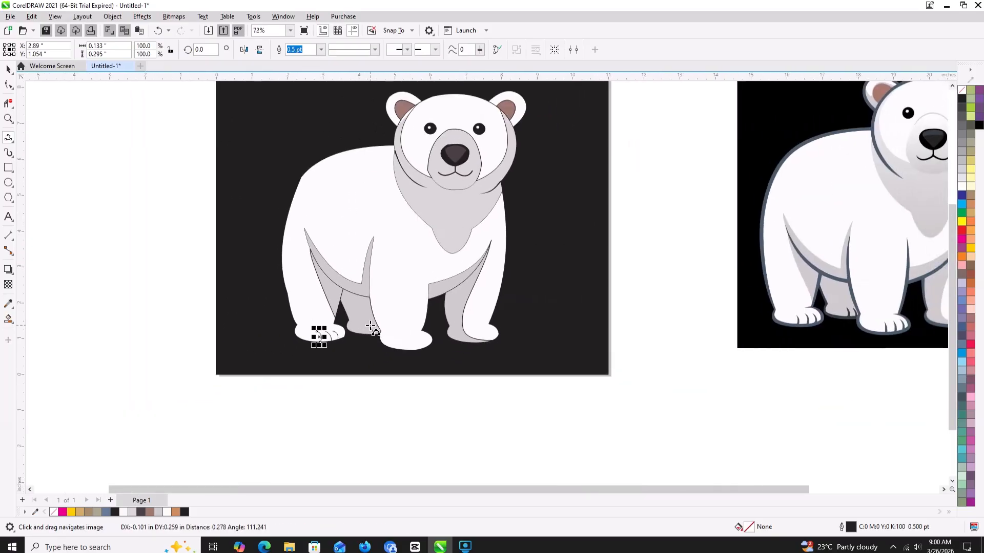
click(373, 329)
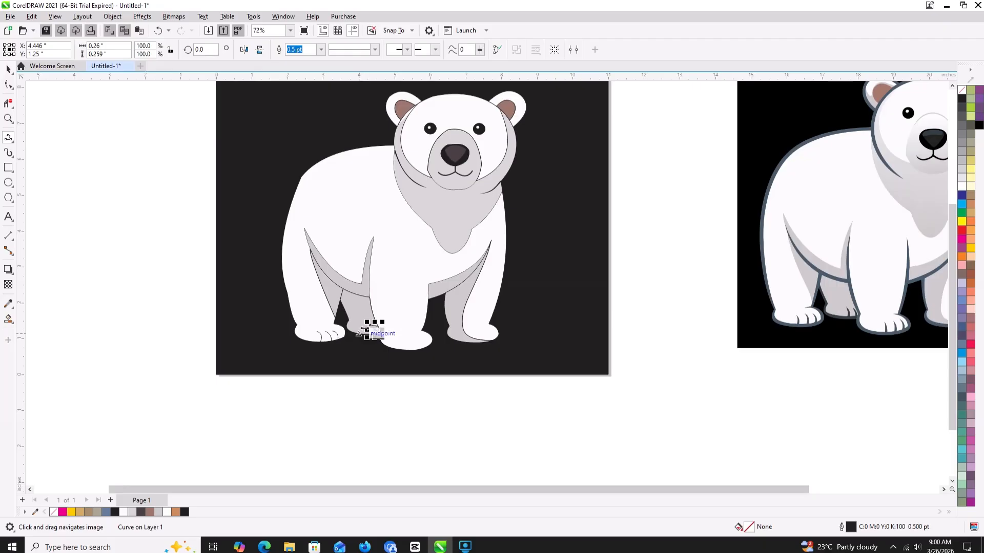
key(Escape)
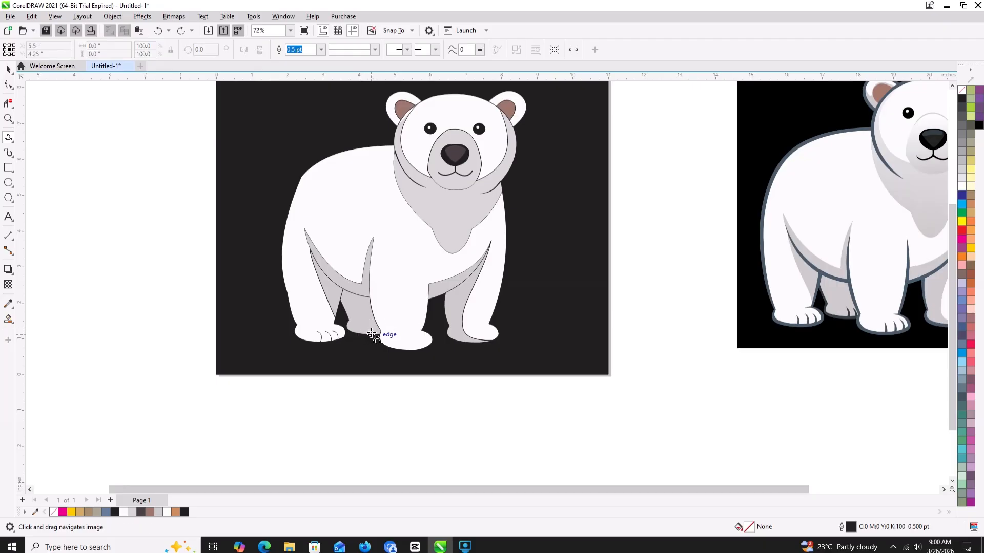
- Draw two short curved toe lines, each about 0.22 inch tall, on the grey far hind paw
scroll(374, 333, up, 5)
drag(379, 340, 378, 327)
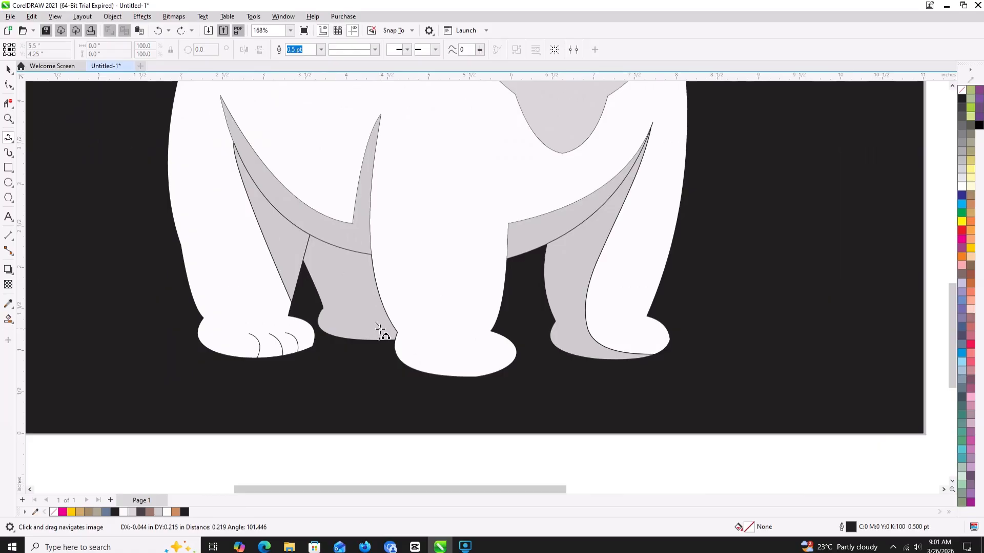
click(368, 336)
drag(363, 340, 365, 321)
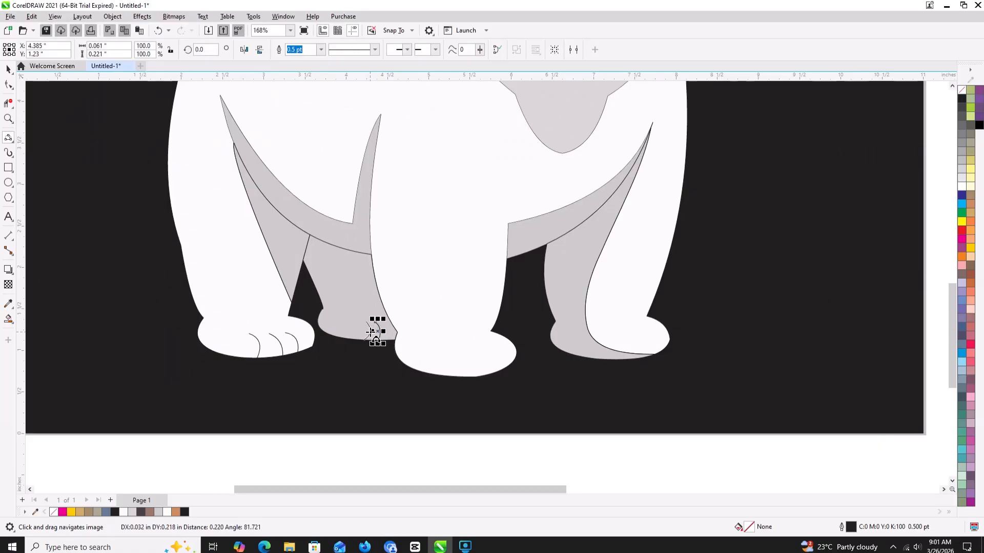
click(370, 332)
- Draw three curved toe lines, about 0.4 inch tall, on the large middle front paw
scroll(403, 328, down, 1)
scroll(369, 321, down, 3)
drag(404, 329, 352, 329)
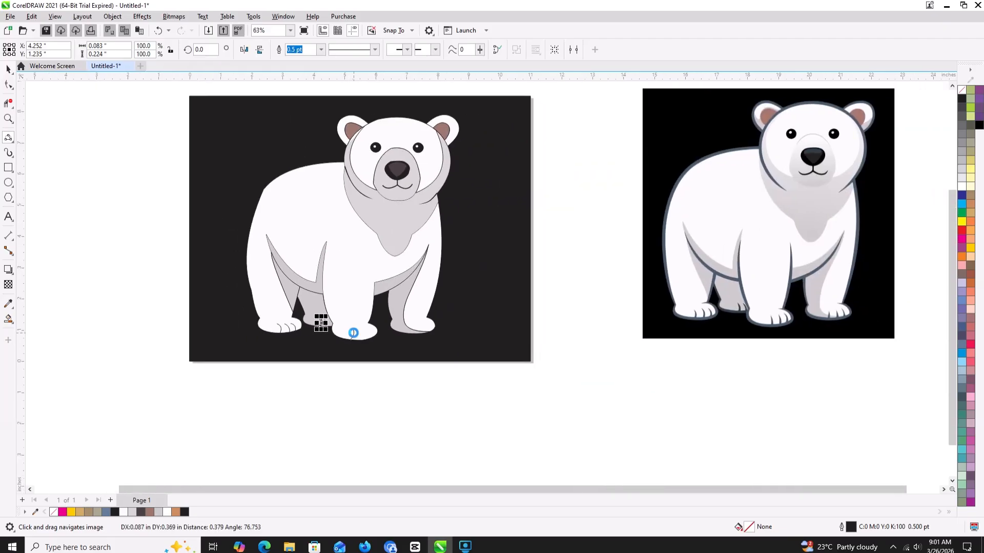
click(353, 333)
click(365, 339)
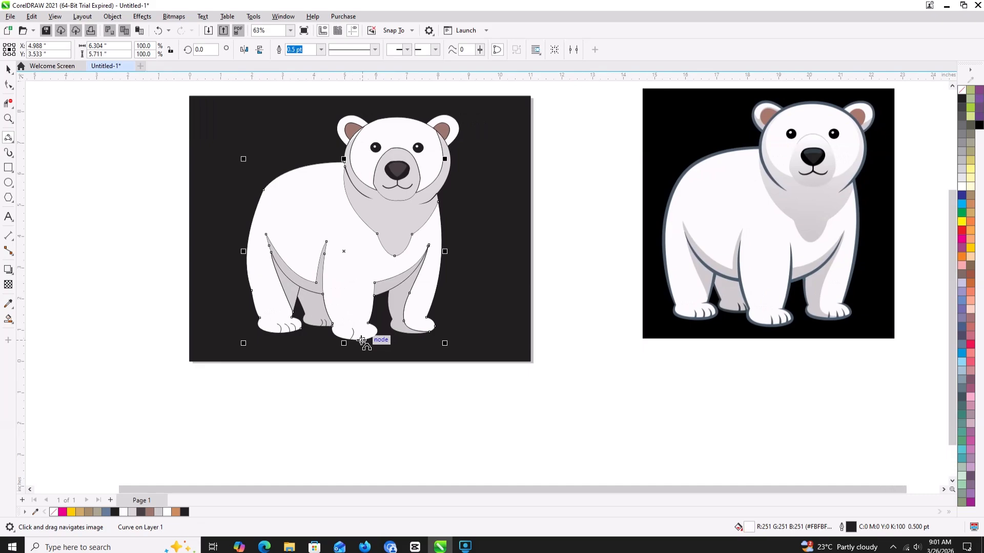
drag(362, 340, 360, 328)
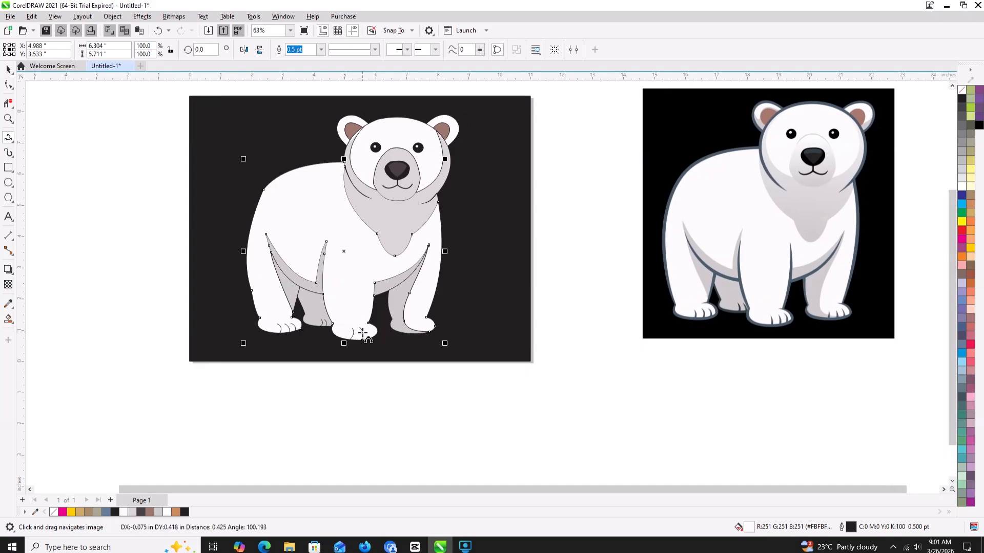
click(363, 334)
drag(370, 338, 366, 324)
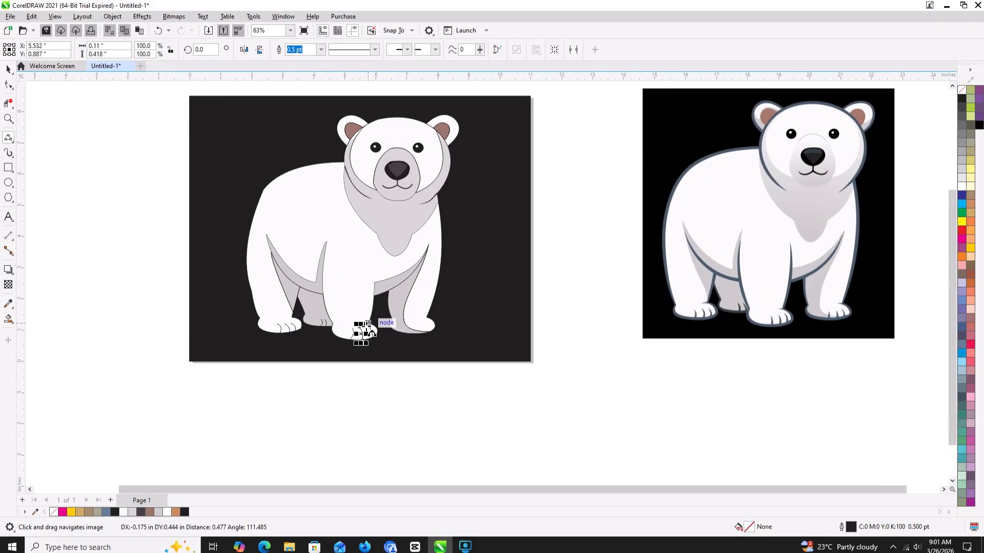
click(373, 335)
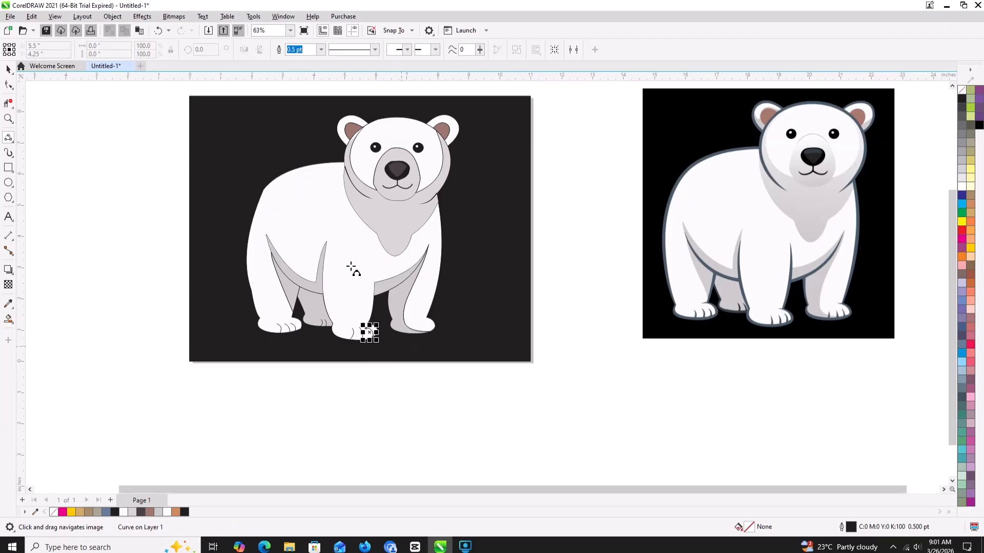
click(340, 256)
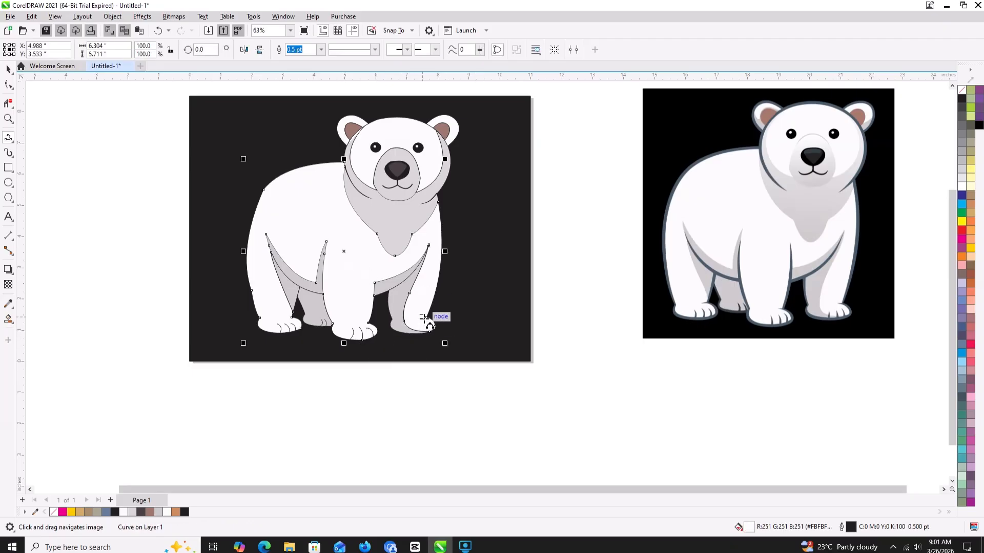
- Draw three curved toe lines, about 0.23 to 0.34 inch tall, on the rightmost paw
drag(420, 323, 393, 321)
scroll(393, 321, up, 2)
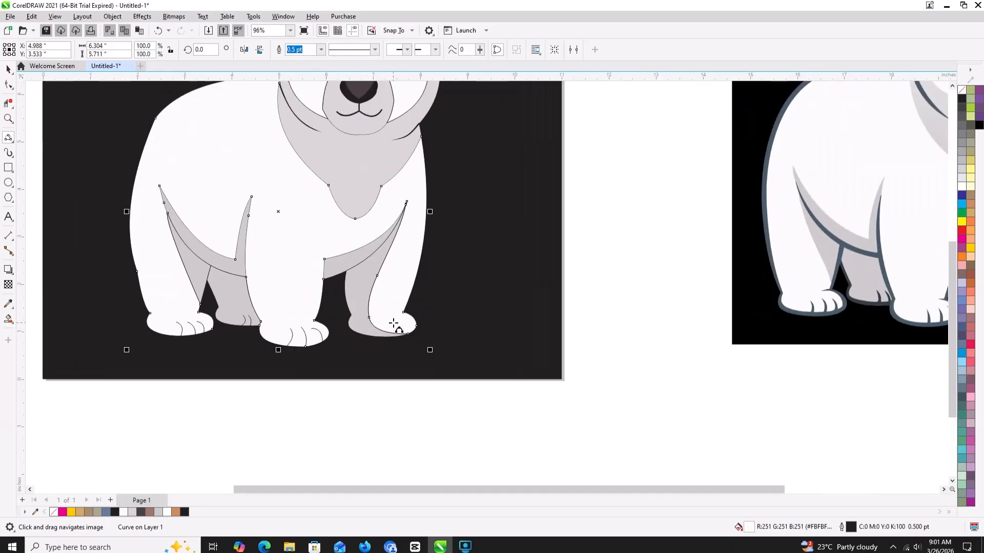
drag(385, 337, 385, 321)
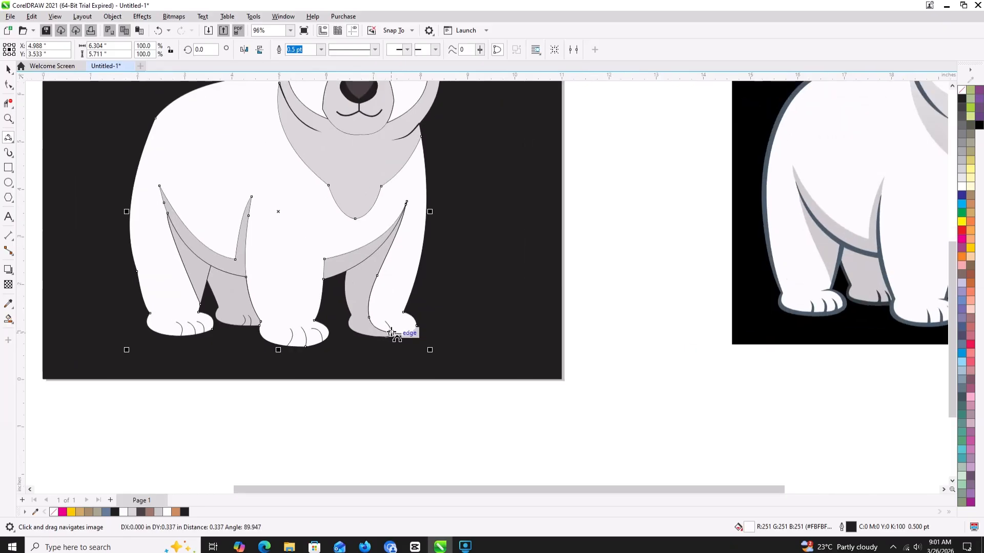
click(398, 335)
mouse_move(398, 336)
mouse_down()
mouse_move(395, 321)
mouse_move(407, 324)
mouse_up()
click(400, 328)
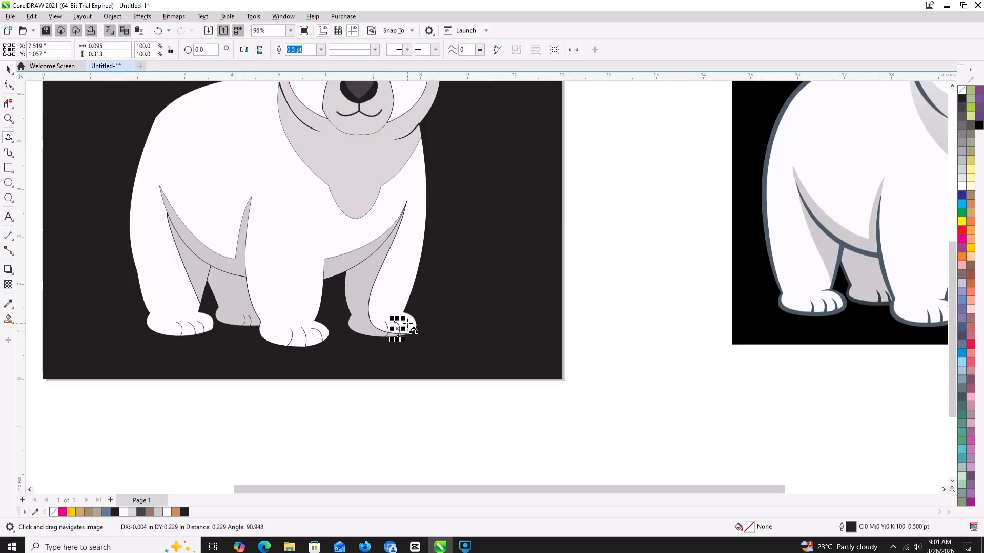
click(413, 329)
scroll(455, 331, down, 2)
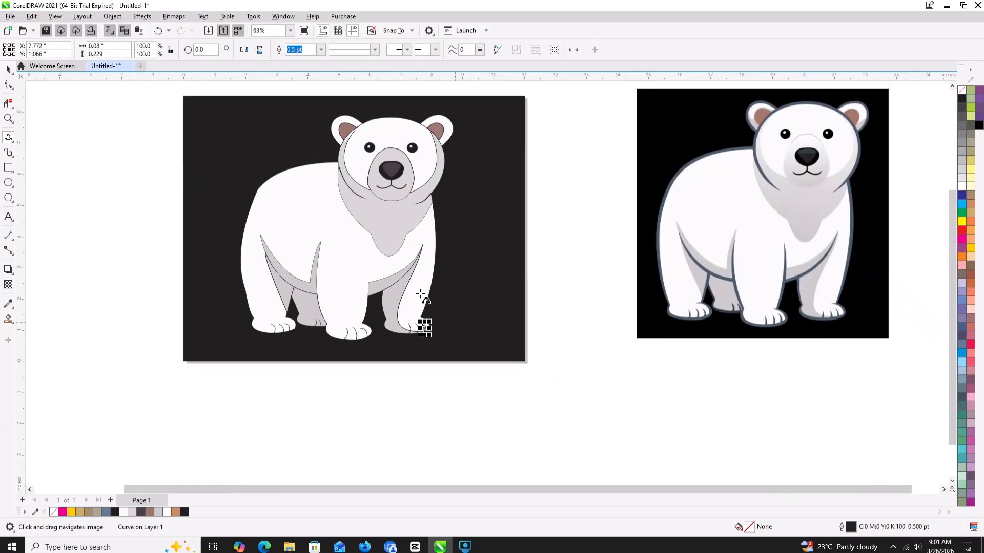
- Select the toe lines on all four paws together, give them a thicker outline width and deselect them
click(8, 69)
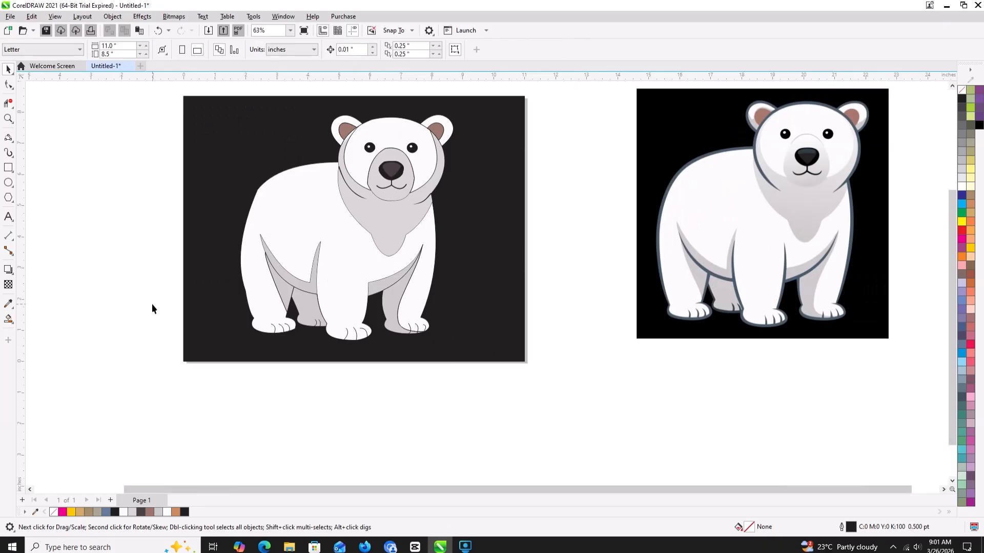
drag(153, 302, 438, 355)
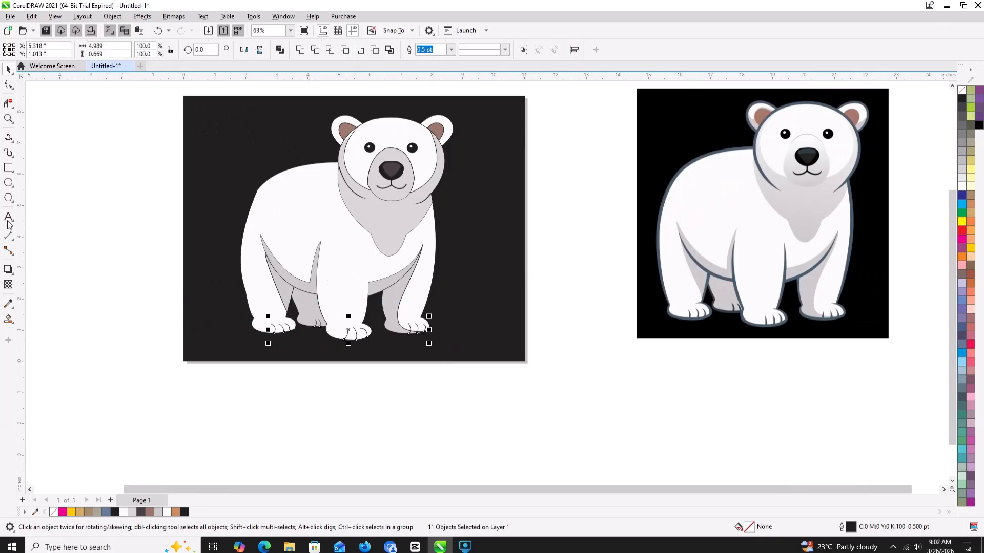
click(453, 52)
click(425, 100)
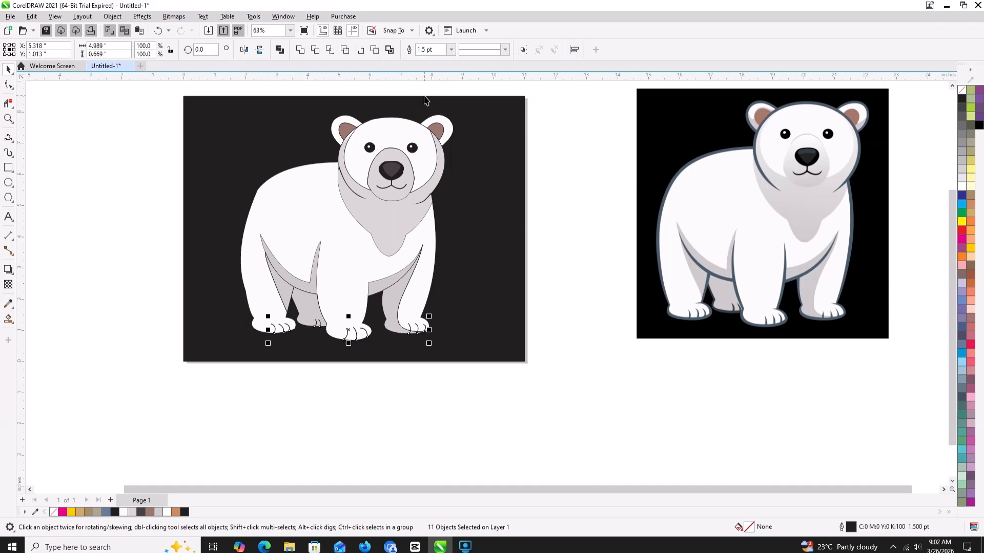
click(121, 284)
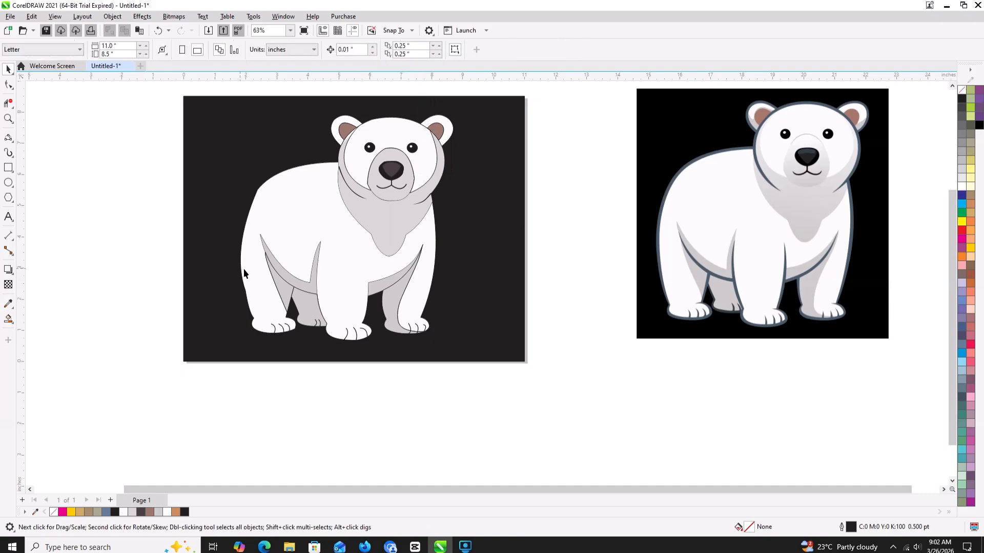
- Remove the outlines from the grey inner shadow shapes of the rightmost and leftmost legs
click(403, 299)
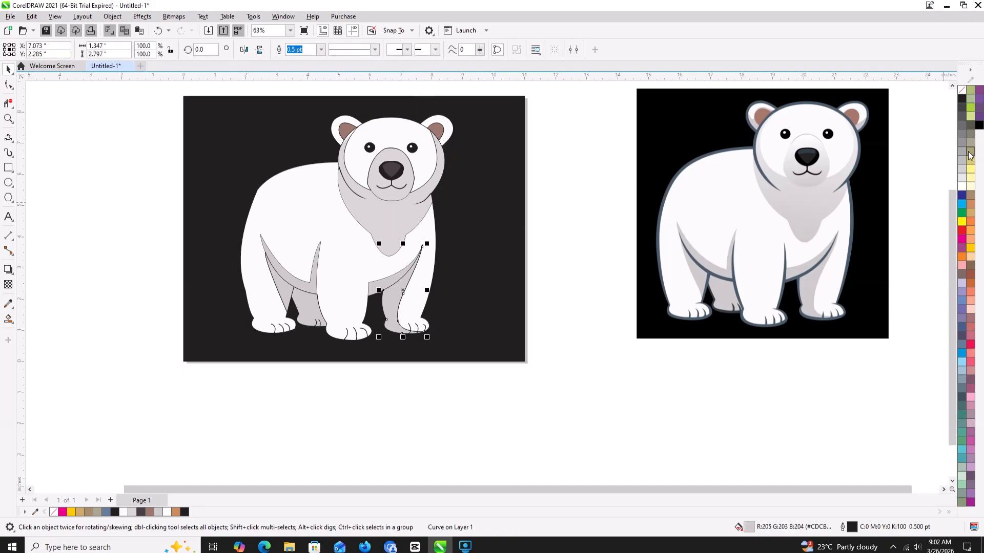
right_click(962, 89)
click(596, 364)
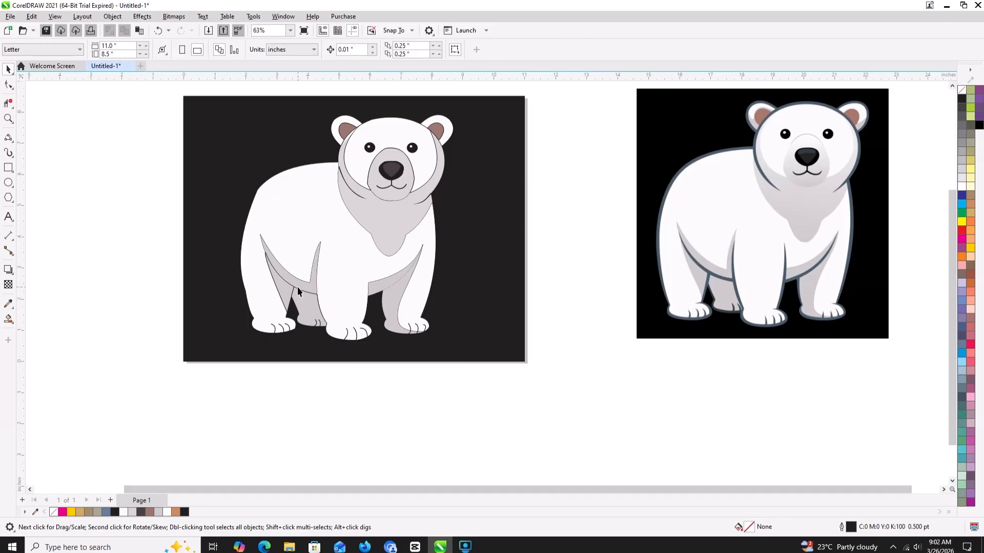
click(280, 293)
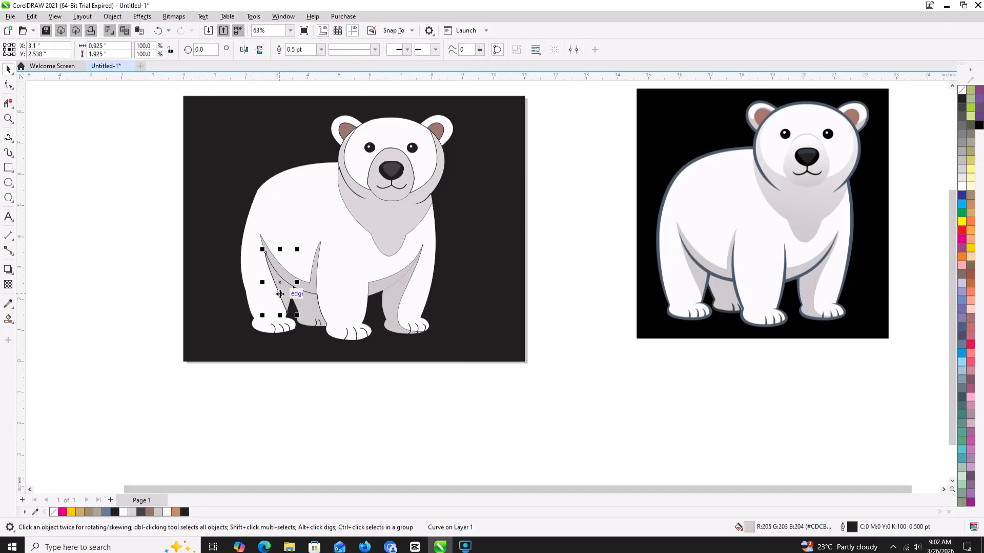
right_click(966, 91)
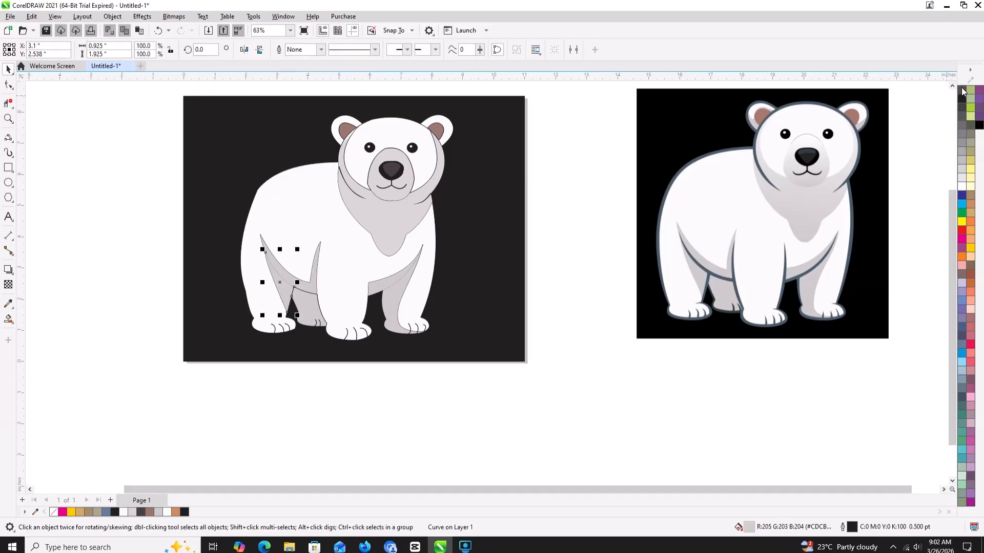
- Zoom in on the traced bear page and show it in a full-screen preview
click(666, 259)
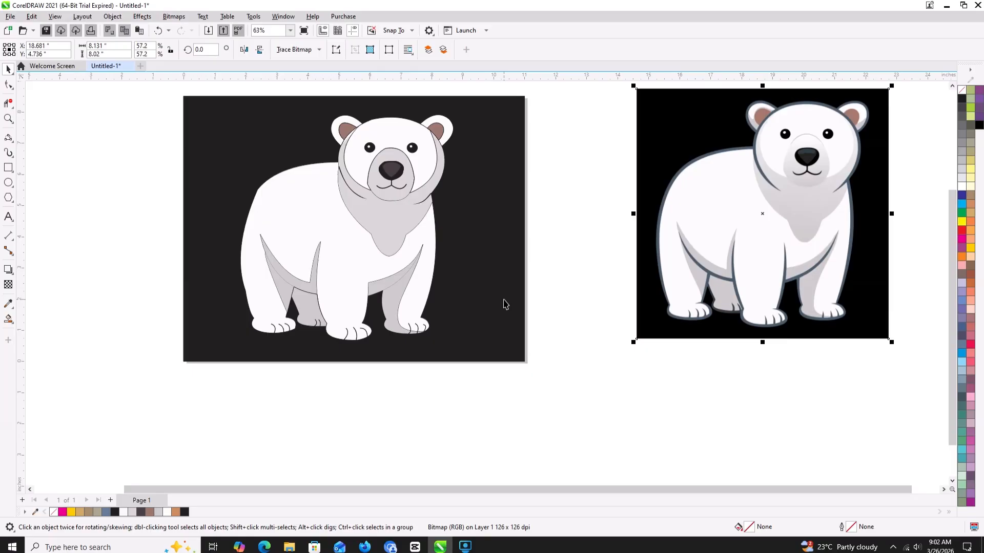
scroll(505, 303, down, 1)
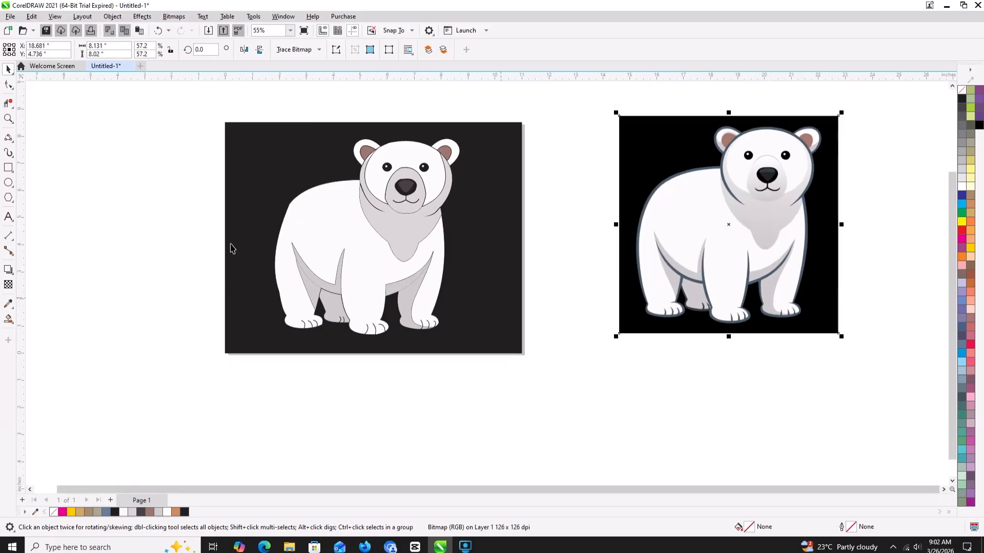
click(8, 118)
drag(184, 112, 554, 379)
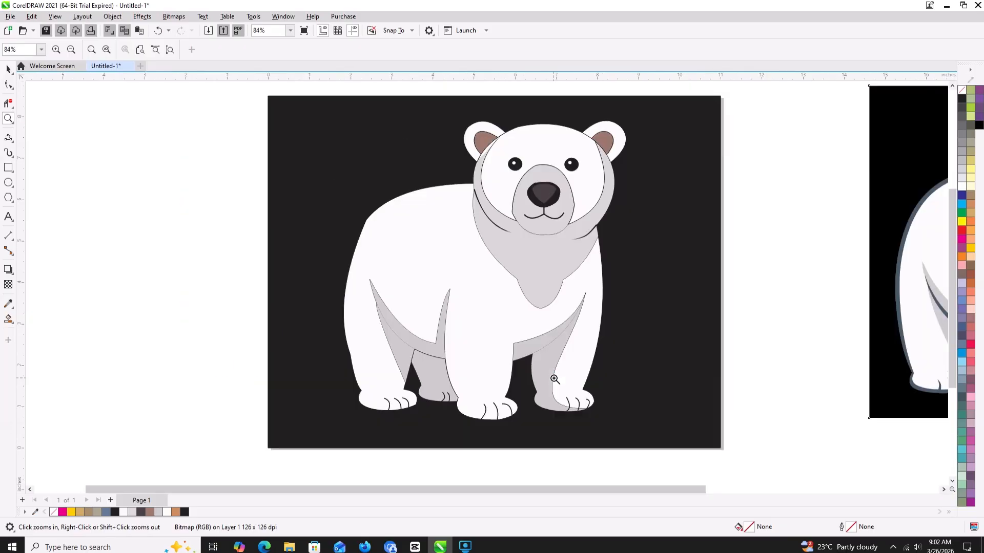
click(309, 30)
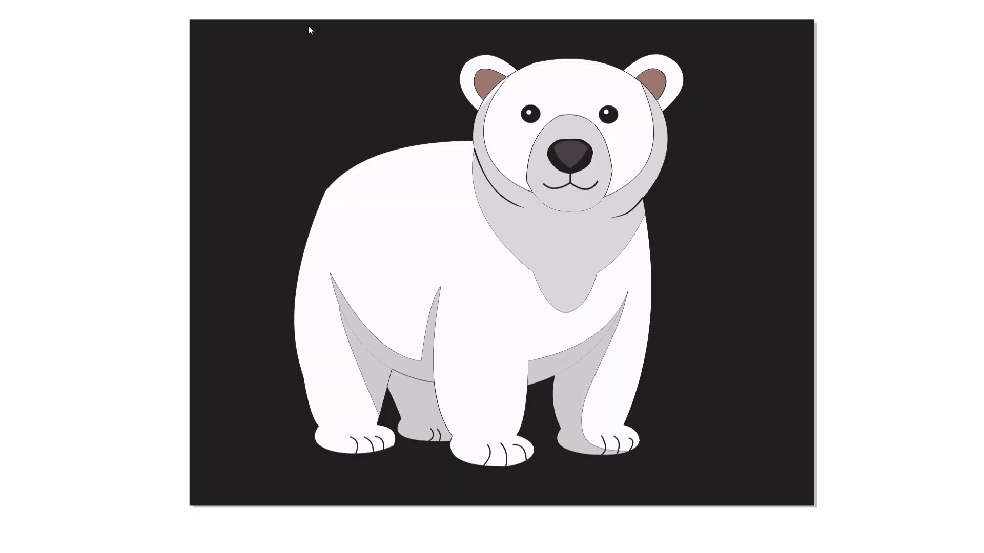